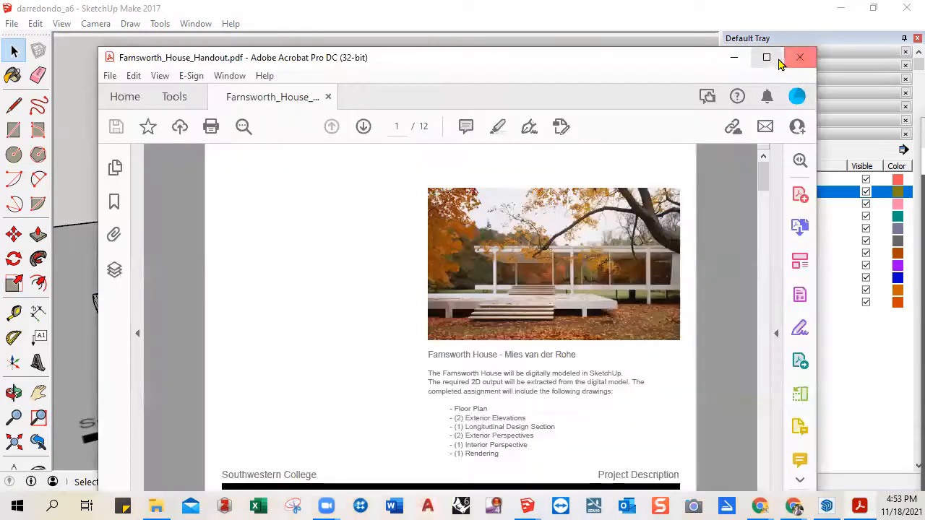
- Page through the Farnsworth House handout to the stair plans and the stair detail, viewing them full screen
click(770, 60)
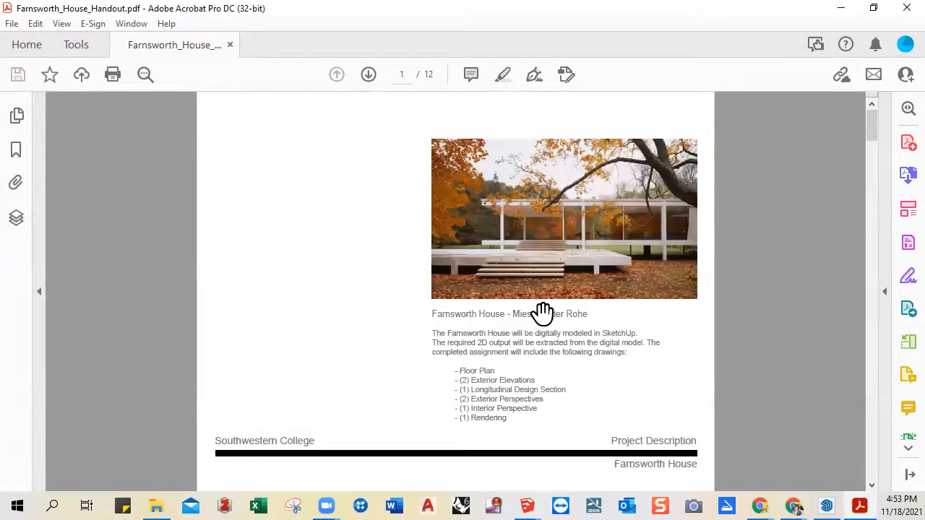
scroll(543, 312, down, 2)
scroll(543, 311, down, 1)
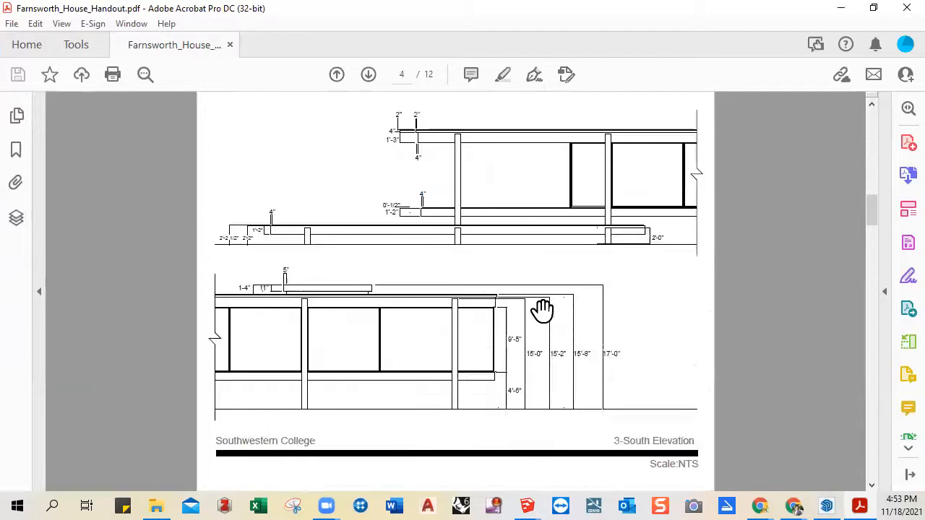
scroll(543, 310, down, 2)
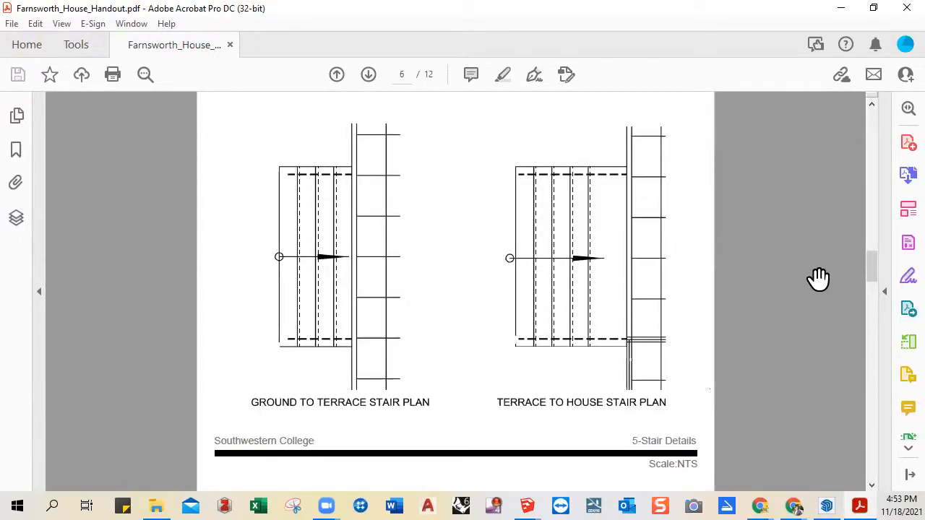
key(ctrl+l)
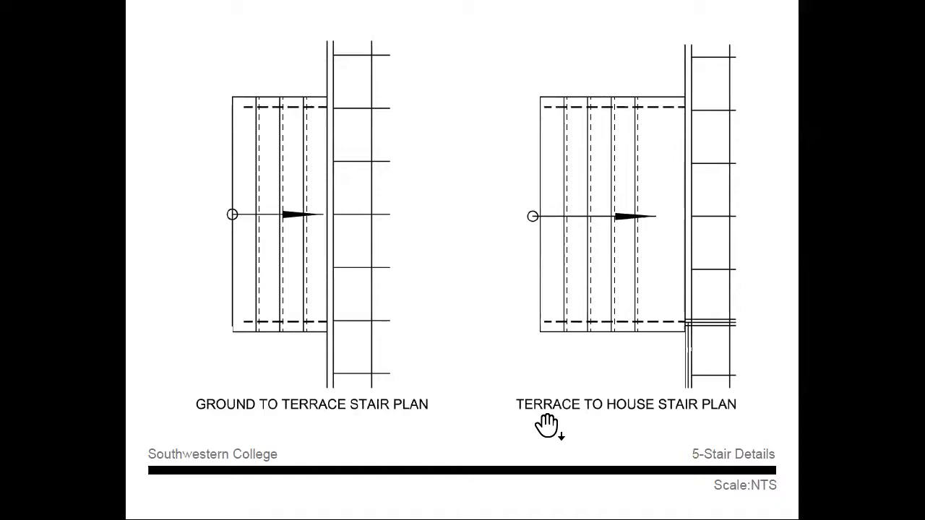
click(751, 425)
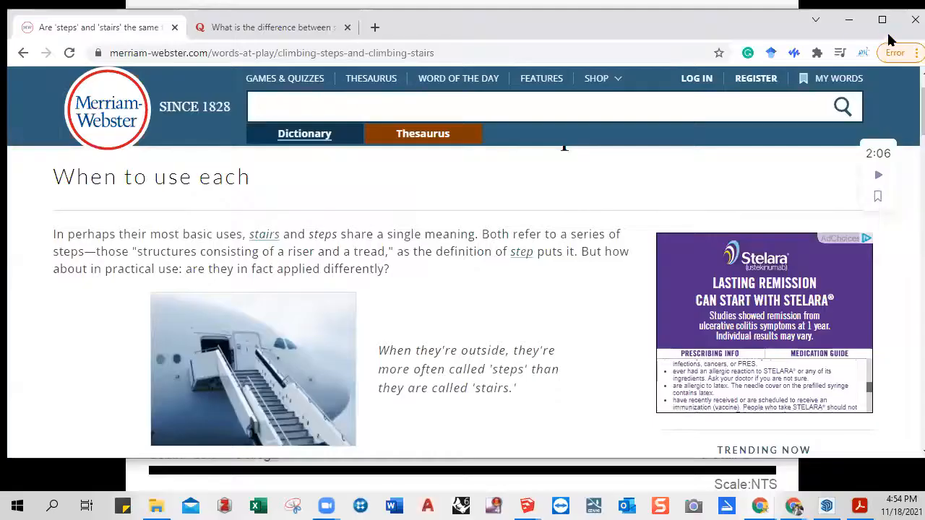
- Read the Merriam-Webster and Quora pages on the difference between steps and stairs
click(883, 26)
scroll(570, 299, up, 1)
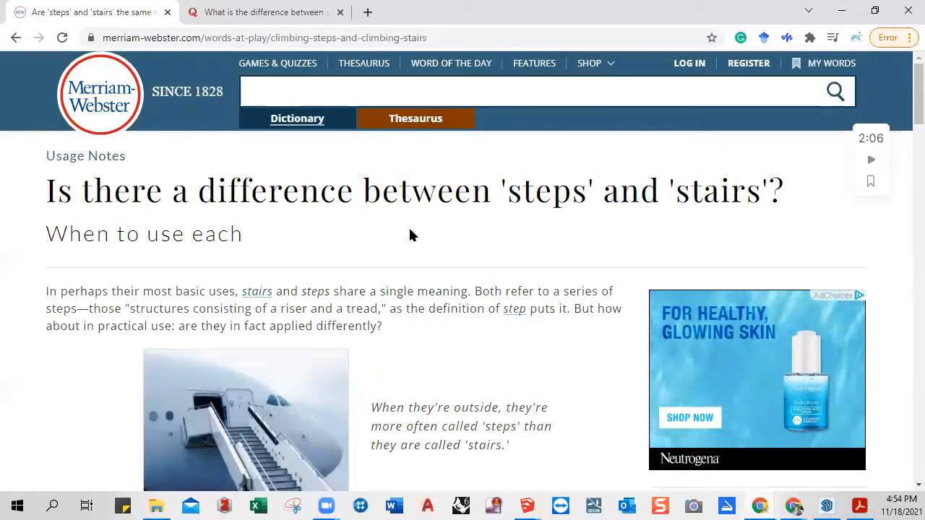
scroll(564, 220, down, 1)
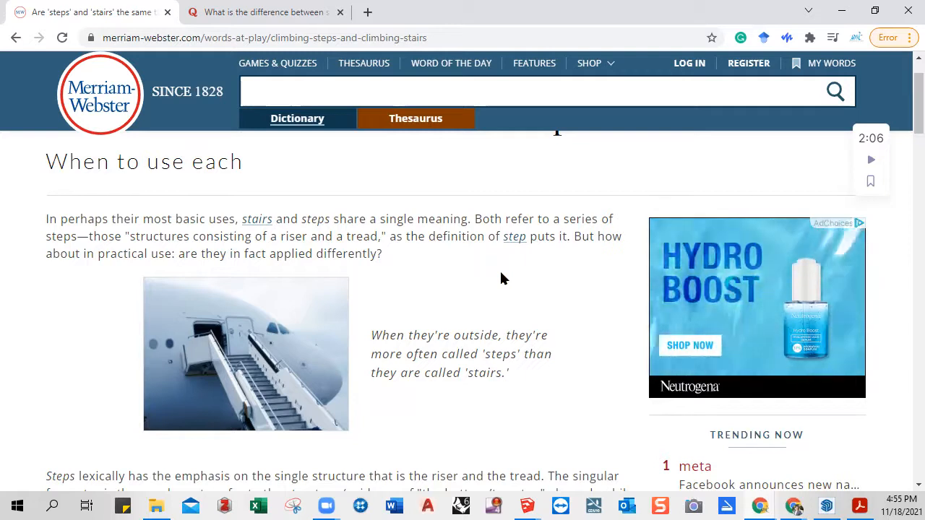
drag(372, 336, 546, 336)
drag(478, 355, 522, 354)
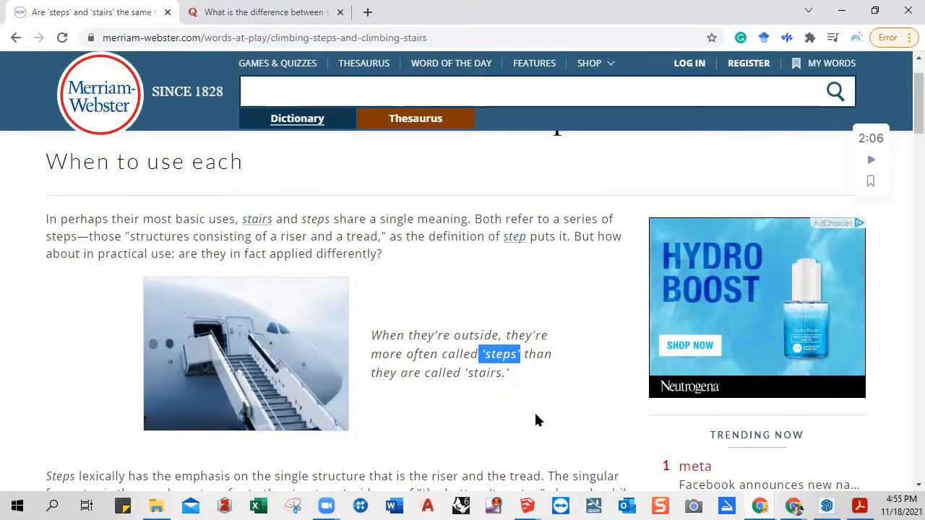
click(267, 15)
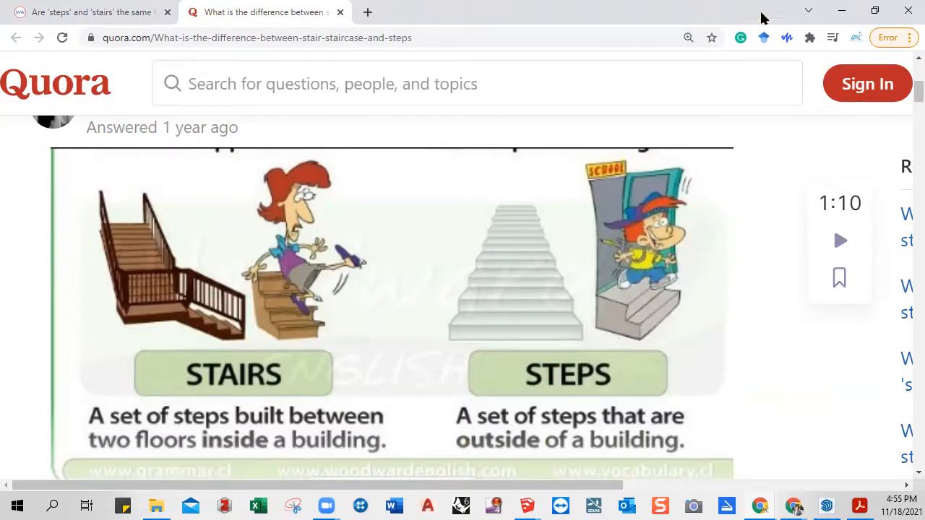
click(841, 10)
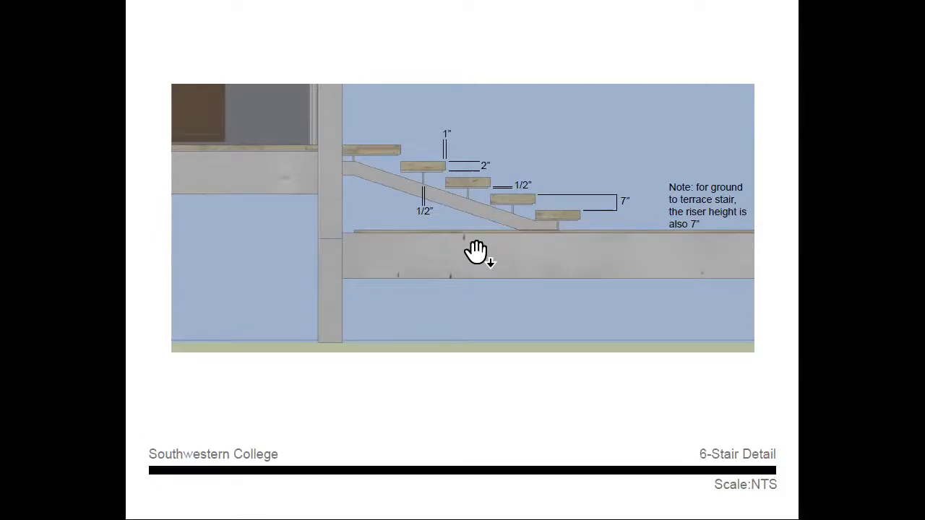
- Leave the full-screen handout, switch to the SketchUp house model and add a layer named Lower_Steps
key(Escape)
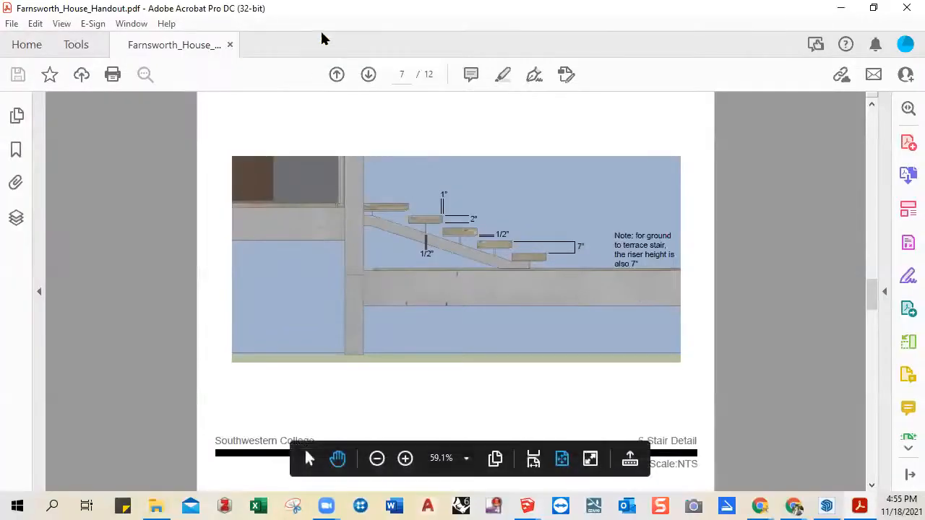
key(alt+Tab)
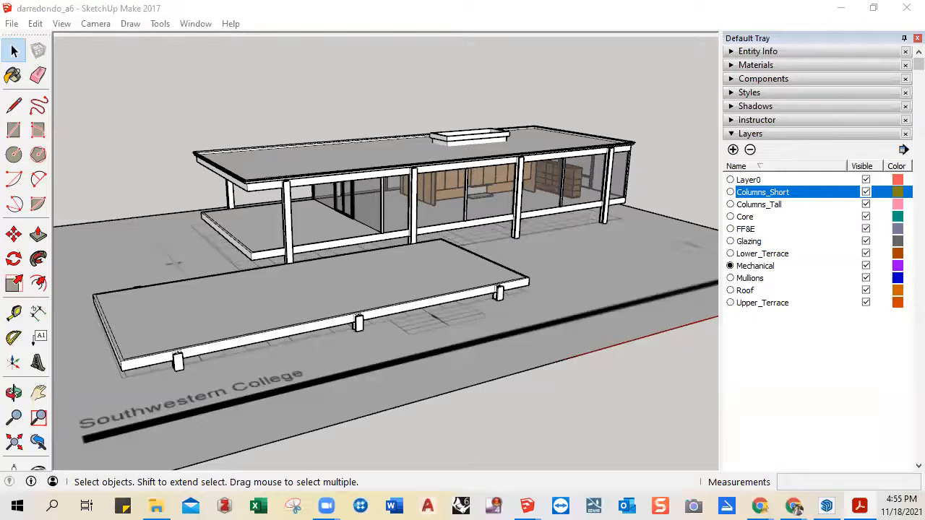
click(732, 149)
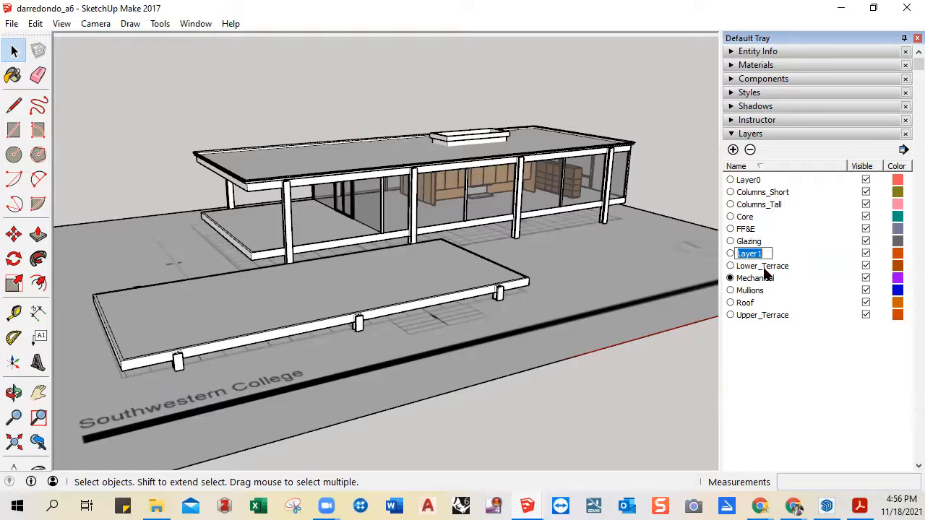
text(F)
text(Lower)
text(_)
text(S)
text(teps)
key(Return)
- Add a layer named Upper_Steps and make Lower_Steps the current layer
click(732, 149)
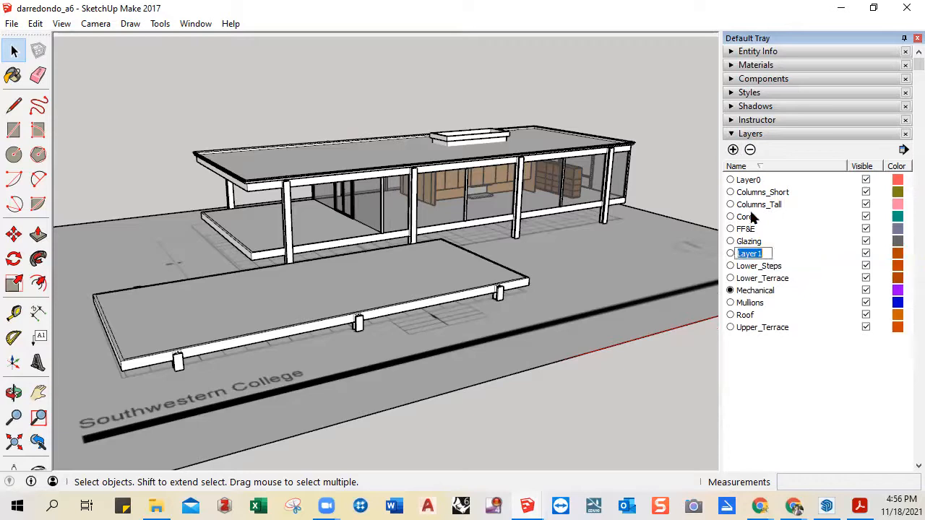
text(Upper_Ste)
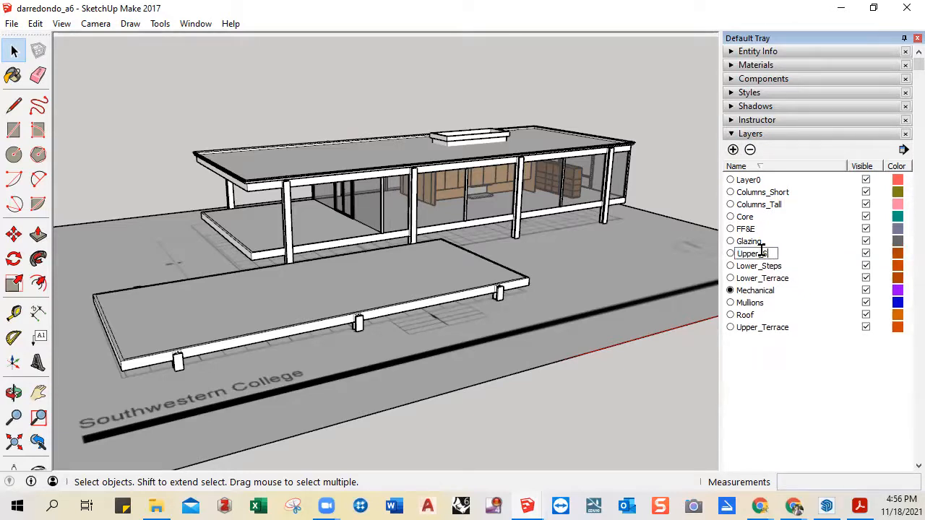
text(ps)
key(Return)
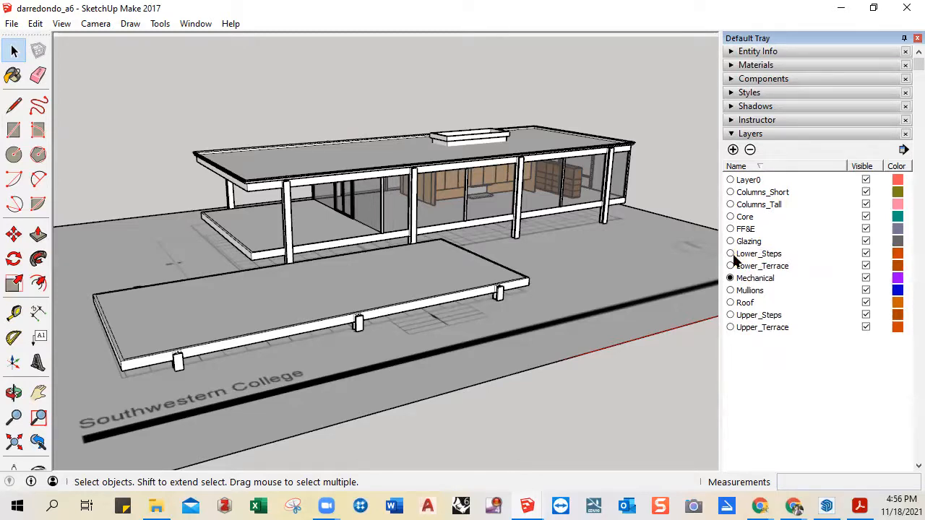
click(731, 253)
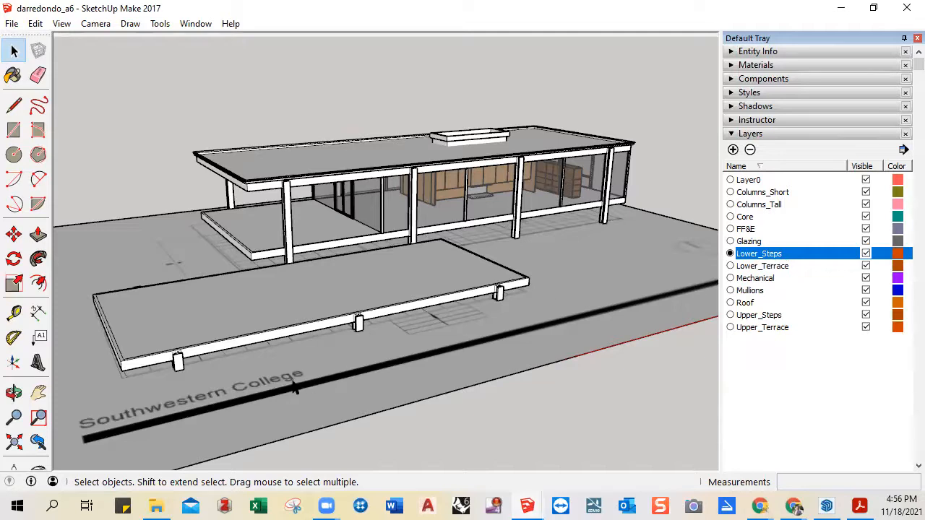
- Hide every layer except Layer0 and Lower_Steps to expose the floor plan underlay
middle_drag(354, 383, 463, 370)
scroll(465, 370, up, 2)
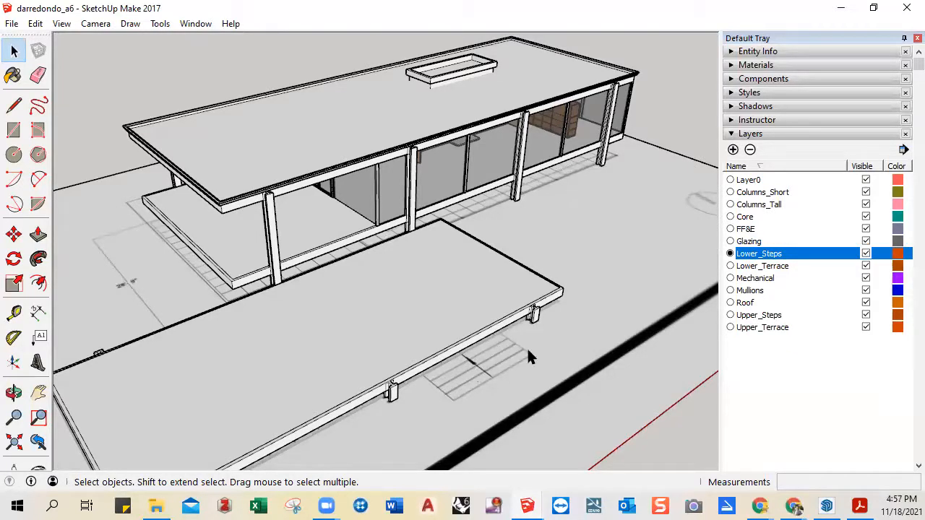
scroll(509, 361, up, 2)
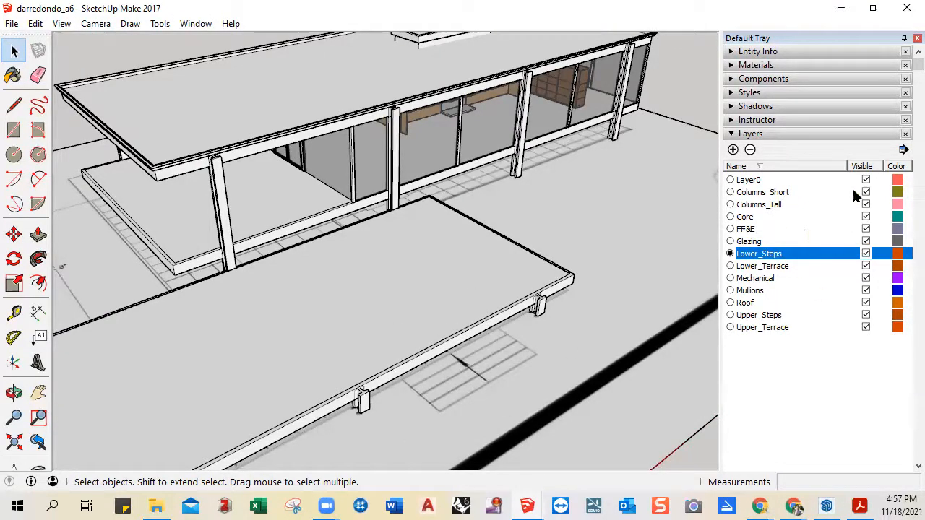
click(865, 327)
click(865, 315)
click(865, 303)
click(866, 291)
click(865, 278)
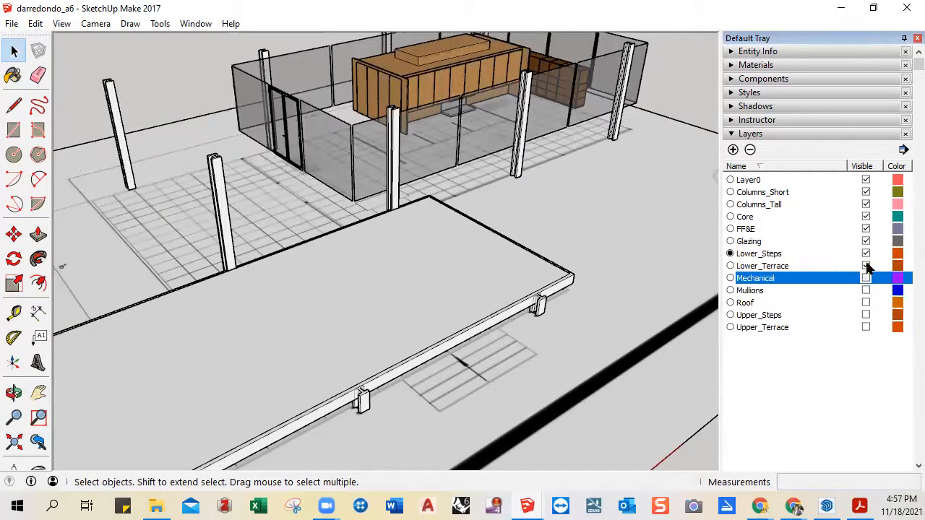
click(865, 265)
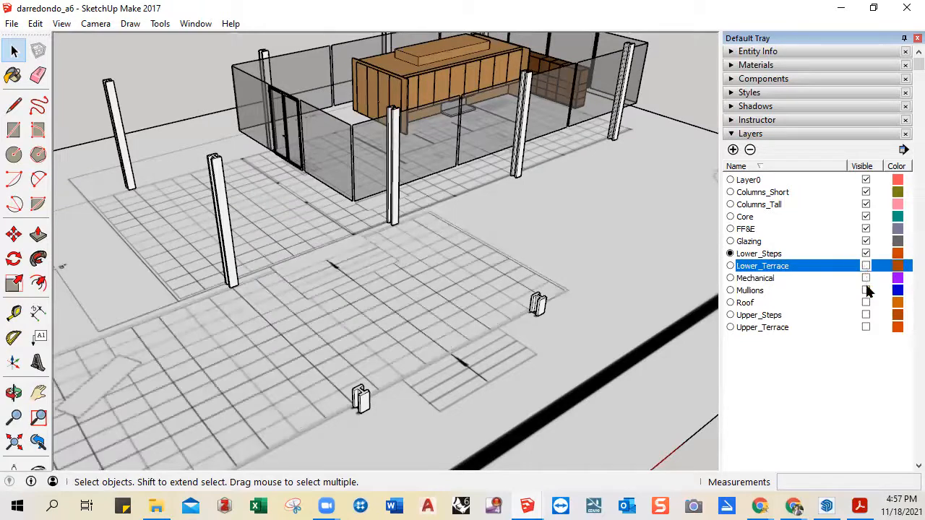
click(865, 241)
click(866, 229)
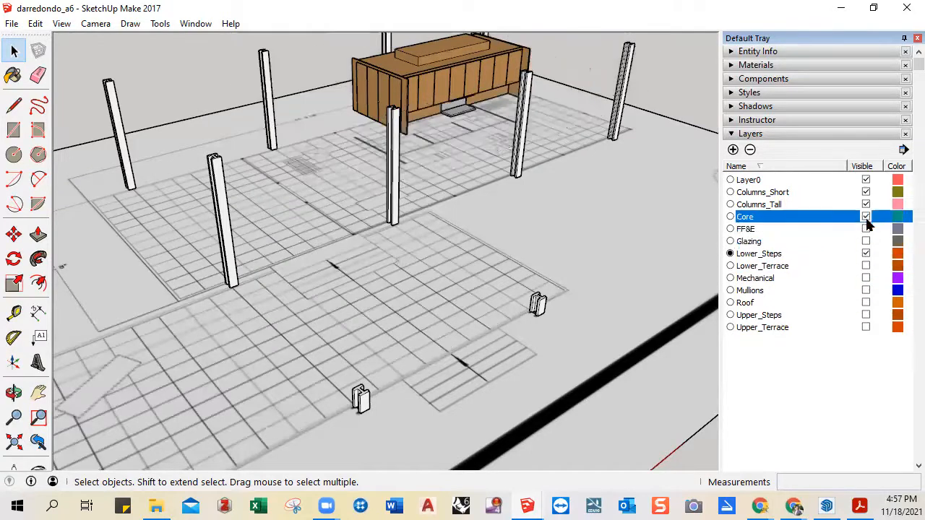
click(866, 217)
click(866, 204)
click(865, 192)
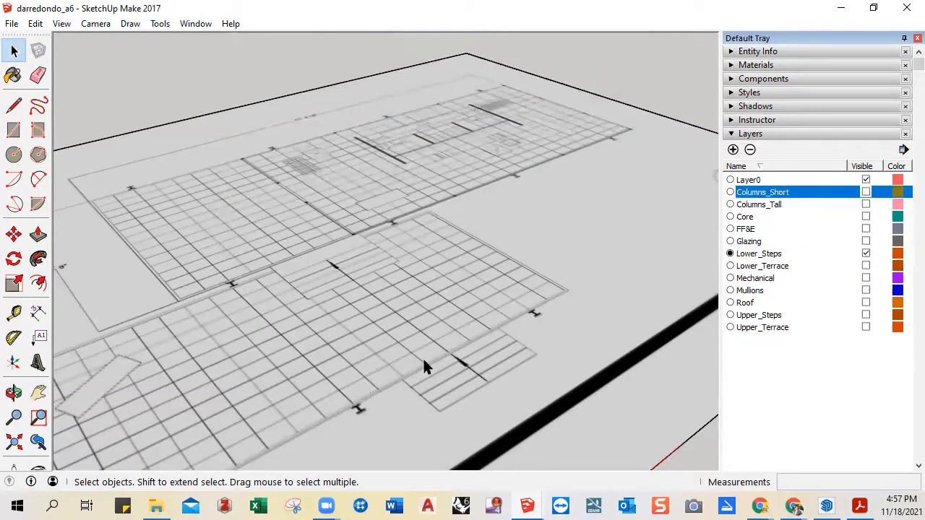
- Set the camera to the top standard view in parallel projection, framed on the ground-to-terrace steps in the plan
middle_drag(441, 356, 445, 390)
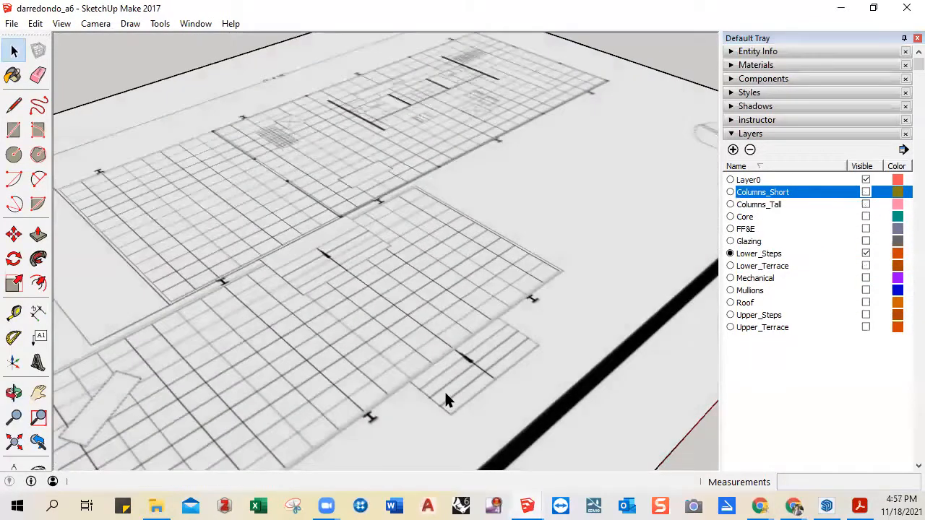
click(99, 27)
mouse_move(264, 72)
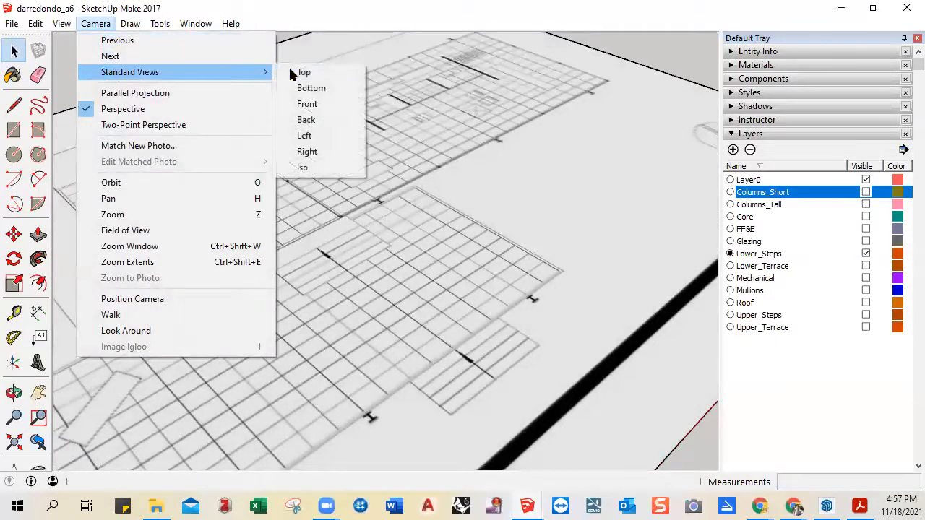
click(296, 72)
click(101, 23)
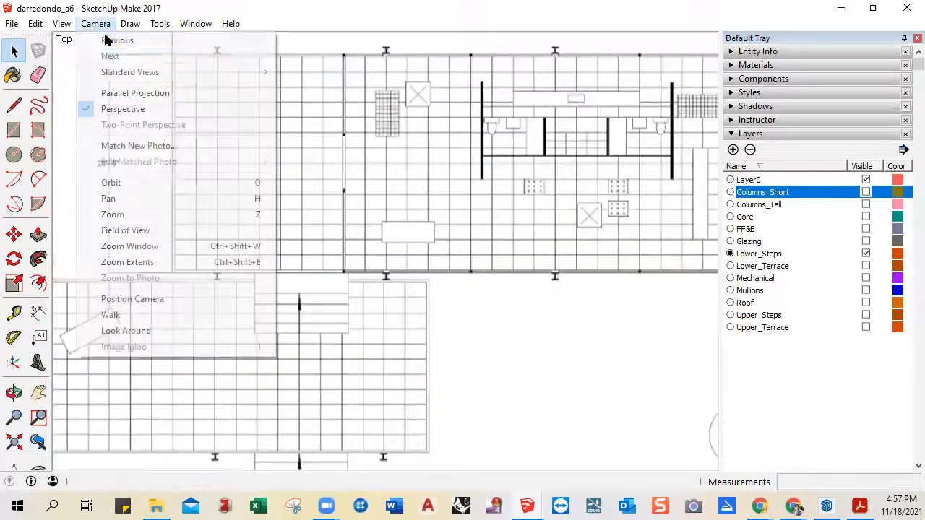
click(113, 94)
middle_drag(253, 393, 284, 293)
scroll(258, 342, up, 3)
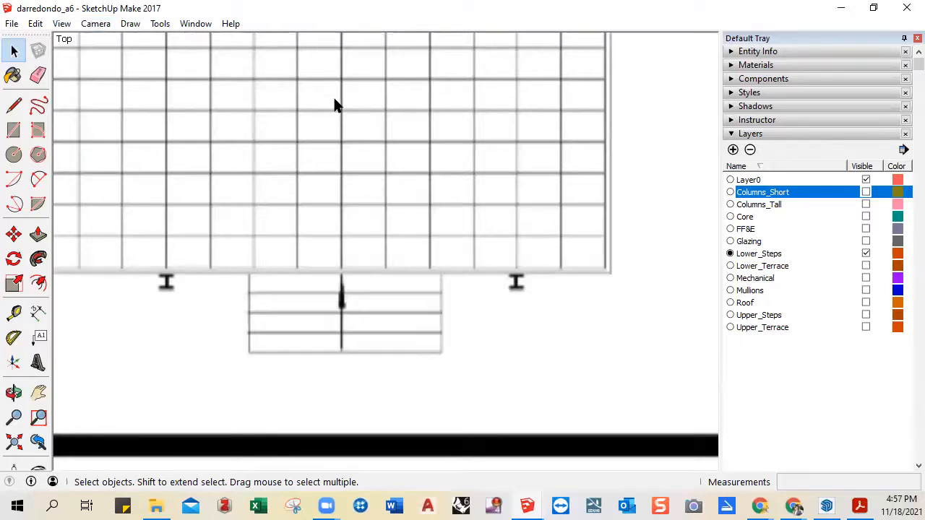
scroll(333, 373, up, 5)
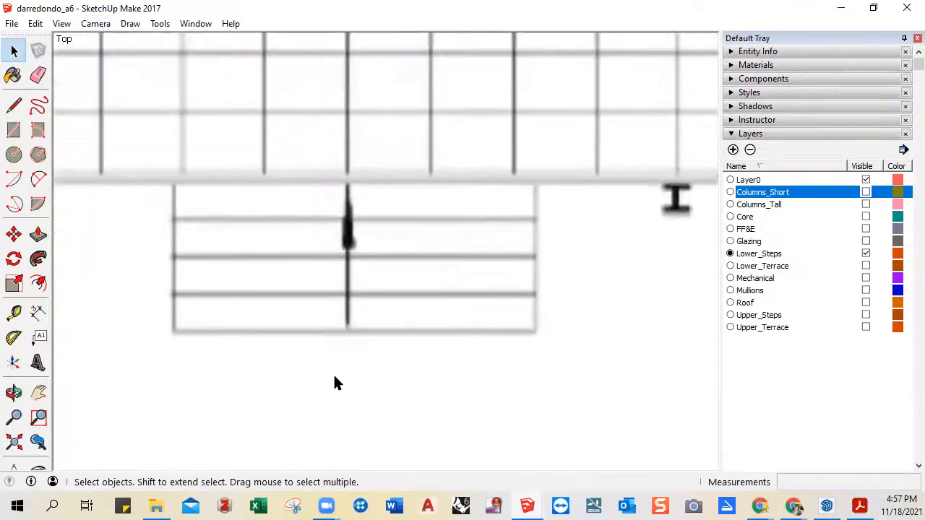
scroll(334, 377, up, 1)
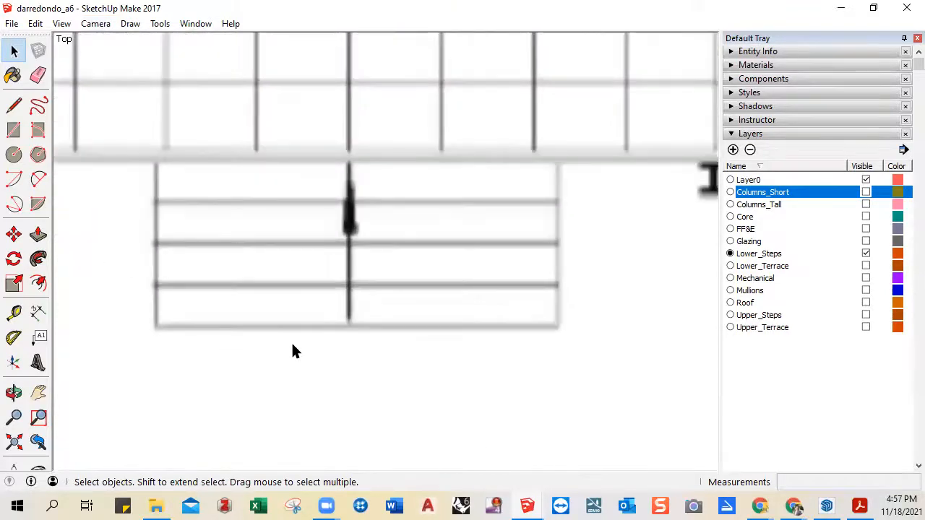
- Draw a rectangle about 12' 2" by 1' 3" over the tread nearest the lower terrace on the plan
click(14, 130)
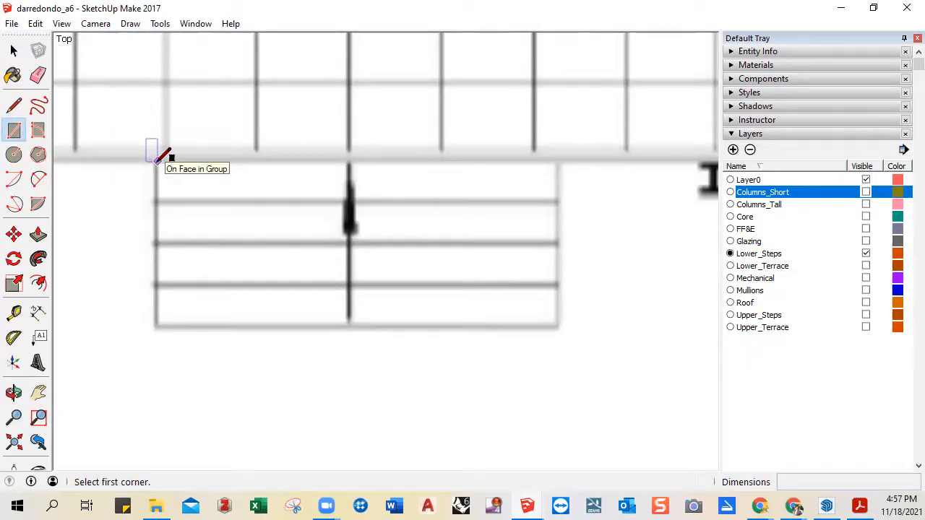
click(752, 255)
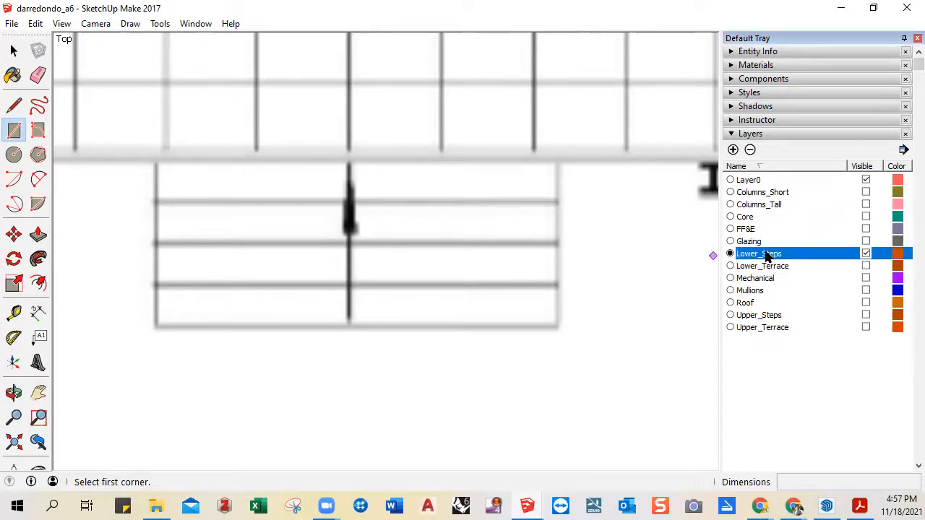
click(156, 160)
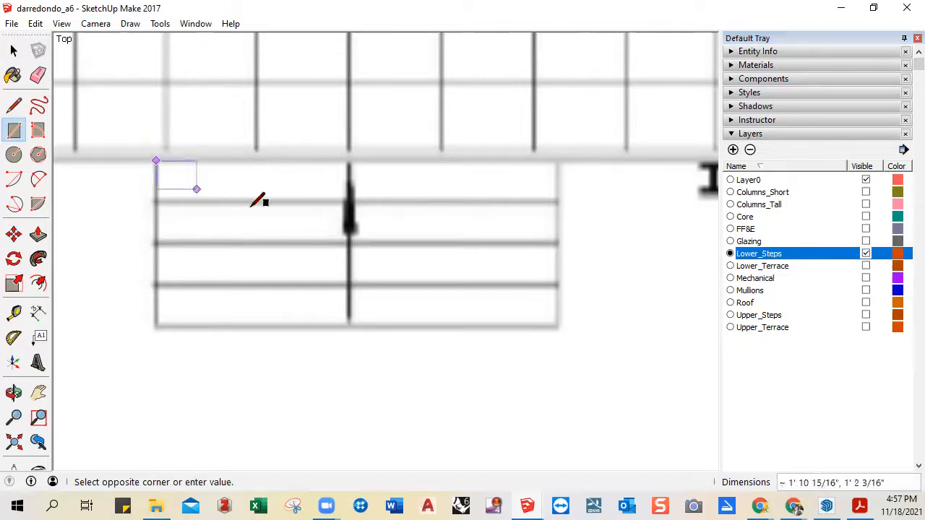
click(559, 200)
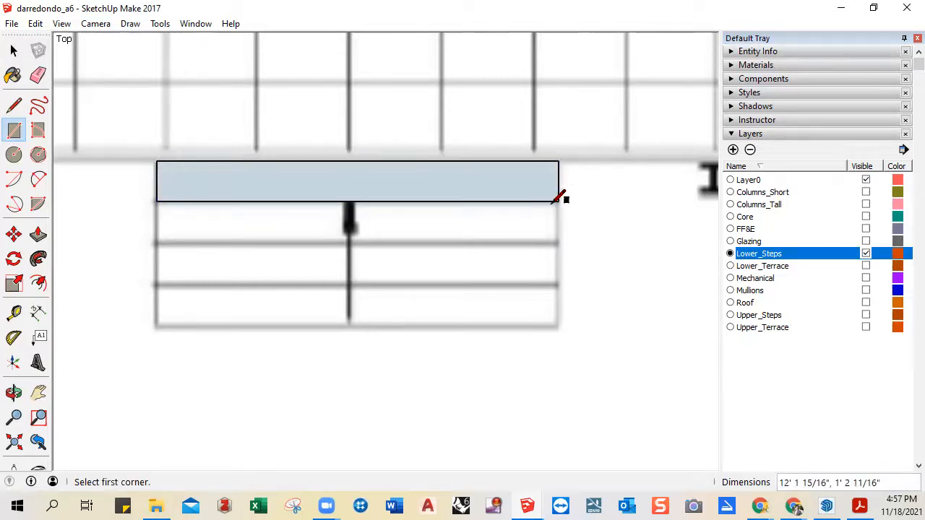
click(157, 200)
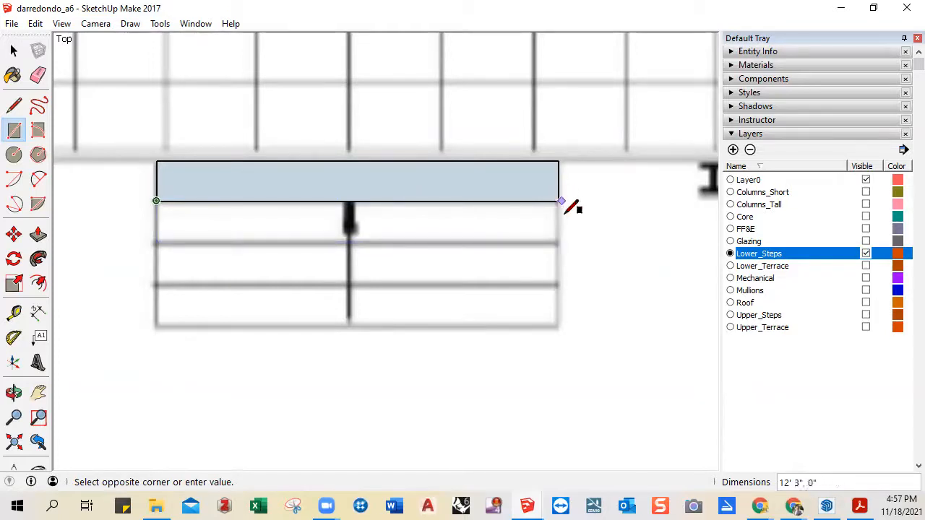
key(Escape)
key(space)
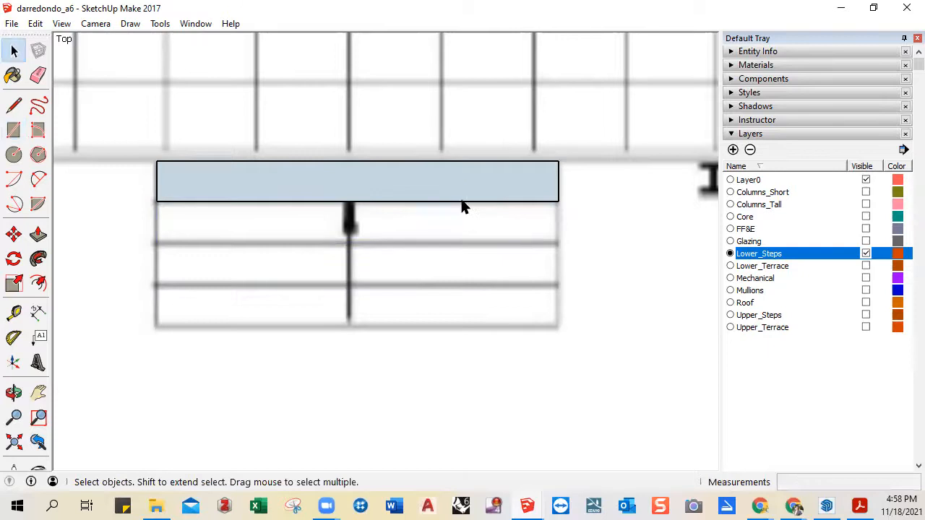
- Group the rectangle's face and edges as the tread nearest the lower terrace
click(531, 196)
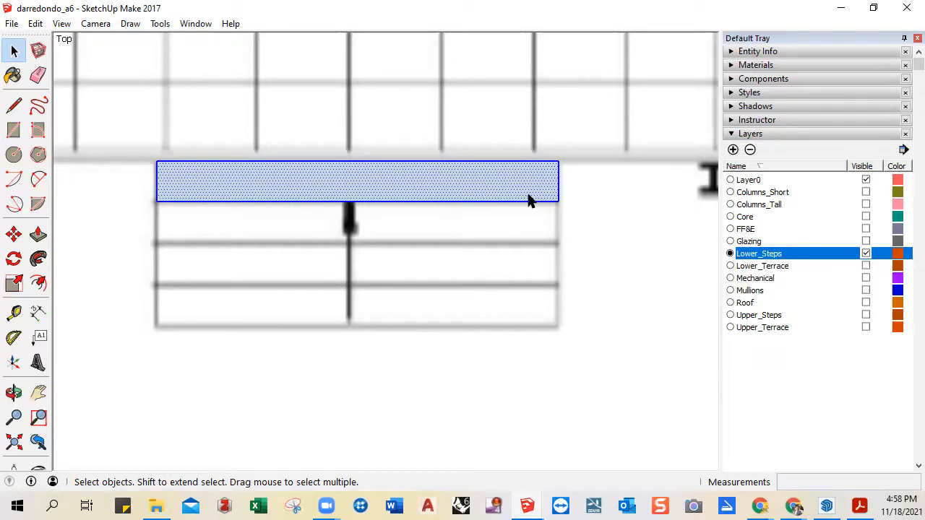
right_click(466, 196)
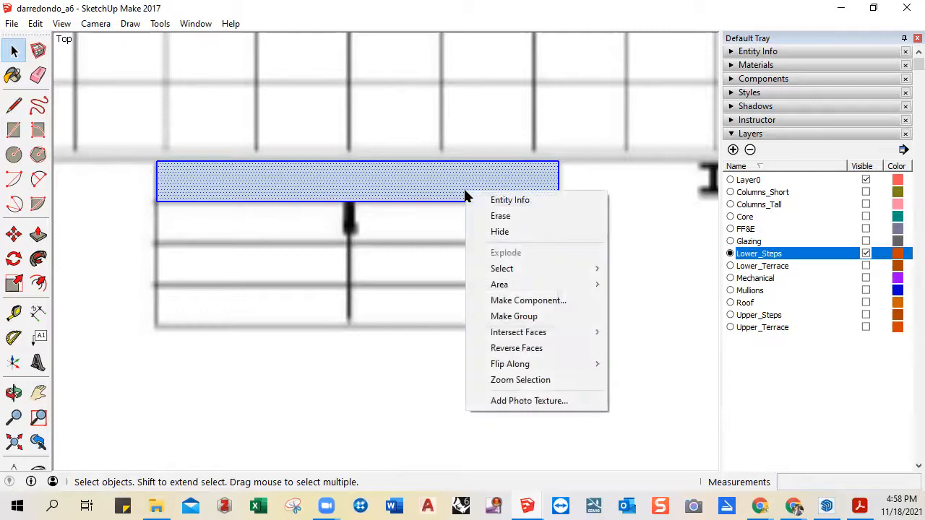
click(508, 318)
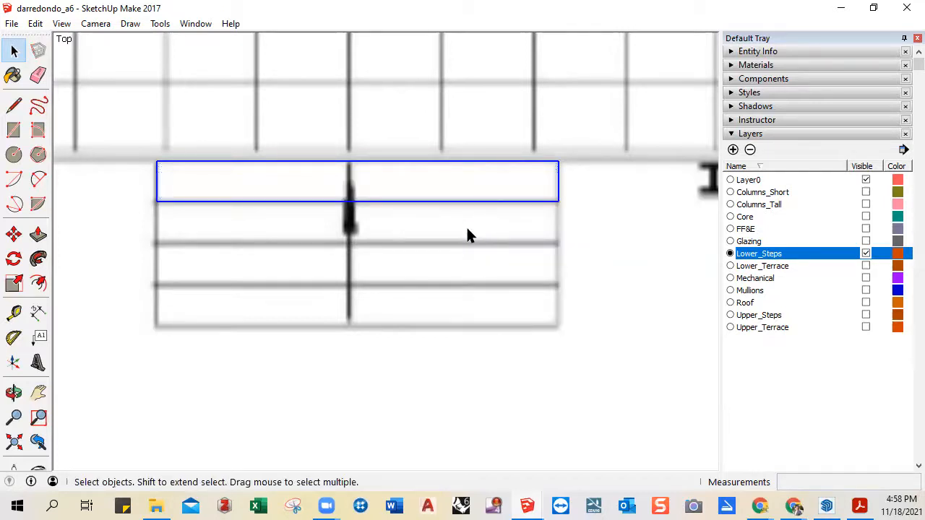
- Copy the tread group three times away from the terrace, each copy snapped edge to edge, to cover all four treads in the plan
key(m)
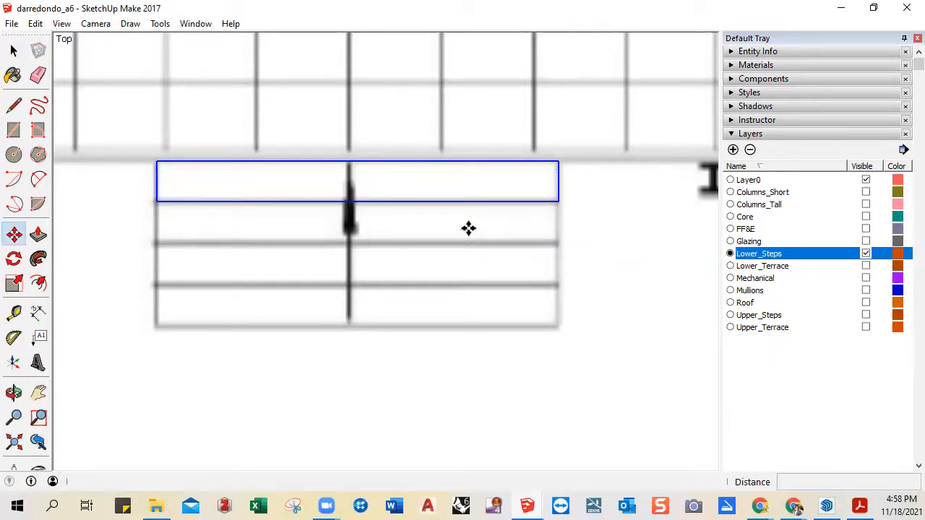
click(559, 166)
key(ctrl)
click(557, 202)
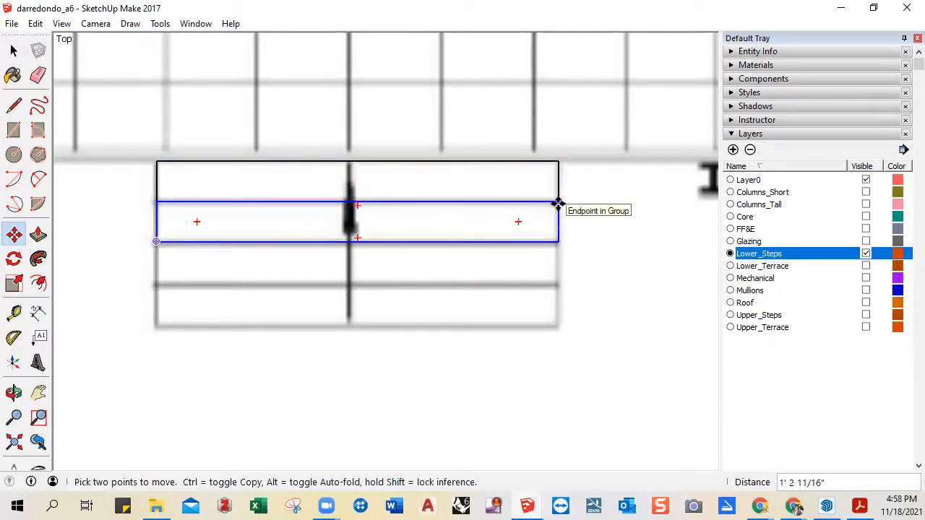
click(558, 202)
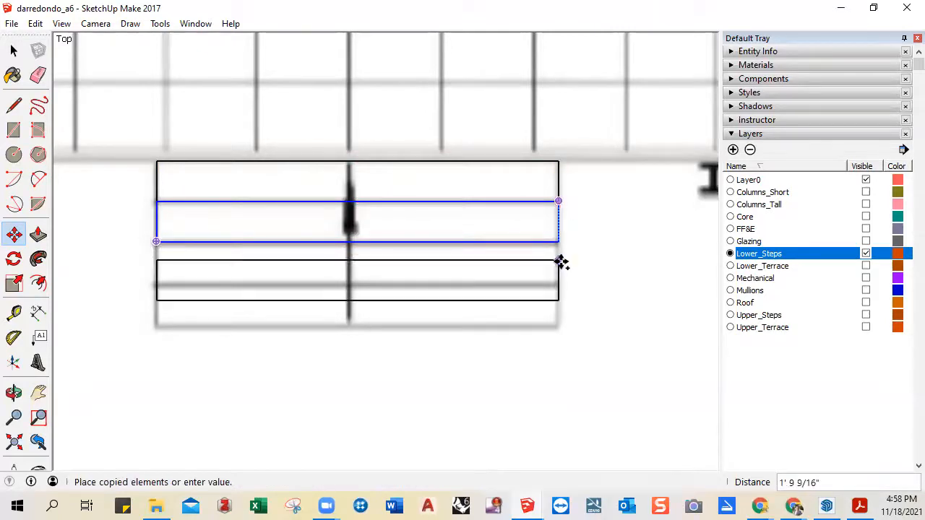
click(558, 243)
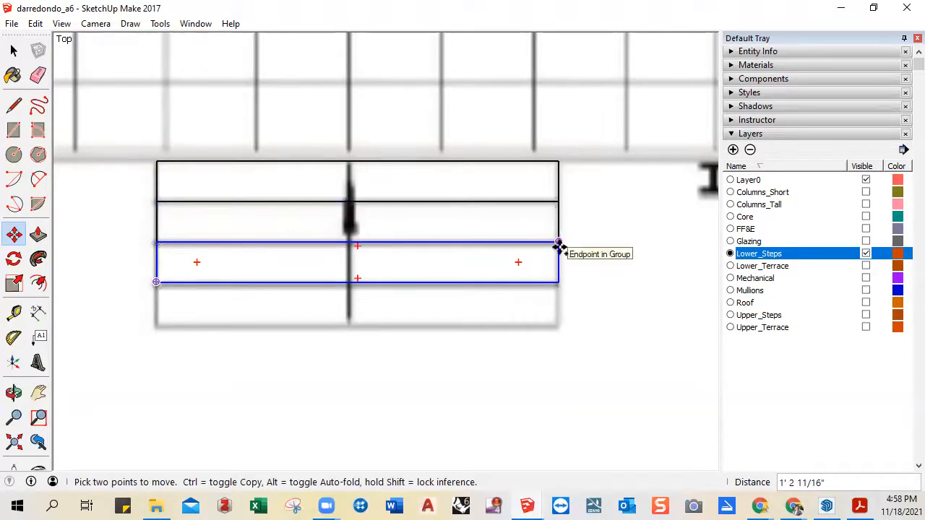
click(558, 242)
click(559, 282)
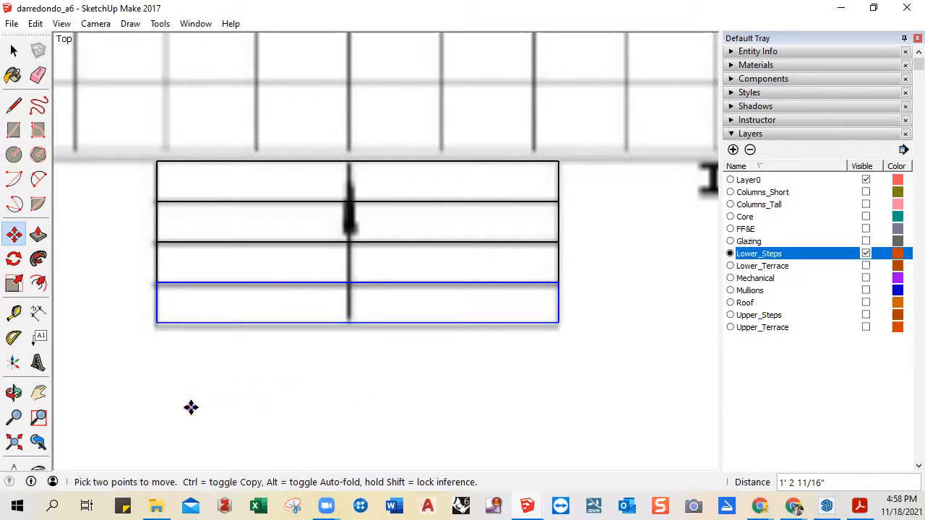
- Switch the camera to perspective and view the four treads obliquely from their short ends
middle_drag(200, 387, 317, 169)
key(space)
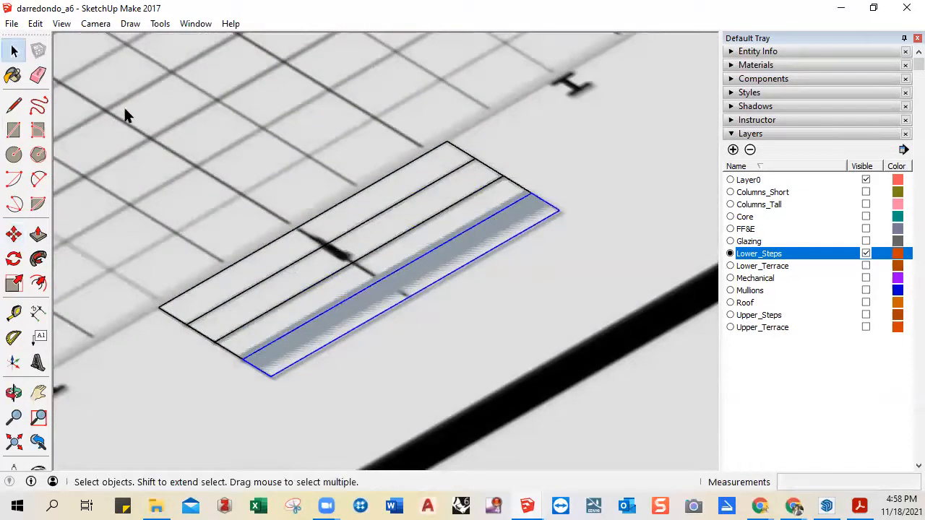
click(95, 23)
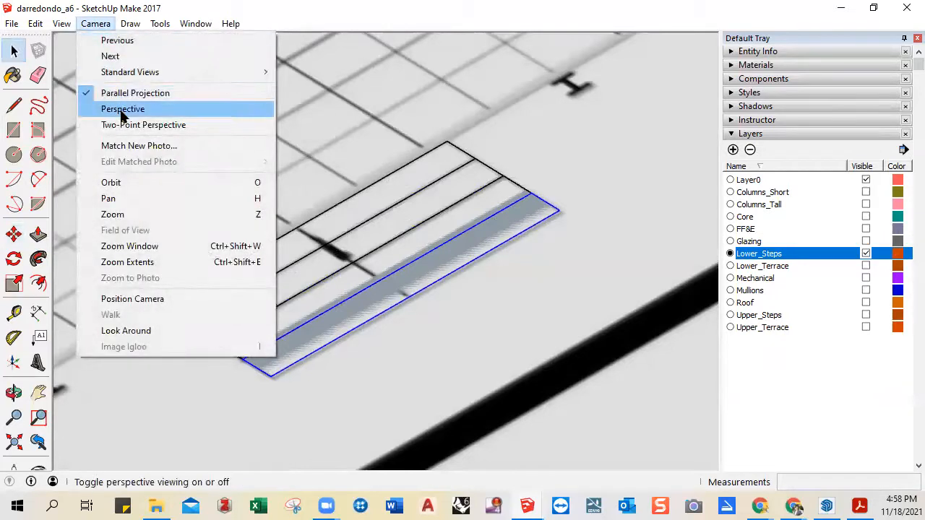
click(123, 110)
scroll(332, 245, up, 5)
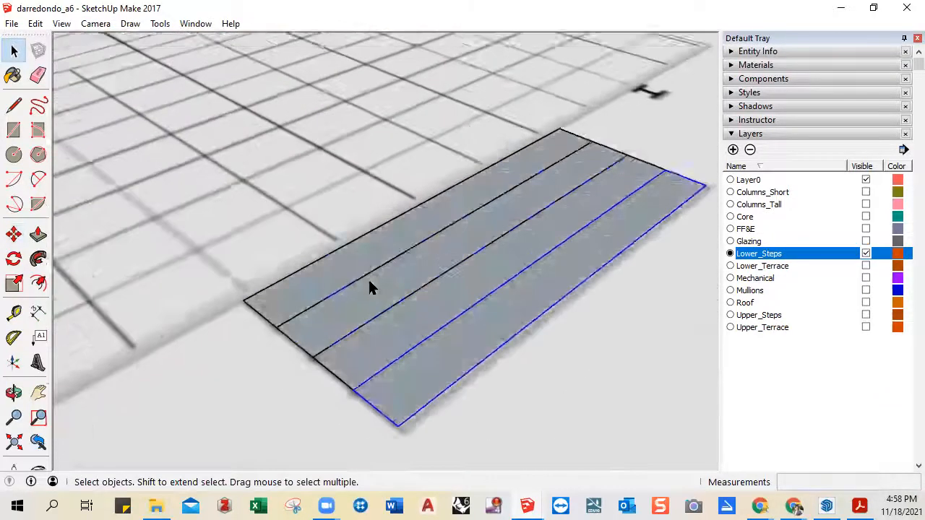
scroll(367, 281, up, 1)
scroll(289, 346, down, 2)
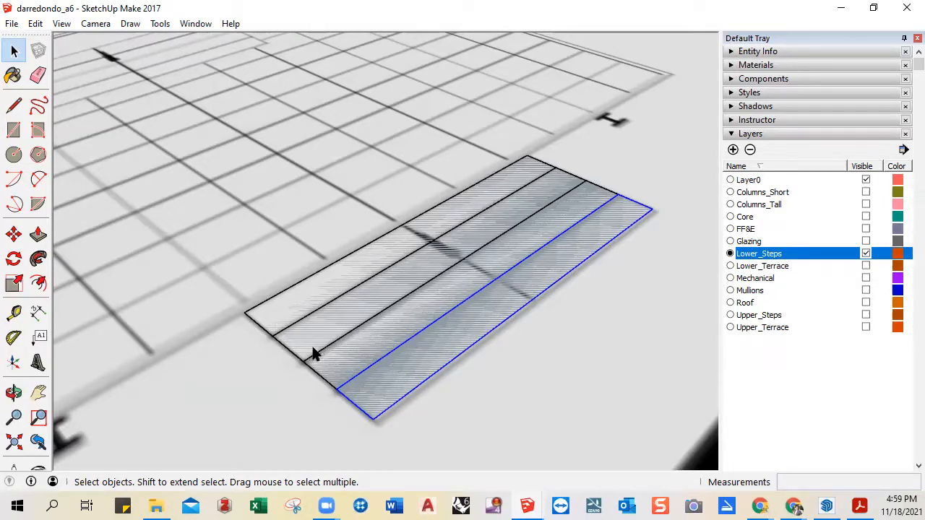
middle_drag(317, 397, 430, 334)
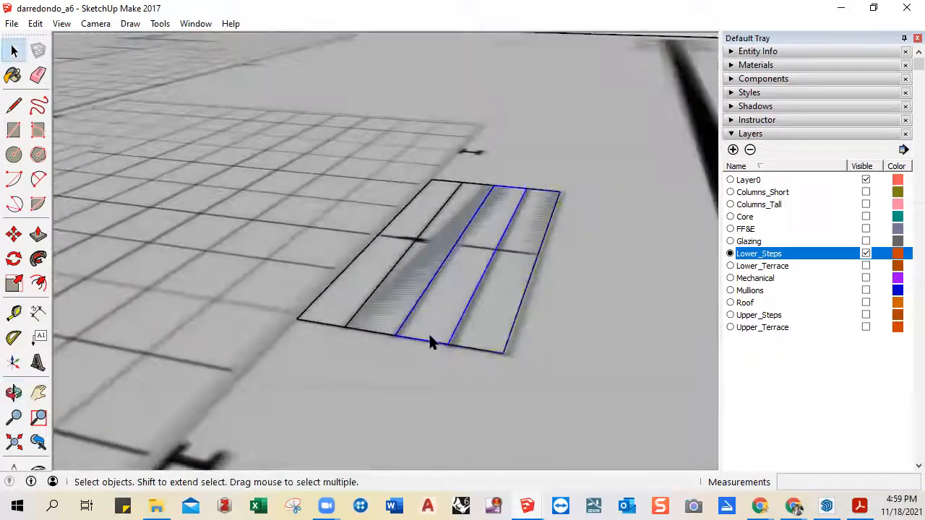
scroll(433, 334, up, 2)
scroll(399, 325, down, 1)
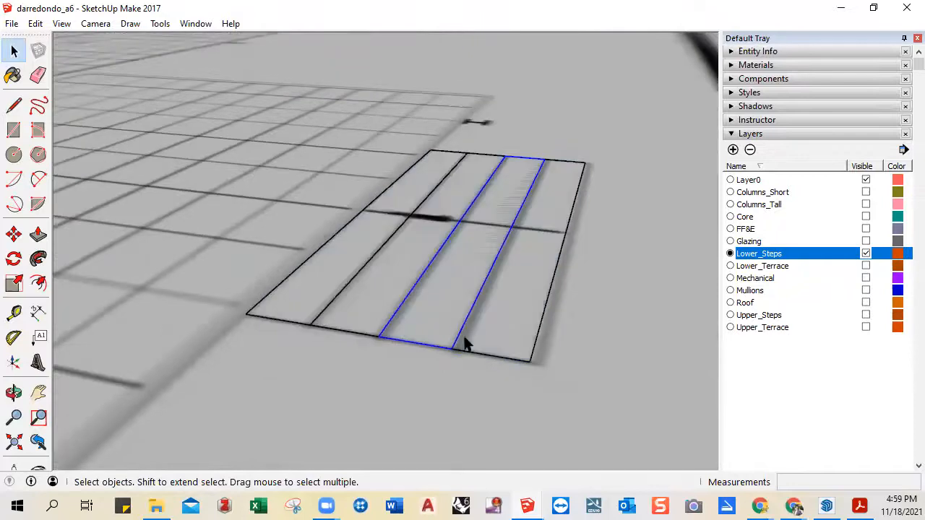
double_click(484, 349)
double_click(417, 326)
double_click(495, 335)
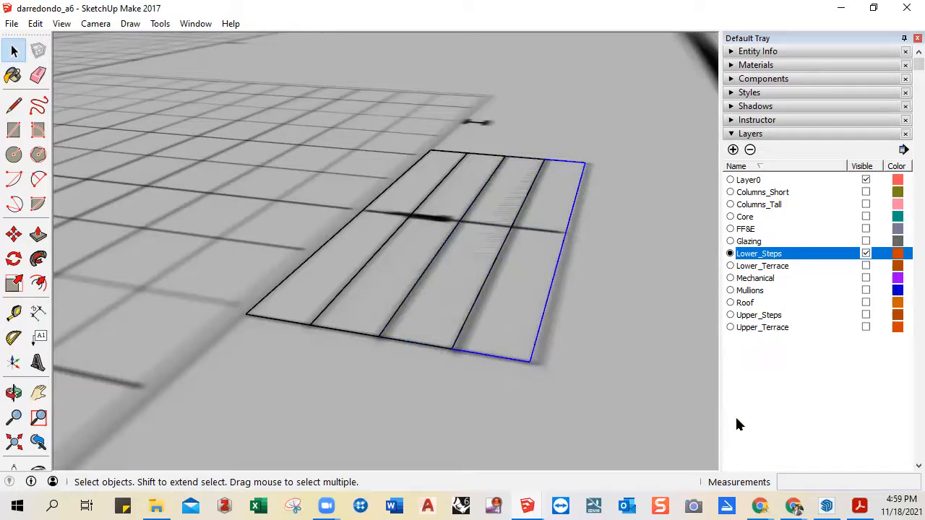
- Examine the stair detail on page 7 of Farnsworth_House_Handout.pdf in Acrobat for tread thickness and riser height, and return to SketchUp
click(858, 505)
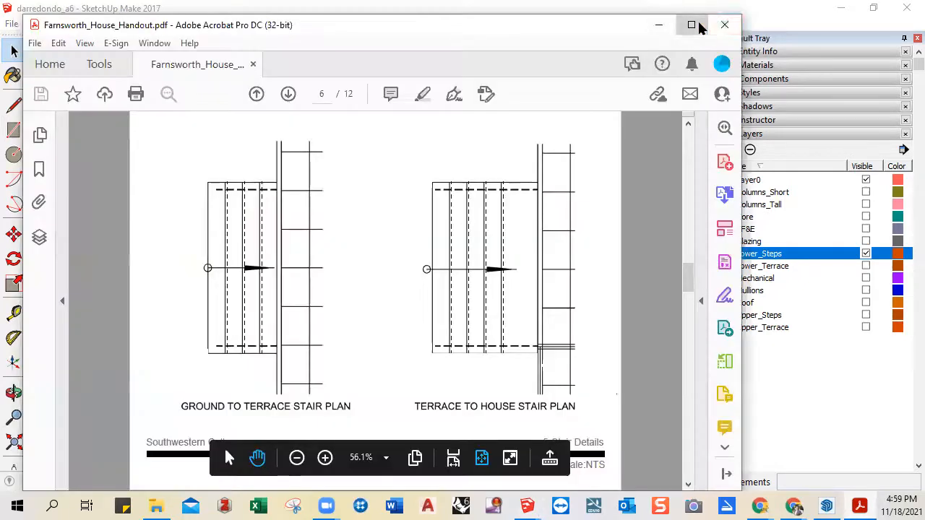
click(698, 23)
scroll(646, 221, down, 5)
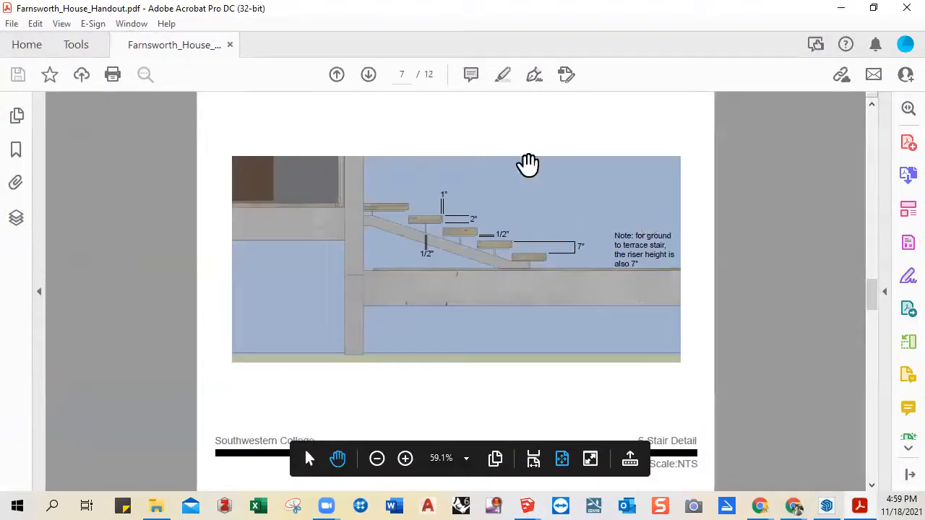
ctrl+scroll(743, 165, up, 1)
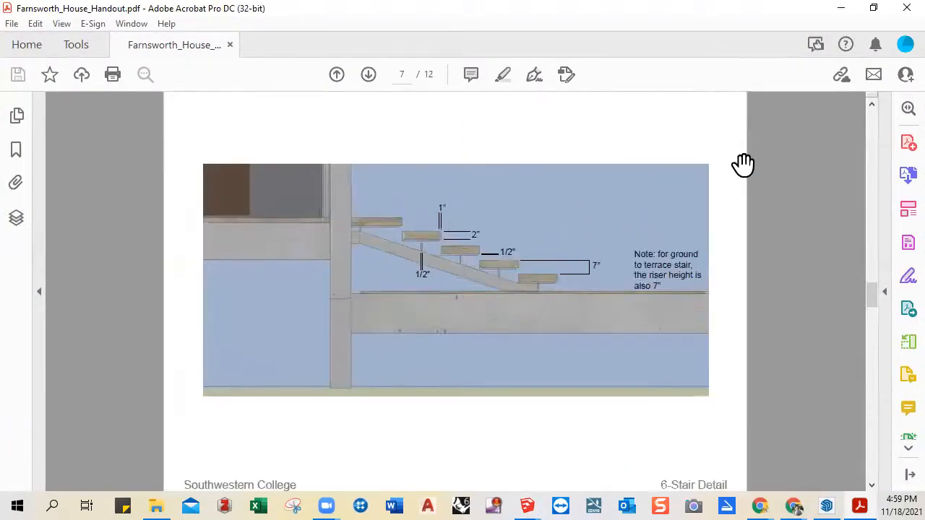
ctrl+scroll(744, 164, up, 2)
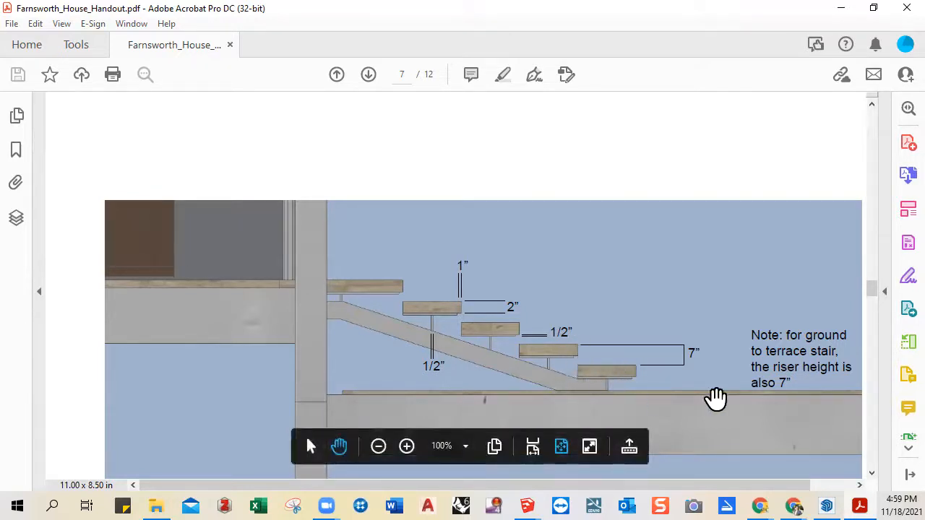
click(840, 8)
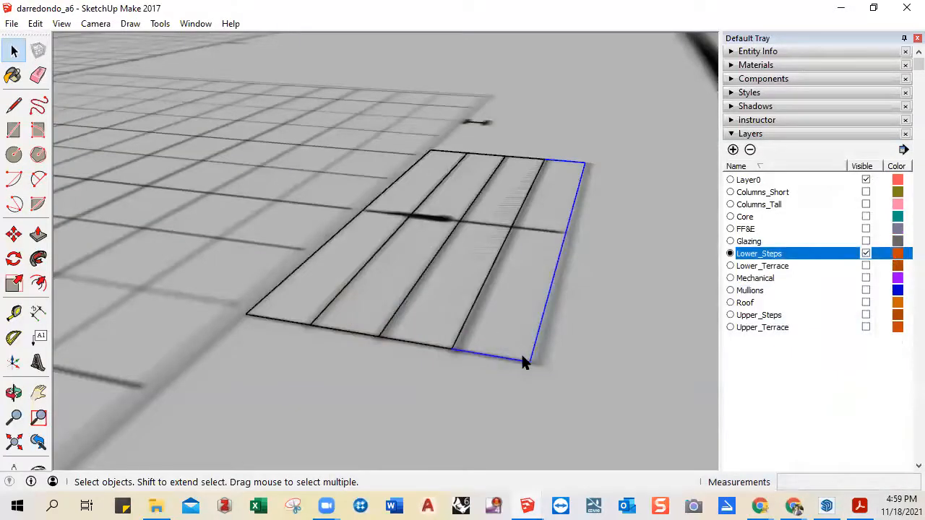
- Inside the group of the tread farthest from the terrace, Push/Pull the face up 2"
double_click(490, 327)
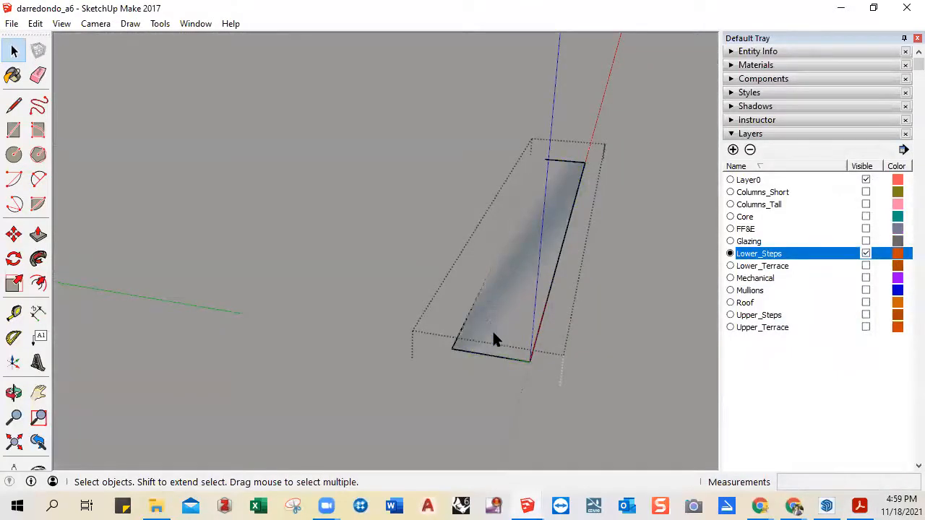
key(p)
drag(496, 347, 497, 322)
text(2)
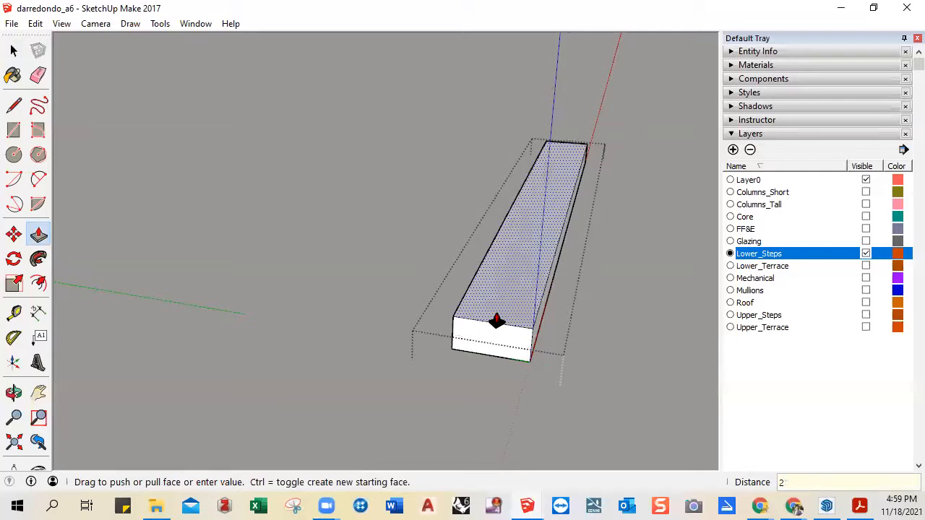
key(Return)
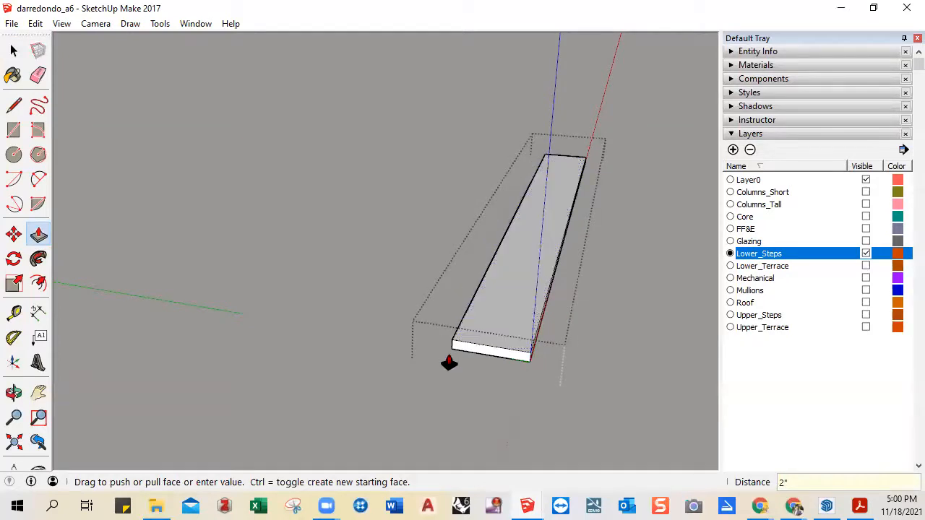
key(space)
- Move the three remaining flat treads level with the top of the extruded tread and raise them another 7" along the blue axis
middle_drag(421, 402, 571, 341)
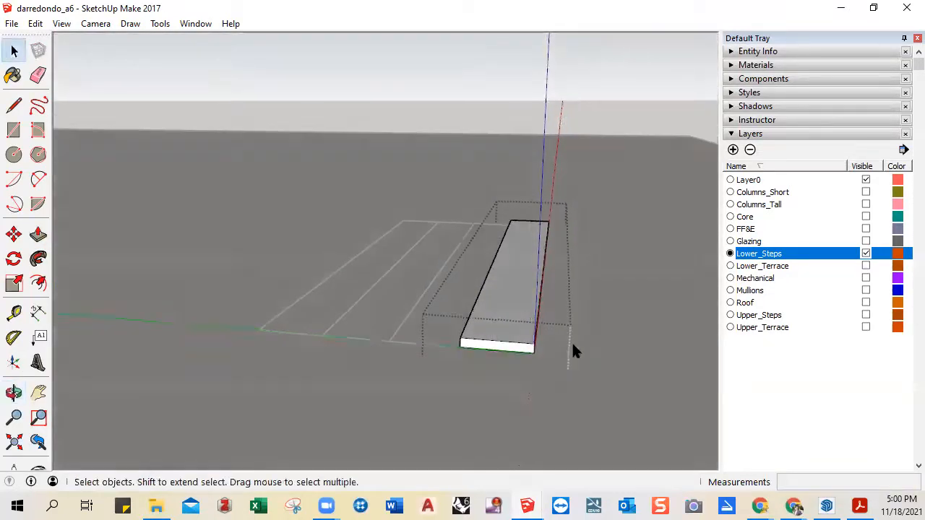
click(431, 339)
middle_drag(430, 376, 483, 357)
scroll(456, 346, up, 2)
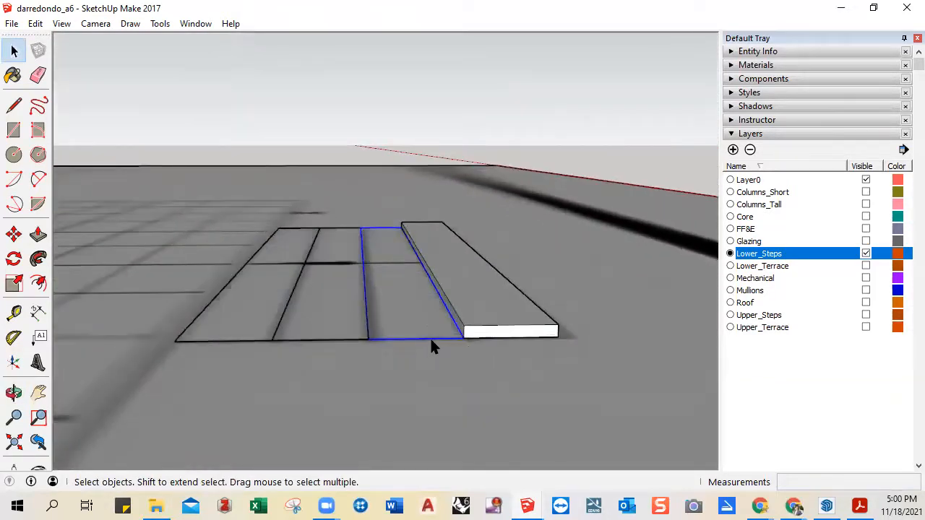
shift+click(344, 340)
shift+click(237, 346)
key(m)
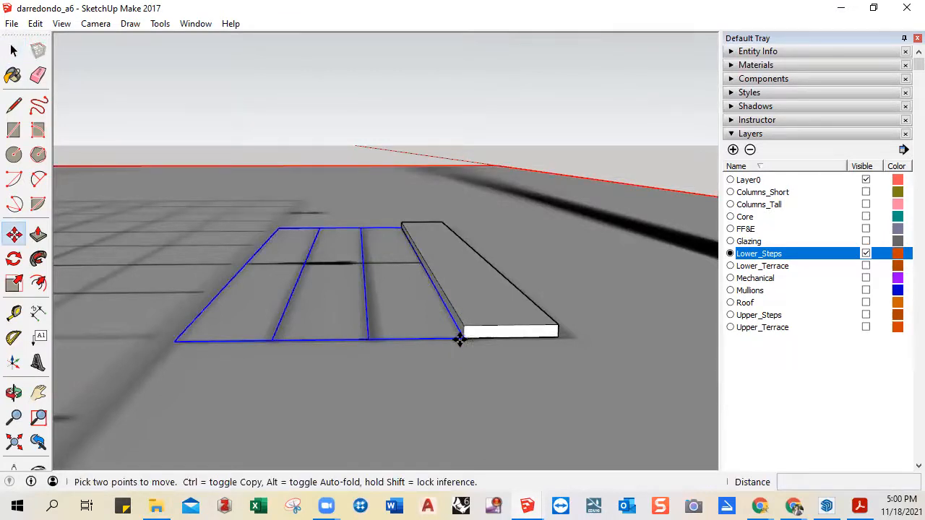
click(458, 338)
click(463, 326)
click(463, 326)
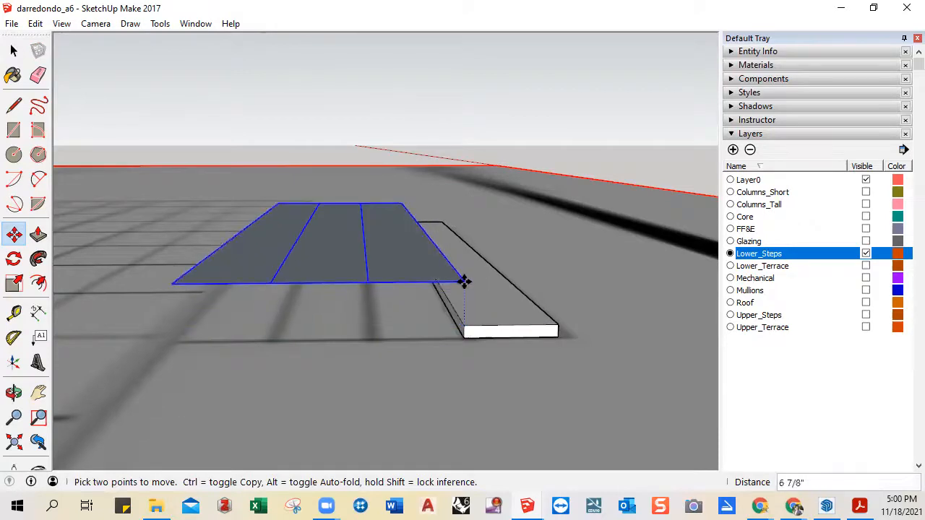
text(7)
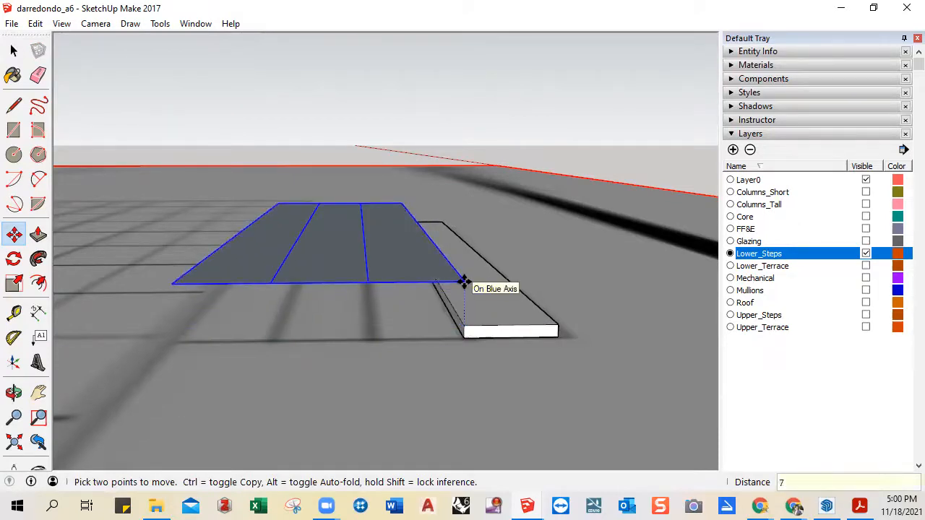
key(Return)
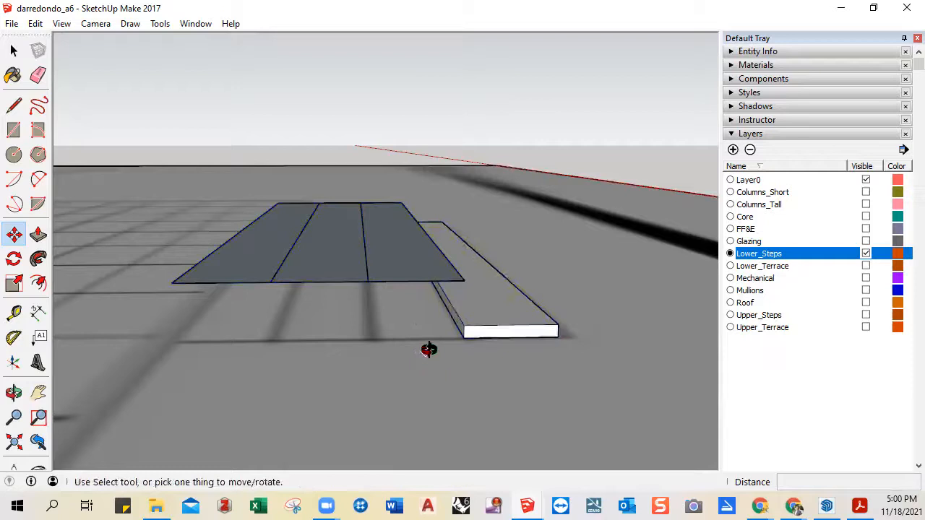
- Inside the second tread's group, Push/Pull its underside down 2" and close the group
middle_drag(427, 349, 392, 279)
key(space)
double_click(413, 303)
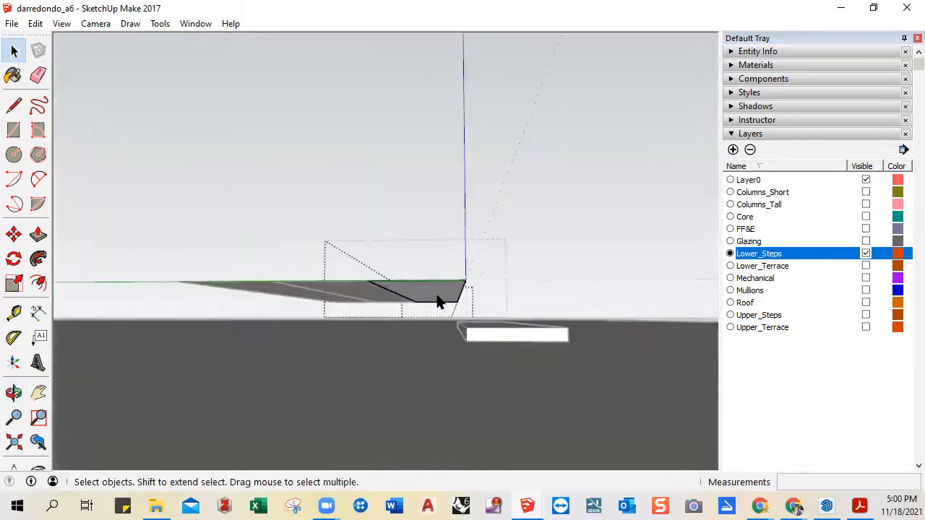
key(p)
drag(427, 309, 427, 325)
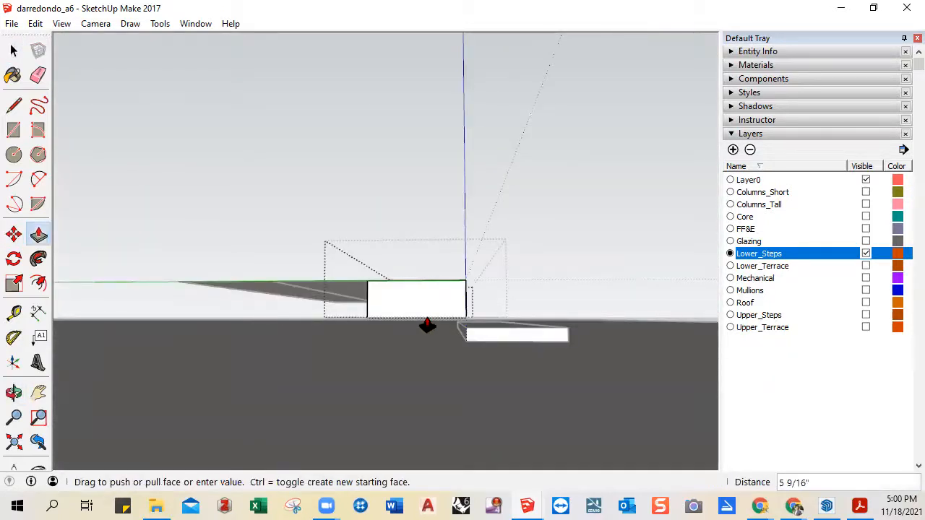
text(2)
key(Return)
key(space)
click(397, 206)
- Move the two remaining flat treads up 7" along the blue axis above the second tread
middle_drag(397, 255, 375, 368)
click(330, 359)
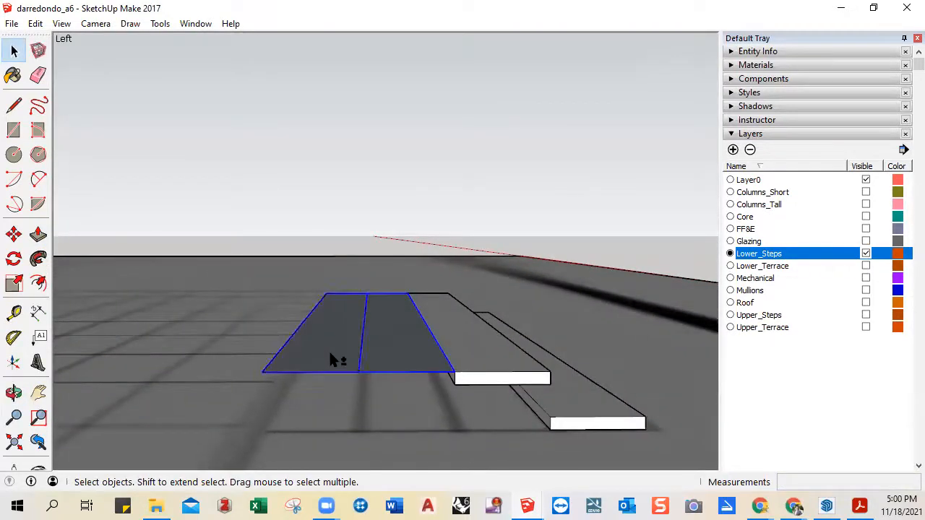
key(m)
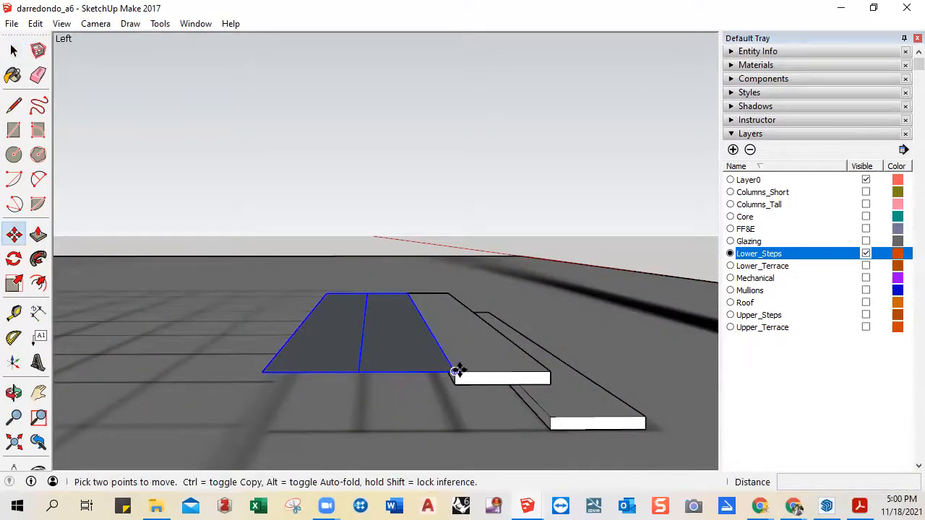
click(453, 371)
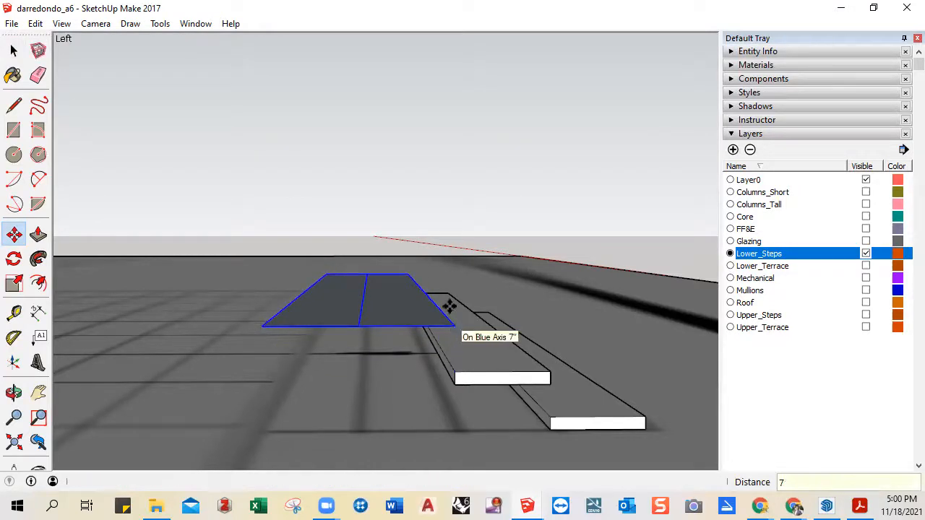
key(Return)
key(space)
middle_drag(496, 313, 378, 289)
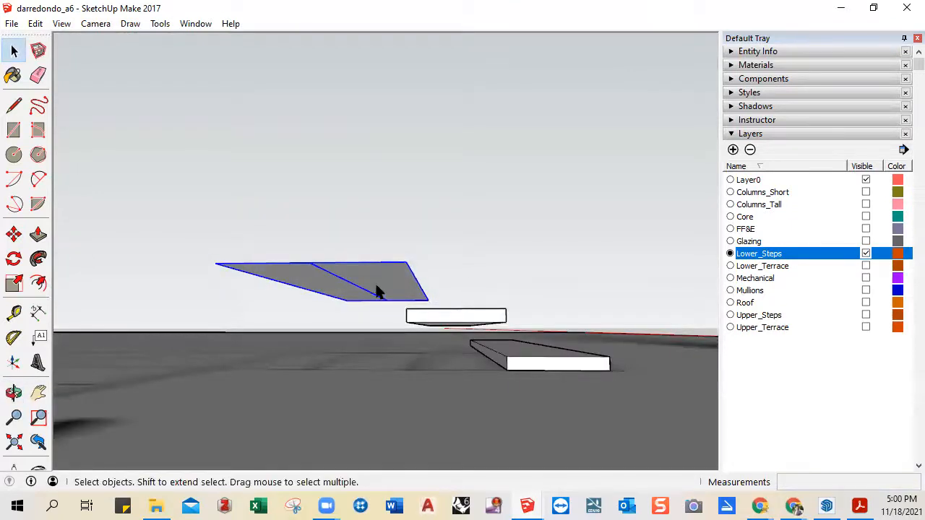
- Inside the third tread's group, Push/Pull its underside down 2" and close the group
double_click(379, 273)
key(p)
click(379, 276)
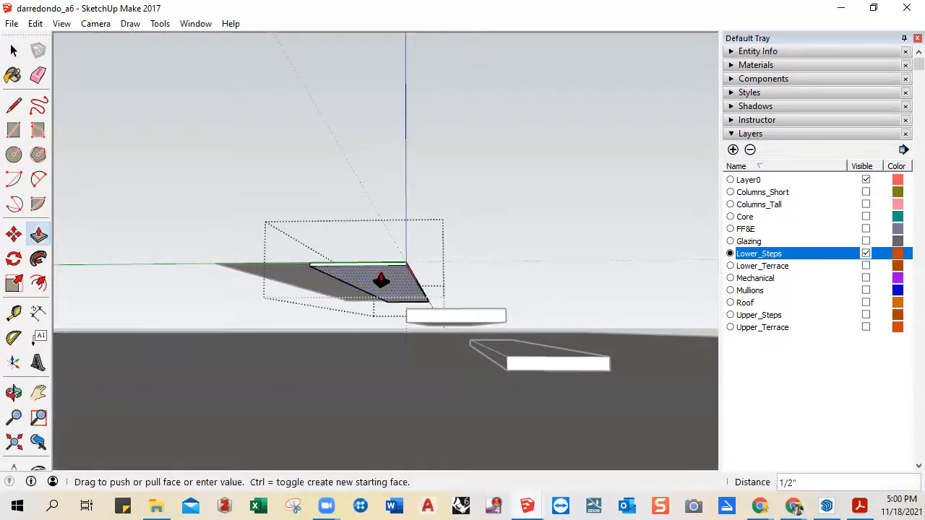
text(2)
key(Return)
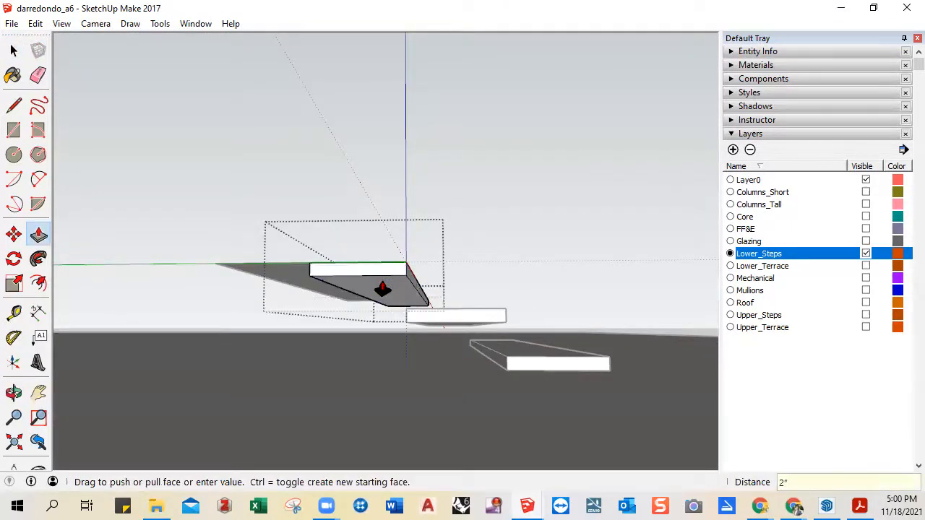
key(space)
click(337, 194)
- Move the last remaining flat tread up 7" along the blue axis above the third tread
middle_drag(312, 314, 353, 354)
click(355, 354)
middle_drag(384, 382, 363, 370)
key(m)
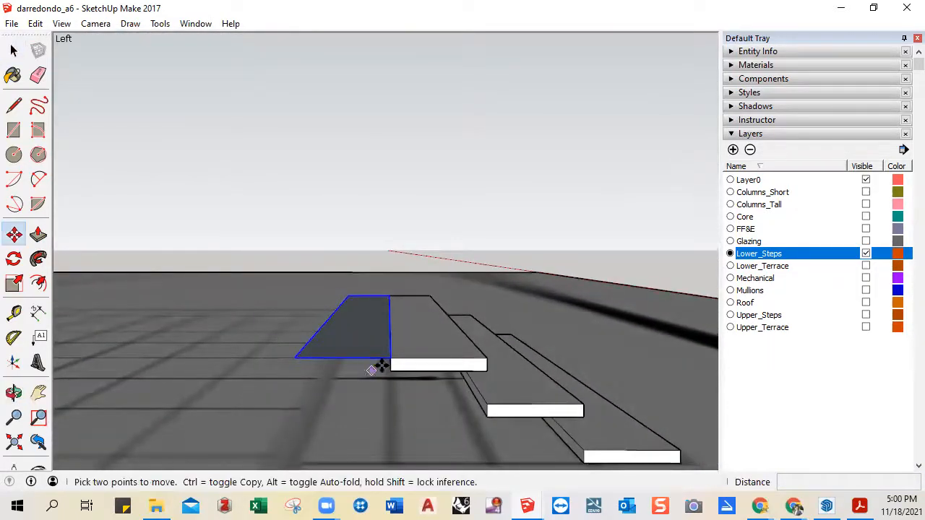
click(389, 356)
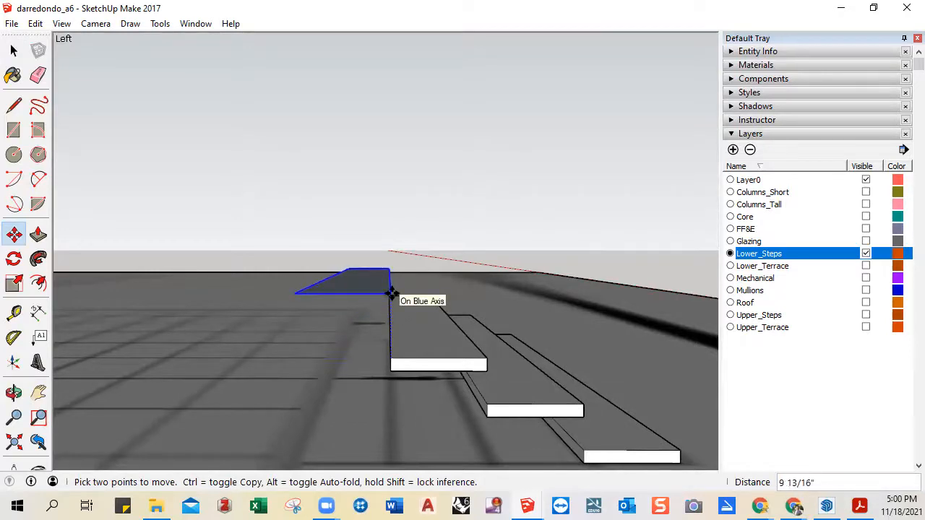
text(7)
key(Return)
- Inside the topmost tread's group, Push/Pull its underside down 2" and close the group
middle_drag(398, 378, 366, 279)
key(space)
double_click(356, 270)
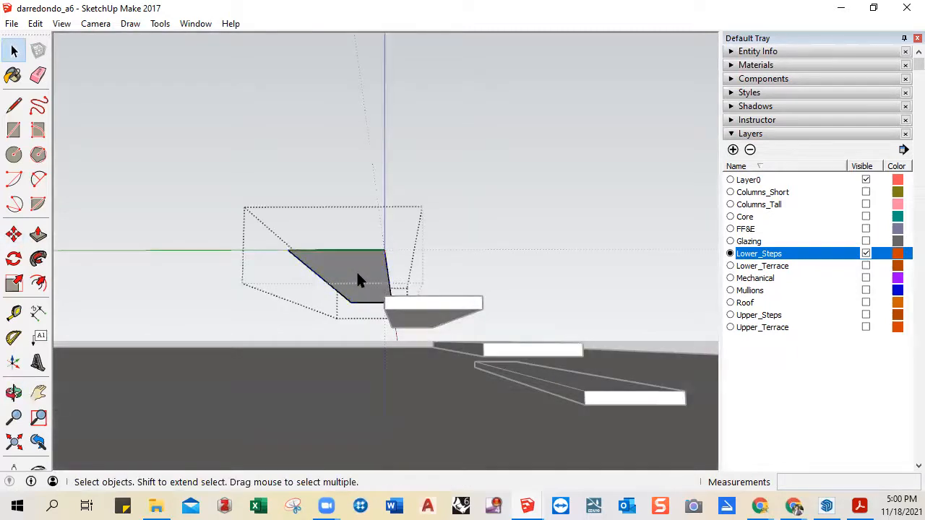
key(p)
click(361, 284)
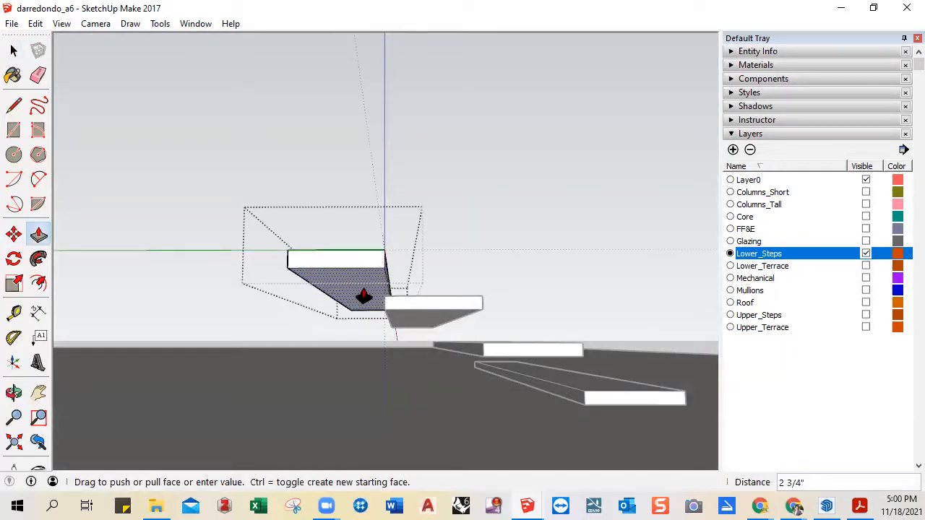
text(2)
key(Return)
key(space)
click(493, 215)
- Make the Lower_Terrace layer visible and compare the raised treads with the terrace edge
middle_drag(494, 259, 426, 283)
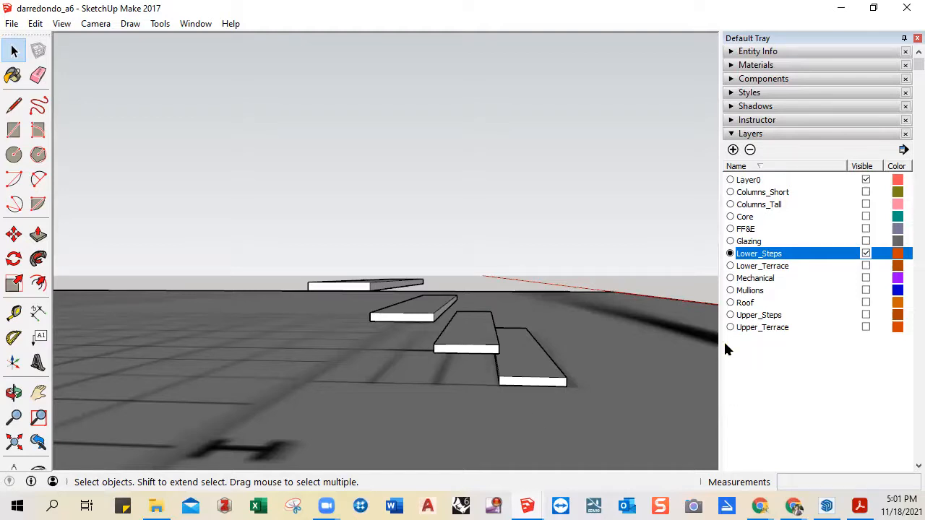
click(865, 266)
middle_drag(345, 377, 349, 312)
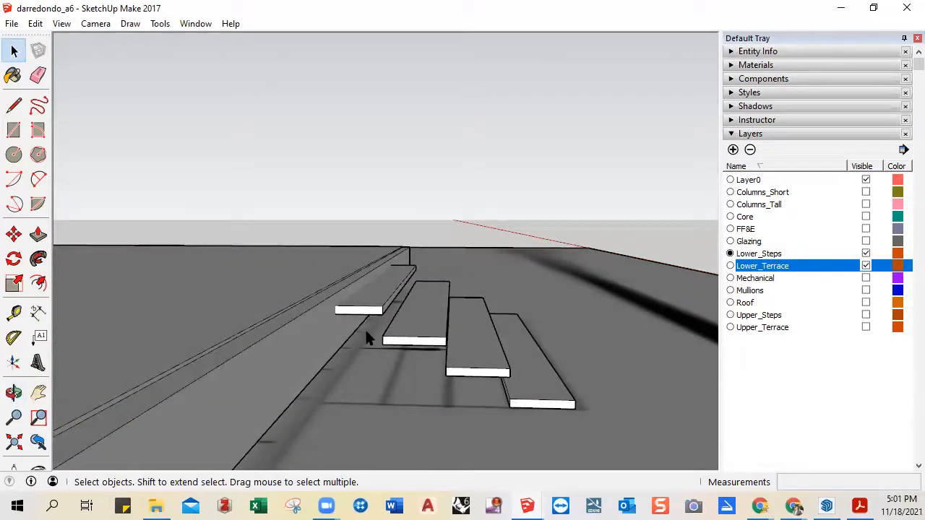
middle_drag(364, 328, 404, 345)
scroll(402, 333, up, 2)
scroll(400, 331, down, 1)
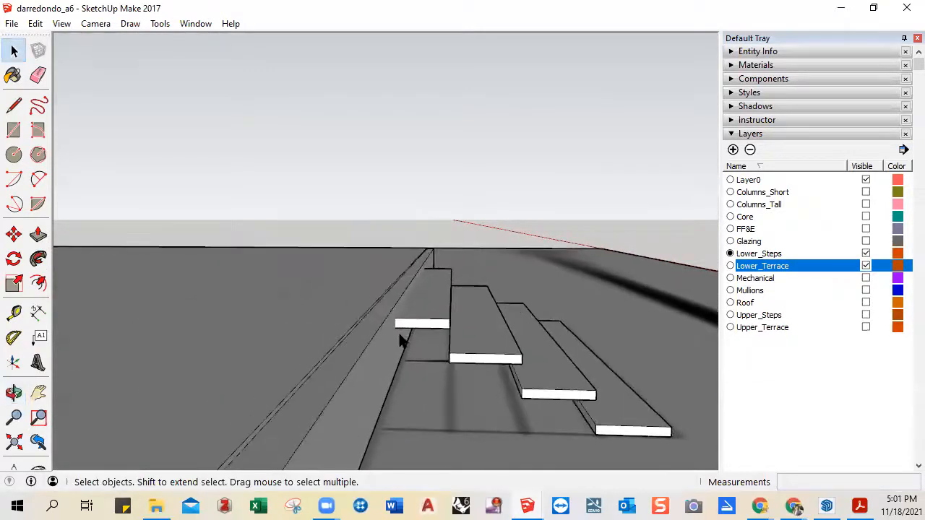
middle_drag(489, 354, 464, 324)
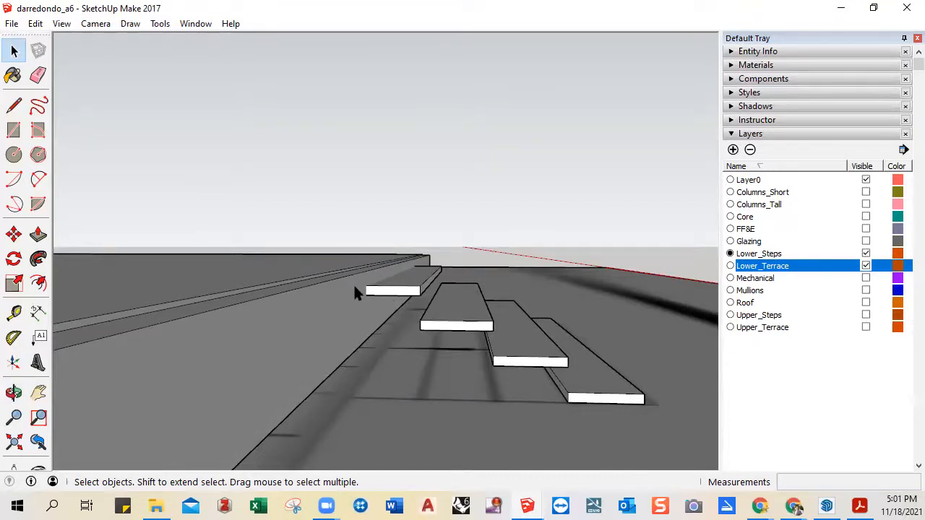
- Select all four treads and move them together about 6 1/8", from the top tread's terrace-side corner to the terrace edge above it
click(398, 290)
shift+click(478, 322)
shift+click(542, 364)
shift+click(588, 387)
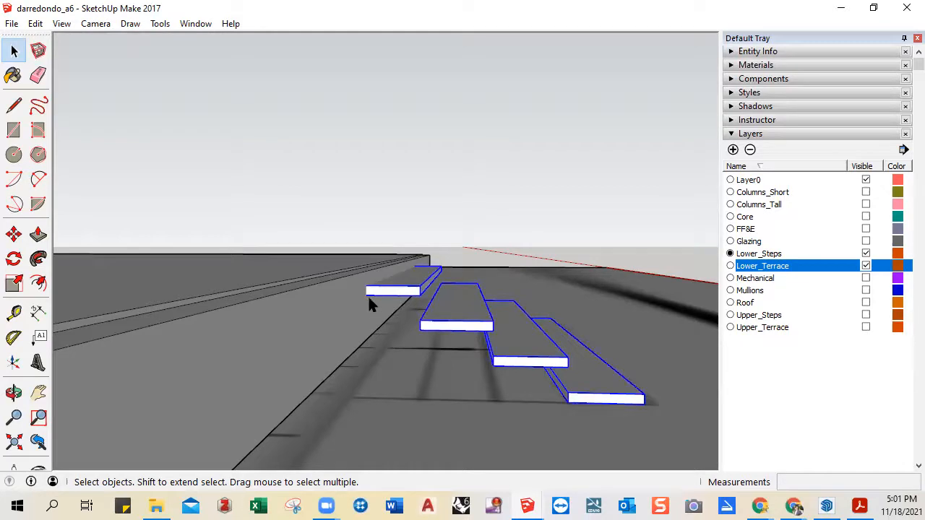
key(m)
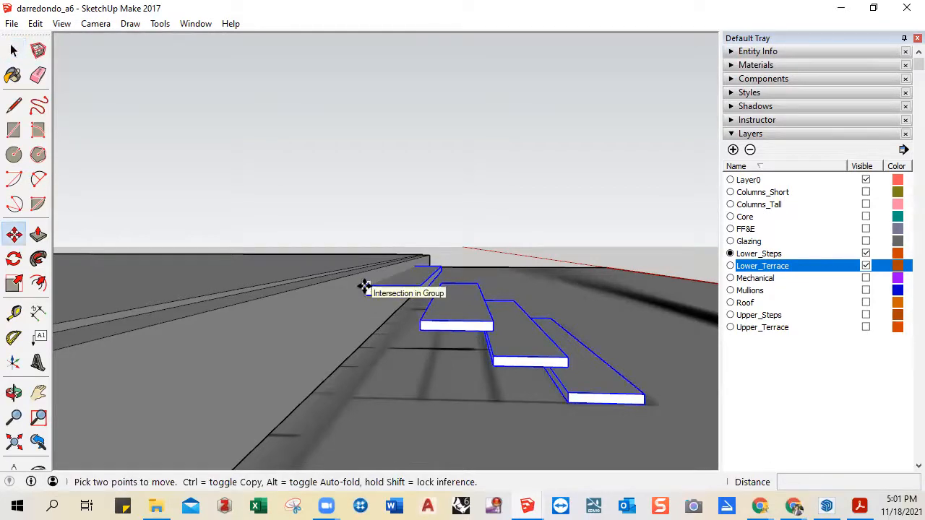
click(363, 287)
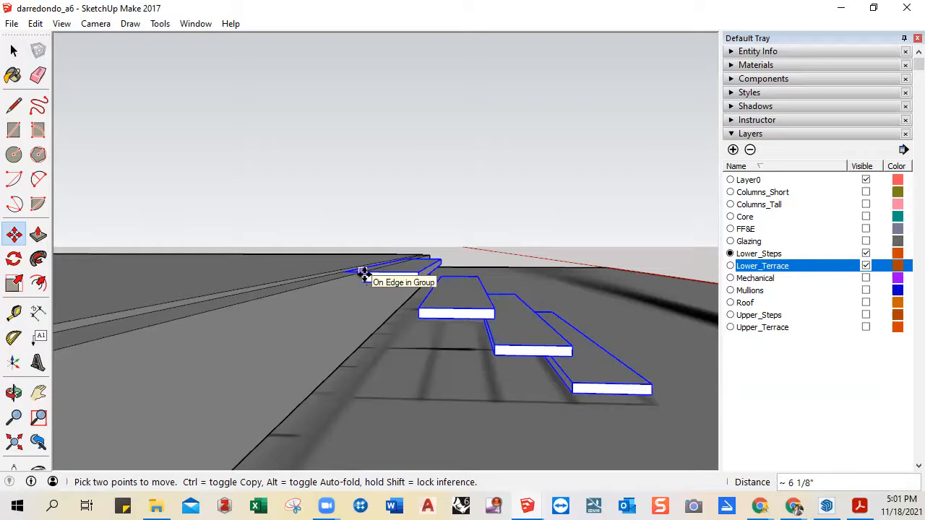
click(364, 274)
key(space)
middle_drag(361, 299, 379, 335)
click(438, 193)
- Examine up close how the topmost tread meets the terrace edge and overlaps the terrace
middle_drag(424, 279, 395, 269)
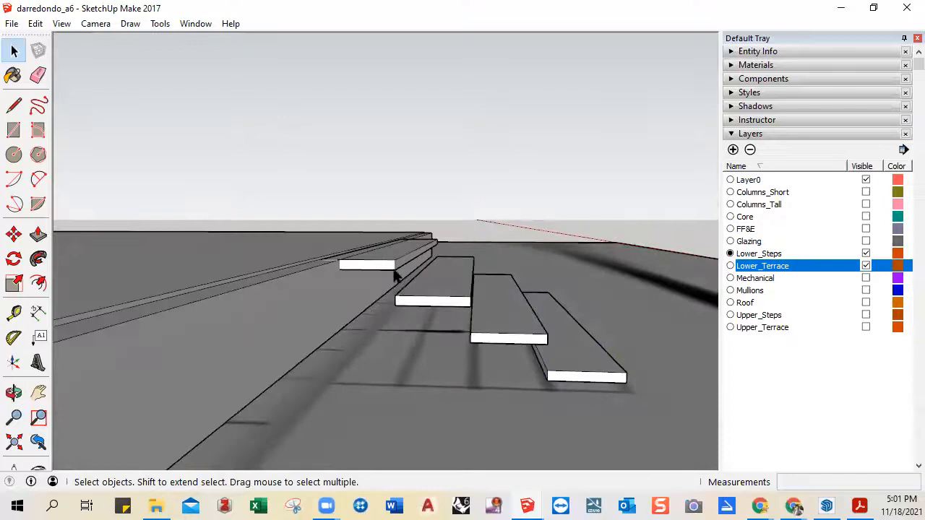
scroll(352, 291, up, 5)
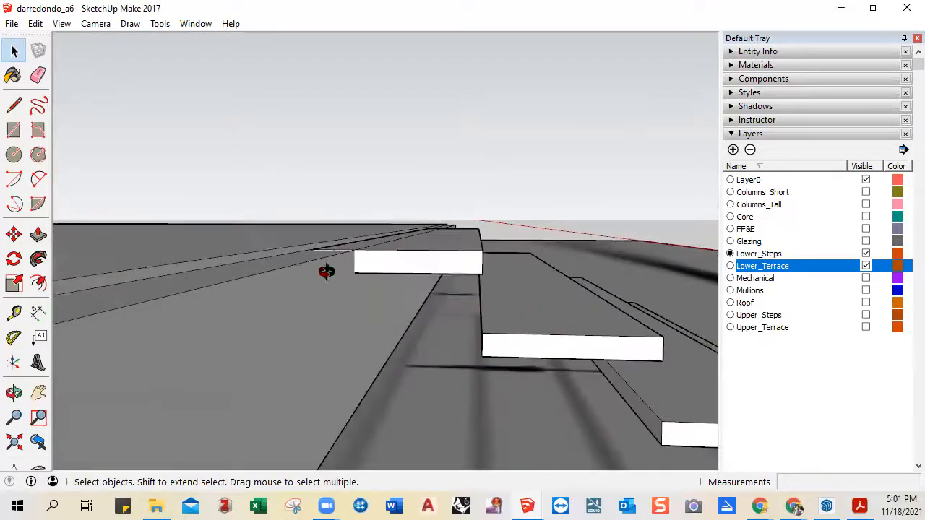
middle_drag(324, 270, 294, 304)
scroll(323, 250, up, 7)
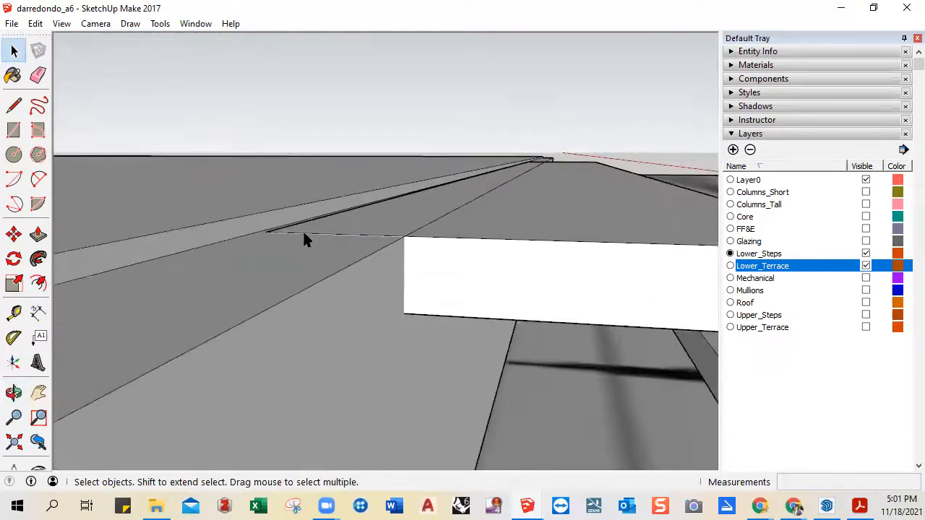
scroll(300, 234, up, 2)
middle_drag(295, 232, 299, 284)
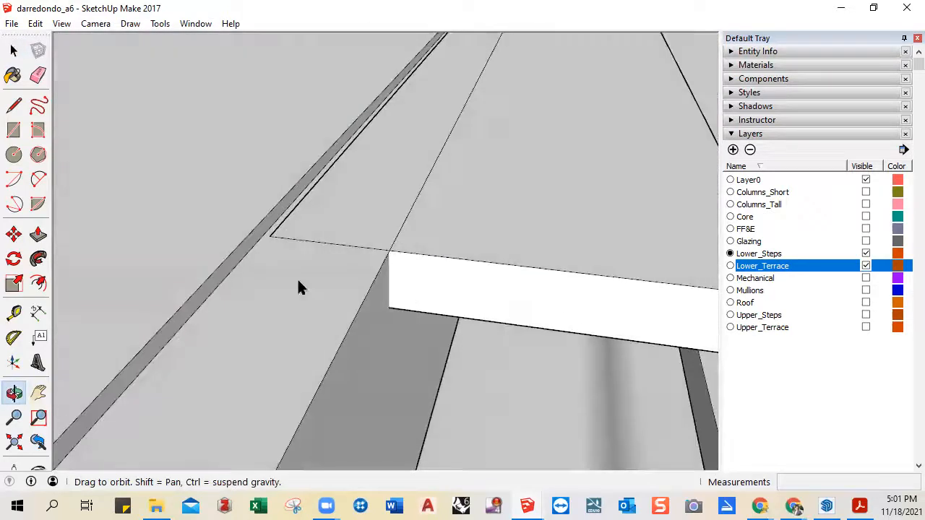
scroll(333, 247, down, 6)
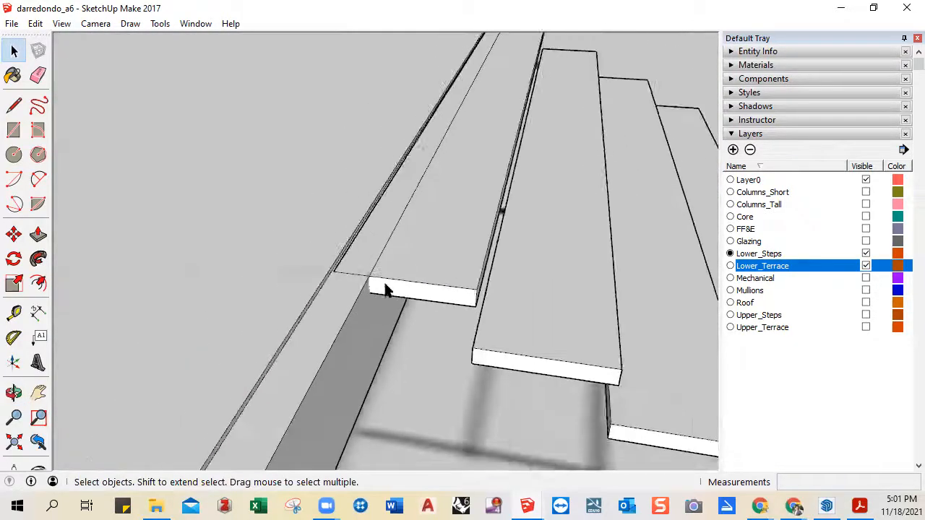
middle_drag(374, 296, 351, 279)
scroll(354, 277, up, 3)
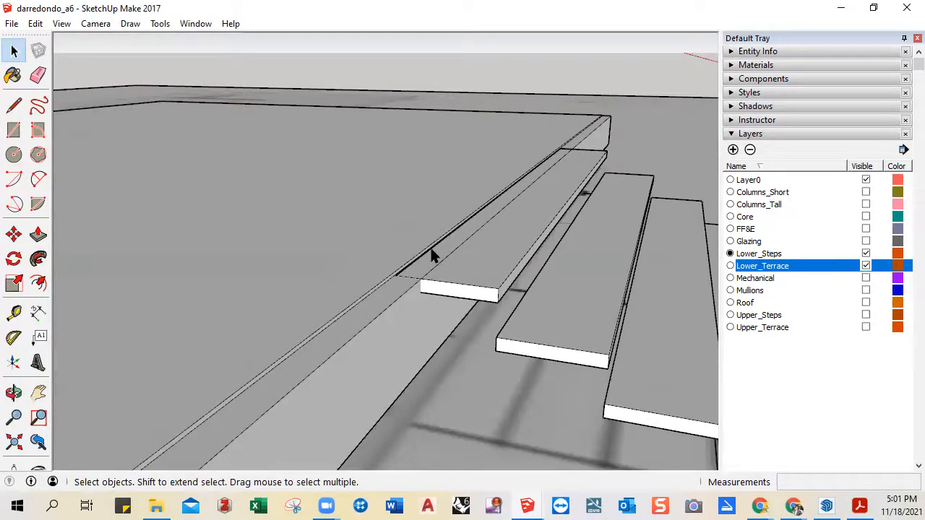
mouse_move(398, 275)
middle_down()
mouse_move(407, 289)
mouse_move(392, 262)
mouse_move(401, 289)
middle_up()
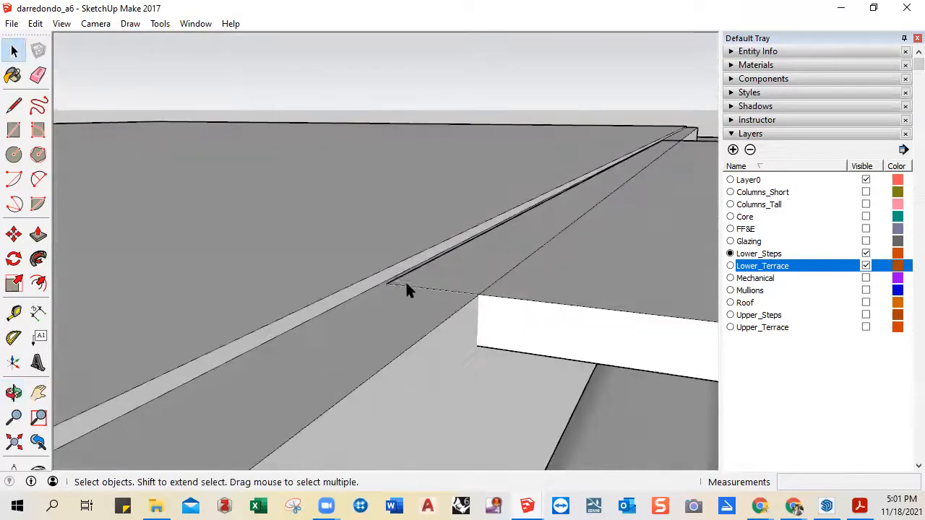
scroll(397, 282, down, 4)
scroll(401, 288, up, 2)
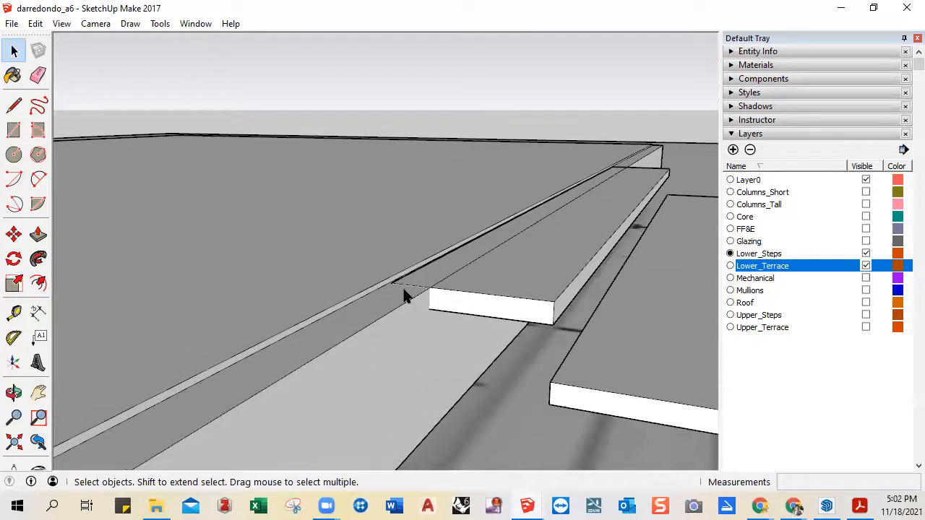
scroll(400, 299, down, 3)
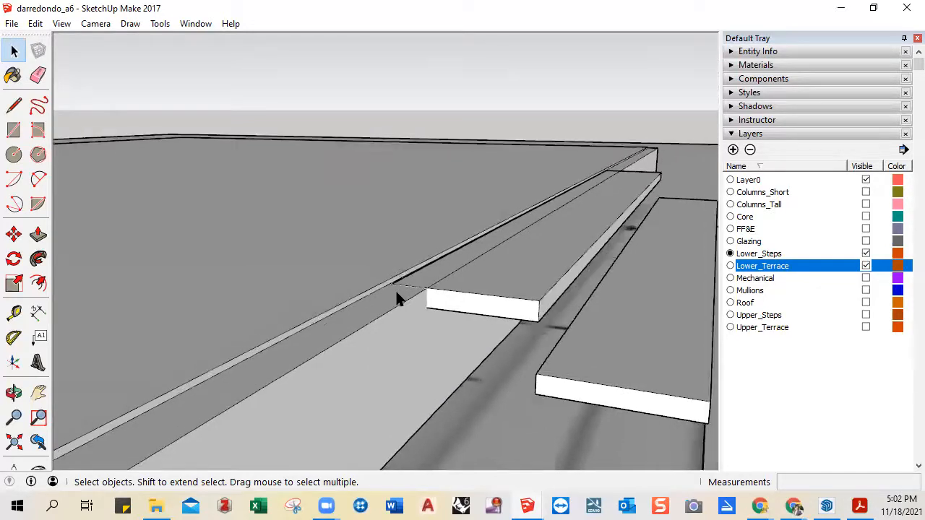
scroll(404, 311, down, 2)
middle_drag(409, 315, 320, 294)
scroll(297, 301, up, 4)
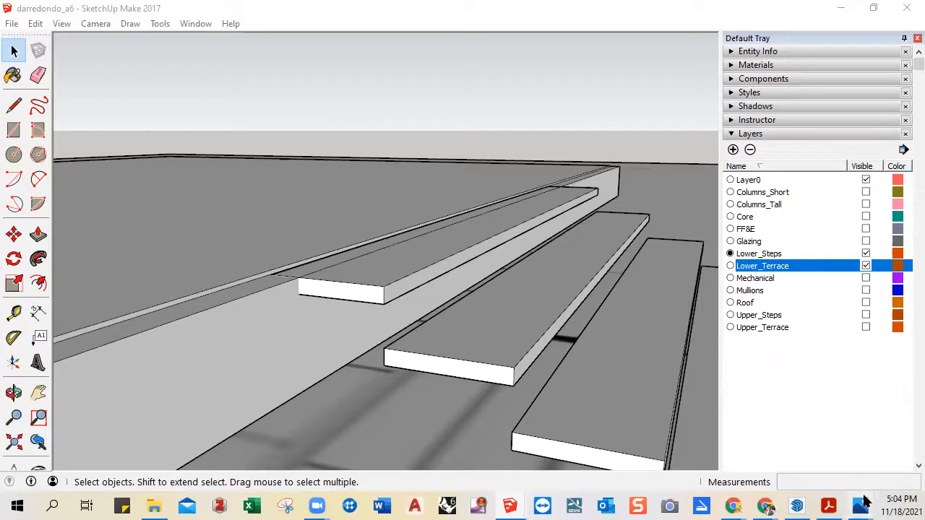
- Switch to Photos, view the stair photo FarnsworthHouse22.JPG and the image following it, and close that photo window
mouse_move(862, 505)
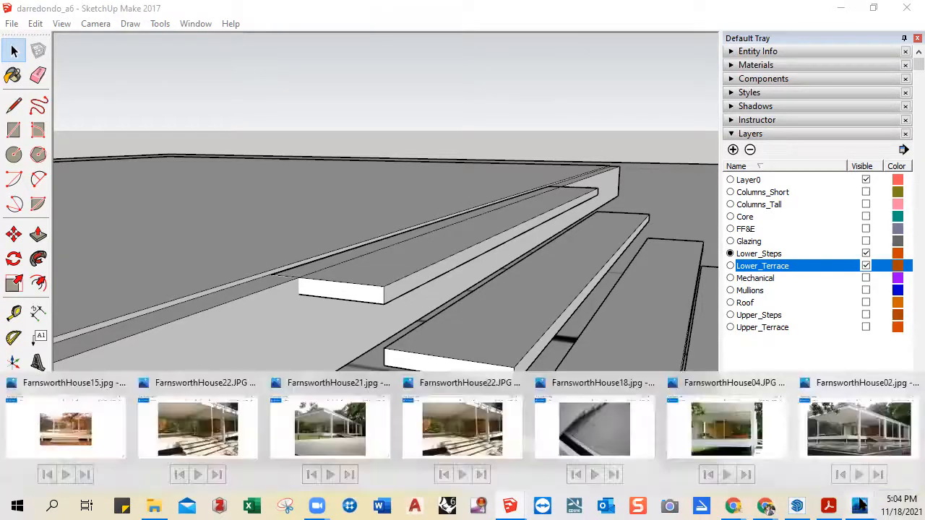
click(204, 448)
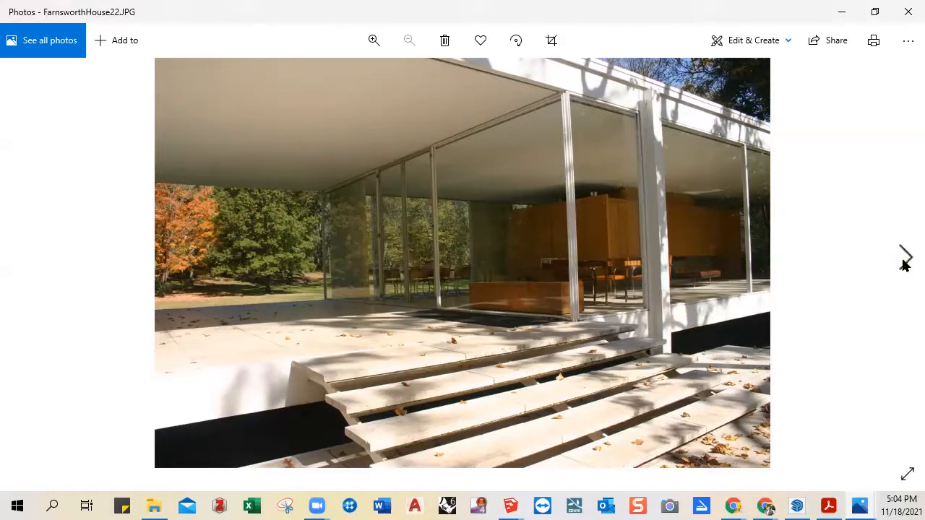
click(904, 266)
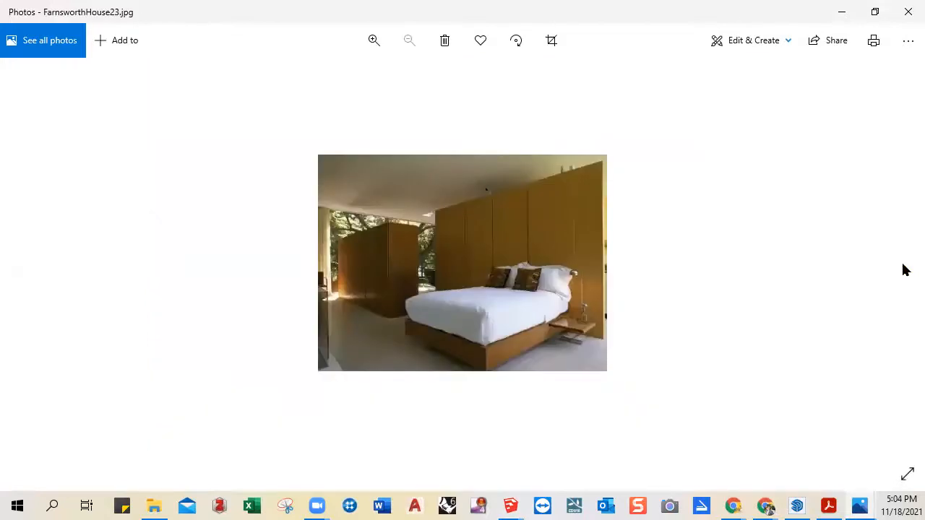
click(903, 13)
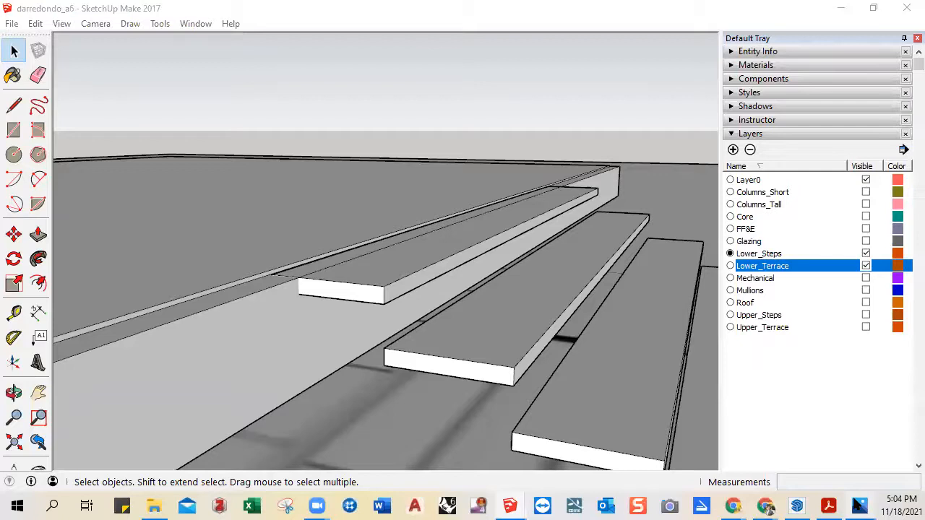
- Examine the stairs in the reference photos FarnsworthHouse18.jpg, FarnsworthHouse04.JPG, FarnsworthHouse02.jpg and FarnsworthHouse15.jpg
mouse_move(859, 505)
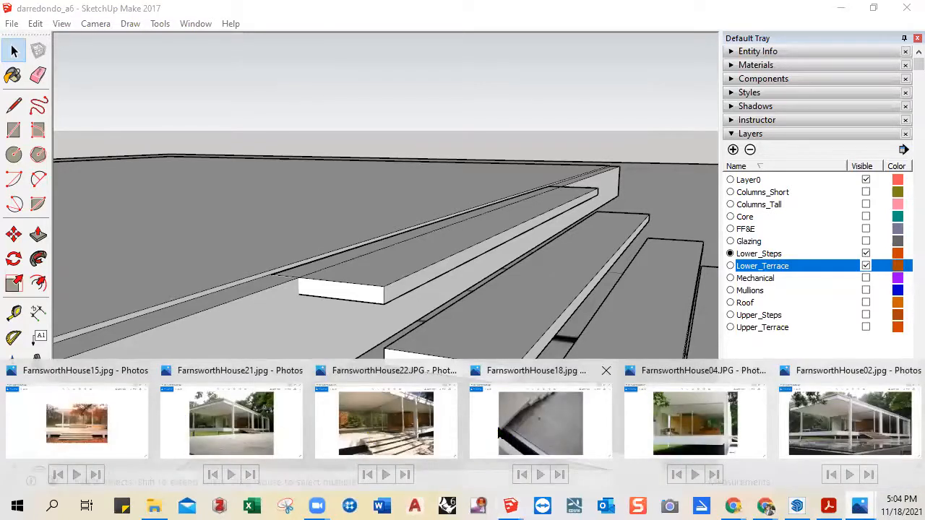
click(508, 432)
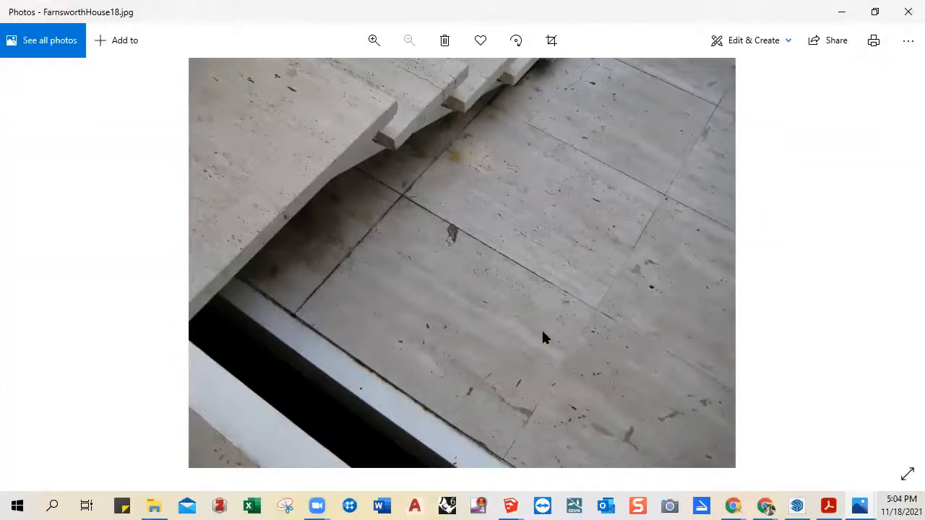
mouse_move(865, 503)
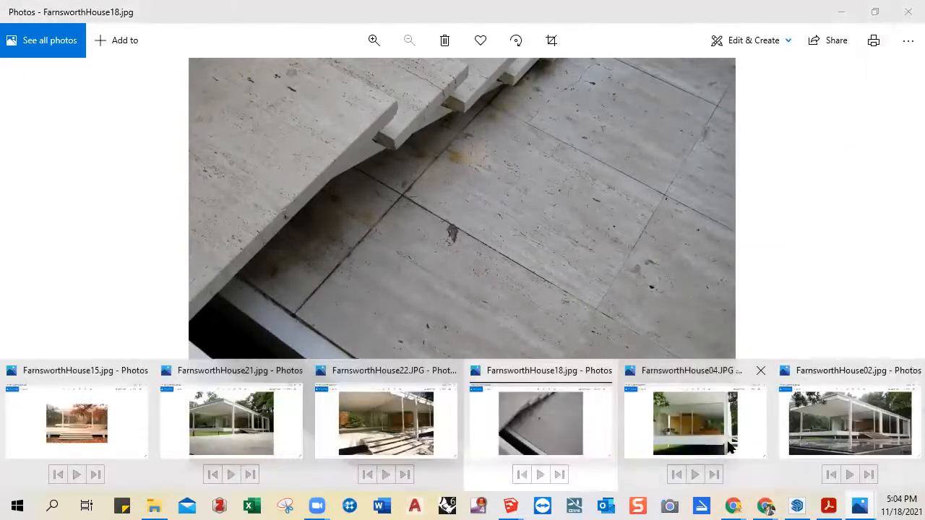
click(679, 433)
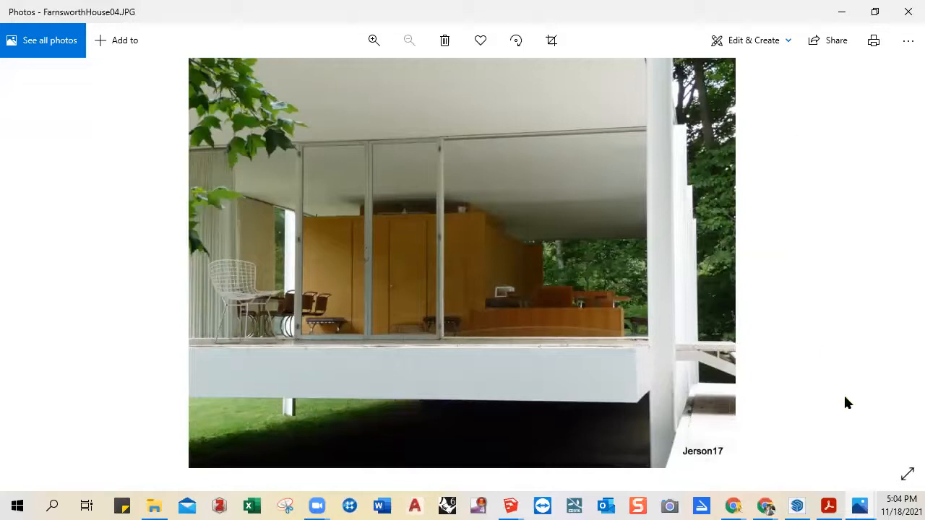
mouse_move(859, 504)
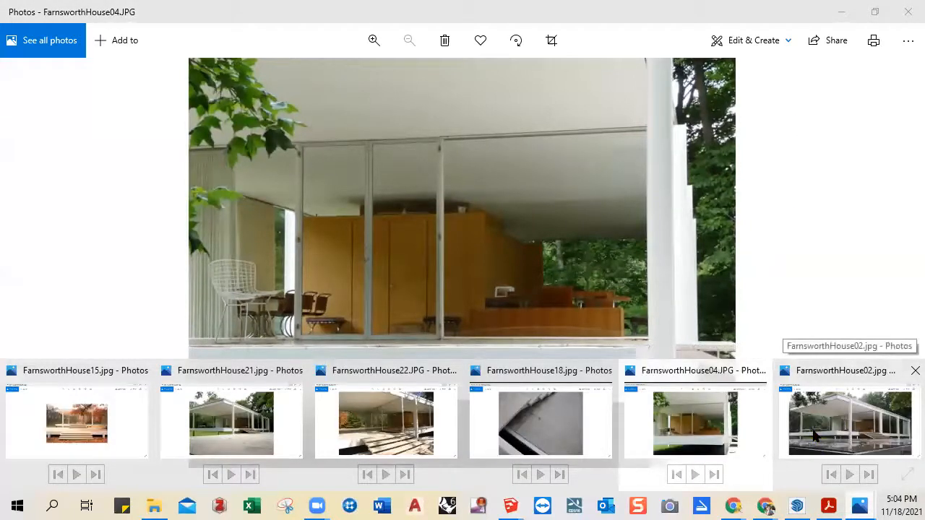
click(849, 437)
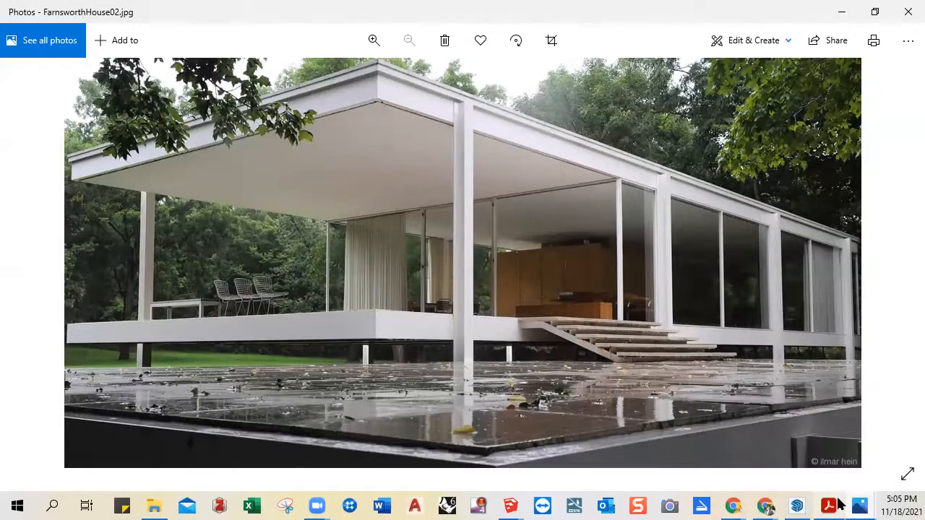
mouse_move(866, 504)
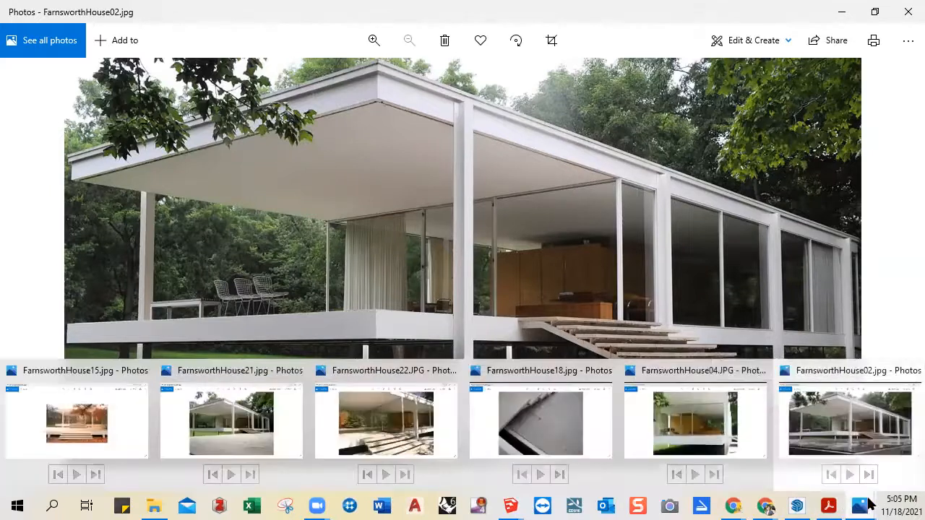
click(81, 442)
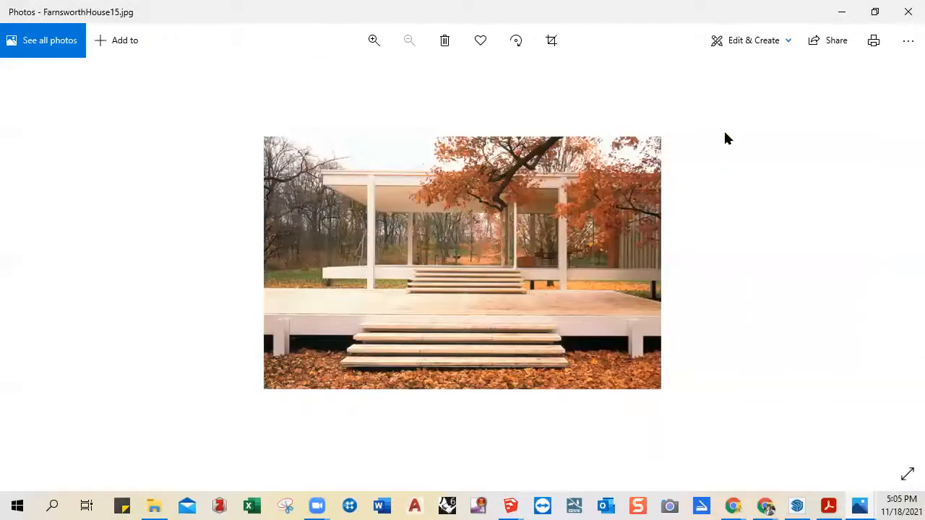
- Examine the enlarged lower stairs in FarnsworthHouse15.jpg, minimise the open photo windows and return to SketchUp
click(374, 41)
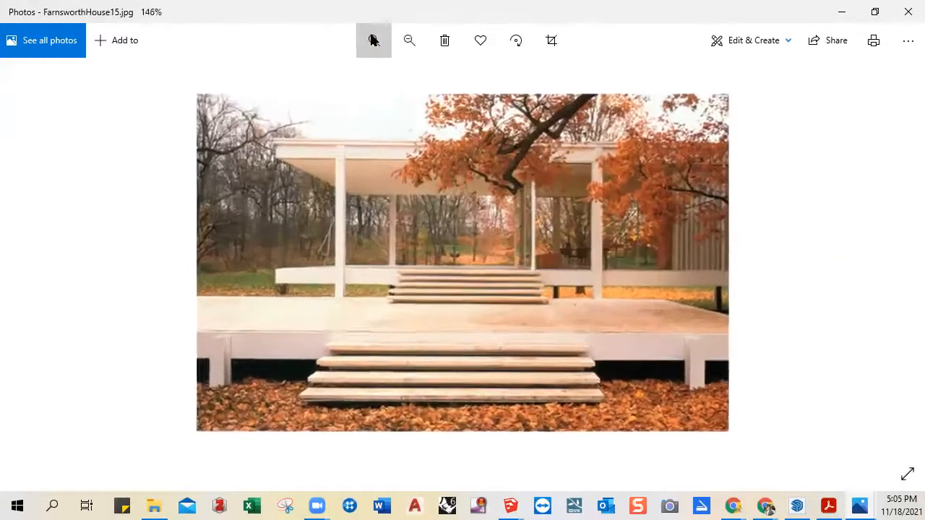
click(373, 40)
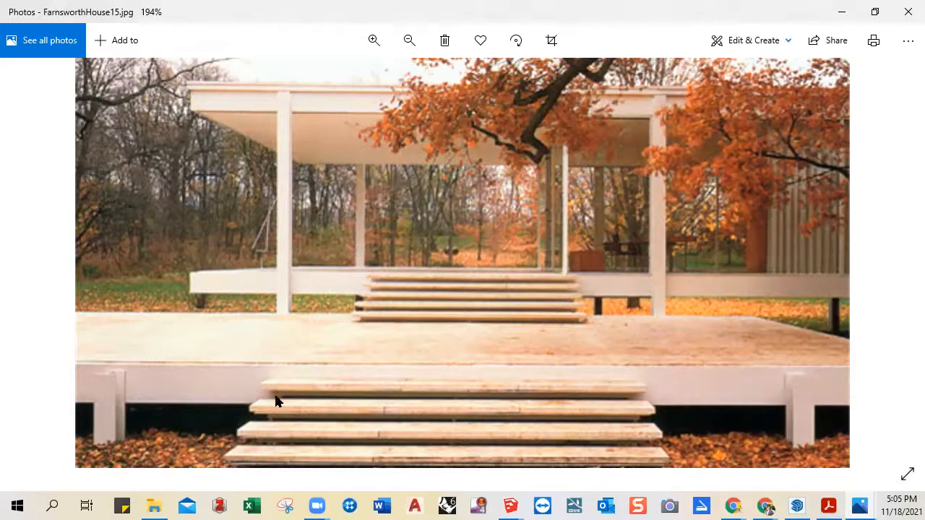
scroll(280, 436, down, 2)
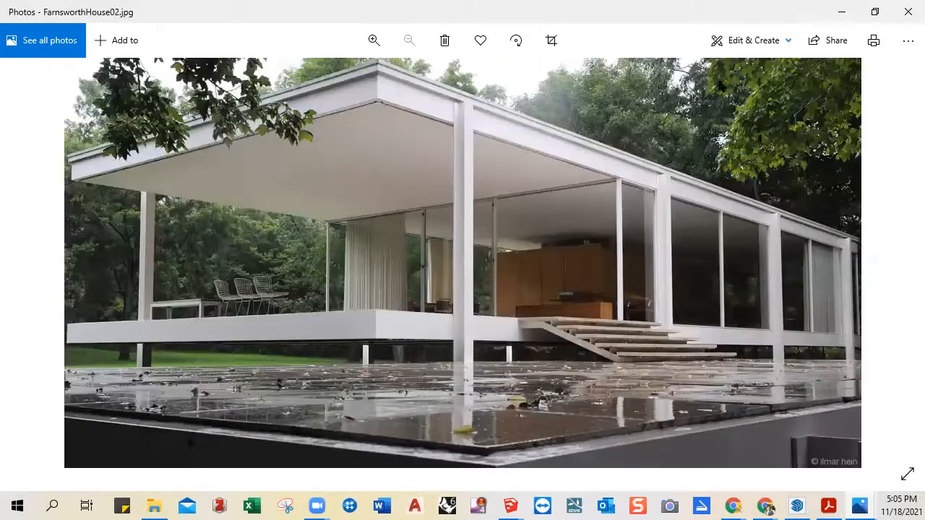
click(838, 12)
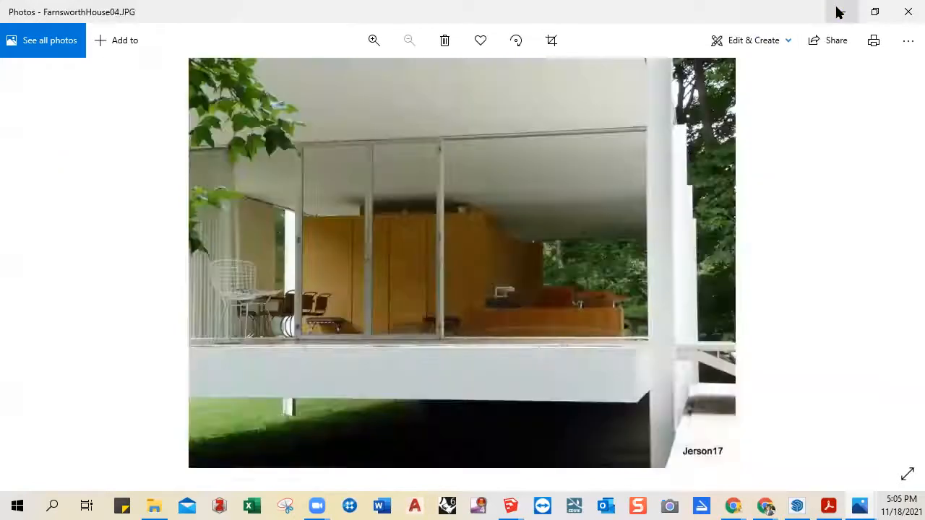
click(839, 12)
click(839, 11)
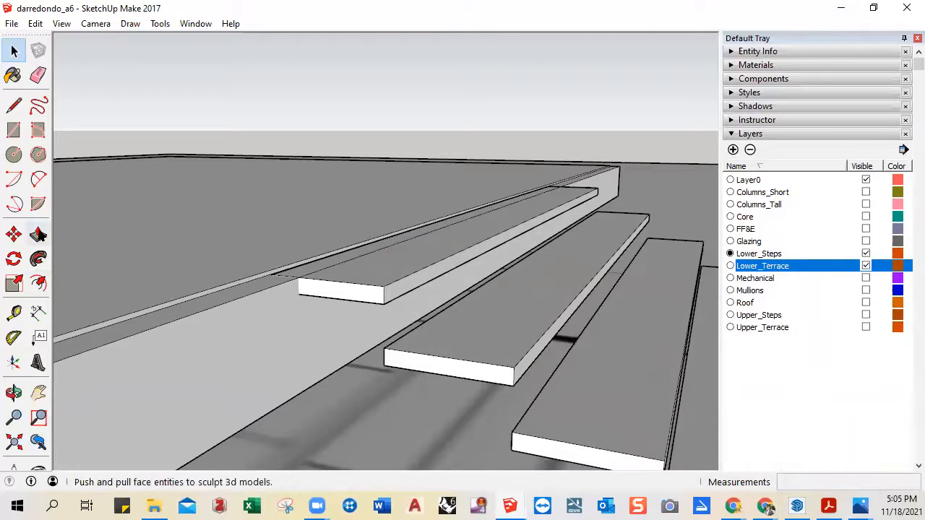
- Place a guide line on the terrace's front face, 7" below and parallel to its top edge
click(14, 315)
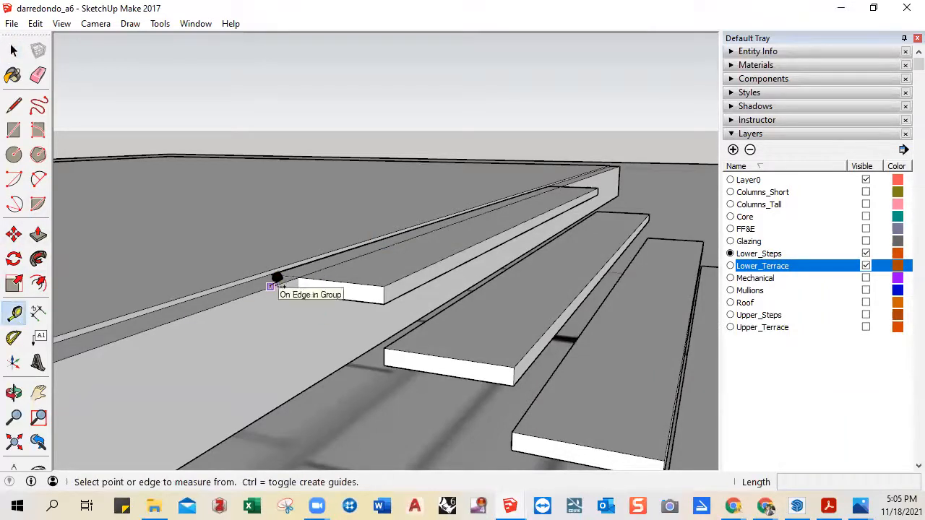
click(270, 287)
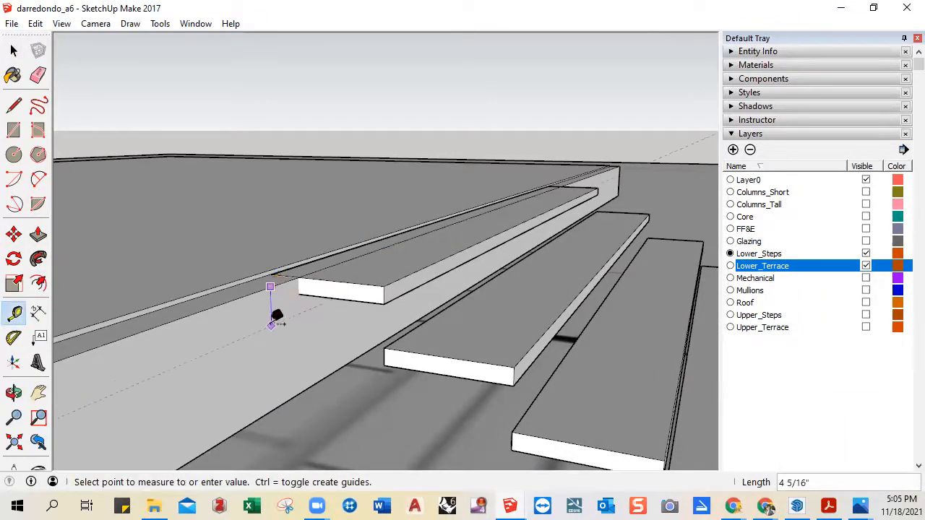
click(271, 325)
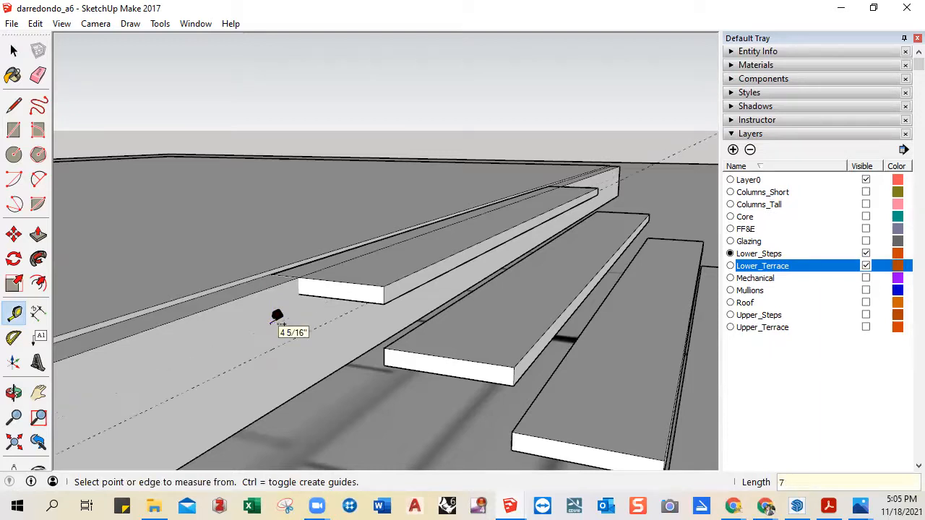
key(space)
- Select all four lower treads and move them straight down 7", from the top tread's upper edge at the terrace face to the guide line
click(340, 286)
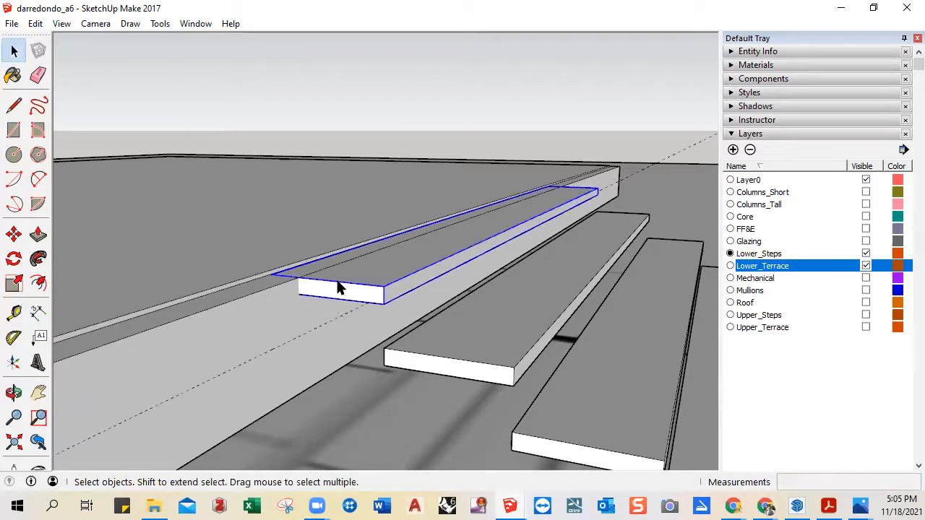
scroll(383, 311, down, 2)
scroll(394, 349, down, 4)
shift+click(438, 351)
shift+click(495, 386)
scroll(333, 326, up, 5)
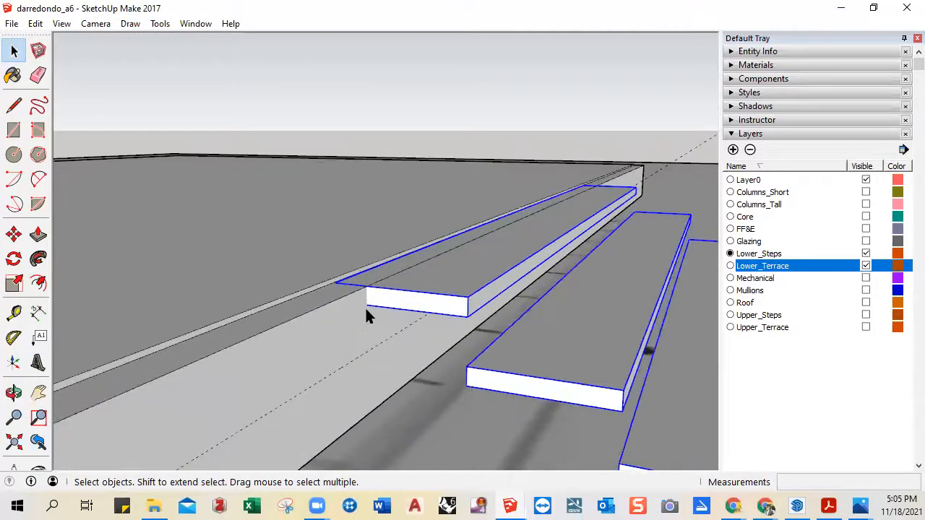
key(m)
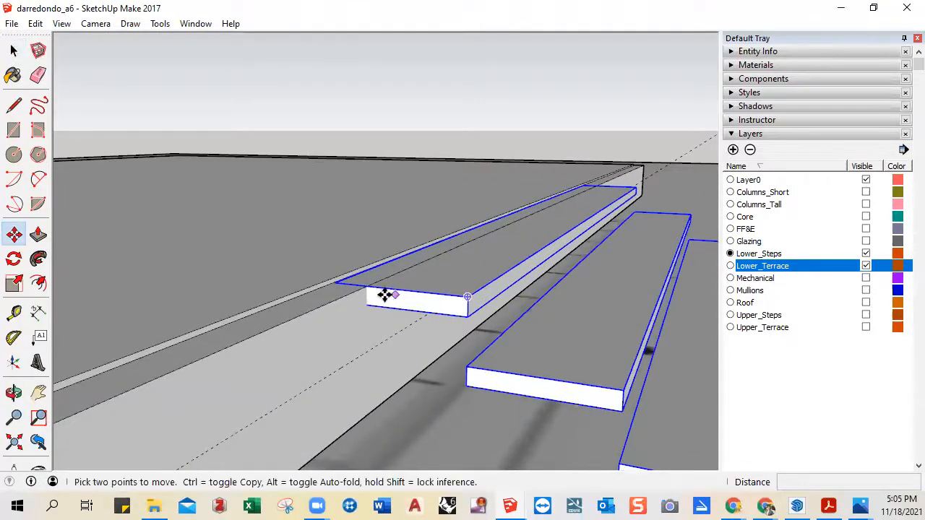
click(367, 287)
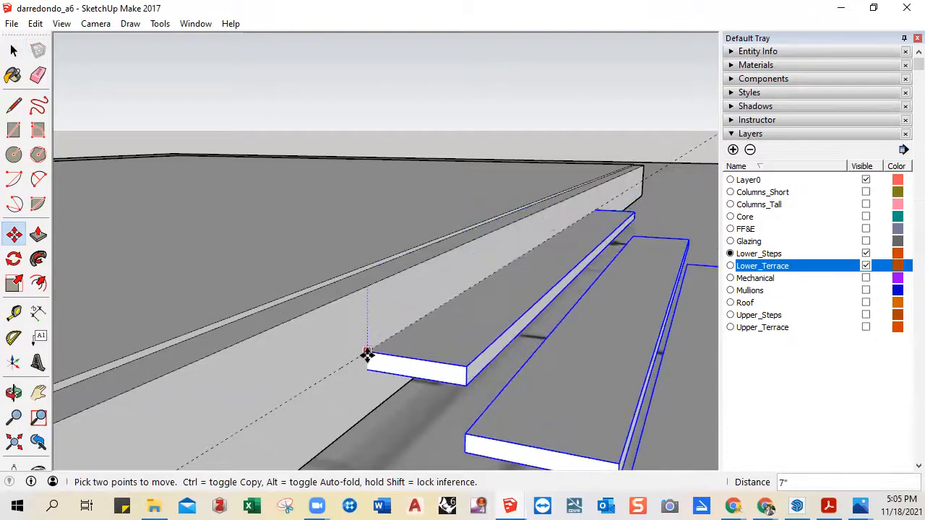
click(367, 355)
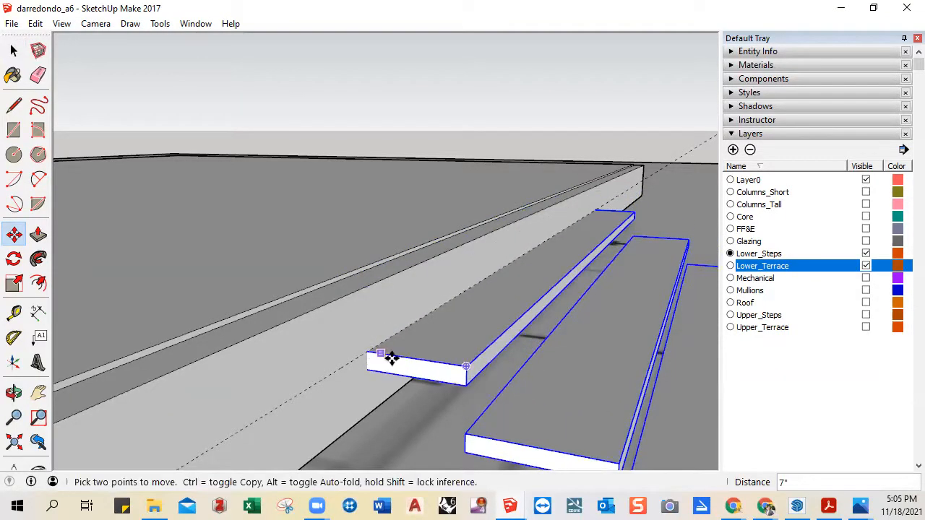
- Move the selected treads outward about 3 1/4" so the top tread's terrace-side corner sits on the terrace face at the guide line
click(468, 367)
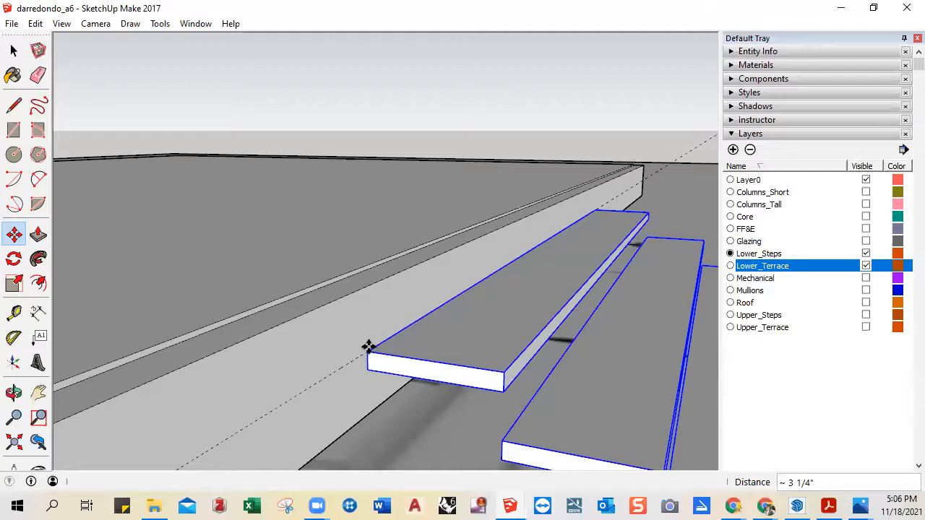
key(space)
scroll(407, 377, down, 5)
scroll(403, 354, up, 2)
mouse_move(401, 383)
middle_down()
mouse_move(454, 279)
mouse_move(458, 310)
mouse_move(318, 335)
mouse_move(426, 374)
mouse_move(283, 363)
mouse_move(291, 345)
mouse_move(386, 310)
mouse_move(418, 324)
mouse_move(378, 349)
mouse_move(409, 363)
mouse_move(346, 354)
mouse_move(347, 374)
mouse_move(368, 364)
middle_up()
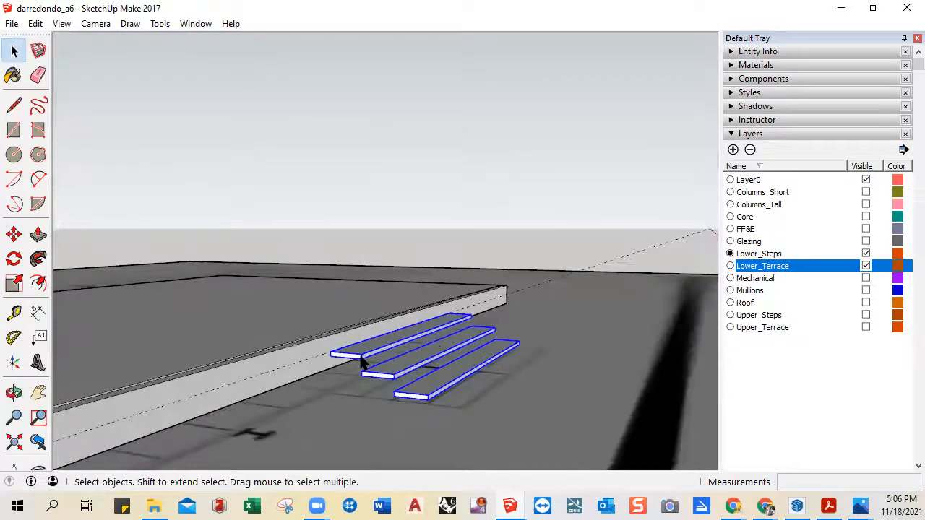
scroll(362, 363, up, 1)
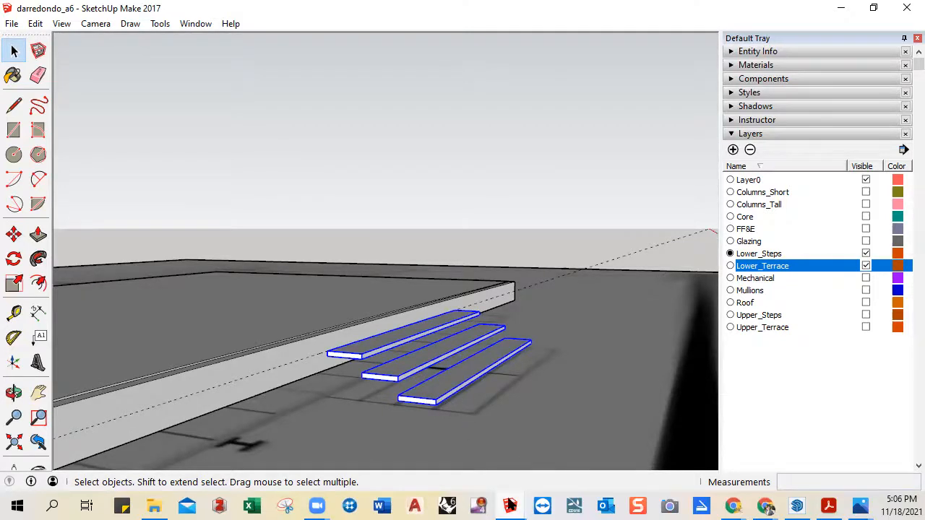
- Compare the lower stairs with the photo FarnsworthHouse15.jpg in Photos and return to the SketchUp model
mouse_move(510, 503)
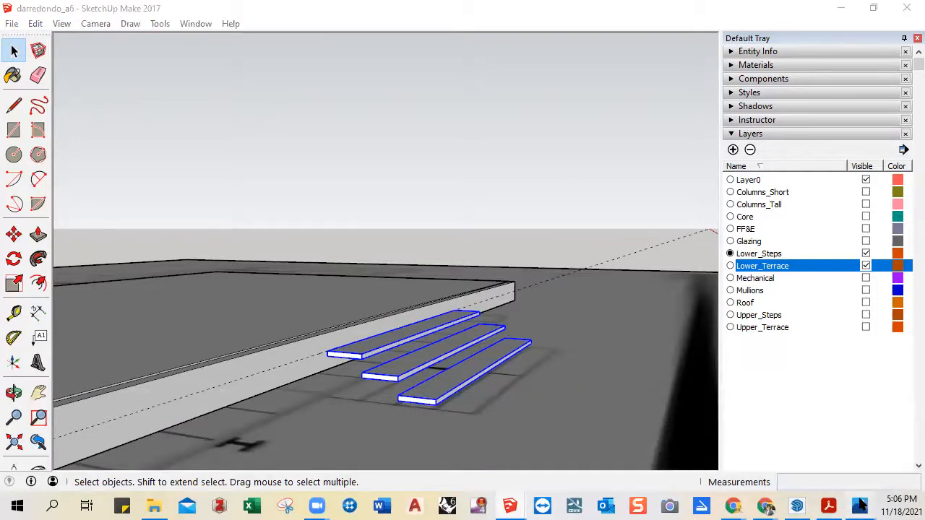
mouse_move(860, 504)
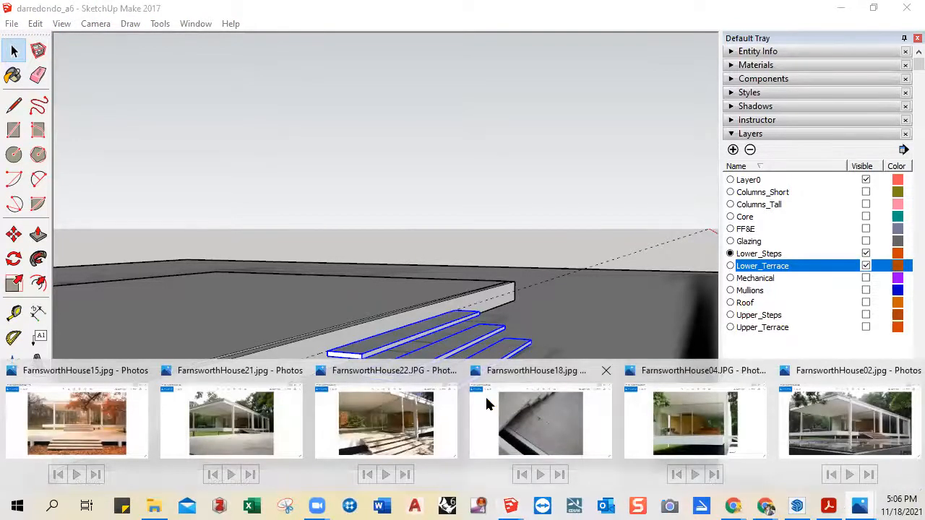
click(78, 449)
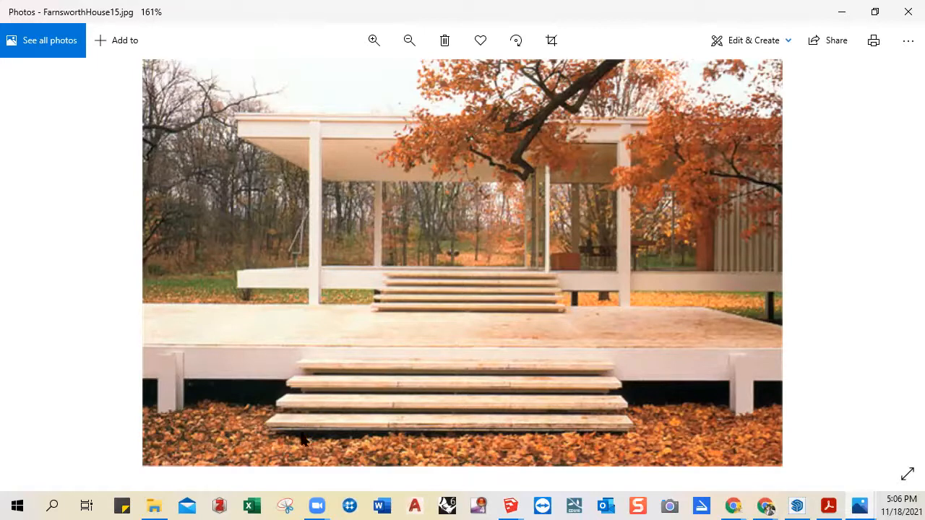
click(838, 12)
- Set the camera to the standard Front view and switch it to parallel projection
mouse_move(333, 404)
middle_down()
mouse_move(390, 332)
mouse_move(346, 361)
mouse_move(199, 403)
mouse_move(221, 402)
mouse_move(211, 383)
mouse_move(376, 351)
mouse_move(450, 361)
middle_up()
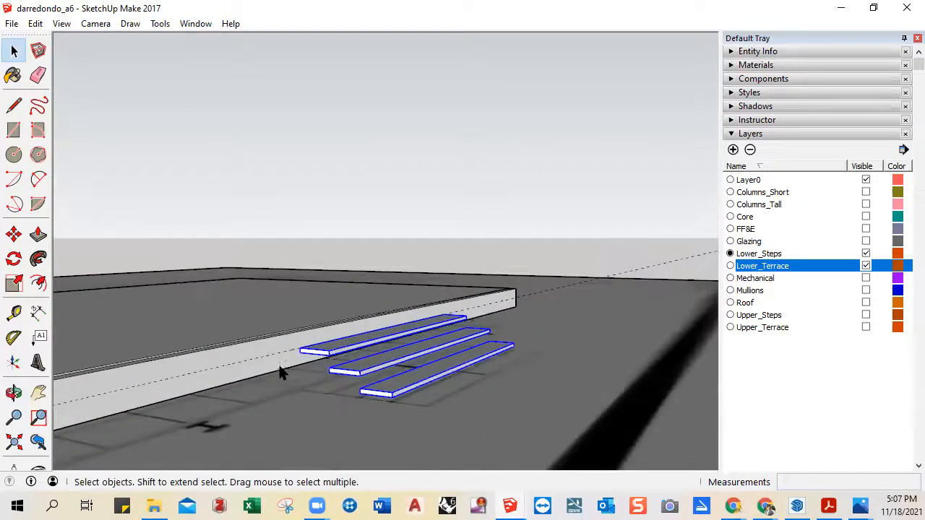
scroll(285, 372, up, 1)
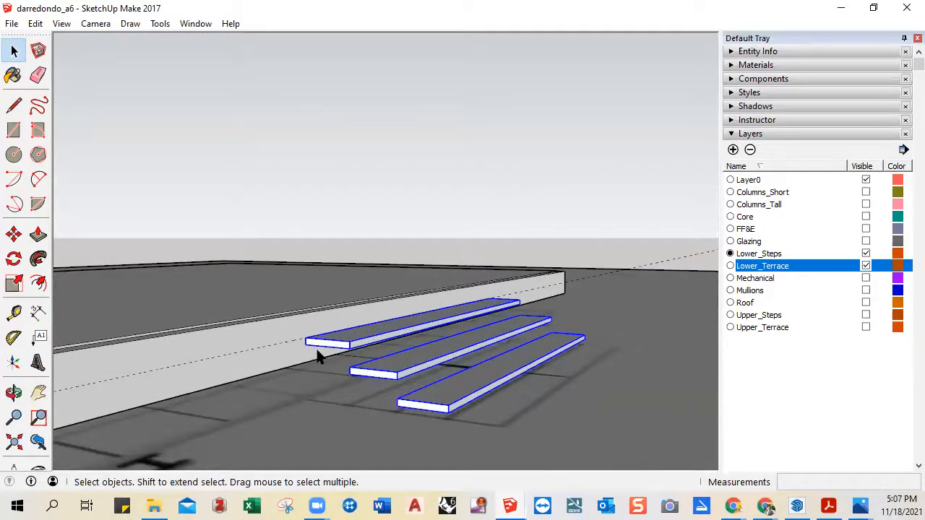
middle_drag(336, 359, 154, 309)
click(85, 24)
mouse_move(239, 76)
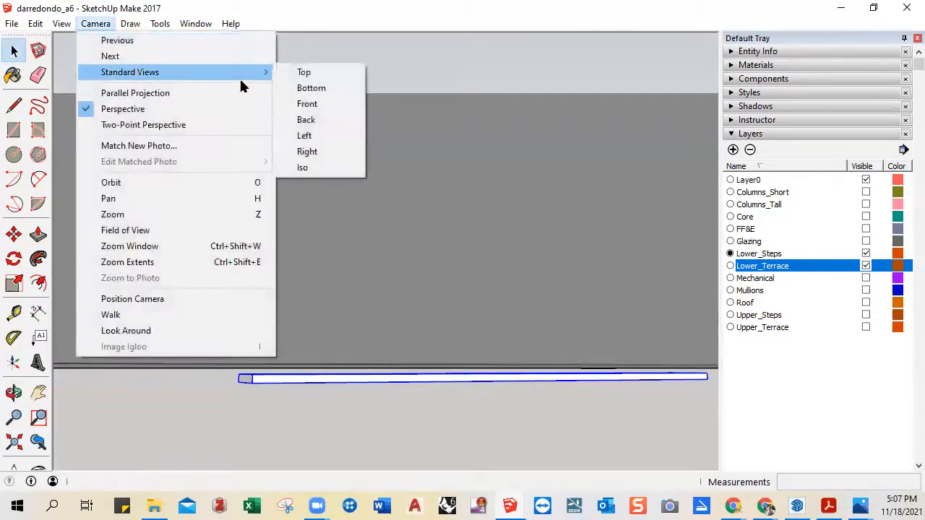
click(309, 104)
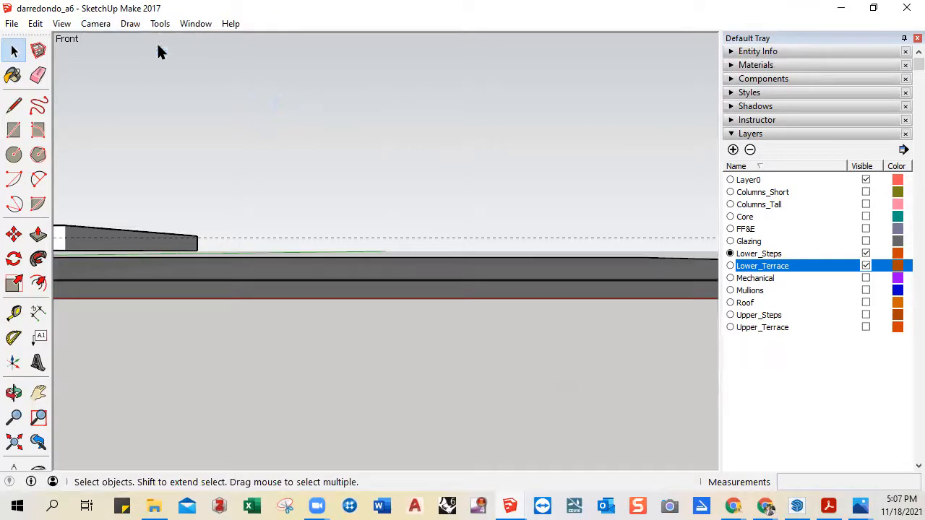
click(101, 26)
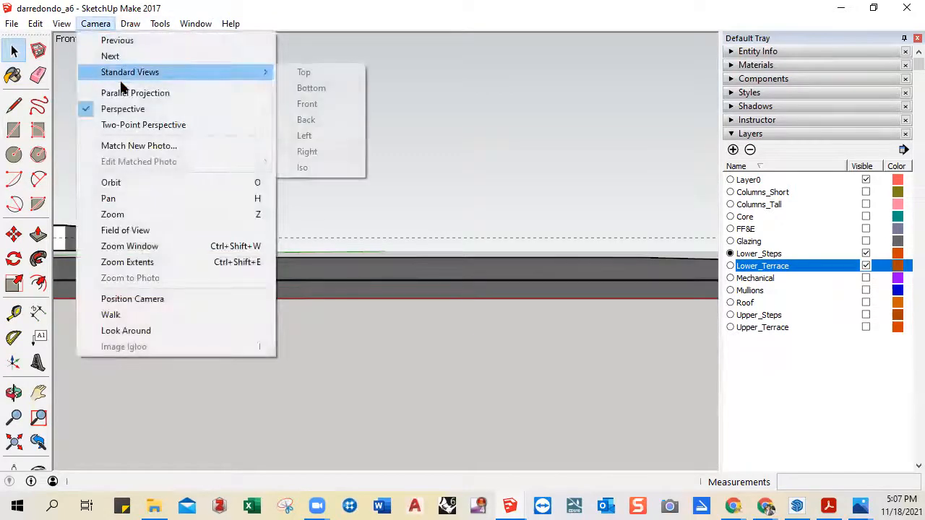
click(120, 94)
- Examine from the front how the four treads are spaced relative to the guide, the terrace's underside and the ground line
shift+middle_drag(206, 267, 351, 331)
scroll(394, 323, up, 6)
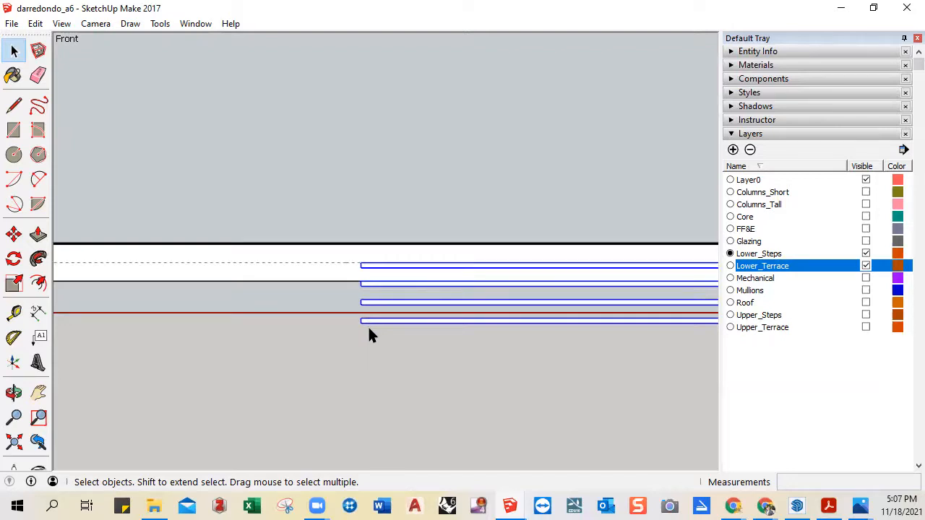
scroll(369, 325, down, 5)
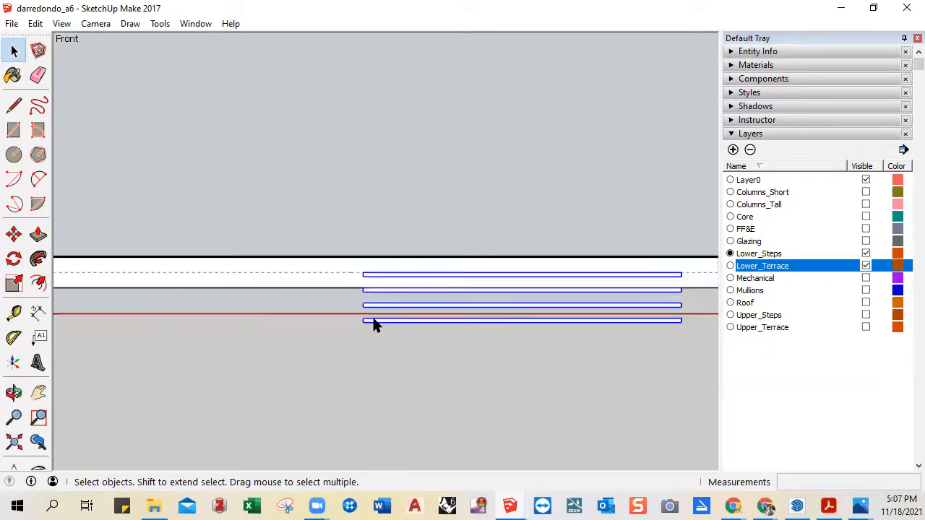
scroll(374, 319, down, 1)
shift+middle_drag(446, 320, 345, 320)
scroll(284, 320, up, 4)
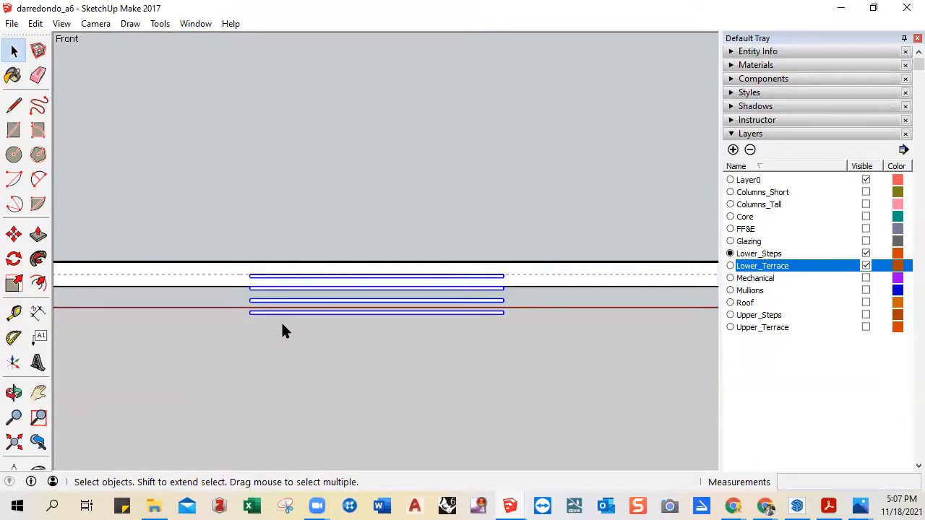
scroll(273, 327, down, 1)
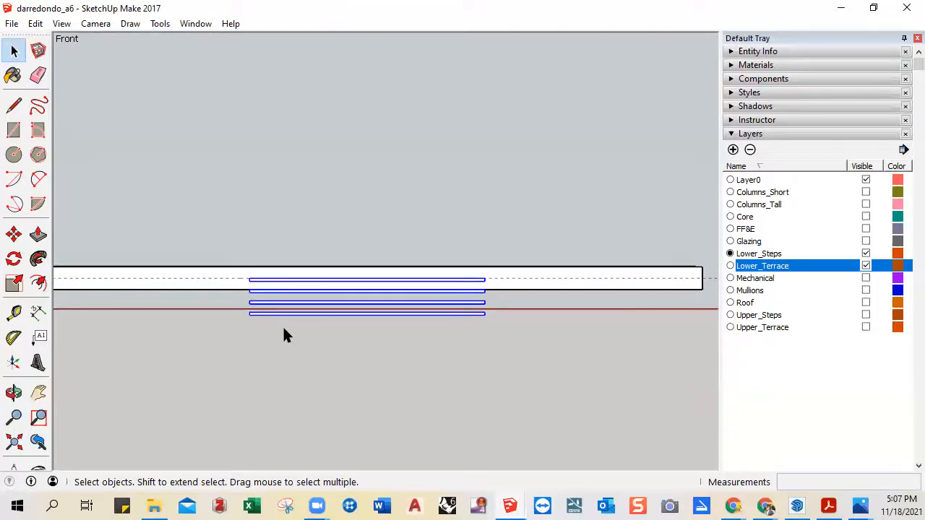
scroll(283, 330, up, 1)
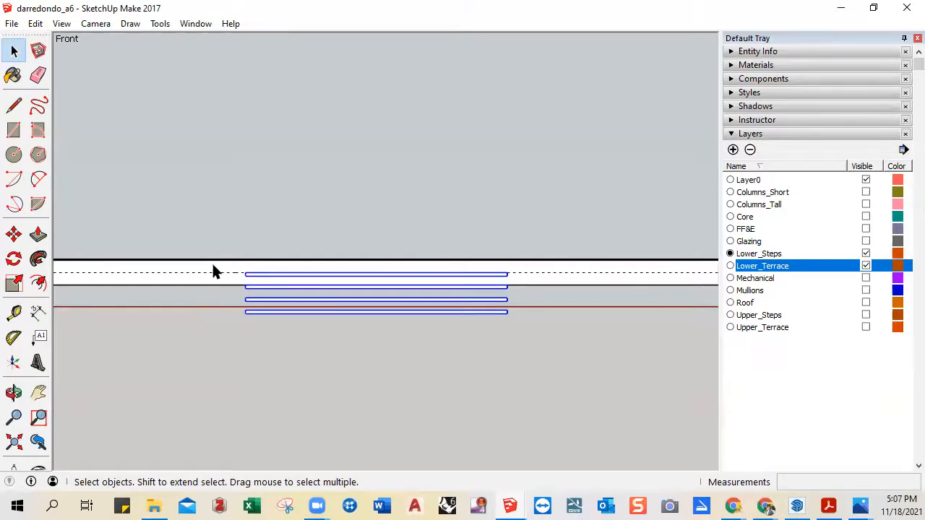
scroll(232, 332, down, 2)
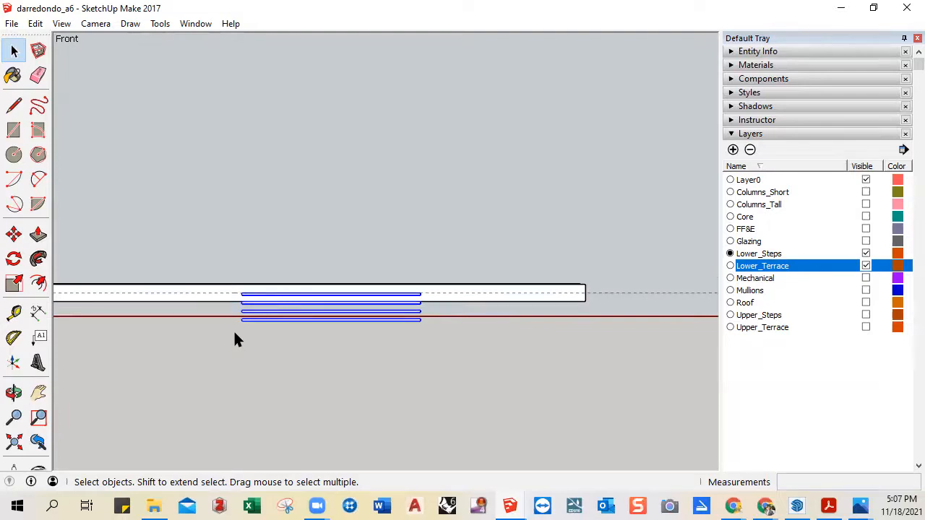
scroll(231, 307, up, 3)
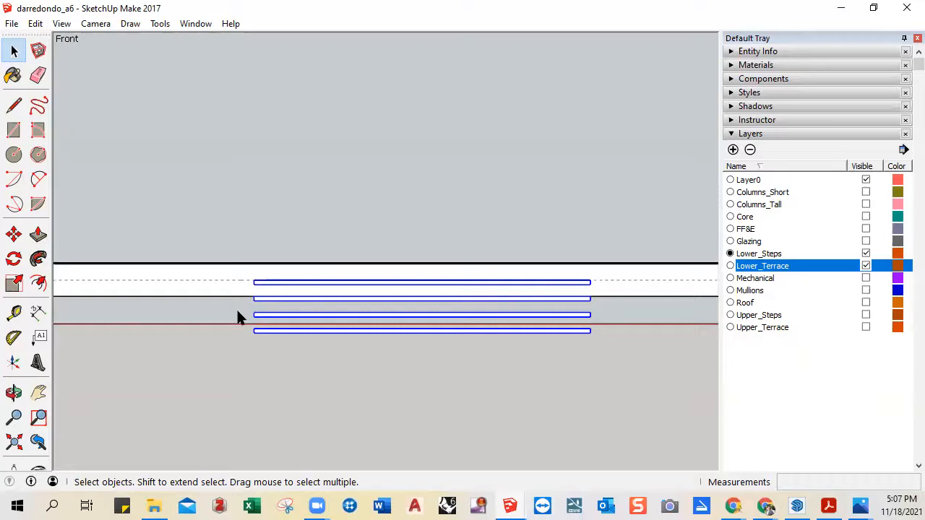
scroll(237, 313, down, 3)
scroll(236, 327, down, 1)
middle_drag(231, 351, 363, 332)
scroll(357, 318, up, 2)
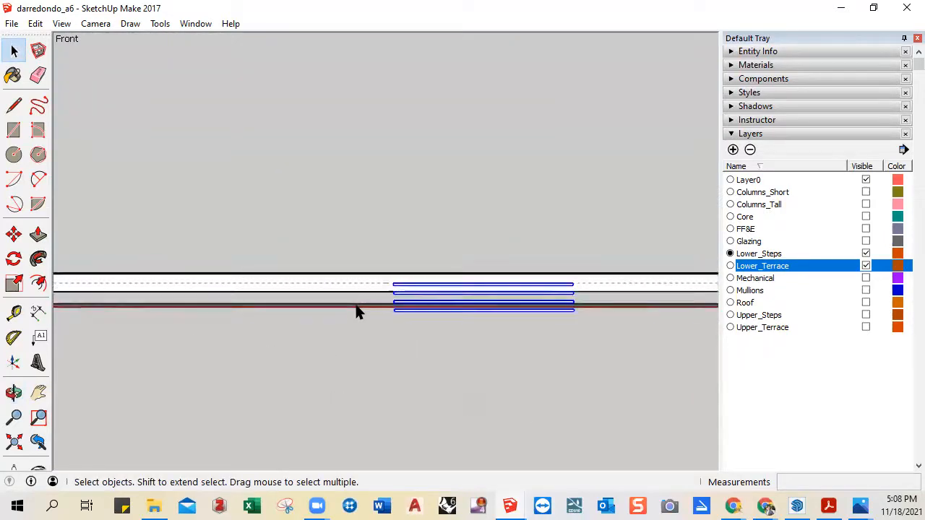
scroll(361, 311, up, 4)
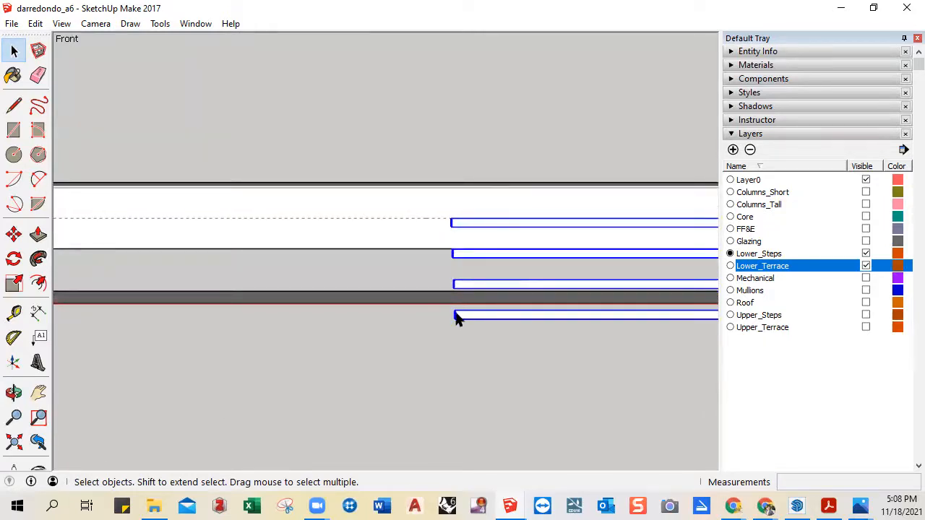
middle_drag(426, 312, 464, 316)
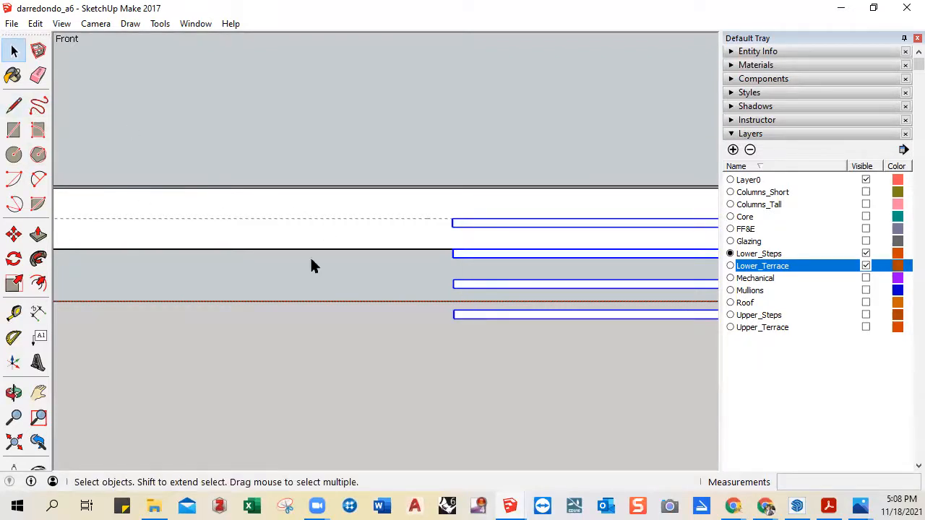
middle_drag(436, 334, 323, 294)
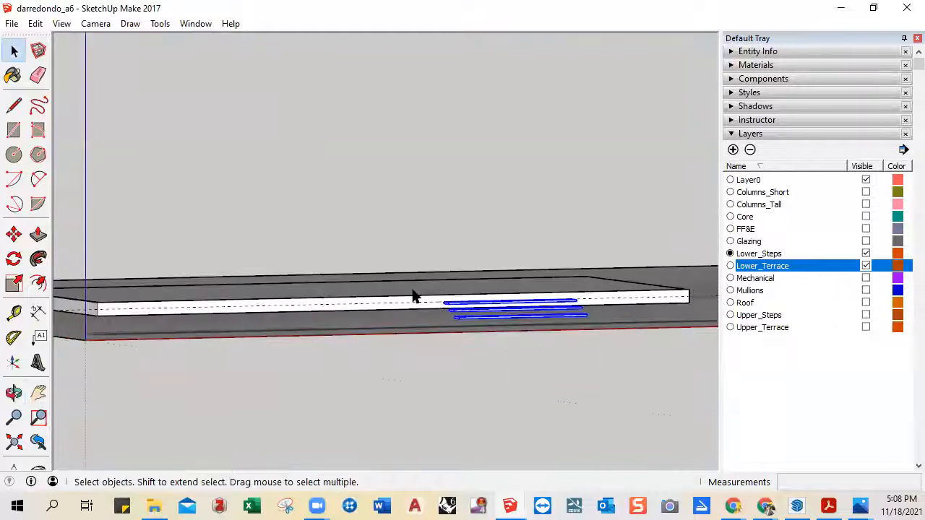
- Set the camera to the standard Left view and frame the four treads beside the terrace edge
scroll(405, 401, up, 2)
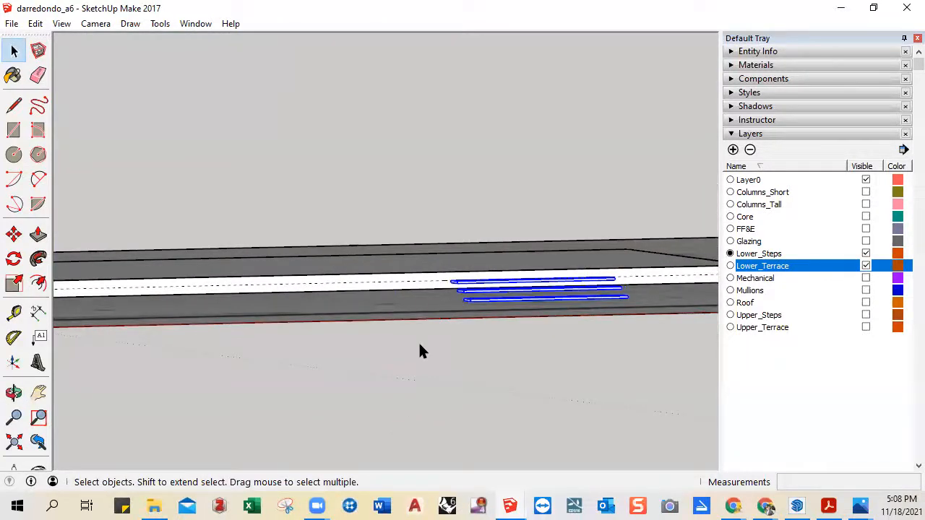
scroll(436, 320, up, 3)
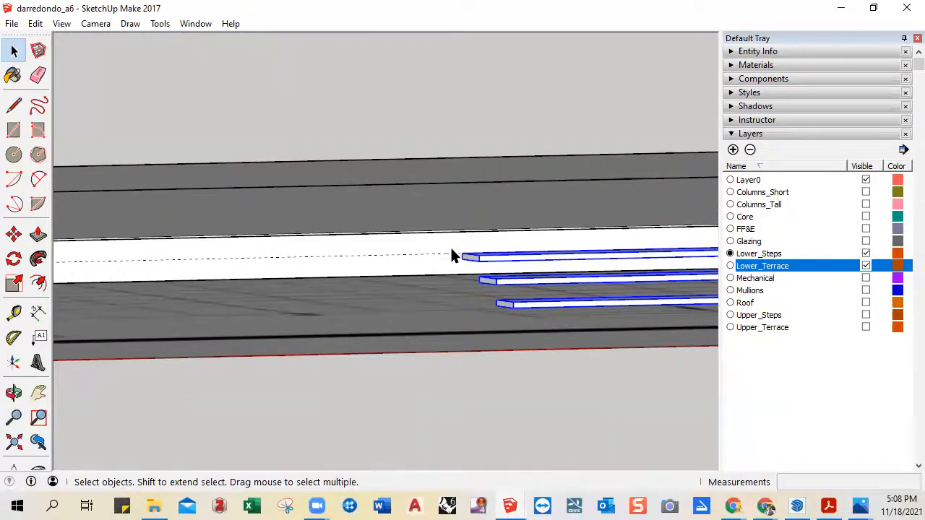
scroll(451, 250, up, 4)
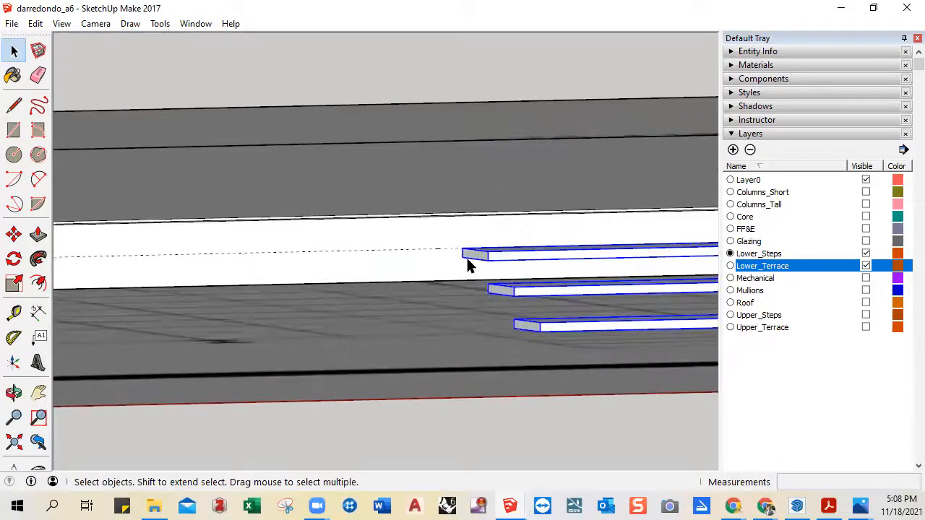
mouse_move(471, 262)
middle_down()
mouse_move(481, 283)
mouse_move(537, 258)
mouse_move(599, 272)
mouse_move(457, 266)
middle_up()
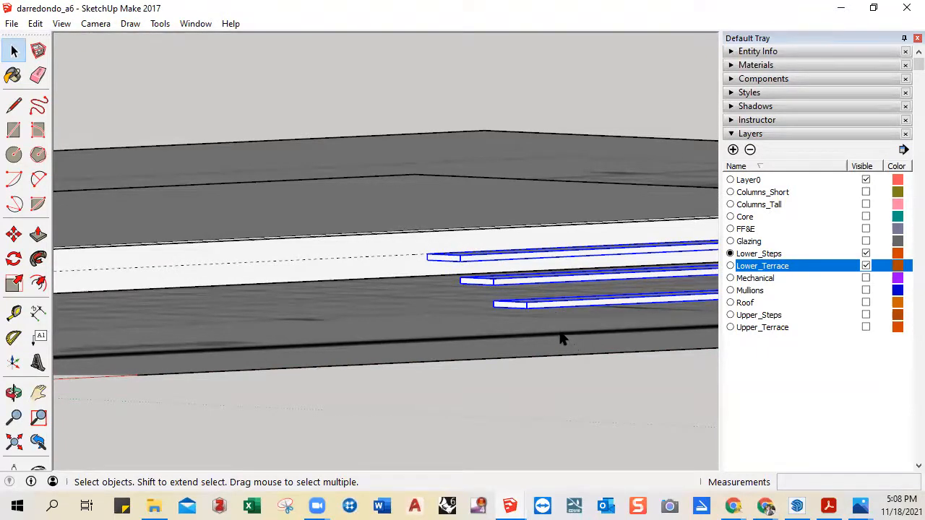
middle_drag(556, 311, 326, 157)
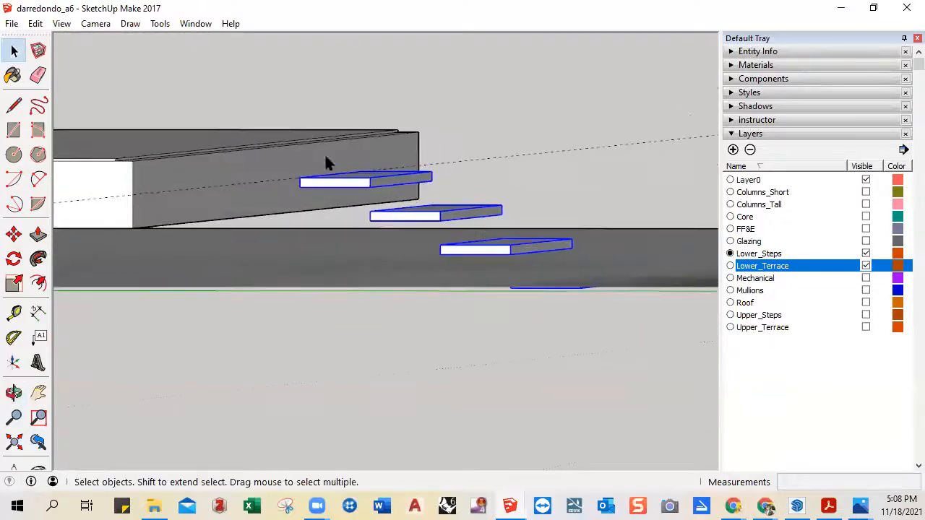
click(99, 26)
mouse_move(172, 79)
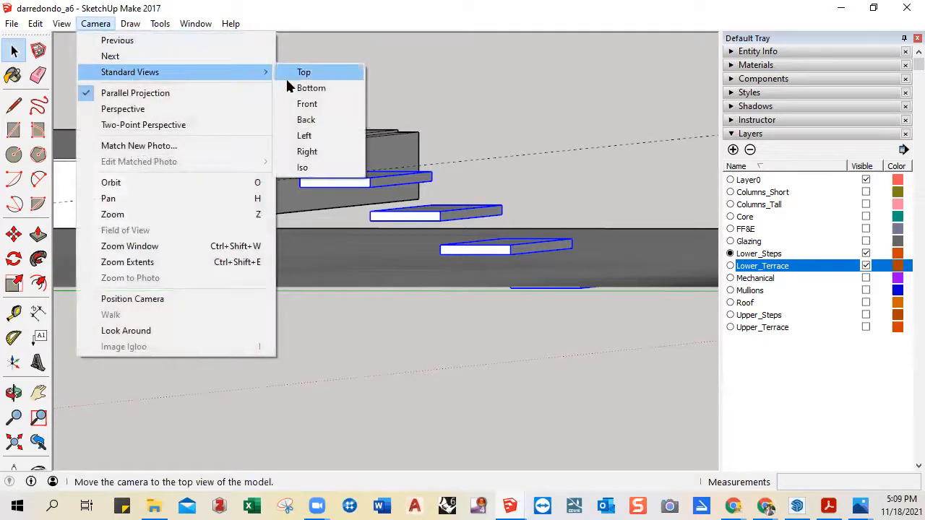
click(324, 138)
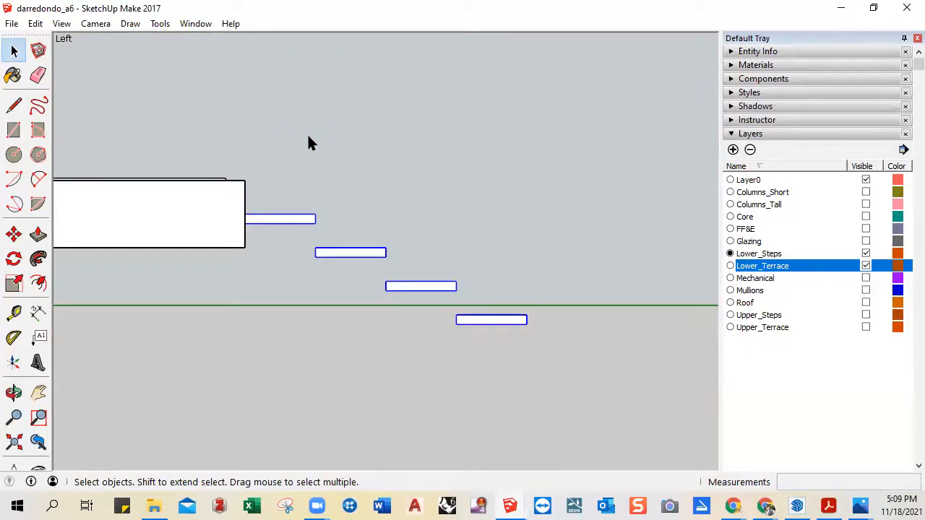
shift+middle_drag(331, 179, 414, 169)
scroll(536, 310, up, 3)
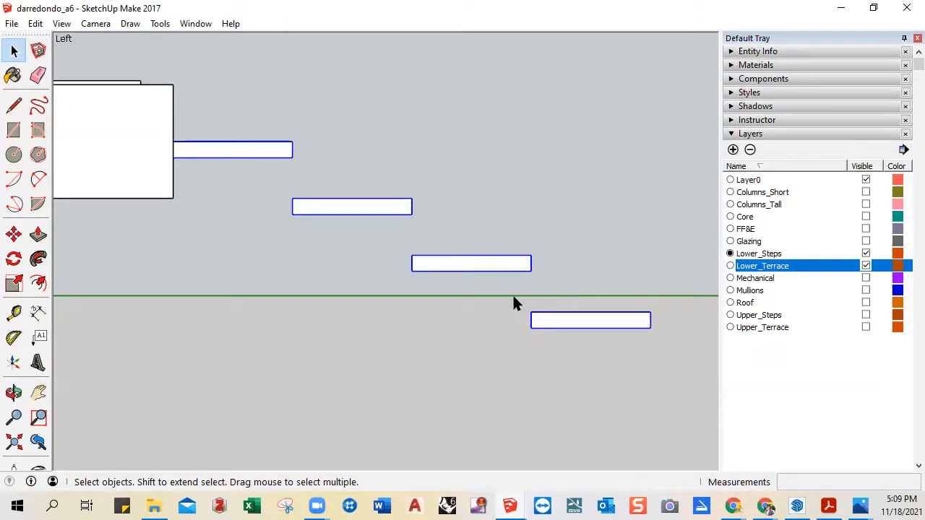
- Check the stair detail on page 7 of Farnsworth_House_Handout.pdf, return to the SketchUp model and hide the Lower_Terrace layer
click(828, 506)
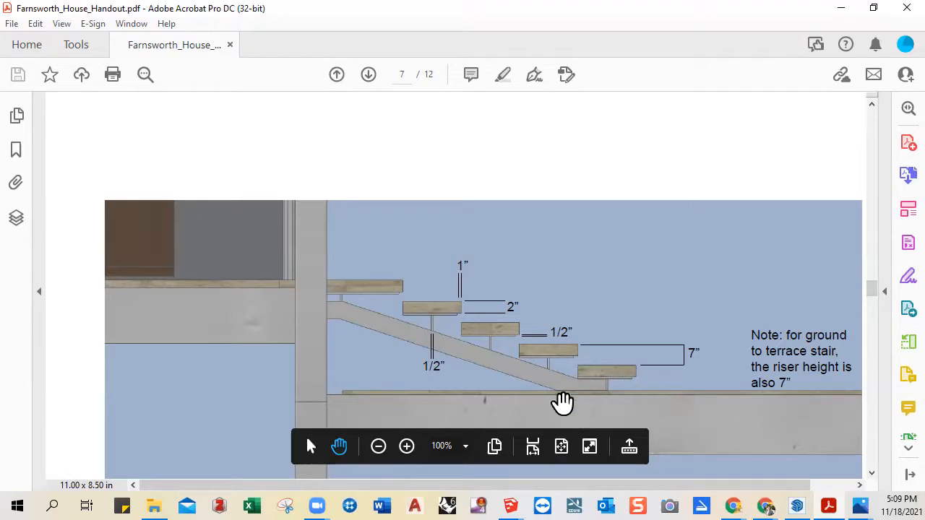
click(842, 8)
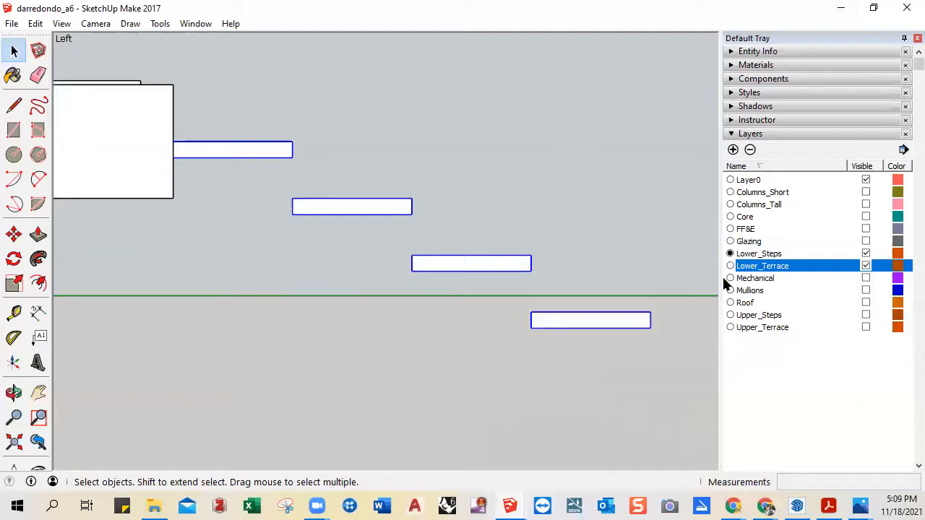
click(765, 254)
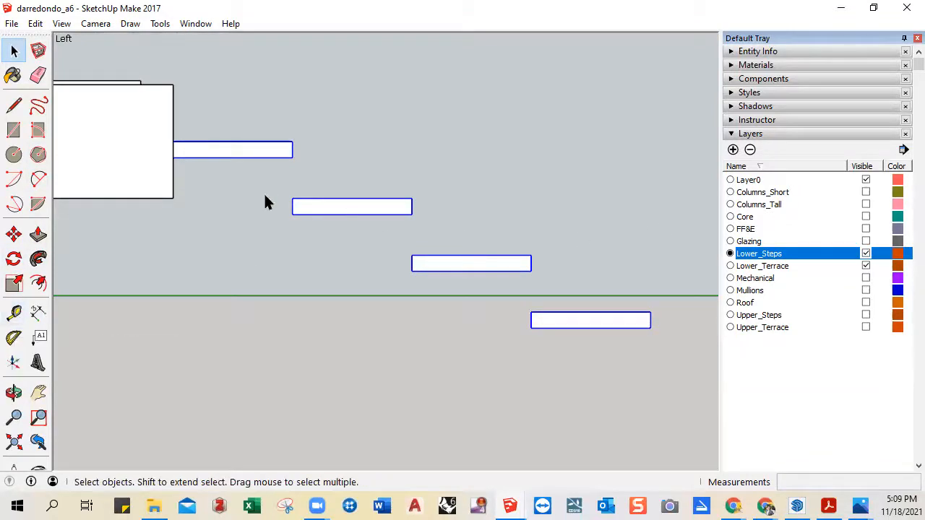
click(866, 266)
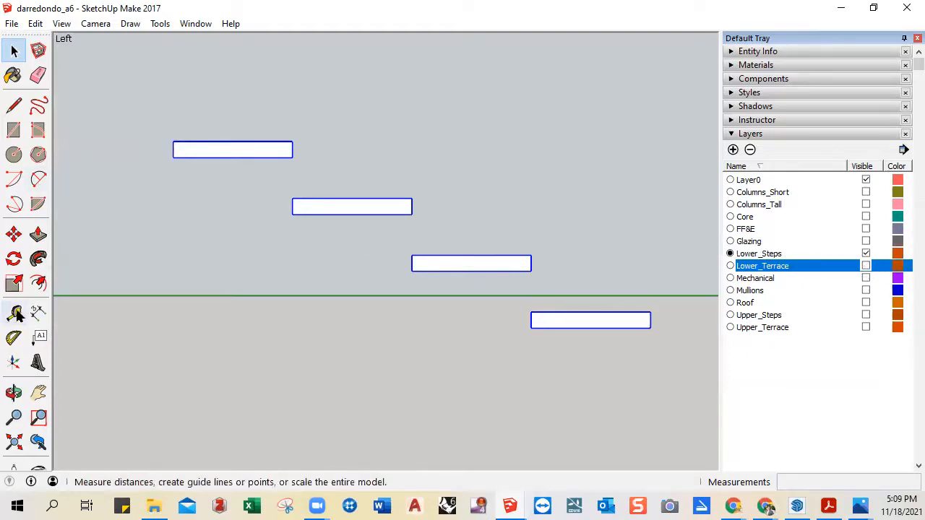
- Add guide lines 1/2" below the top tread's underside and 1" in from its outer edge
click(14, 312)
click(244, 156)
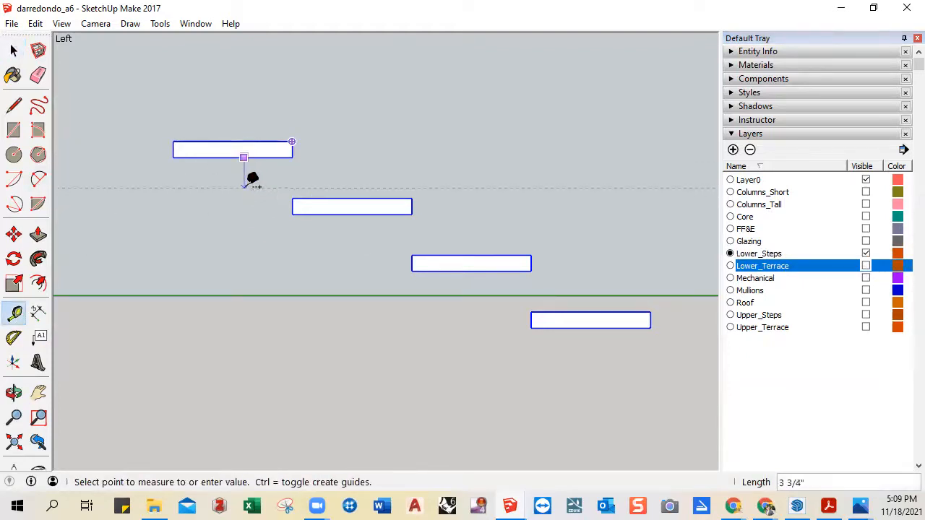
key(Return)
scroll(254, 179, up, 3)
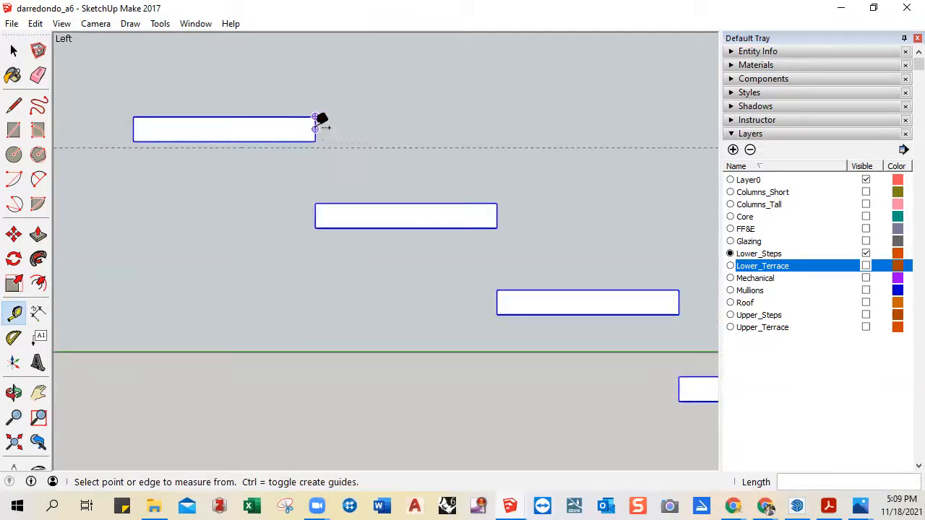
click(318, 126)
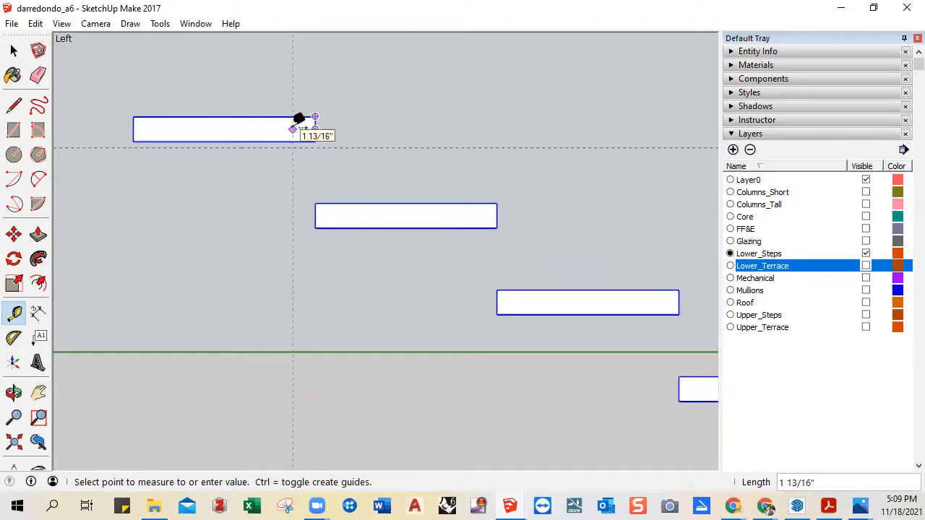
text(1)
key(Return)
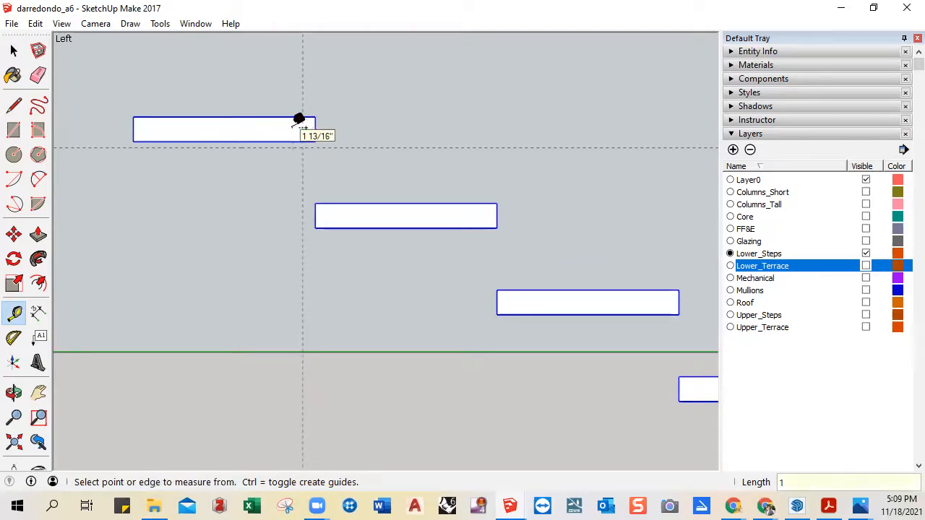
- Recheck the handout's stair detail, and in SketchUp add guides 1/2" below the second tread and 1" in from its outer edge
click(828, 506)
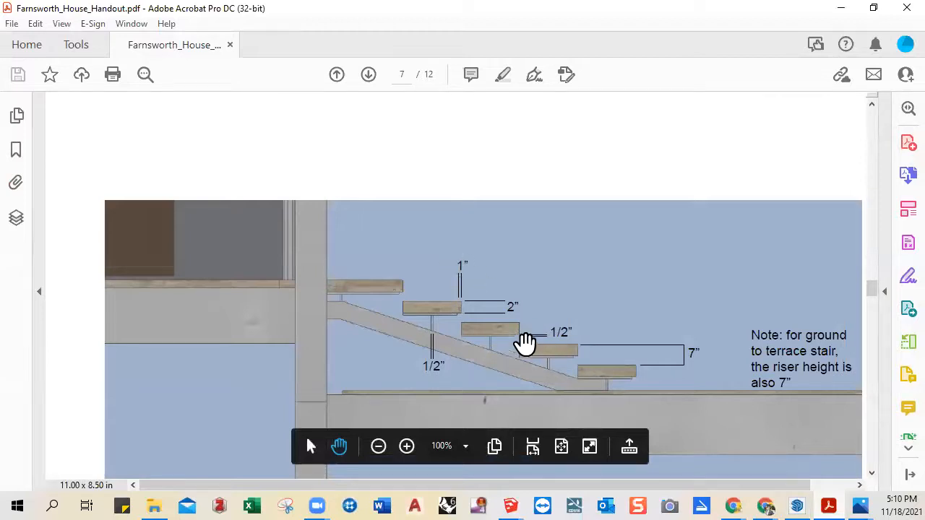
click(840, 8)
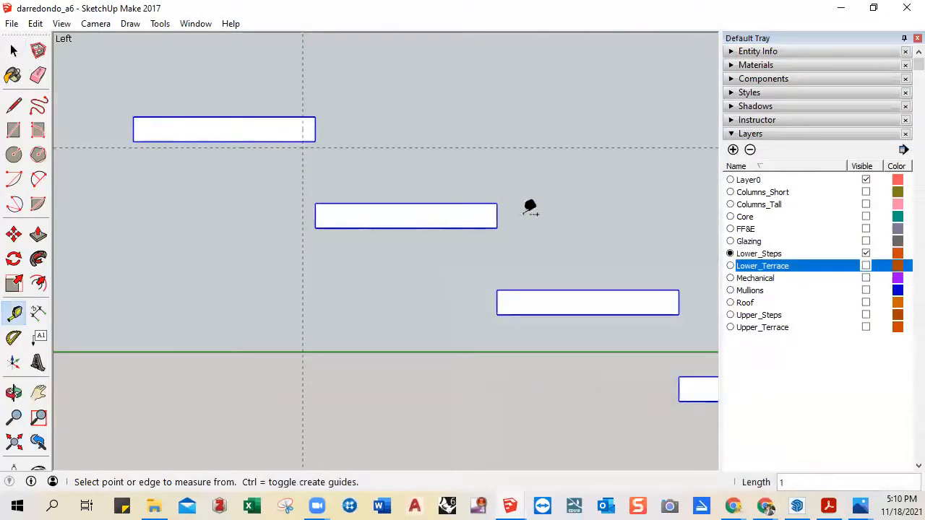
click(458, 229)
text(.5)
key(Return)
click(497, 213)
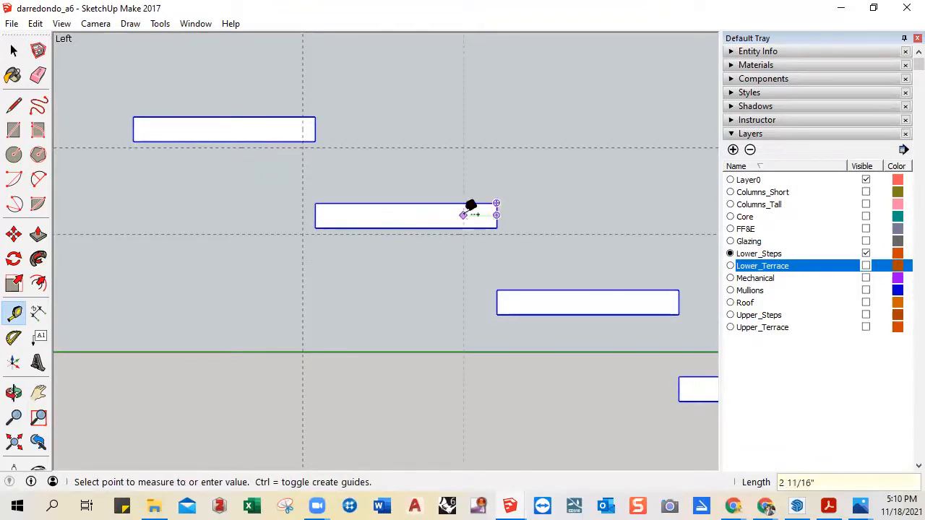
click(483, 214)
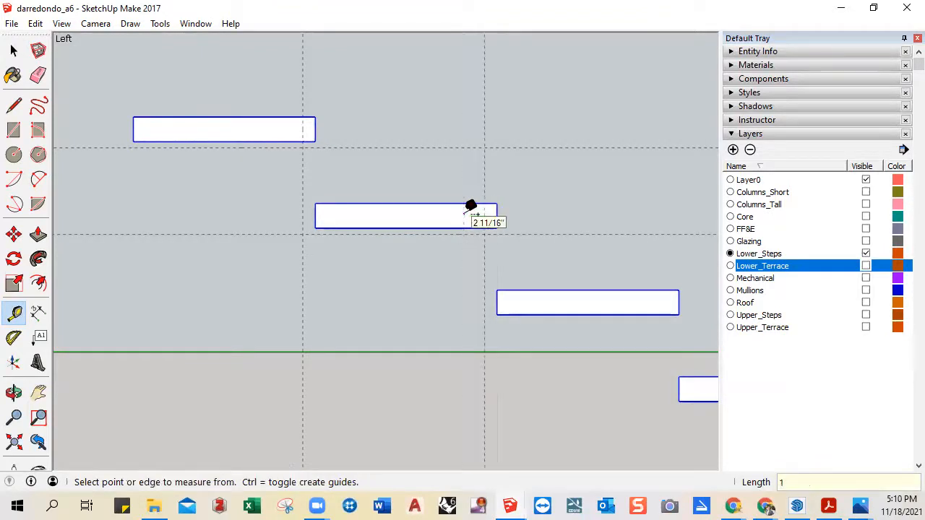
- Add guide lines 1/2" below the third tread's underside and 1" in from its outer edge
click(547, 315)
key(Return)
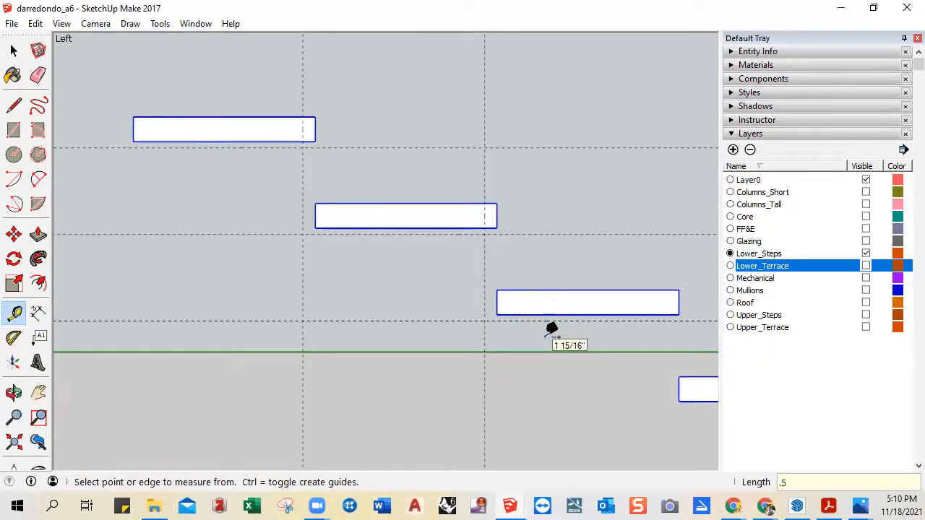
click(679, 301)
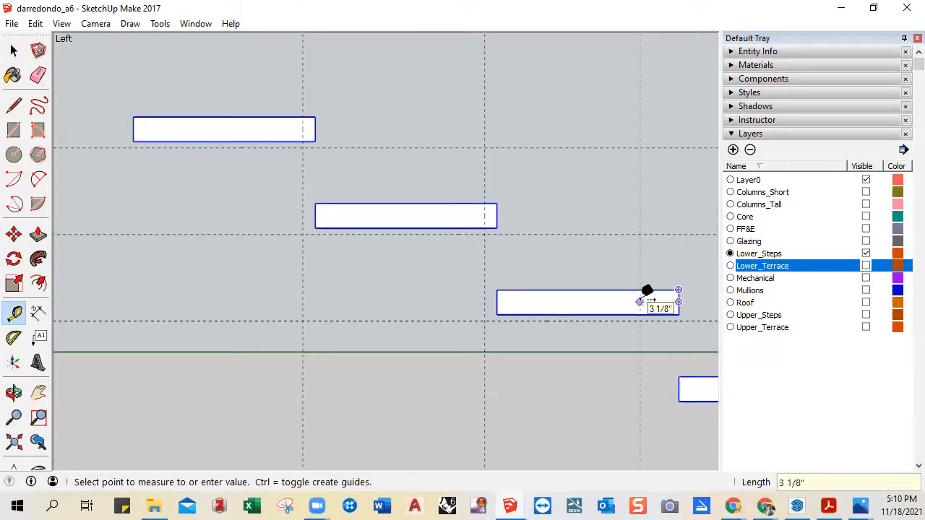
text(1)
key(Return)
- Add guide lines 1/2" below the lowest tread's underside and 1" in from its outer edge
scroll(646, 291, down, 1)
shift+middle_drag(654, 324, 448, 345)
click(475, 381)
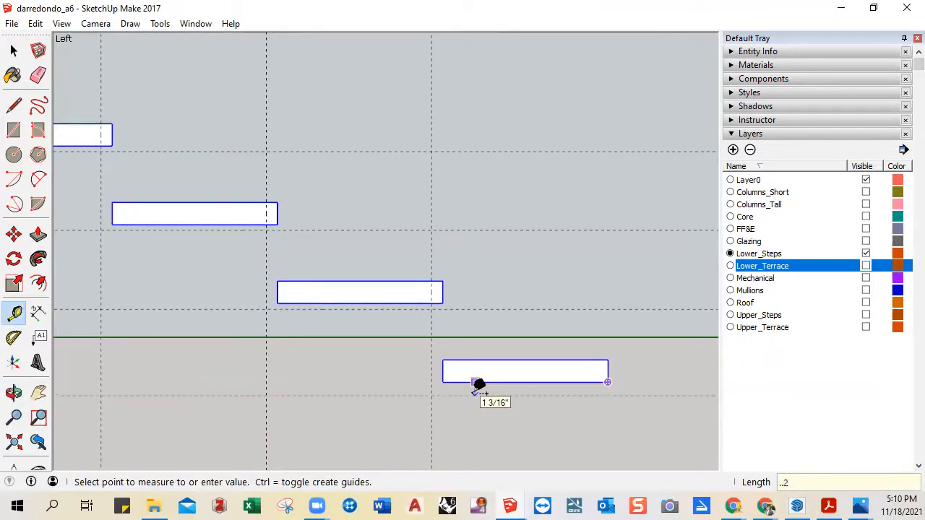
text(.5)
key(Return)
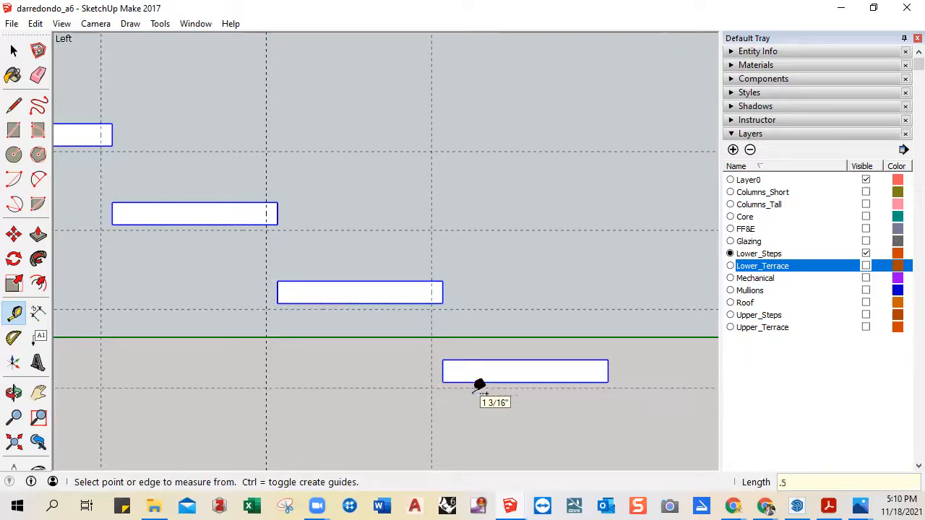
click(608, 370)
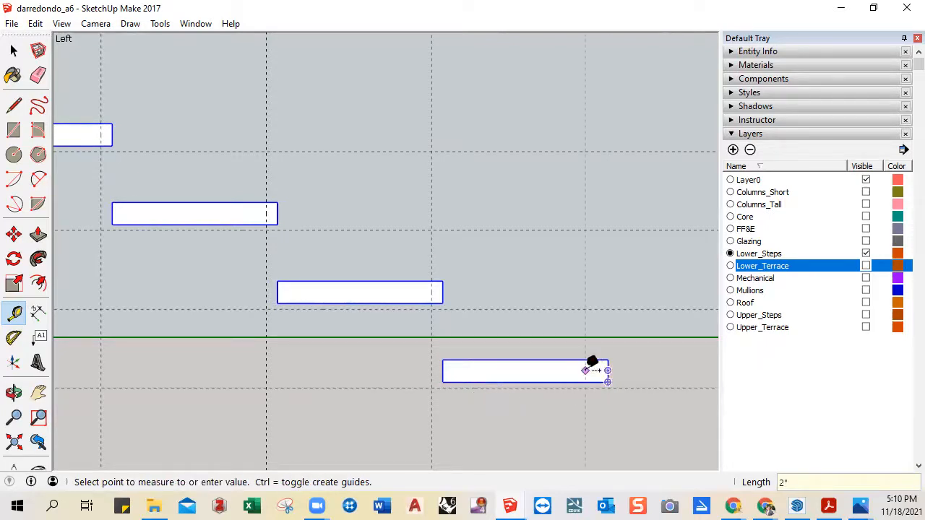
text(1)
key(Return)
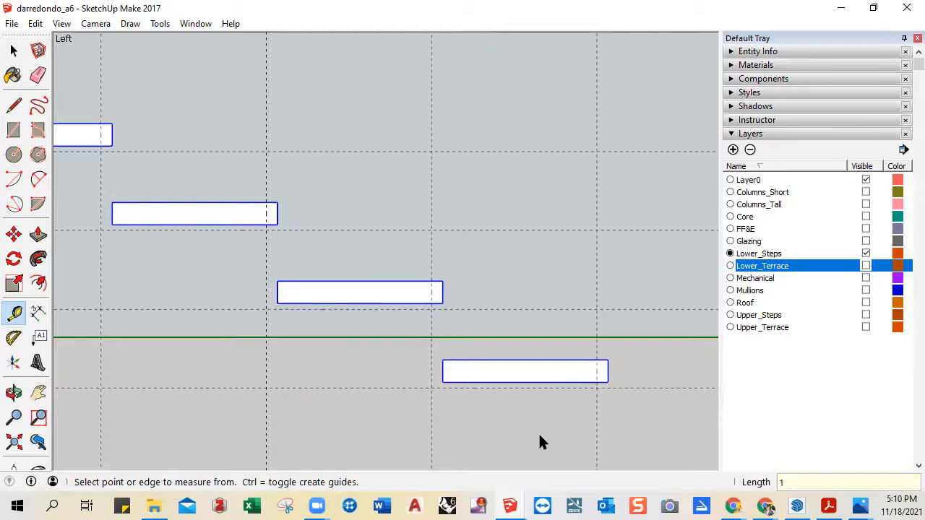
- Draw 1/2" high rectangles under the top two treads, from each guide intersection to the tread's lower terrace-side corner
key(space)
scroll(303, 411, down, 1)
middle_drag(271, 410, 376, 358)
click(773, 254)
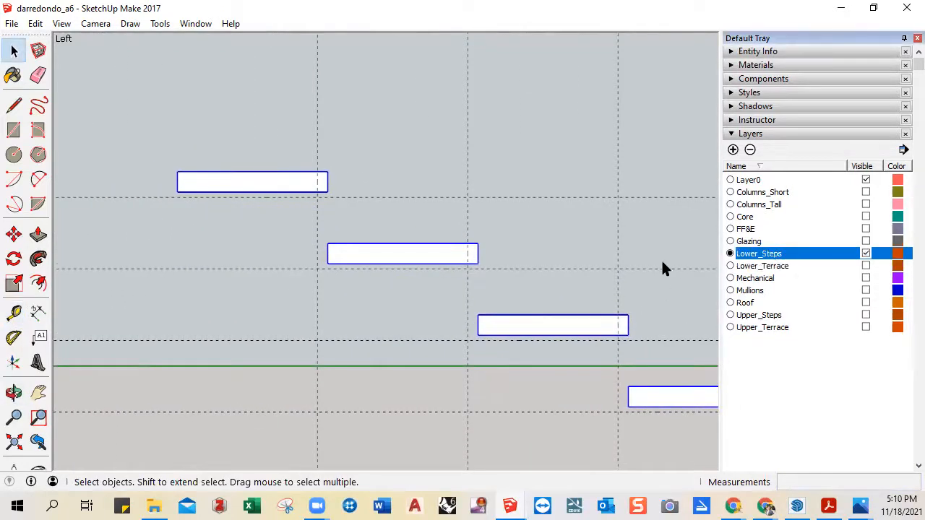
click(14, 132)
scroll(217, 177, up, 3)
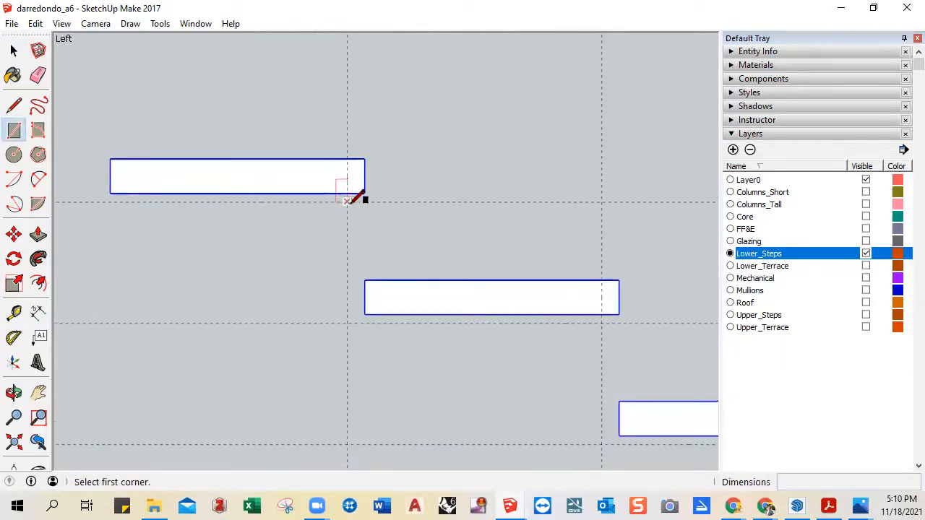
click(347, 202)
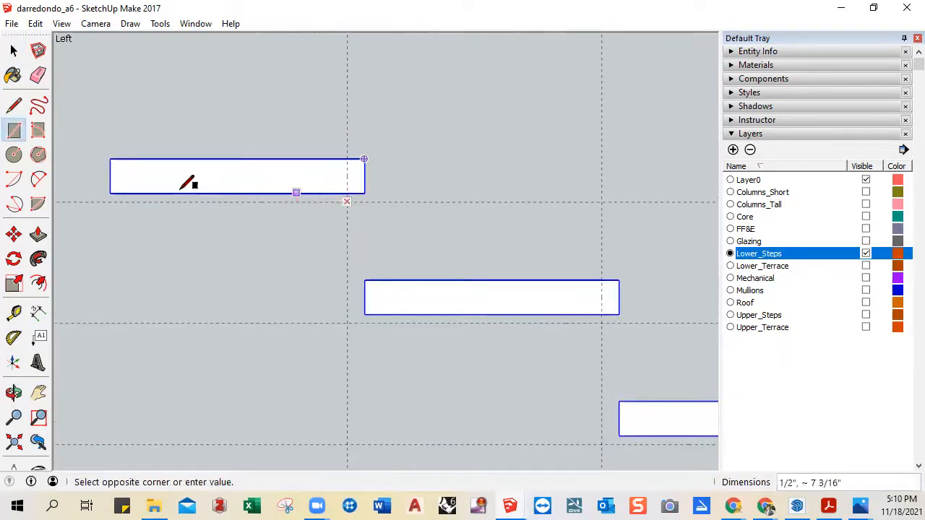
click(111, 194)
click(601, 323)
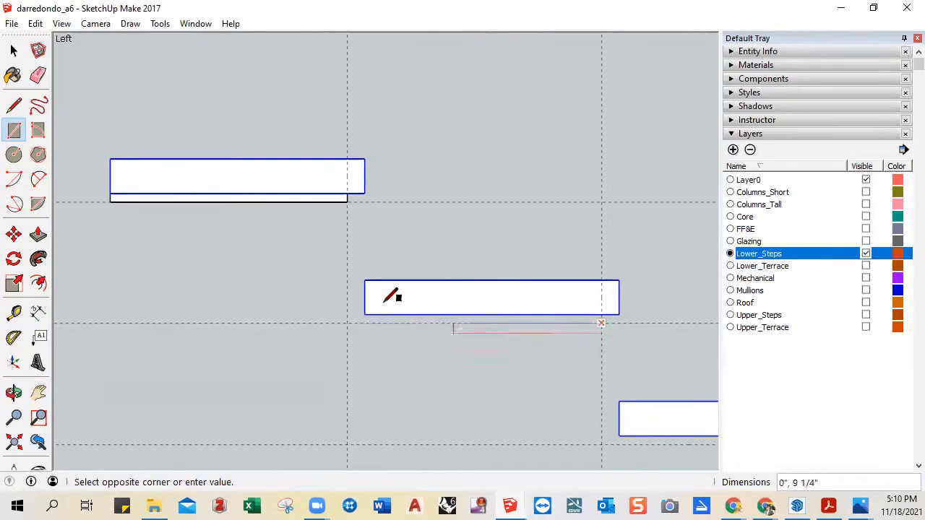
click(365, 315)
- Restore the standard Left view and draw the 1/2" high rectangle under the third tread from the guide intersection to its lower terrace-side corner
middle_drag(370, 307, 402, 276)
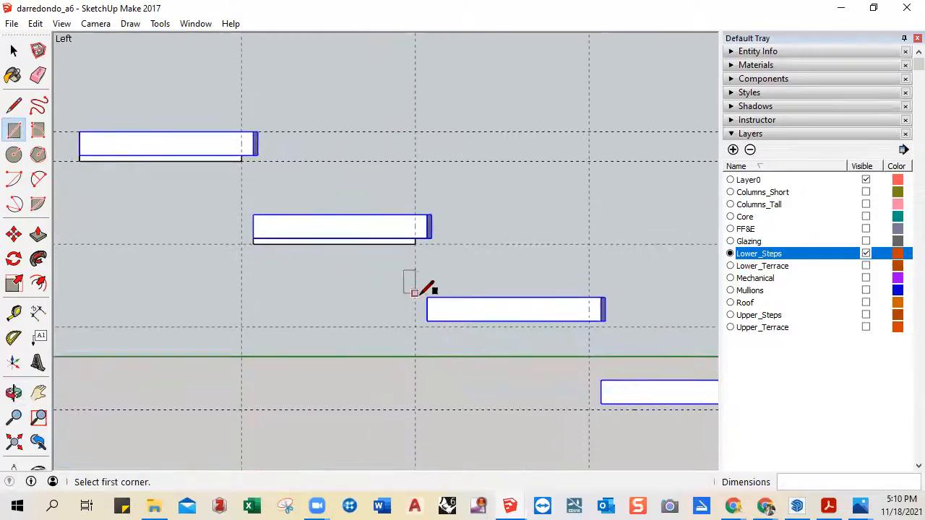
click(95, 24)
mouse_move(130, 72)
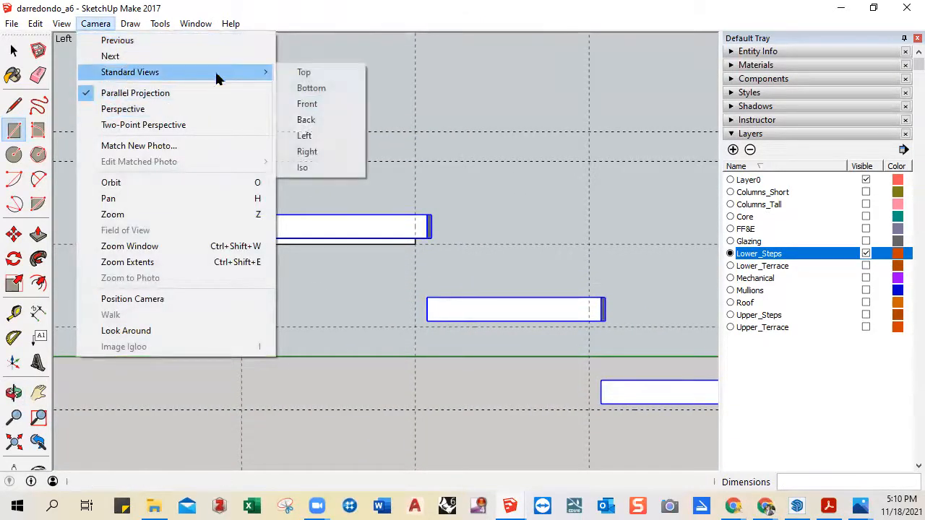
click(317, 135)
scroll(661, 271, up, 5)
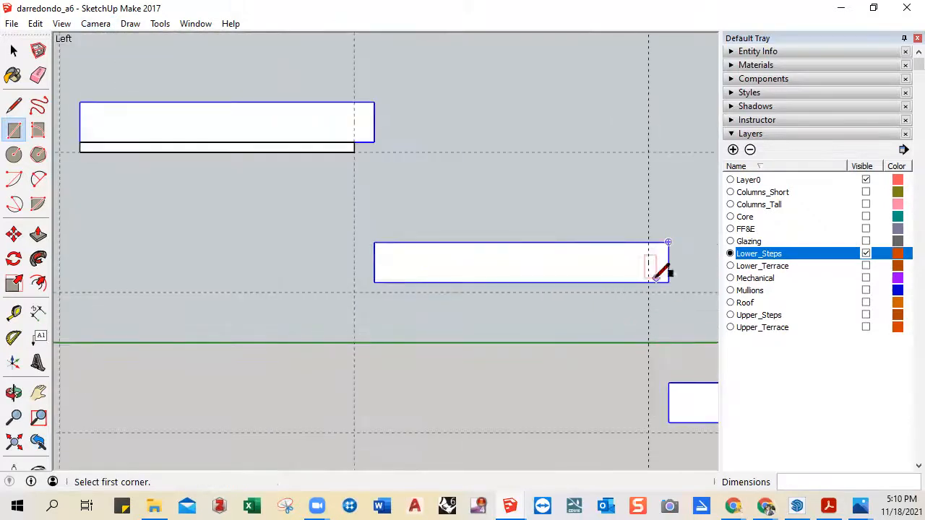
click(641, 287)
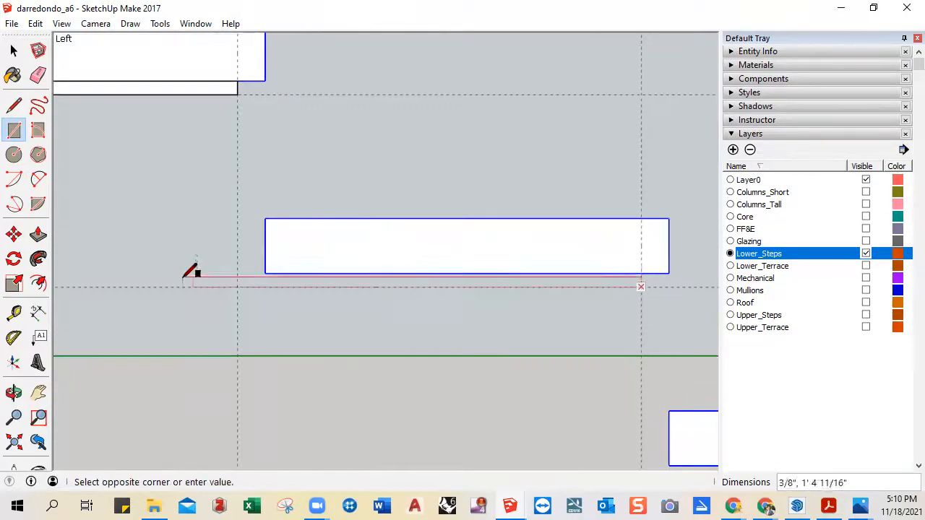
click(265, 273)
- Draw the 1/2" high rectangle under the lowest tread from the guide intersection to the tread's lower terrace-side corner
scroll(394, 325, down, 2)
scroll(395, 326, down, 1)
shift+middle_drag(456, 344, 175, 291)
click(476, 360)
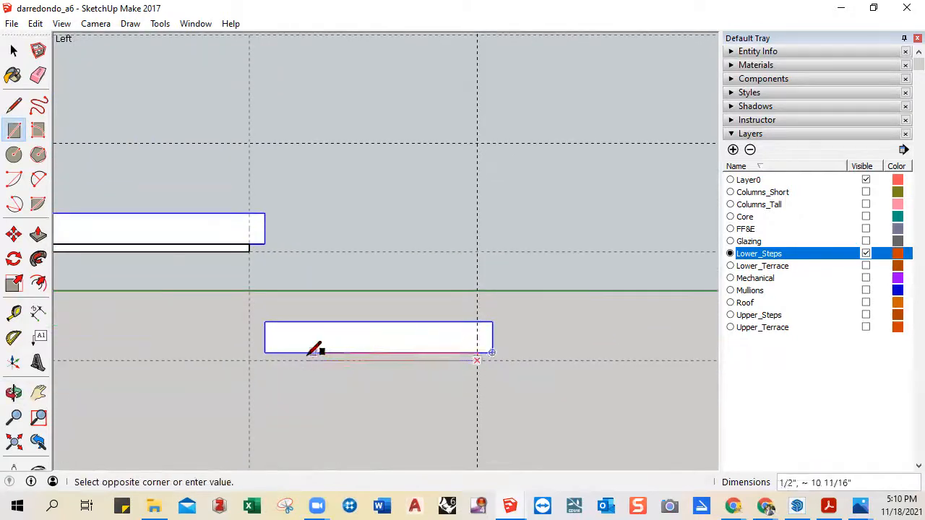
click(265, 354)
scroll(359, 416, down, 2)
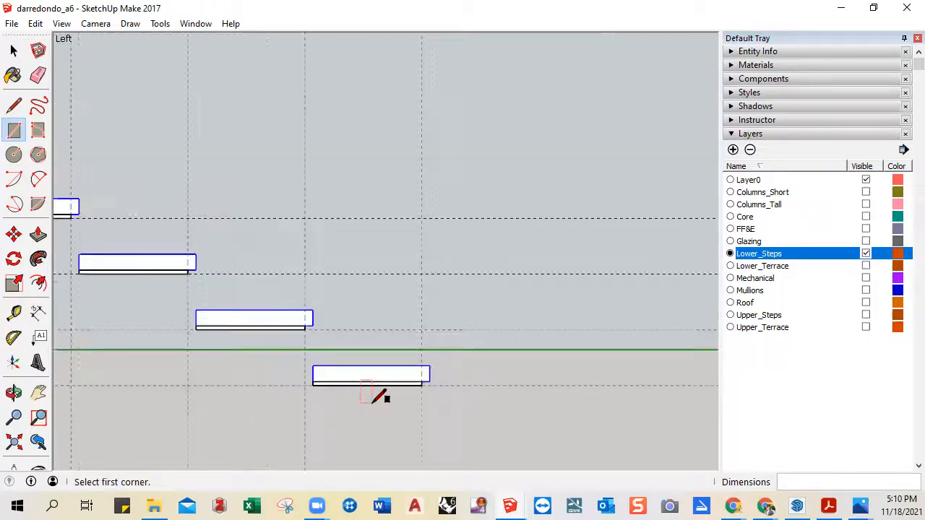
scroll(394, 350, down, 1)
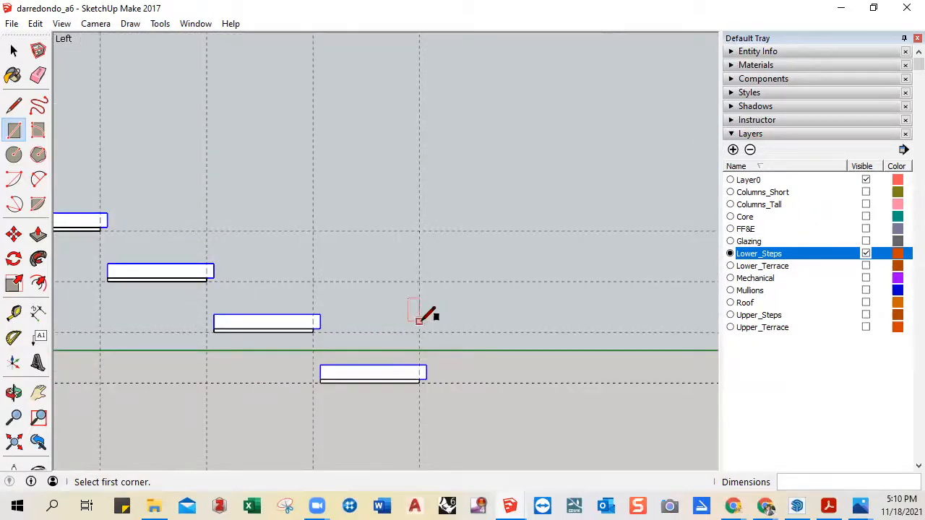
- Select the 1/2" plate profile under the top tread and make it a group
key(space)
mouse_move(469, 305)
middle_down()
mouse_move(268, 344)
mouse_move(468, 332)
mouse_move(176, 324)
mouse_move(506, 320)
mouse_move(440, 284)
mouse_move(289, 258)
middle_up()
scroll(448, 253, up, 2)
scroll(195, 233, up, 3)
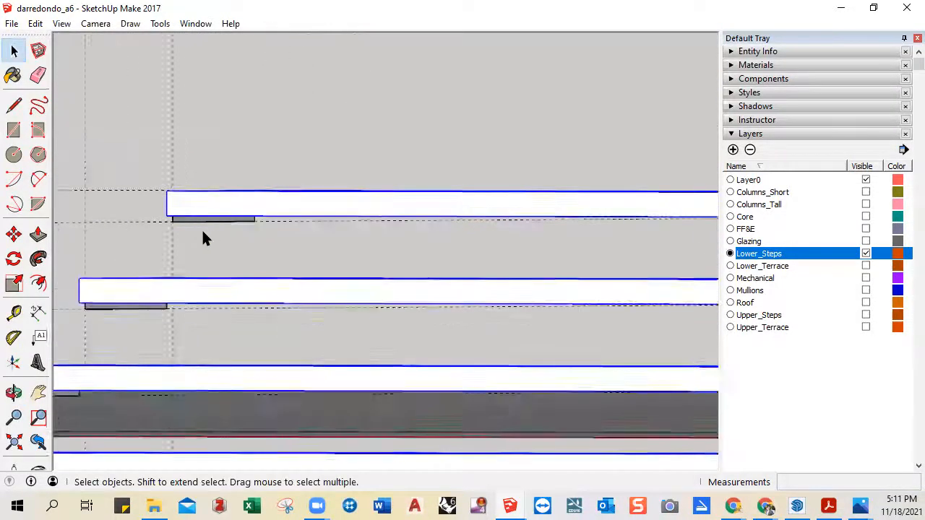
scroll(187, 228, up, 1)
click(173, 216)
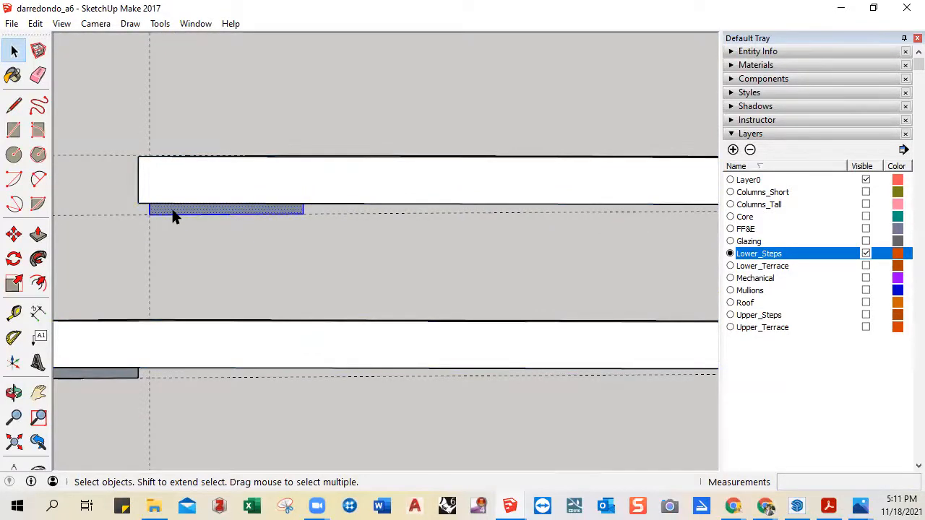
middle_drag(174, 217, 266, 227)
scroll(266, 226, up, 2)
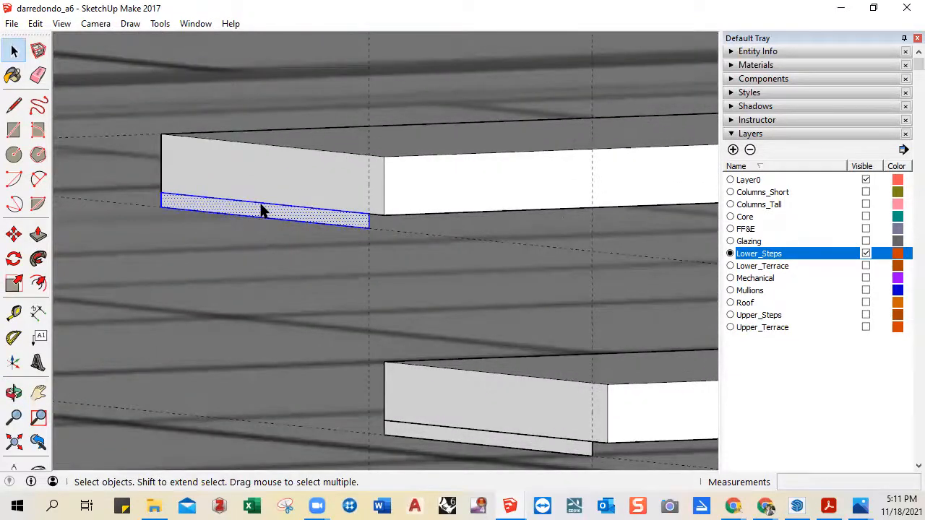
right_click(263, 210)
click(305, 335)
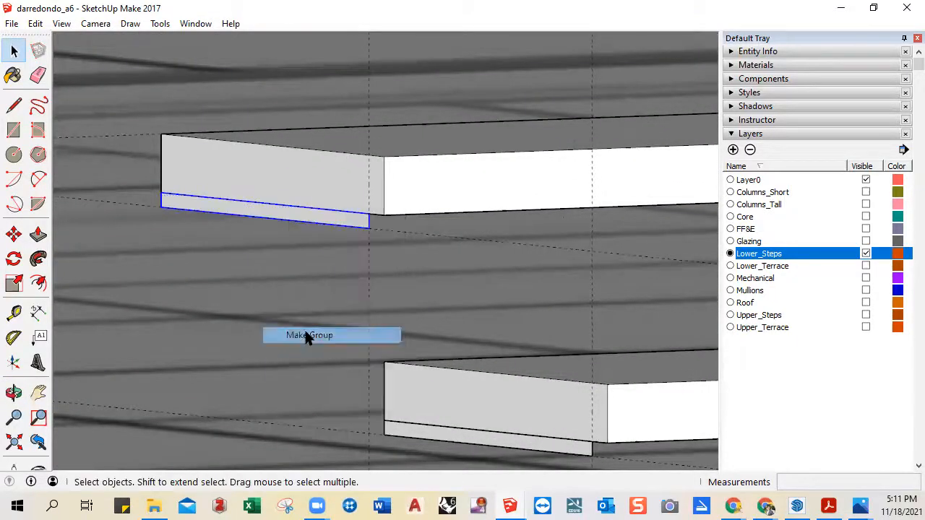
- Make separate groups of the 1/2" plate profiles under the second, third and lowest treads
middle_drag(345, 354, 388, 291)
right_click(386, 318)
click(423, 221)
middle_drag(448, 282, 374, 347)
right_click(372, 349)
click(417, 247)
middle_drag(427, 320, 362, 269)
scroll(260, 246, up, 3)
click(278, 241)
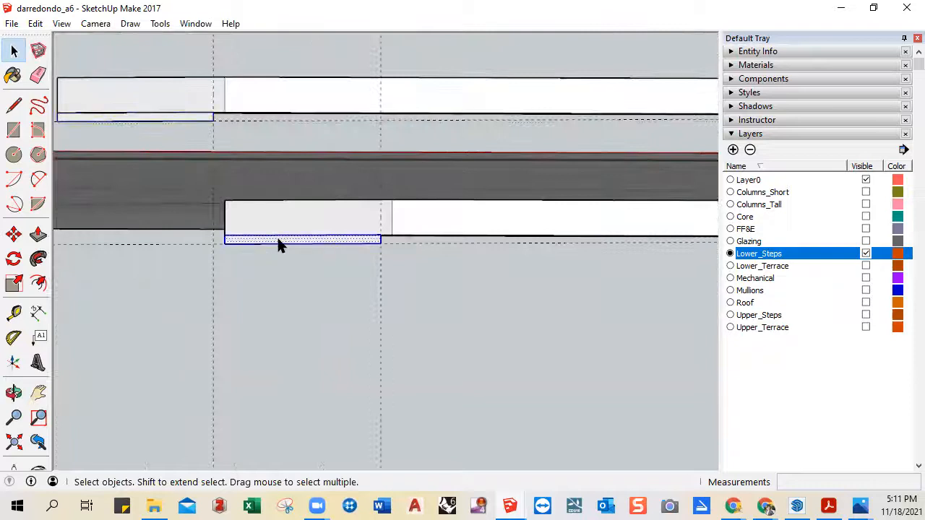
right_click(279, 240)
click(327, 365)
- Open the lowest tread's plate group and Push/Pull its profile 12' 1 15/16" to the tread's far end
middle_drag(285, 311, 232, 237)
scroll(229, 242, up, 2)
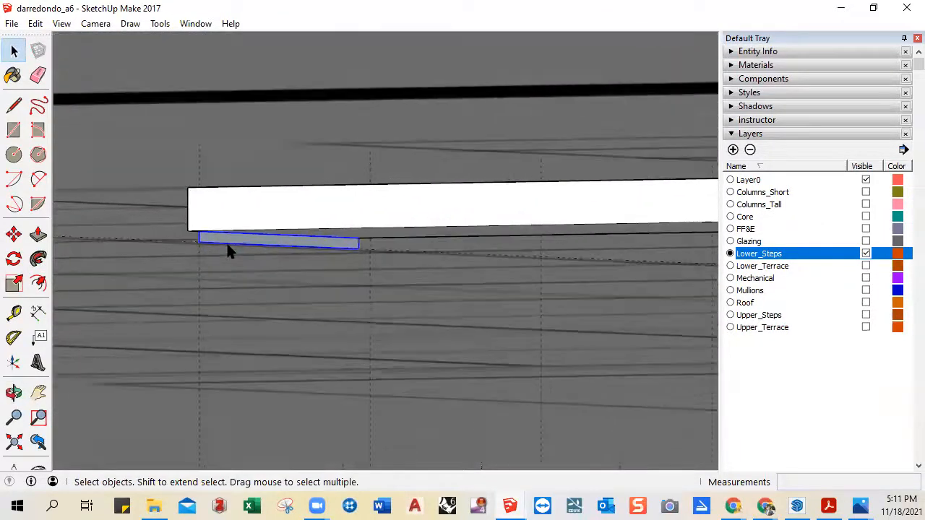
double_click(236, 239)
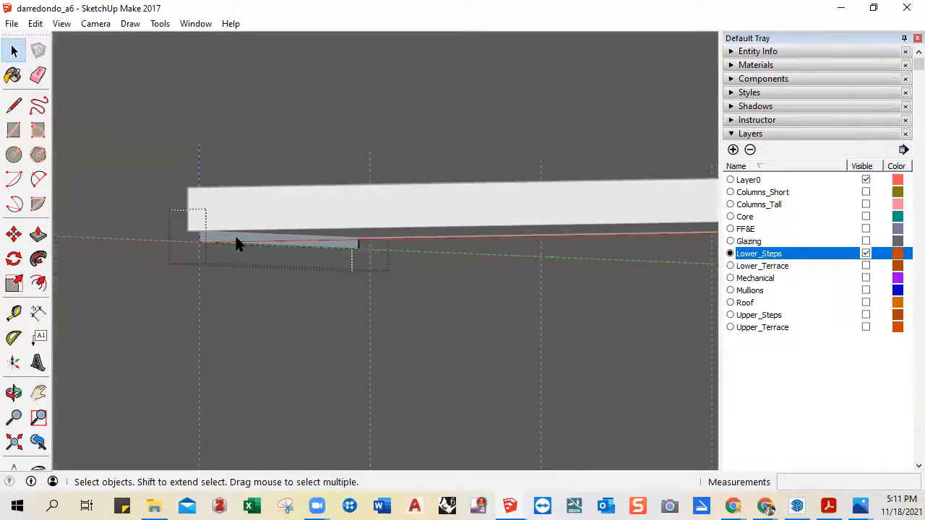
key(p)
click(224, 241)
scroll(387, 250, down, 2)
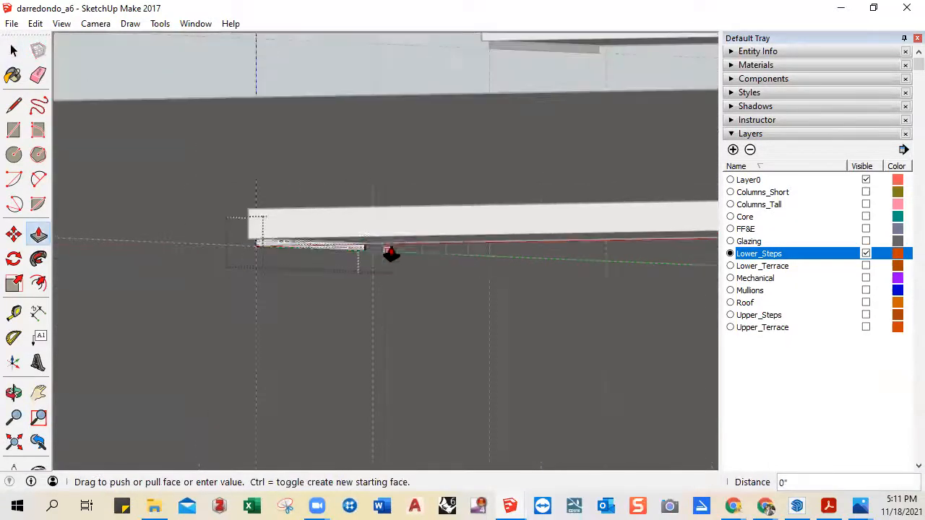
scroll(388, 254, down, 5)
middle_drag(446, 257, 166, 265)
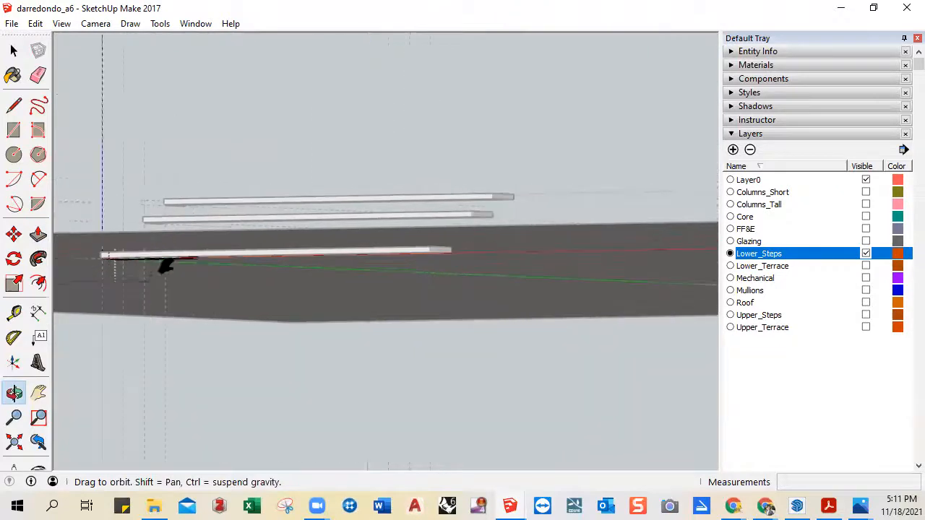
scroll(426, 268, up, 4)
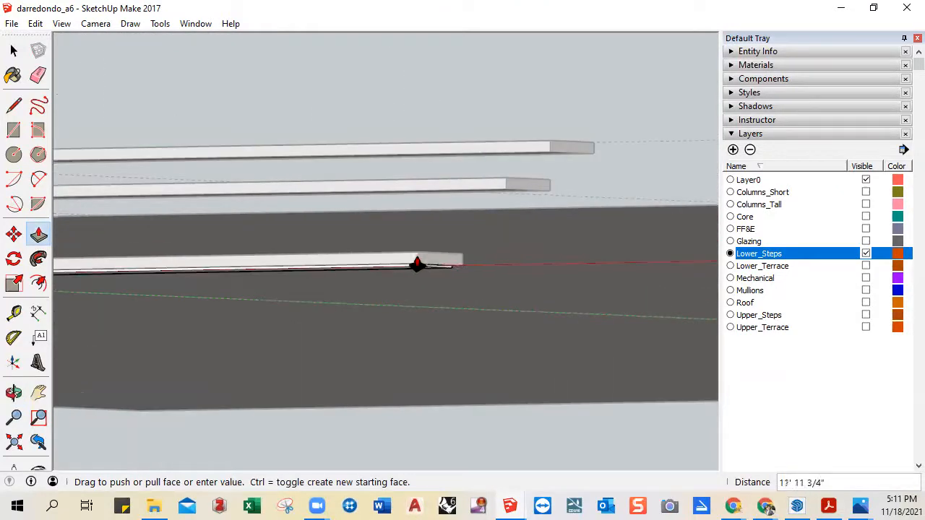
middle_drag(431, 264, 458, 271)
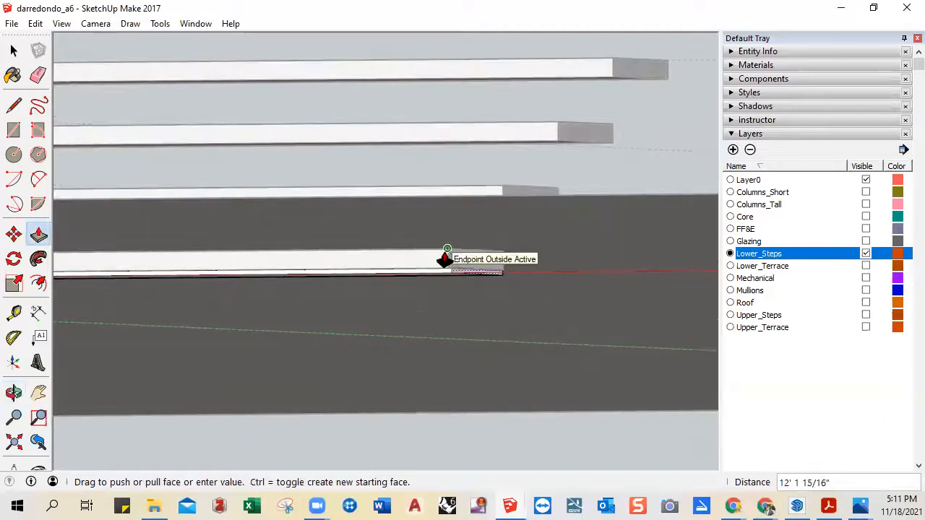
key(space)
click(531, 261)
- Push/Pull the plate profile inside the third tread's plate group 12' 1 15/16", flush with the tread's far end
scroll(422, 280, down, 2)
middle_drag(431, 280, 509, 287)
middle_drag(281, 295, 260, 249)
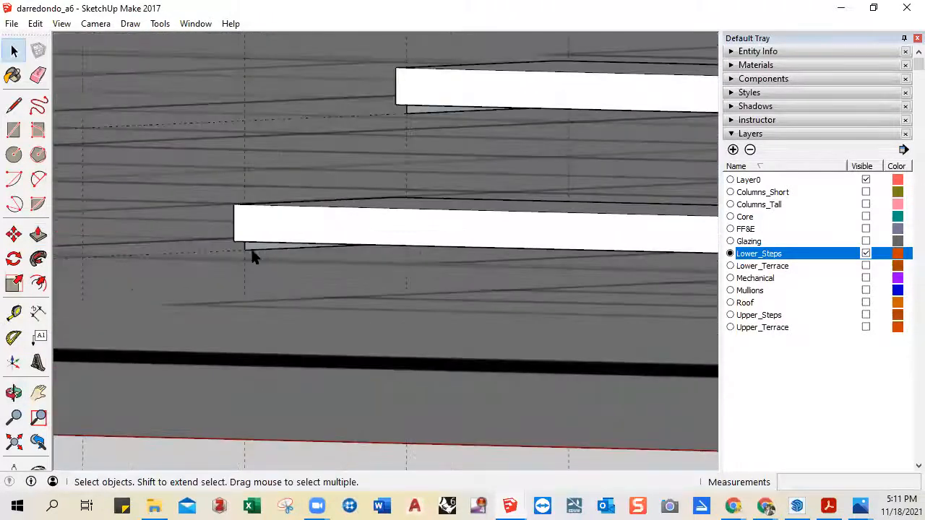
key(p)
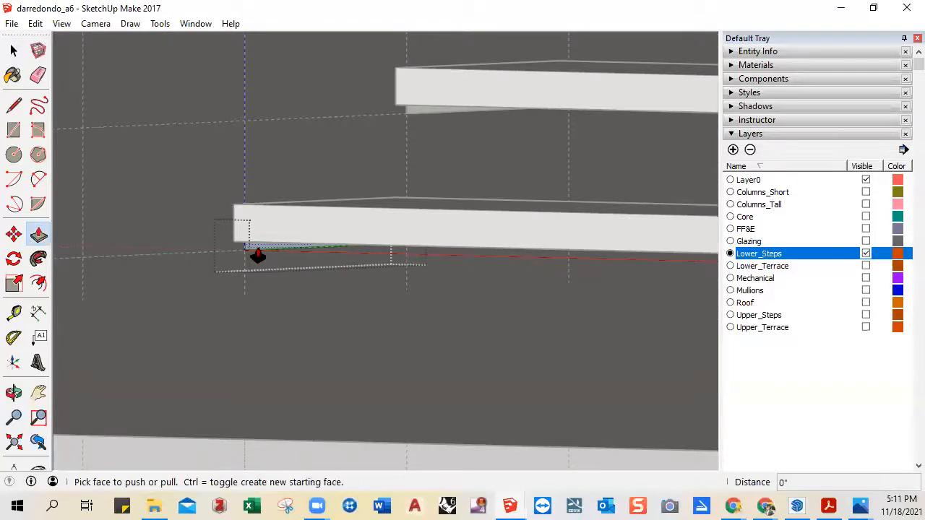
click(255, 251)
middle_drag(368, 265, 489, 246)
scroll(505, 246, up, 2)
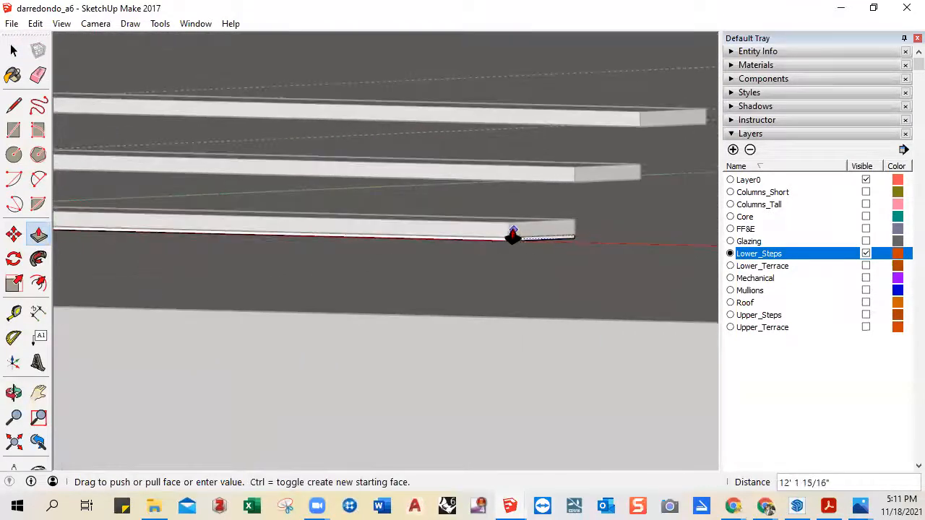
click(509, 224)
key(space)
- Push/Pull the plate profile inside the second tread's plate group 12' 1 15/16", flush with the tread's far end
scroll(485, 265, down, 2)
middle_drag(484, 344, 343, 316)
scroll(304, 287, up, 2)
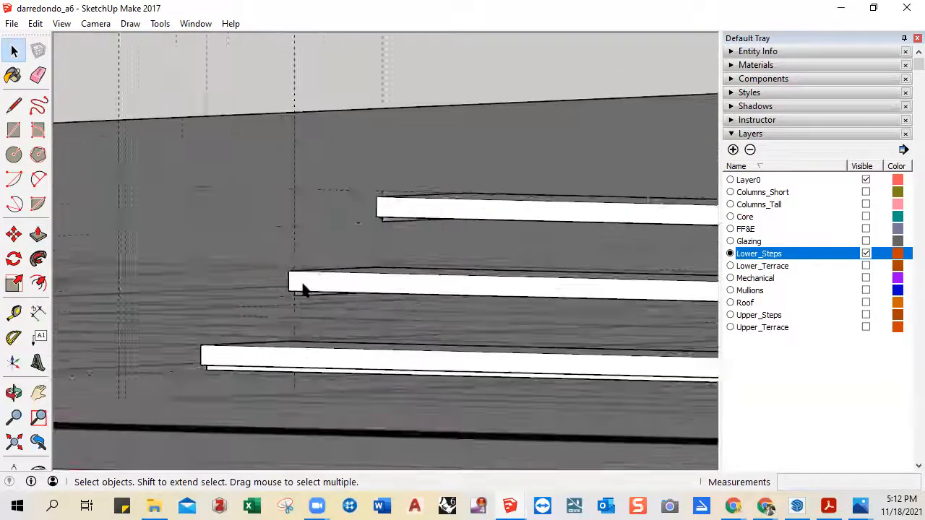
scroll(296, 296, up, 2)
double_click(298, 297)
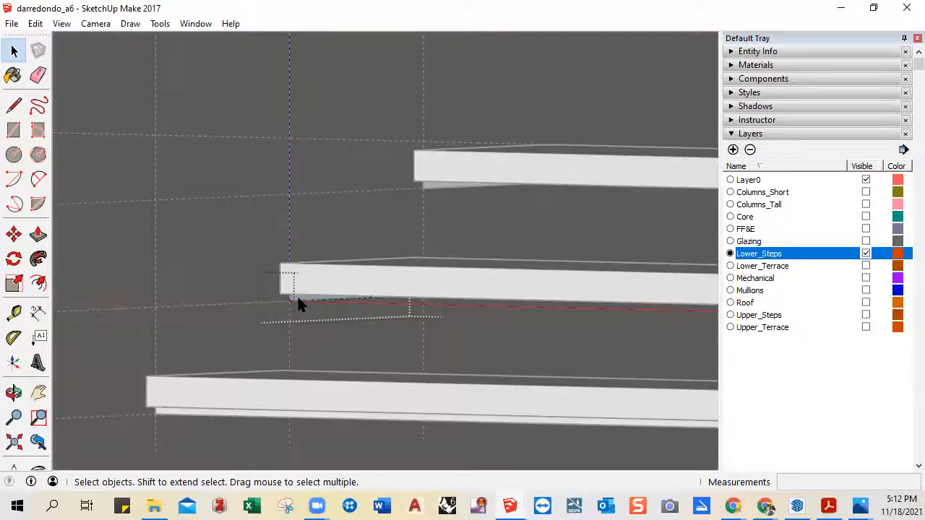
key(p)
click(303, 305)
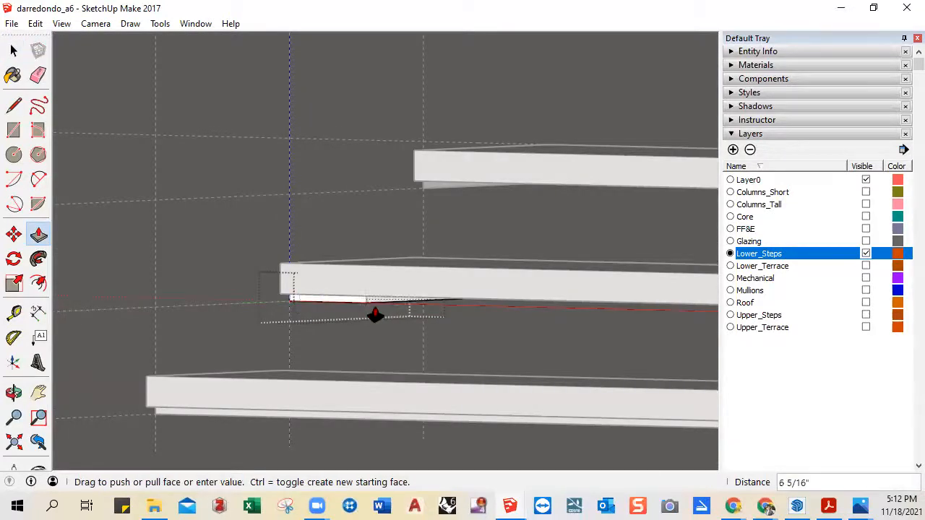
scroll(366, 287, down, 2)
scroll(366, 286, down, 2)
shift+middle_drag(498, 298, 241, 293)
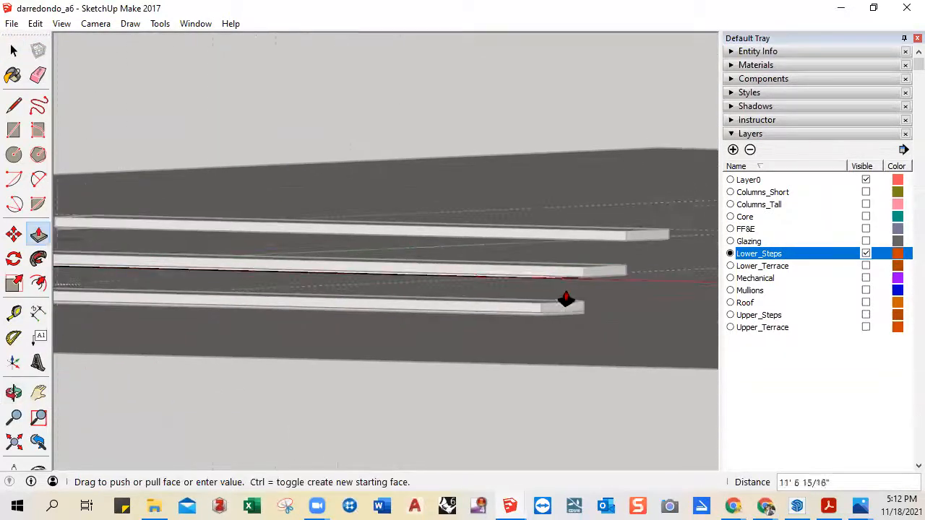
scroll(569, 295, up, 3)
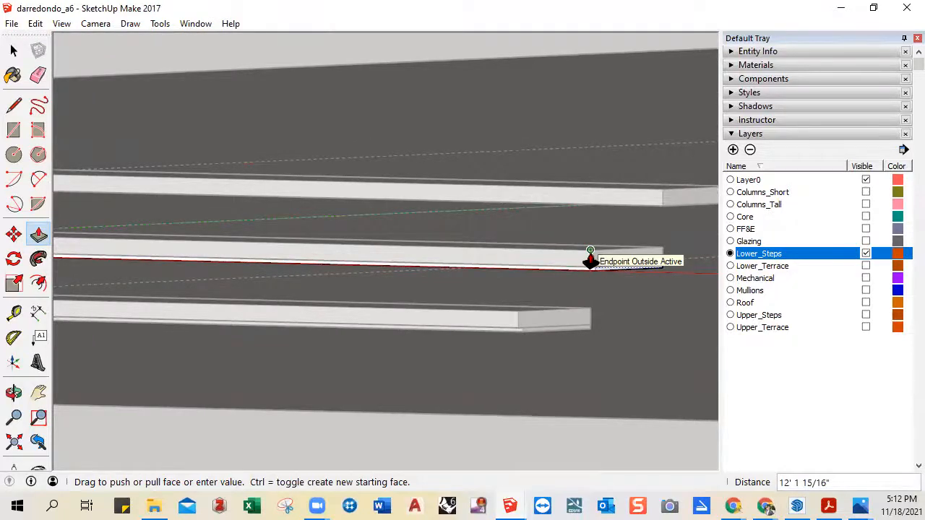
click(591, 258)
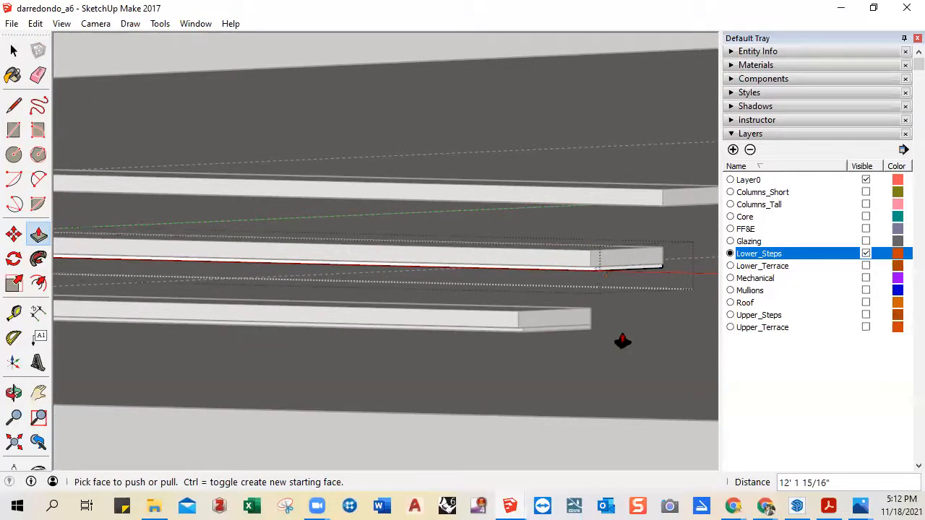
key(space)
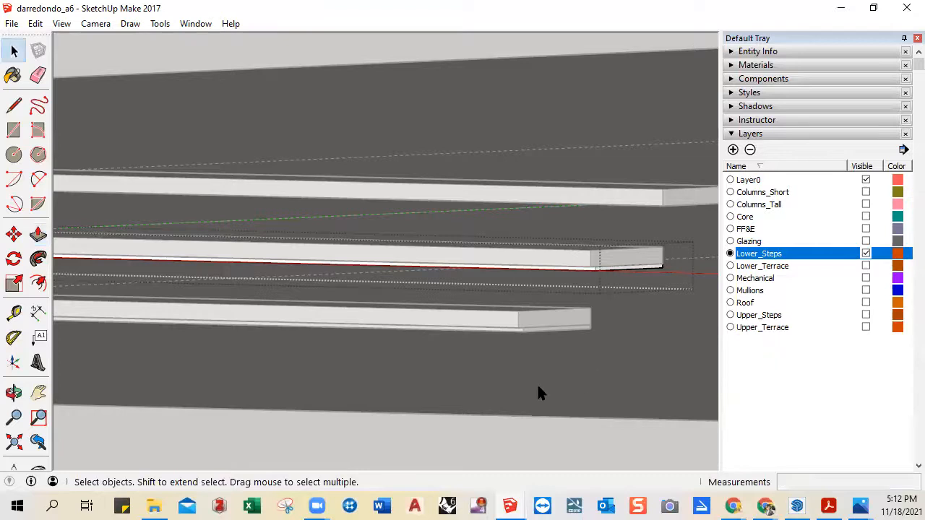
- Push/Pull the plate profile inside the top tread's plate group 12' 1 15/16" to the tread's far end, and close the group
middle_drag(510, 386, 196, 266)
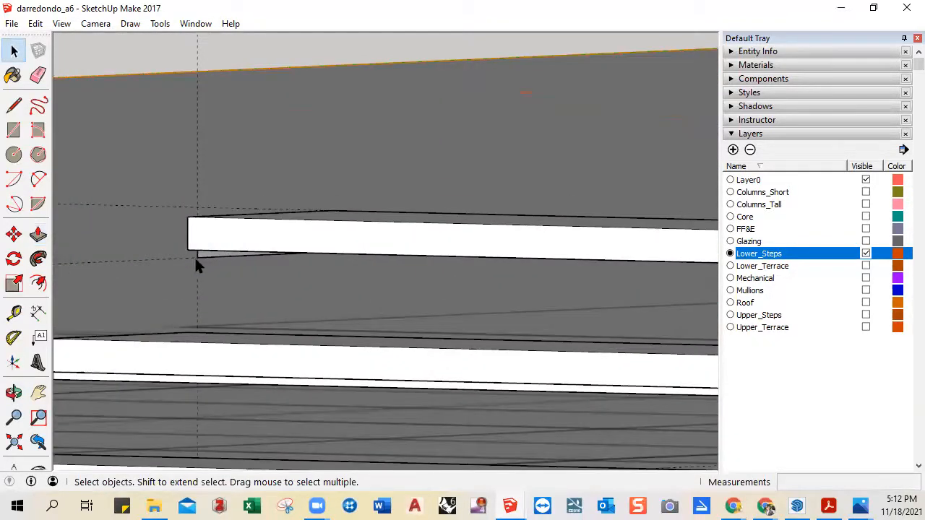
double_click(206, 258)
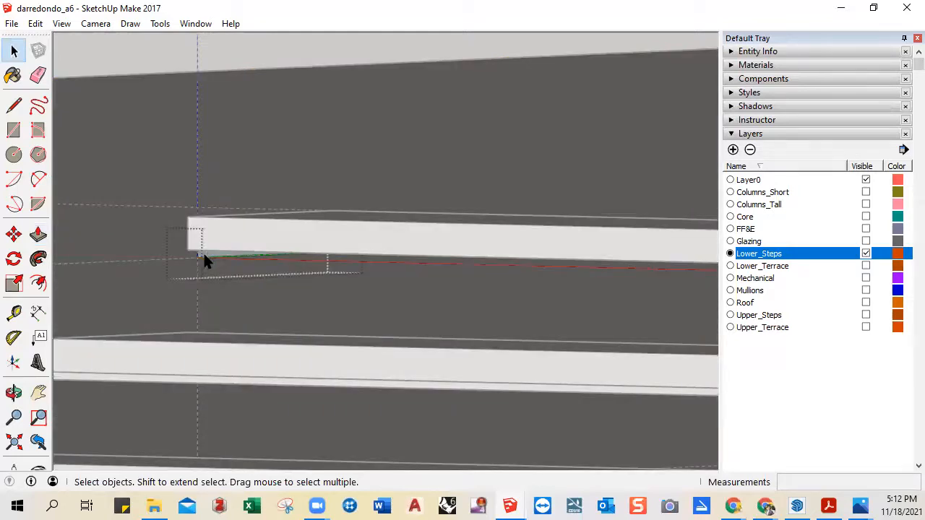
key(p)
click(204, 256)
scroll(401, 286, down, 3)
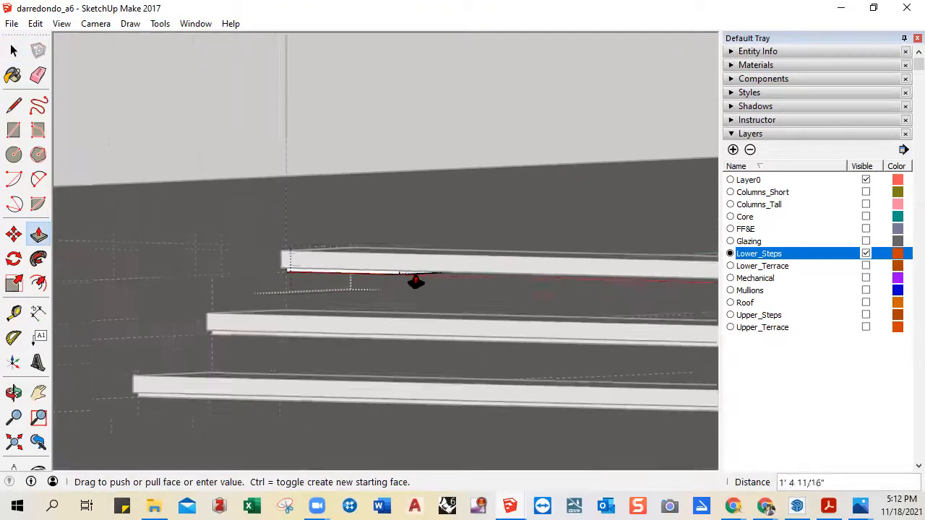
scroll(437, 279, down, 5)
middle_drag(549, 287, 188, 239)
scroll(567, 255, up, 4)
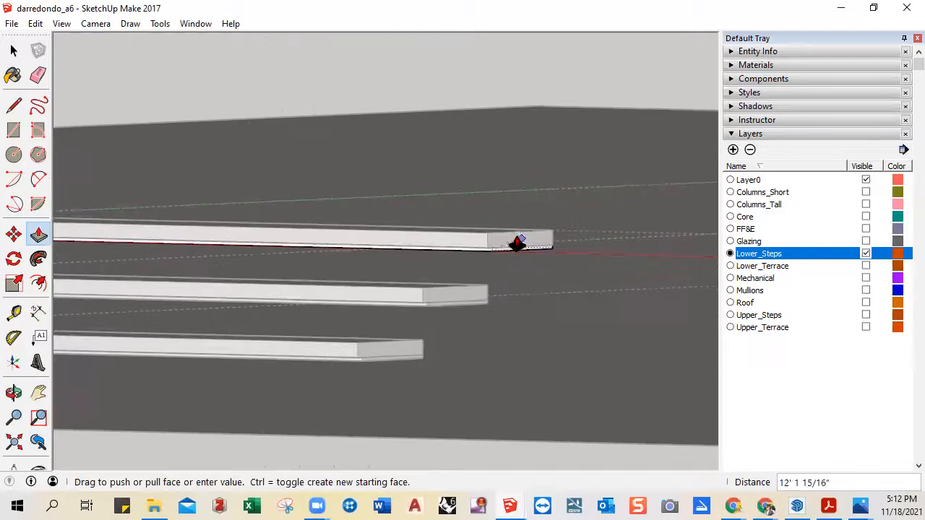
click(517, 244)
key(space)
middle_drag(527, 252, 549, 357)
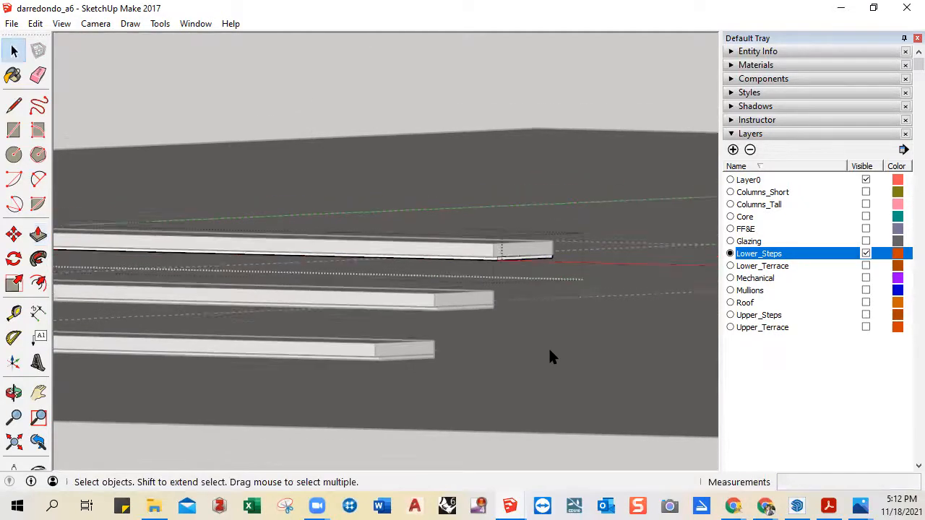
click(550, 350)
- Restore the standard Left view and delete the guide lines around the four lower treads
scroll(383, 362, down, 4)
mouse_move(297, 376)
middle_down()
mouse_move(594, 367)
mouse_move(262, 405)
mouse_move(233, 417)
mouse_move(371, 396)
mouse_move(419, 375)
mouse_move(381, 380)
mouse_move(366, 395)
middle_up()
click(103, 23)
mouse_move(144, 72)
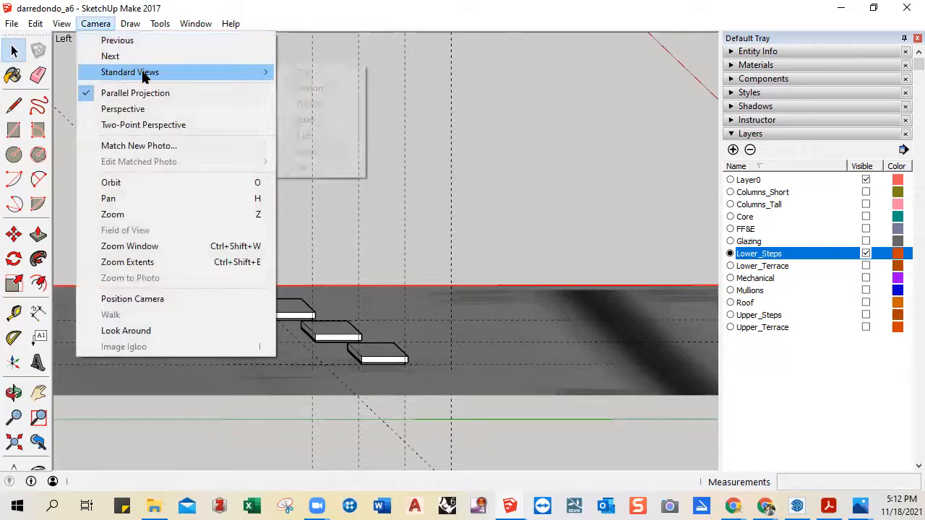
click(304, 136)
scroll(347, 242, up, 6)
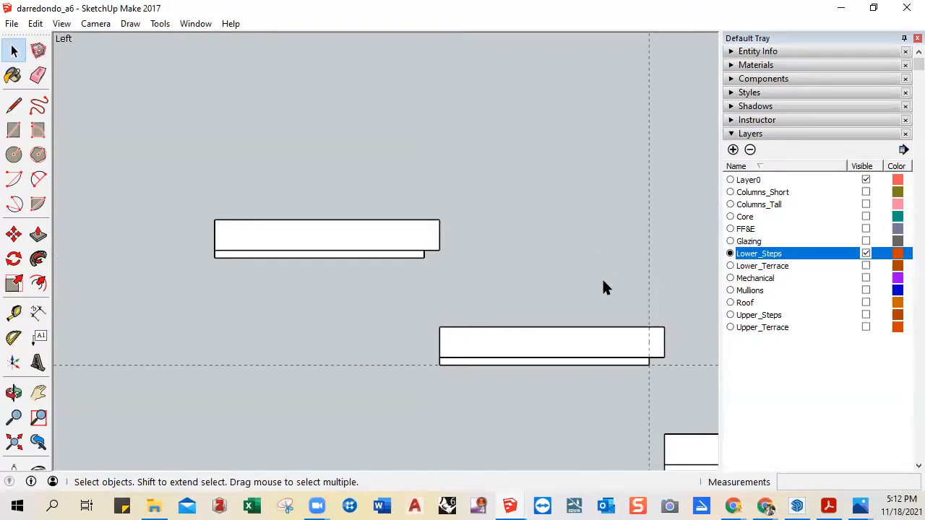
scroll(496, 411, down, 2)
middle_drag(497, 411, 545, 282)
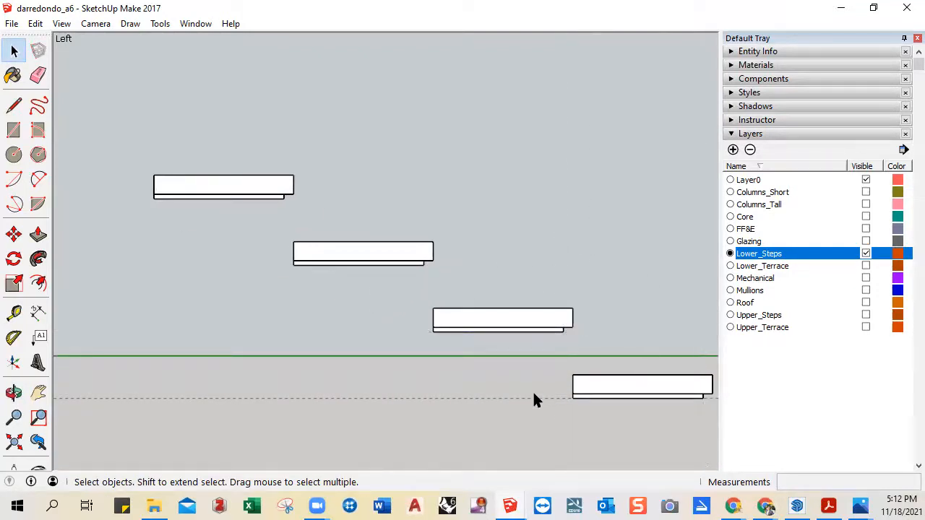
shift+middle_drag(378, 417, 496, 423)
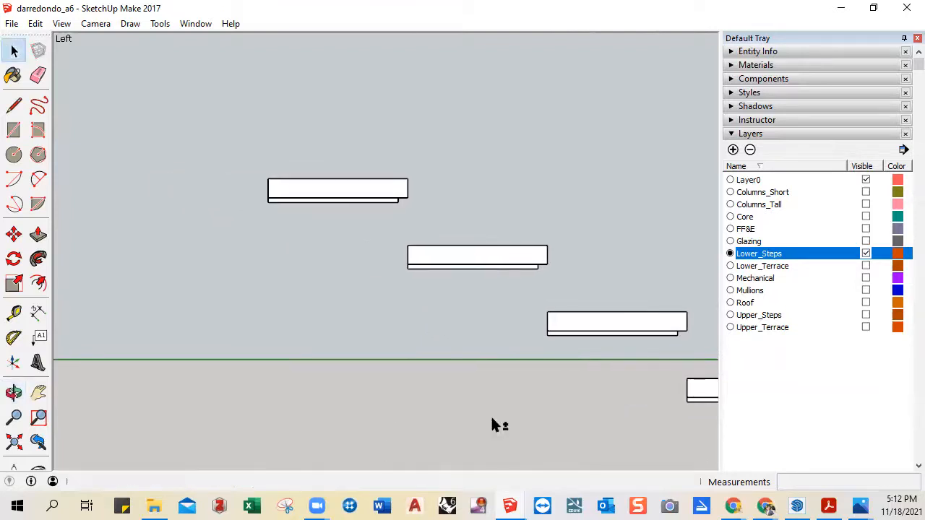
scroll(312, 225, up, 3)
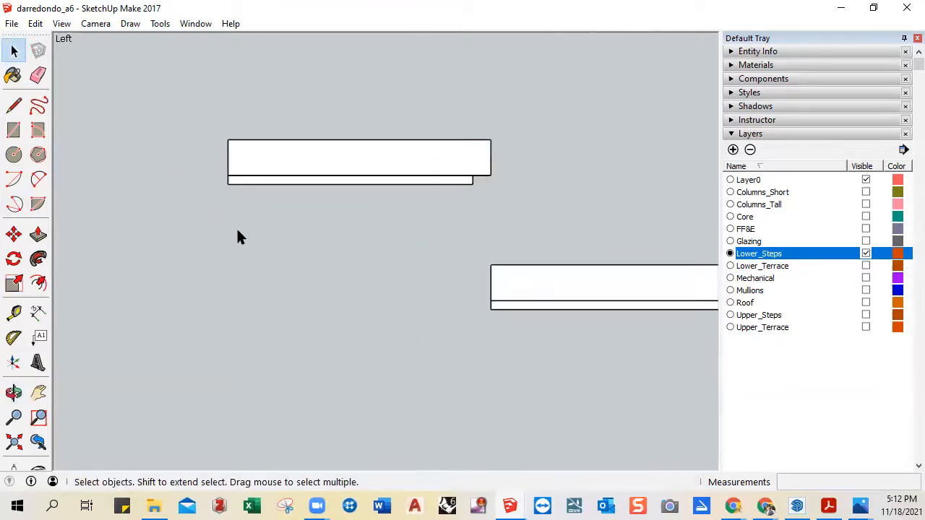
click(15, 312)
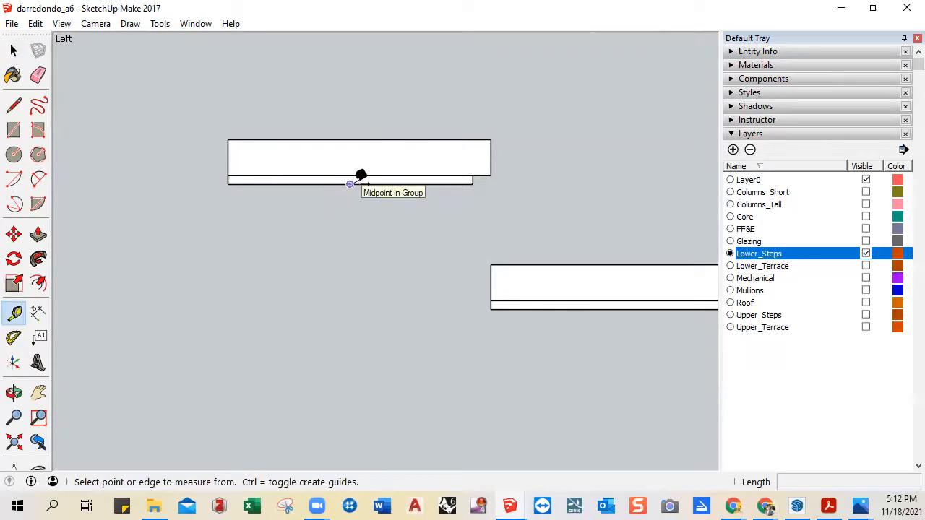
click(349, 183)
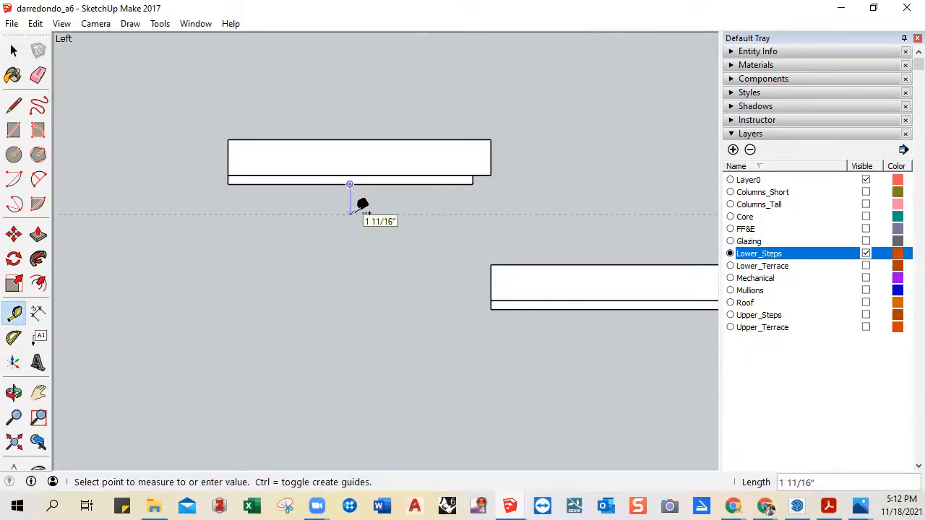
key(Escape)
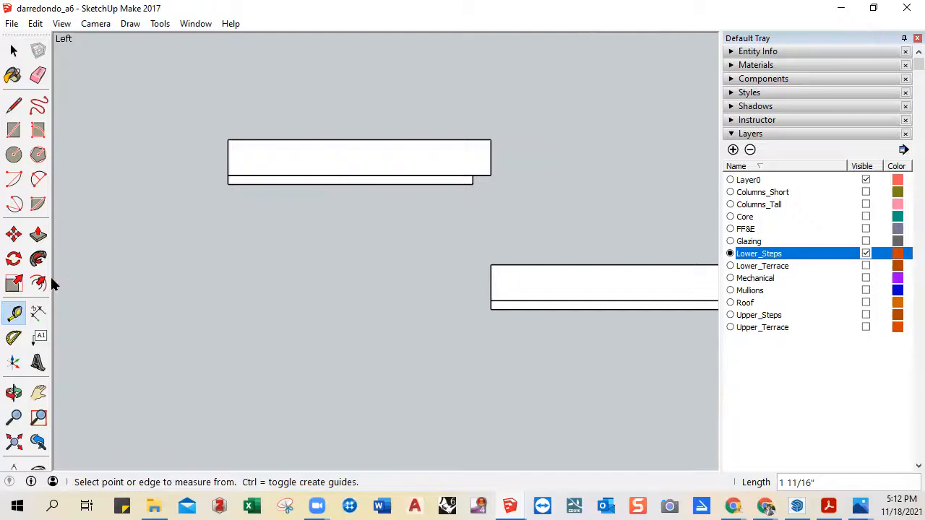
- Draw a vertical line from the midpoint of the top tread's plate underside down to the level of the second plate's underside
click(14, 105)
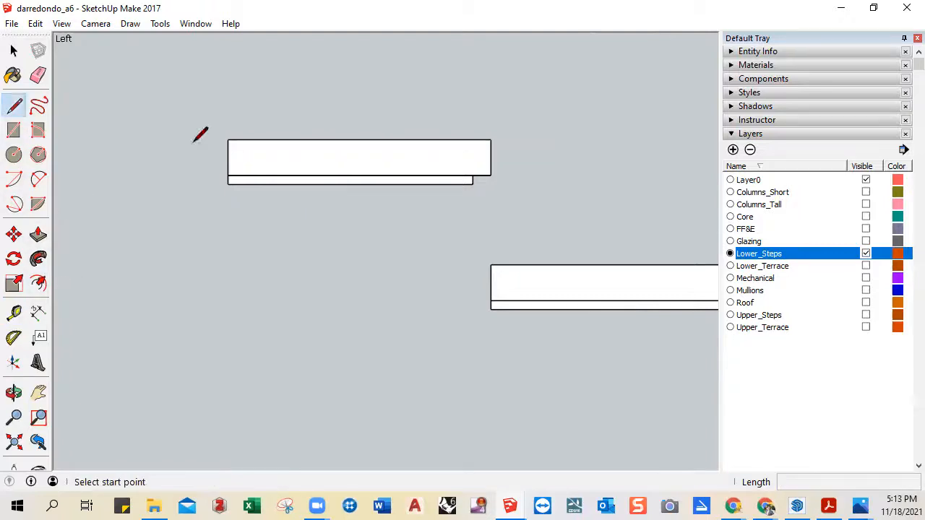
click(350, 184)
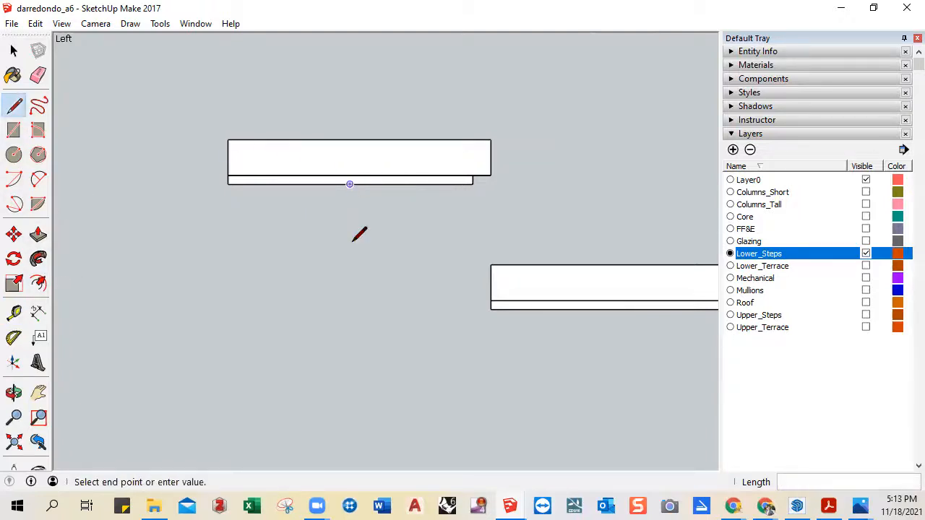
click(350, 309)
key(space)
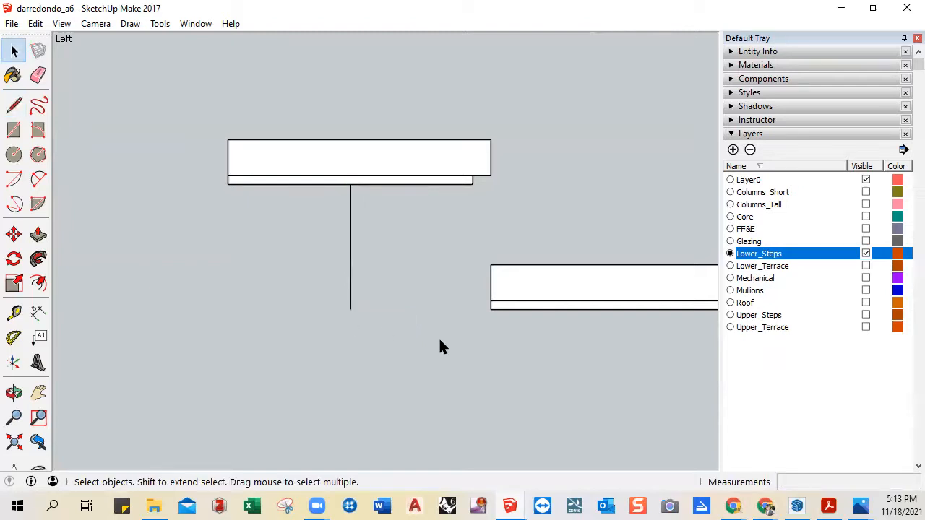
- Draw a vertical line straight down from the midpoint of the second tread's plate underside
scroll(440, 341, down, 1)
shift+middle_drag(595, 351, 373, 310)
scroll(374, 310, up, 1)
key(l)
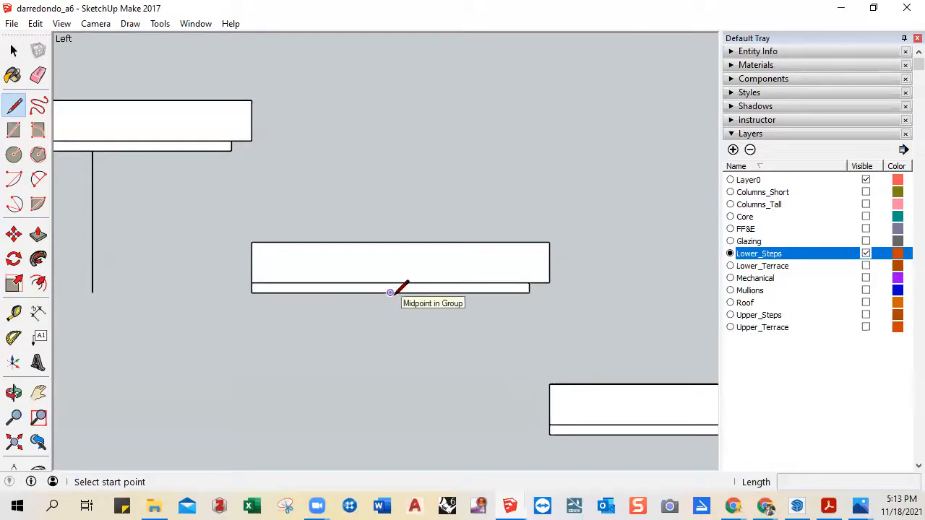
click(390, 292)
click(390, 421)
key(space)
- Draw a vertical line straight down from the midpoint of the third tread's plate underside
middle_drag(456, 433, 366, 266)
scroll(365, 266, up, 2)
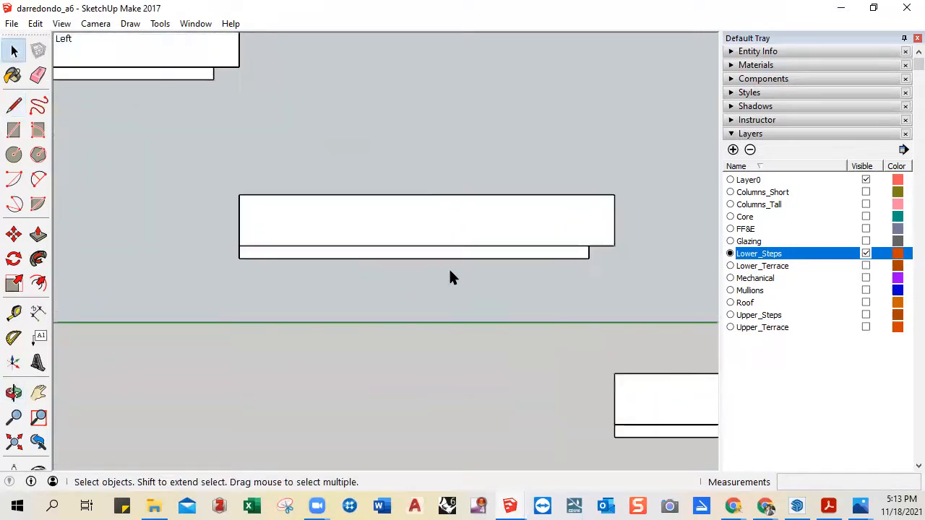
key(l)
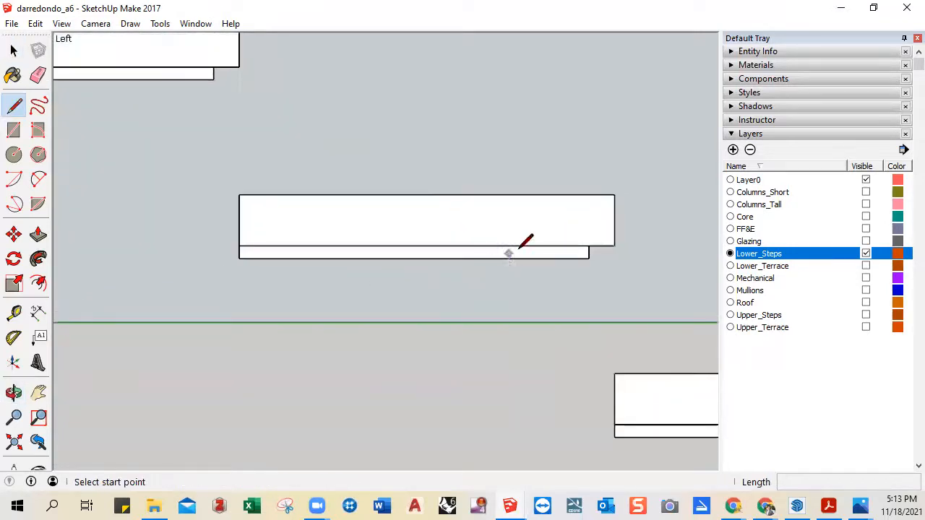
click(414, 259)
click(420, 376)
key(space)
- Draw a vertical line about 3 1/16" long down from the midpoint of the bottom tread's plate underside
scroll(474, 378, down, 1)
shift+middle_drag(501, 370, 177, 211)
scroll(369, 291, up, 3)
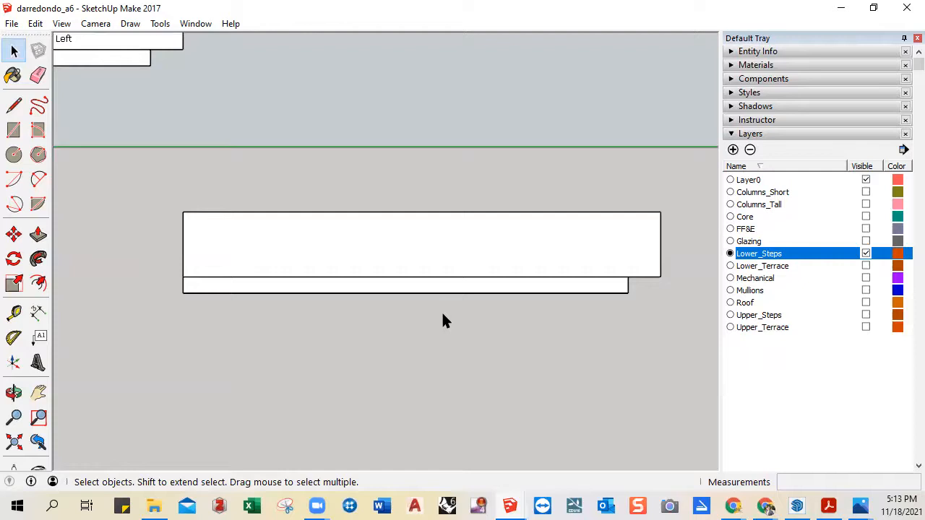
key(l)
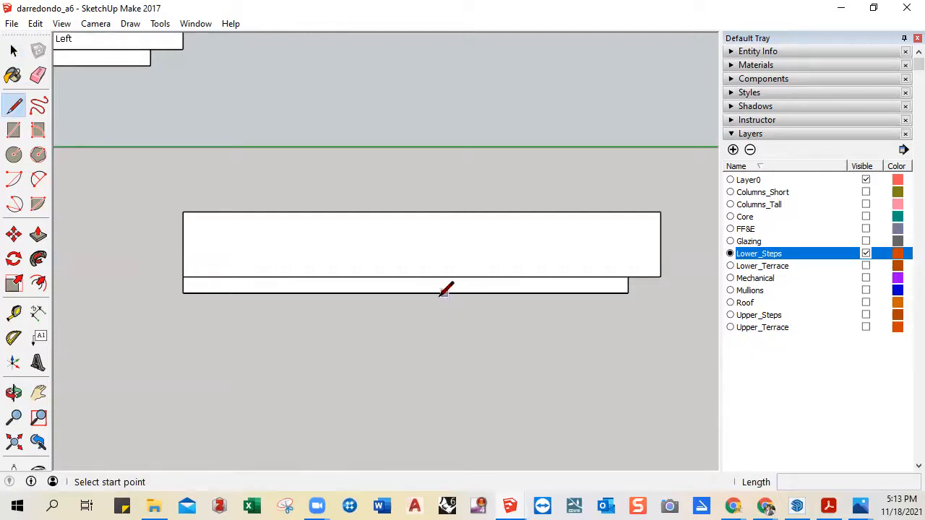
click(405, 293)
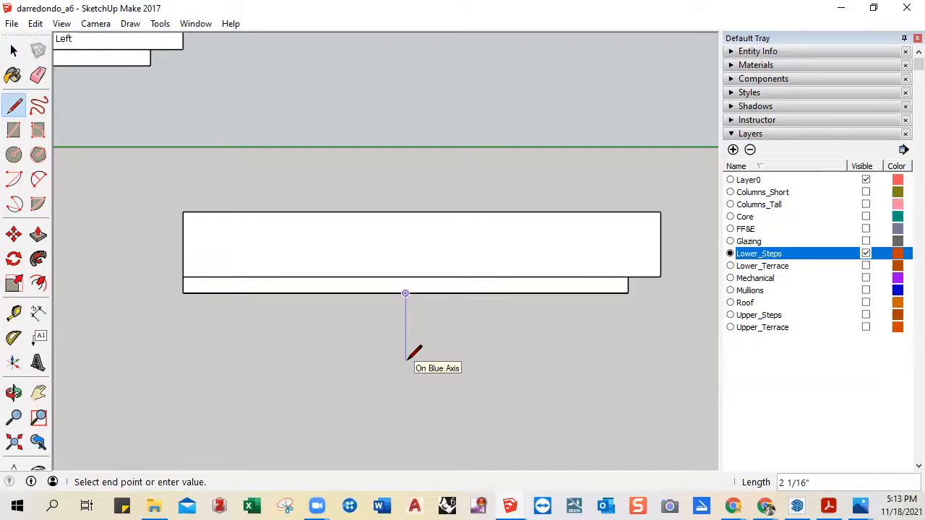
click(405, 391)
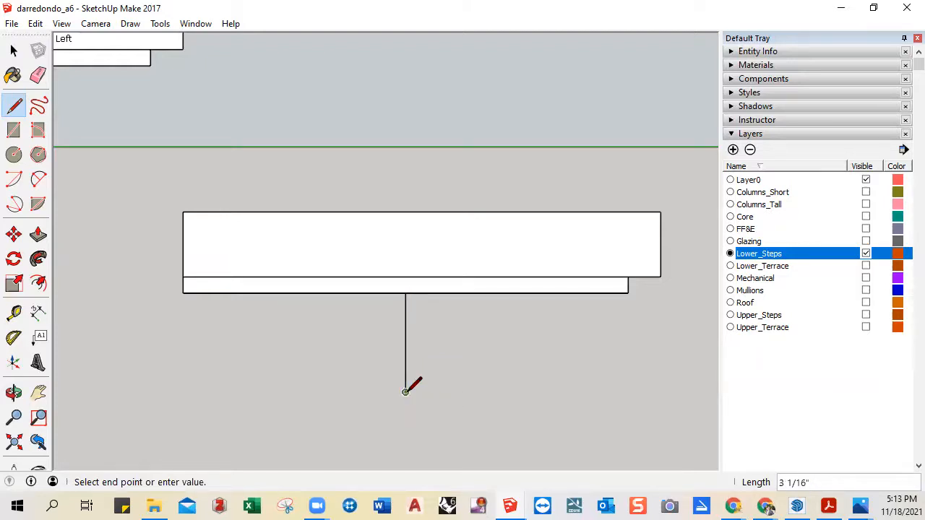
key(space)
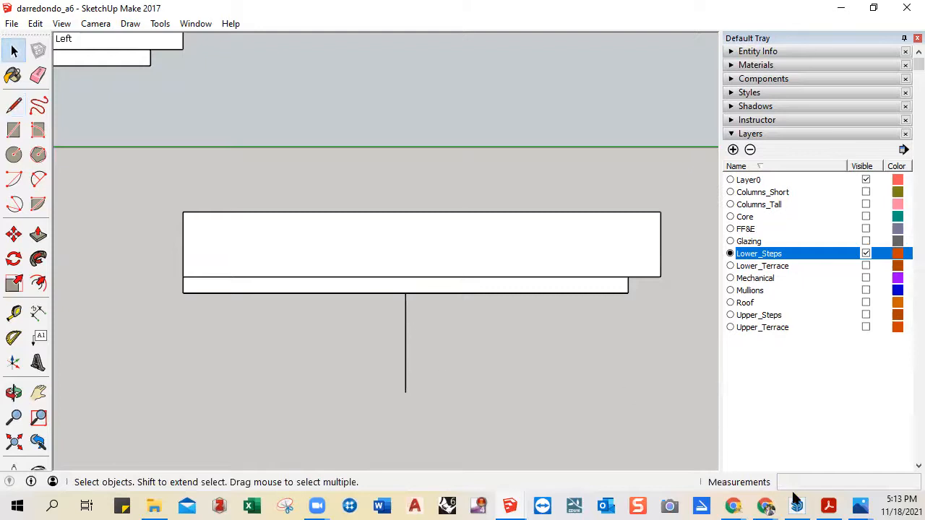
- Check the support thickness in the Farnsworth House PDF handout, and place guides .25" to each side of the bottom tread's vertical line
click(828, 506)
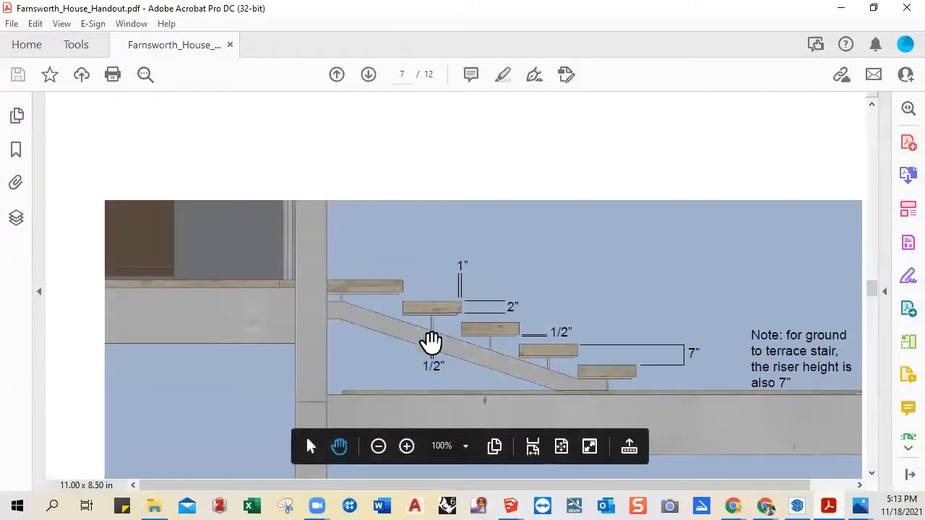
click(841, 8)
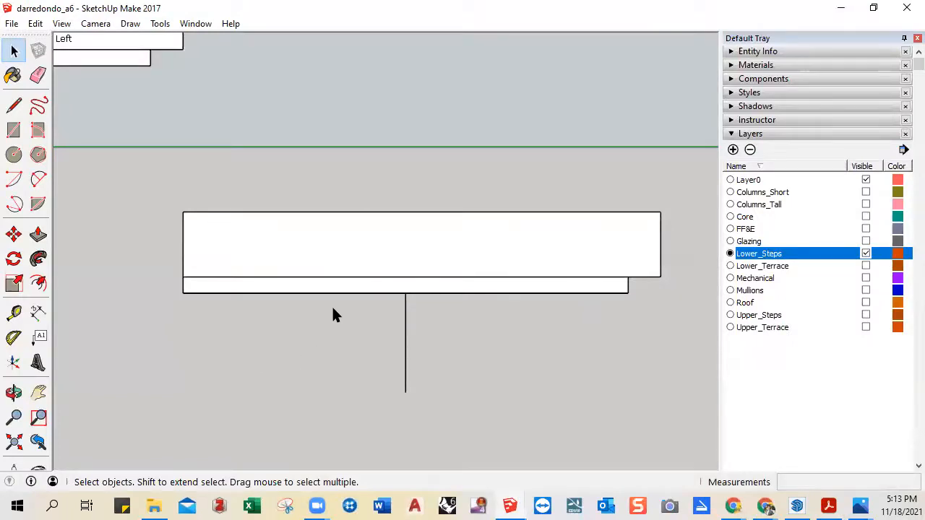
click(13, 312)
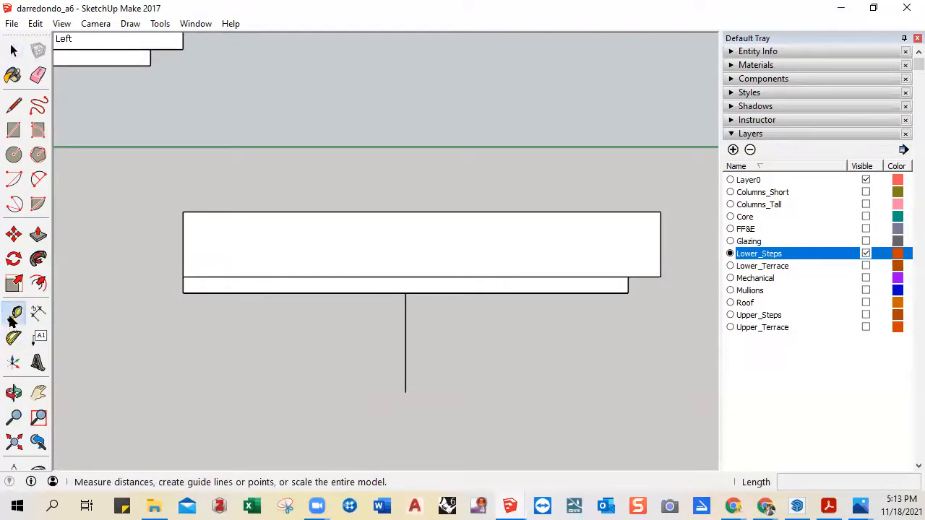
click(405, 341)
text(.25)
key(Return)
click(405, 319)
text(.25)
key(Return)
key(space)
- Place vertical guides .25" to each side of the vertical line beneath the third tread
scroll(370, 308, down, 4)
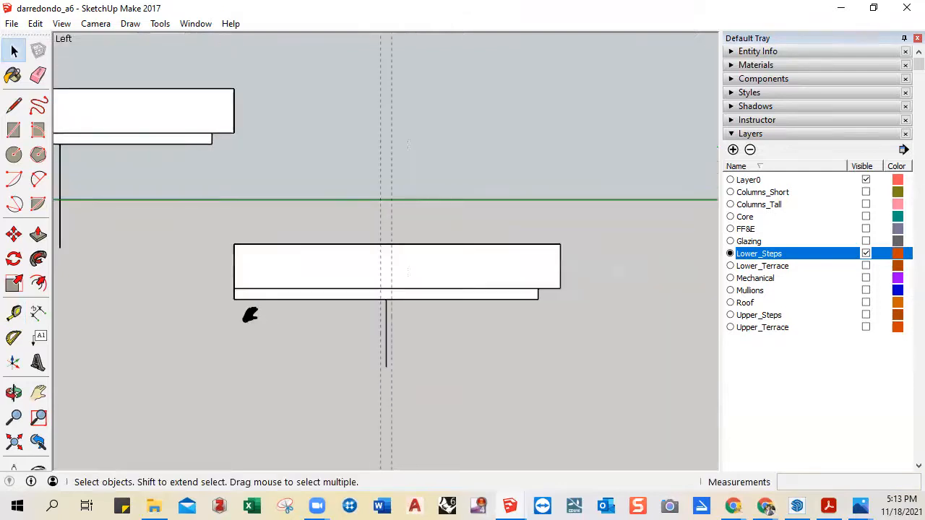
shift+middle_drag(238, 307, 518, 382)
scroll(349, 235, up, 3)
scroll(348, 240, up, 1)
click(14, 312)
click(337, 259)
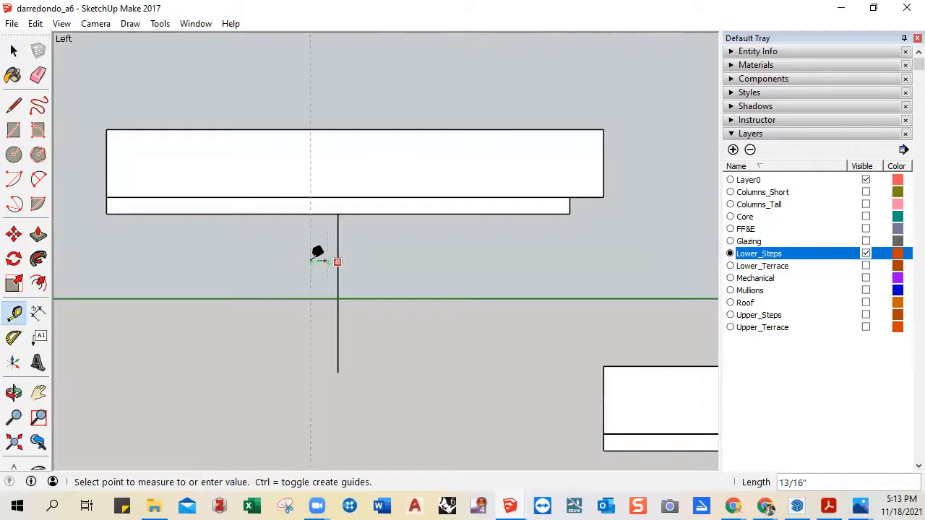
key(Return)
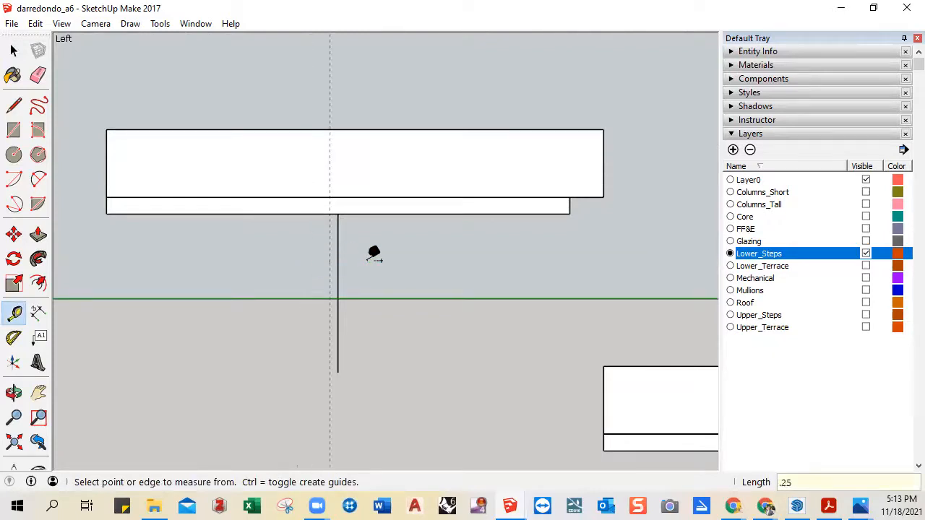
click(337, 264)
text(.25)
key(Return)
key(space)
- Place vertical guides .25" to each side of the vertical line beneath the second tread
scroll(238, 264, down, 2)
shift+middle_drag(220, 263, 455, 368)
key(t)
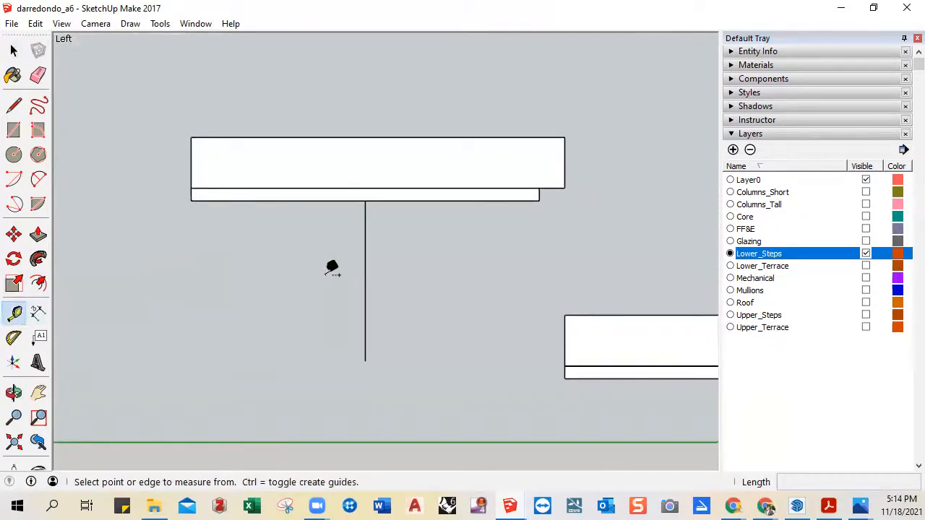
click(365, 257)
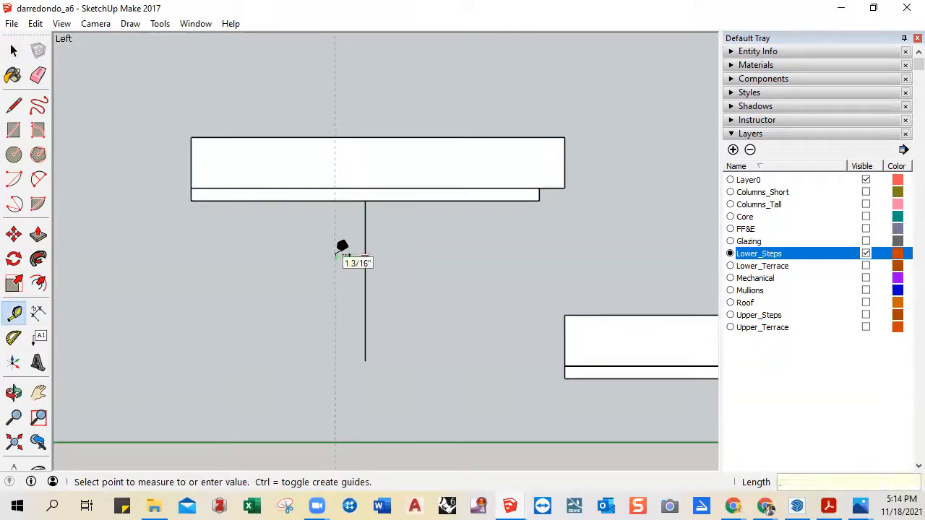
click(336, 256)
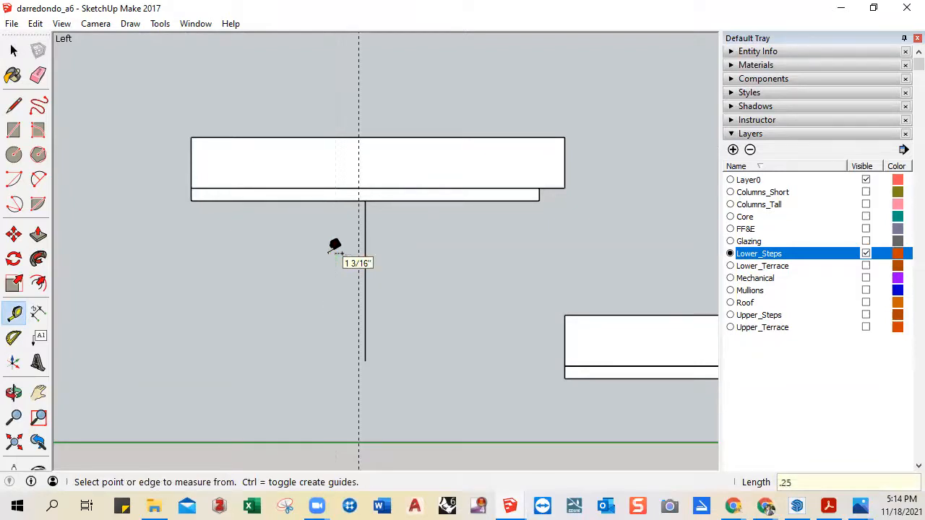
click(365, 262)
key(Return)
key(space)
- Place vertical guides .25" to each side of the vertical line beneath the top tread
scroll(187, 263, down, 1)
shift+middle_drag(65, 215, 330, 293)
shift+middle_drag(307, 238, 337, 258)
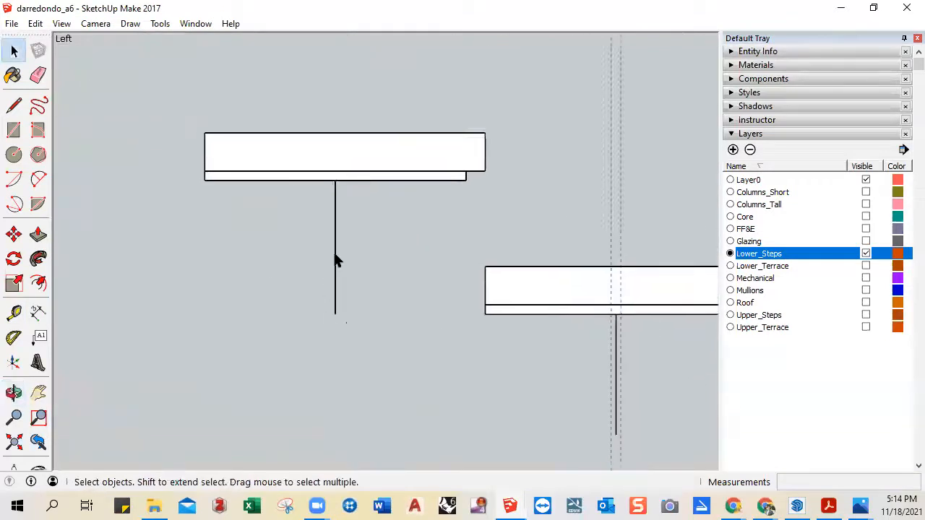
scroll(336, 258, up, 2)
click(14, 313)
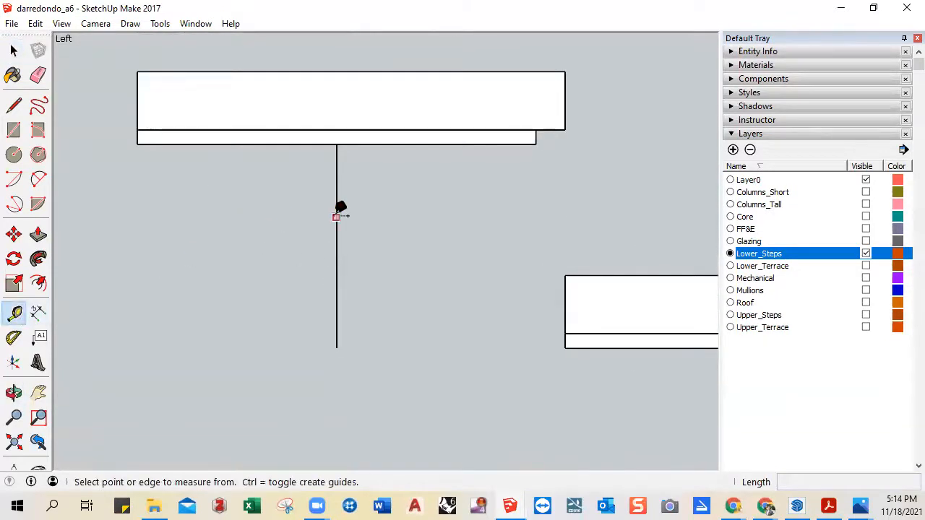
click(336, 208)
text(.25)
key(Return)
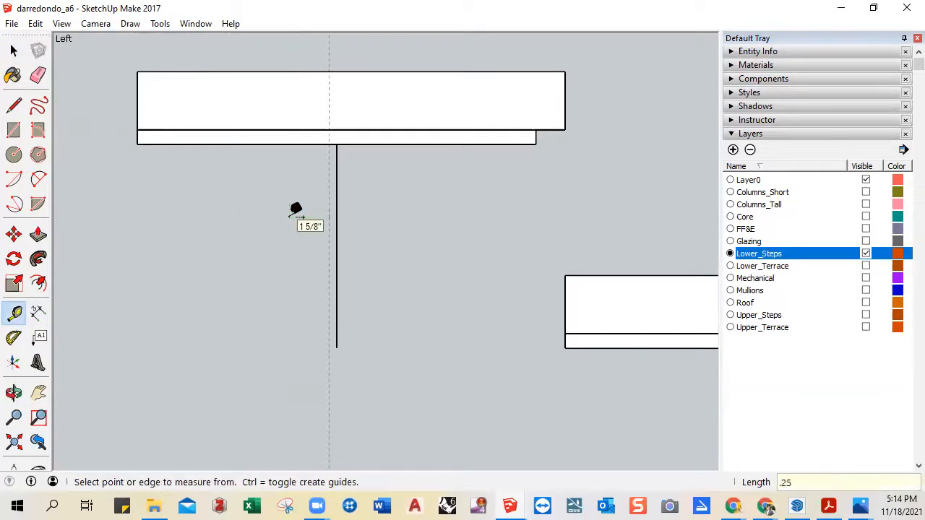
click(336, 217)
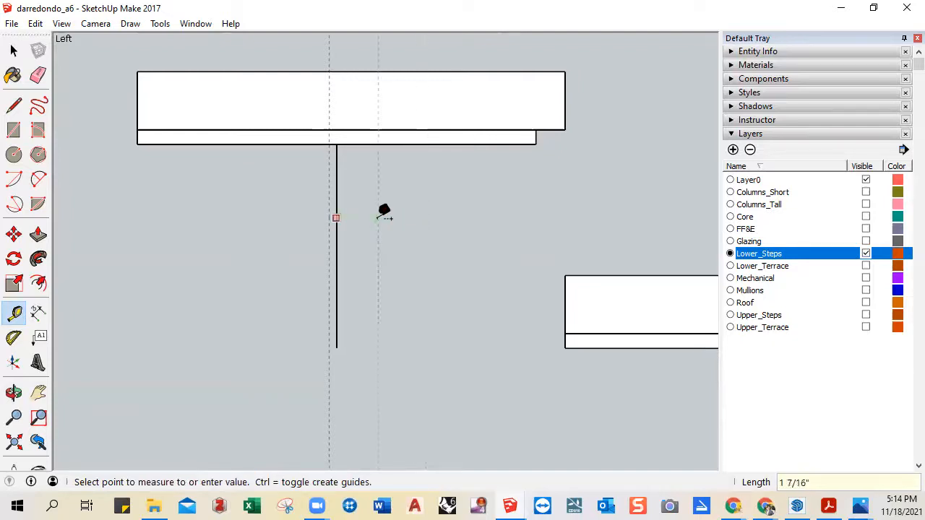
text(.25)
key(Return)
key(space)
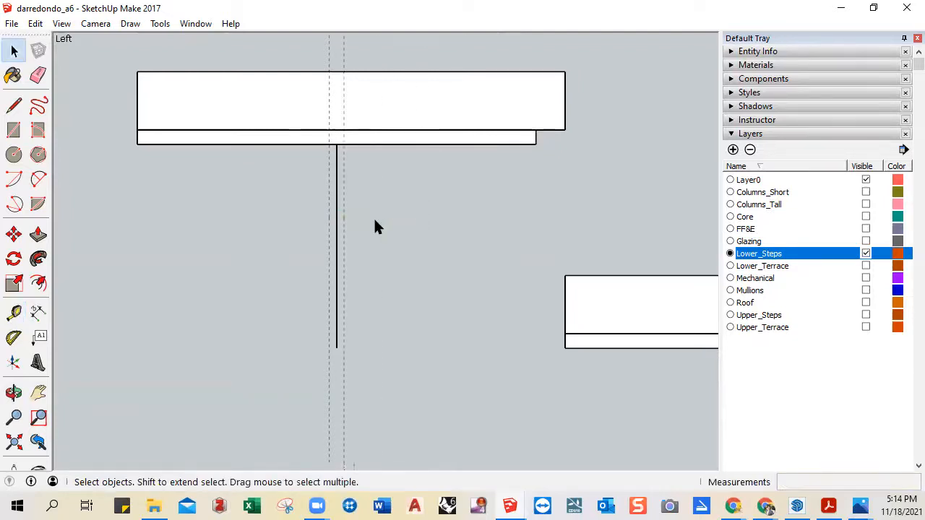
- Show the Lower_Terrace layer beside the four lower treads and select the Lower_Steps layer in the list
scroll(373, 217, down, 4)
shift+middle_drag(444, 318, 253, 293)
scroll(277, 307, down, 2)
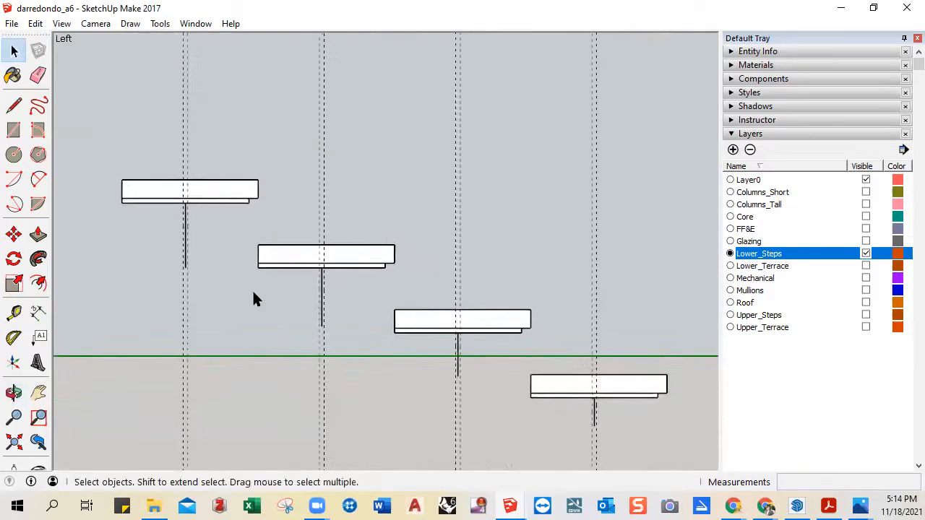
scroll(233, 271, up, 1)
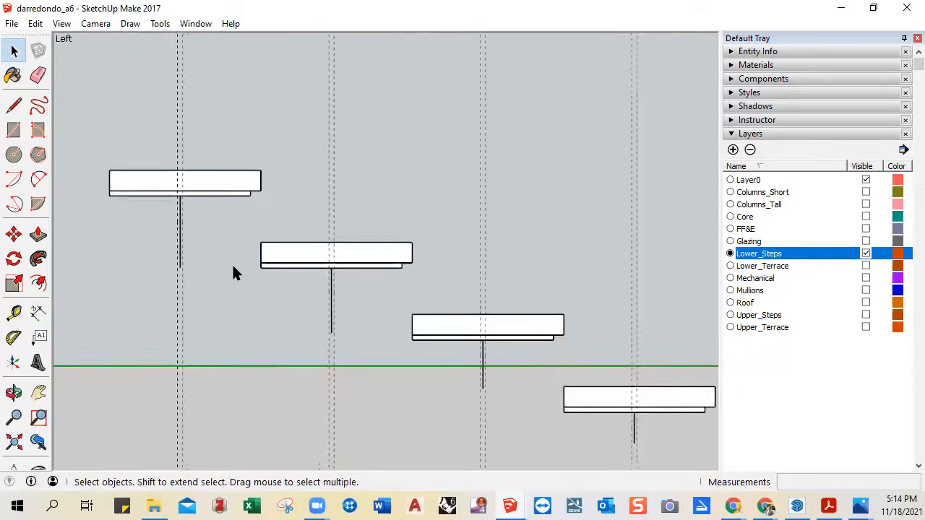
scroll(233, 273, up, 1)
scroll(233, 272, down, 2)
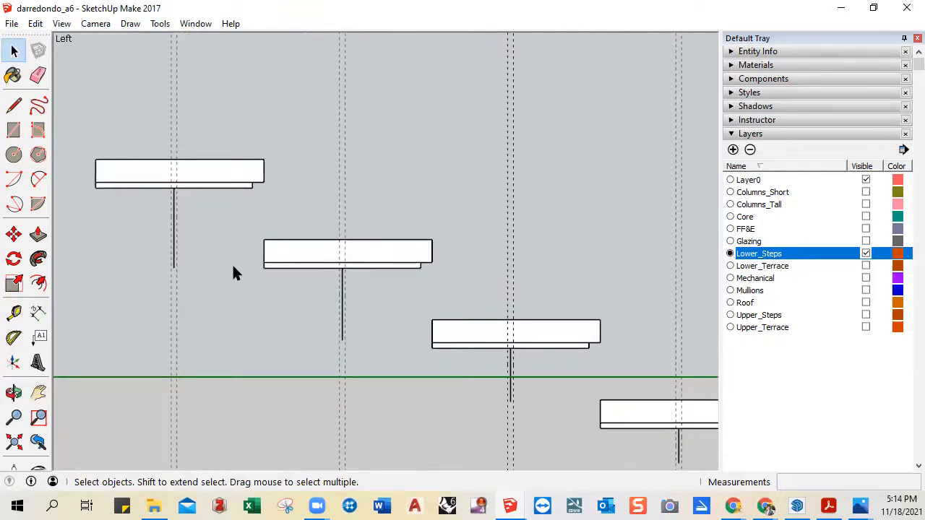
mouse_move(234, 270)
shift+middle_down()
mouse_move(327, 271)
mouse_move(244, 261)
shift+middle_up()
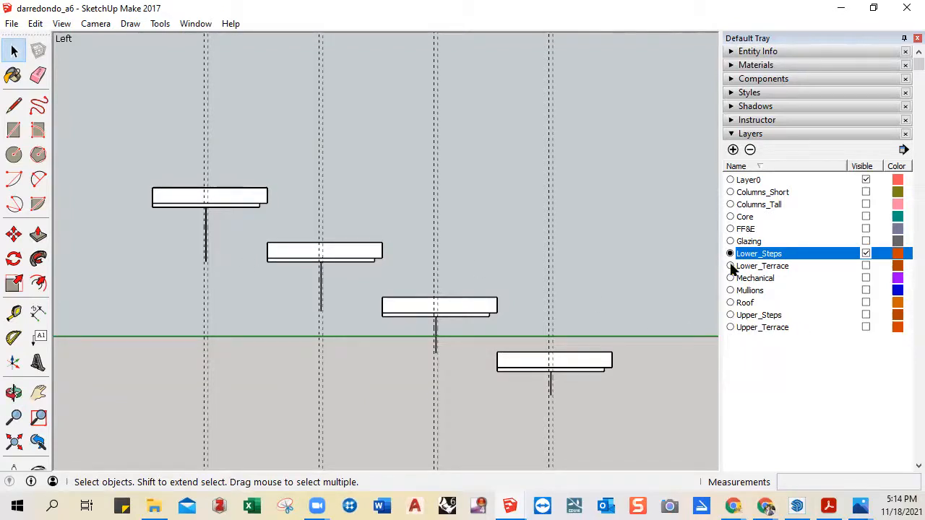
click(865, 266)
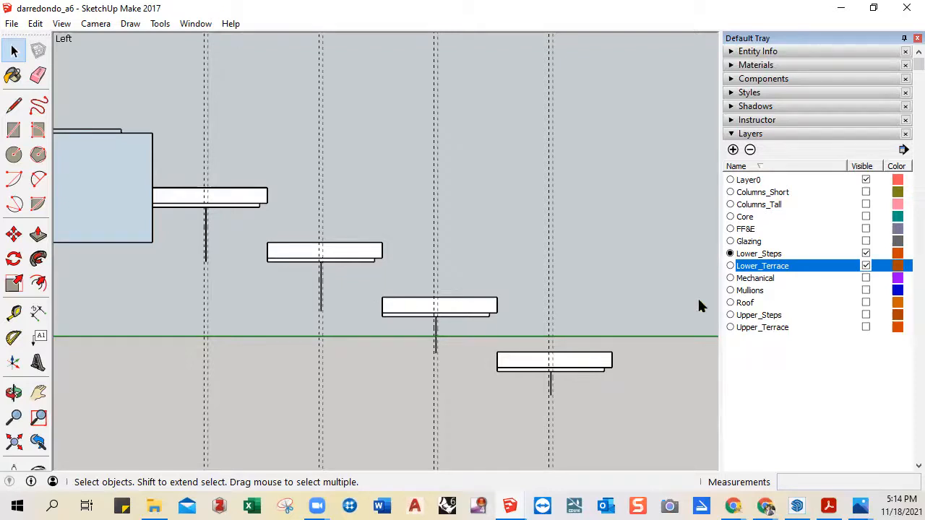
click(771, 255)
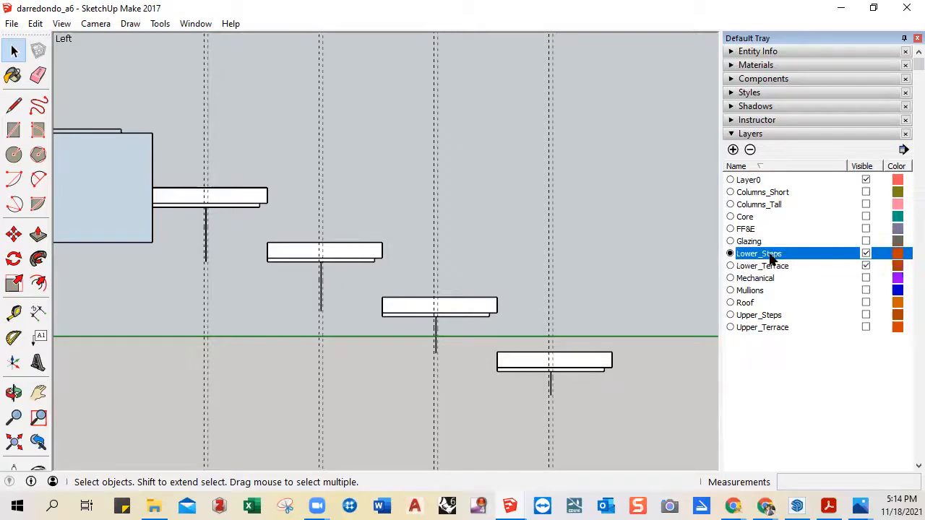
click(16, 106)
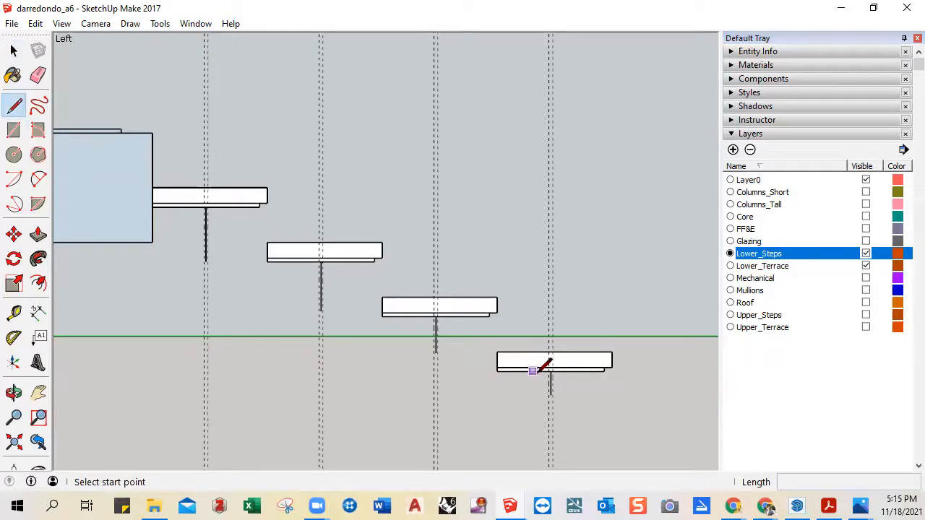
scroll(550, 372, up, 5)
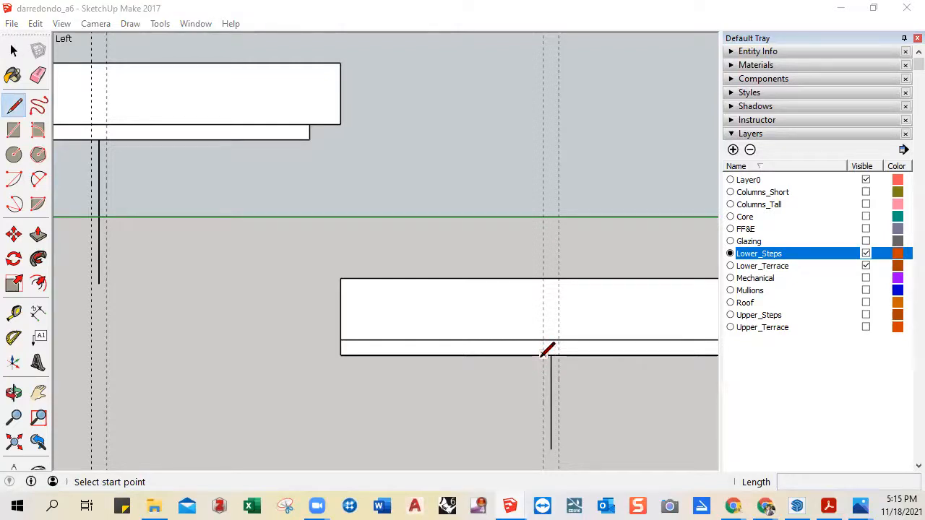
click(543, 354)
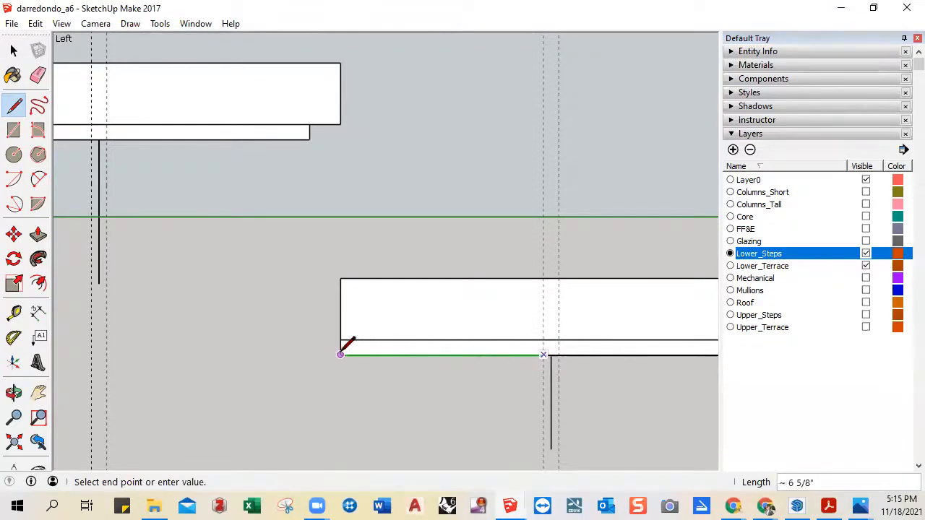
scroll(341, 354, down, 4)
shift+middle_drag(340, 356, 546, 345)
scroll(523, 344, up, 2)
scroll(523, 345, down, 3)
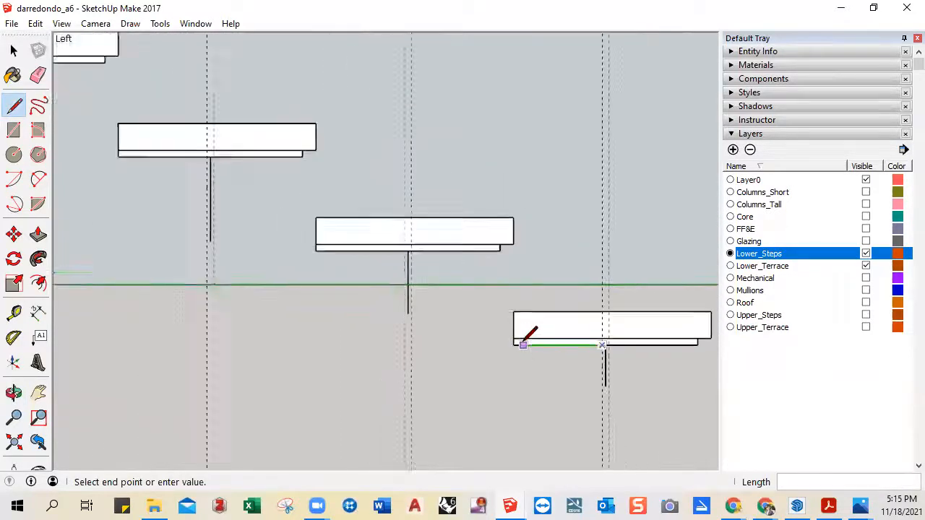
scroll(523, 345, down, 2)
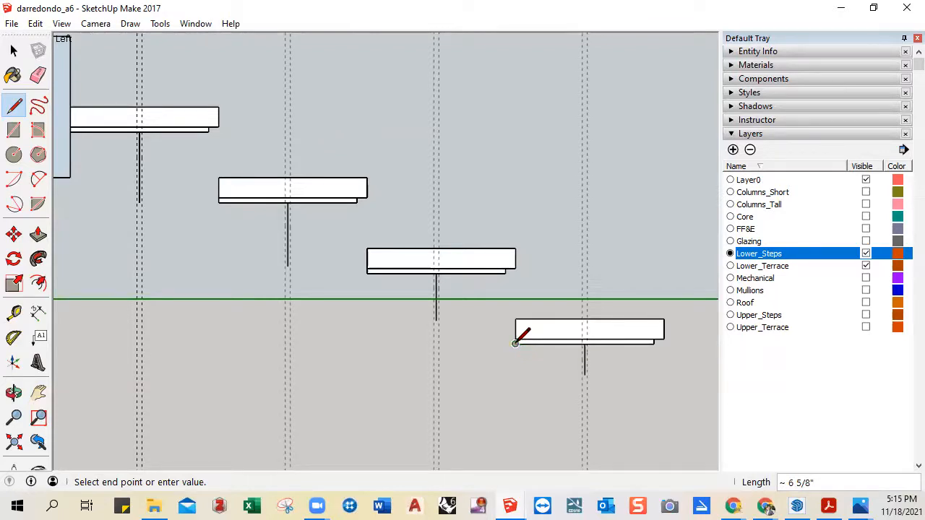
scroll(347, 302, down, 2)
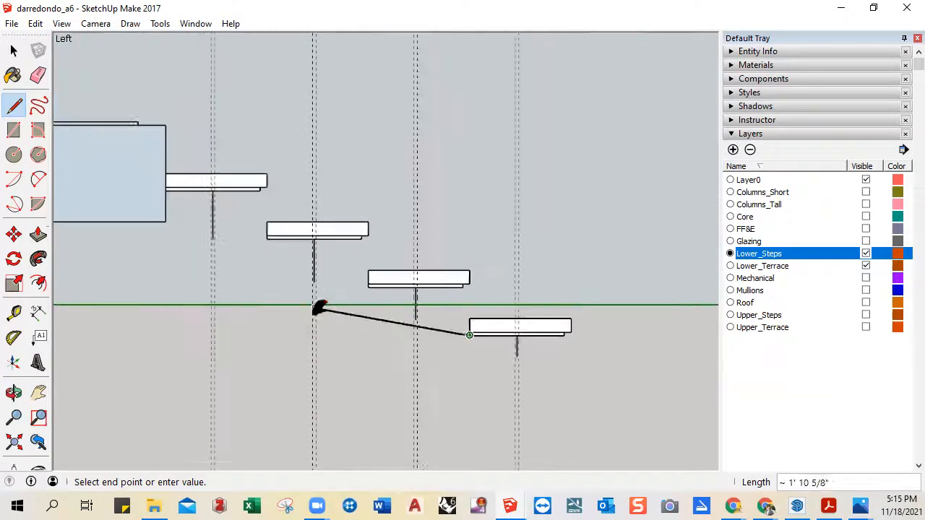
shift+middle_drag(315, 305, 407, 357)
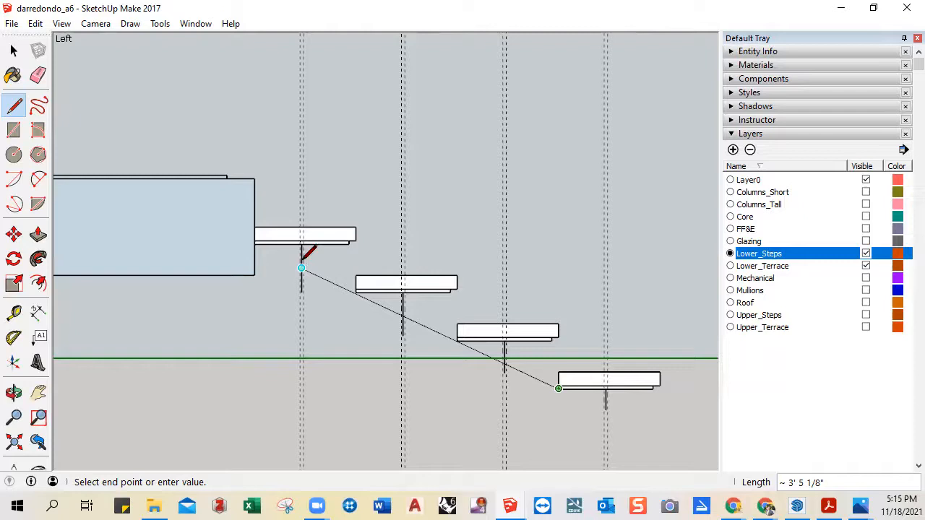
scroll(301, 268, up, 1)
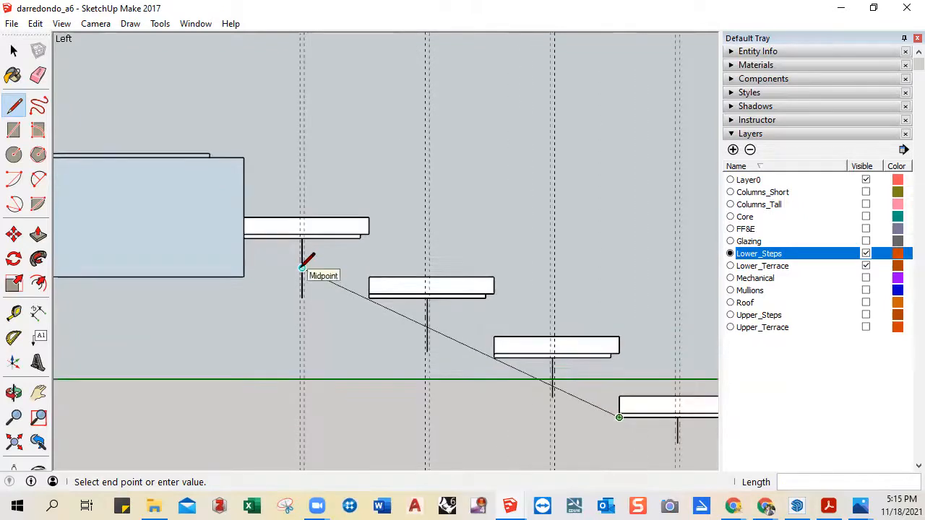
scroll(302, 270, up, 1)
scroll(303, 278, up, 1)
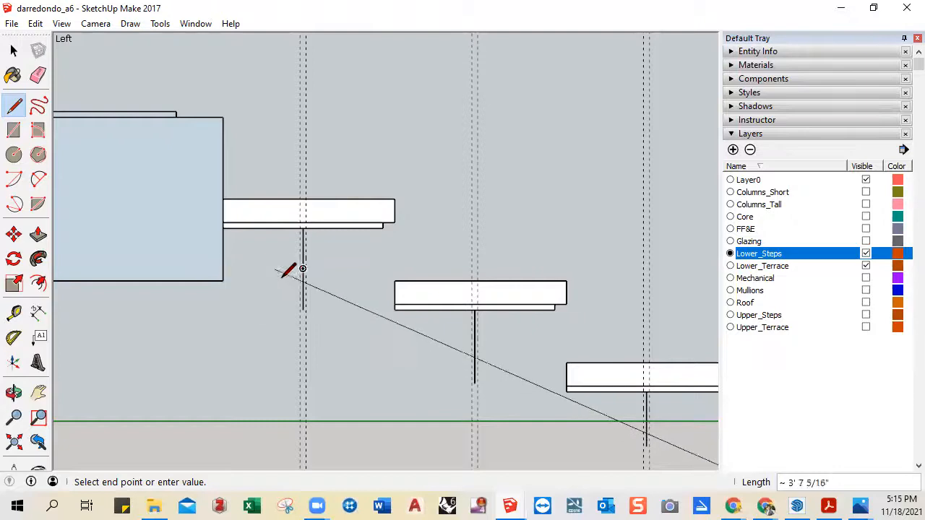
scroll(330, 309, down, 1)
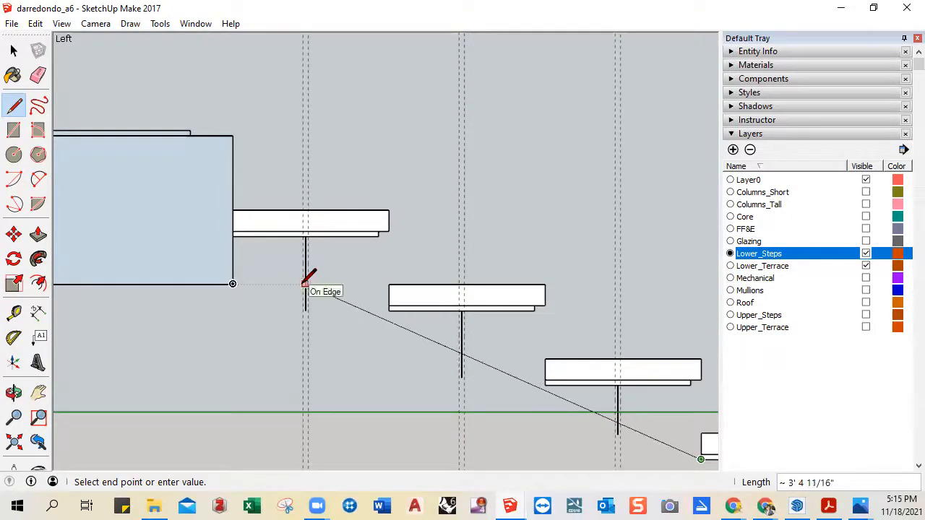
scroll(305, 283, down, 1)
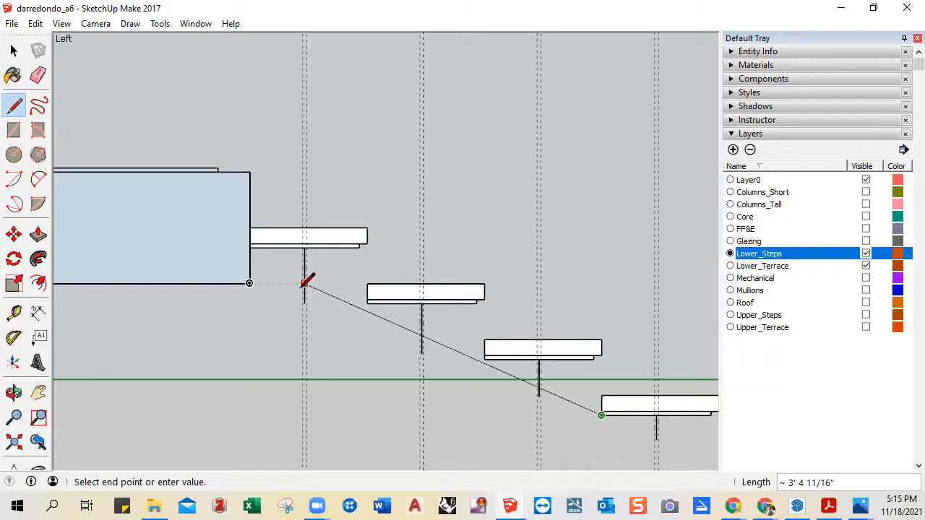
key(Escape)
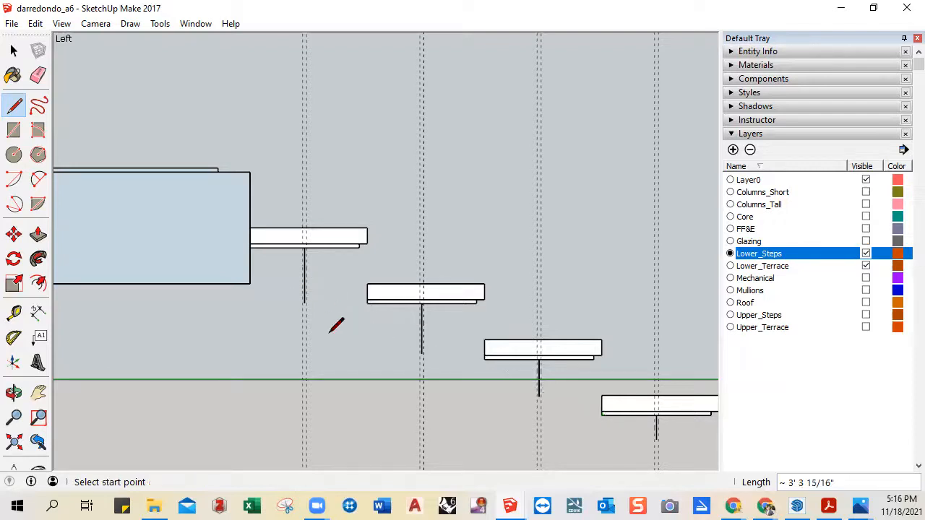
- Draw a horizontal line from the lower terrace's bottom corner to the outer vertical guide beneath the top tread
scroll(249, 284, up, 2)
click(249, 279)
scroll(321, 277, up, 2)
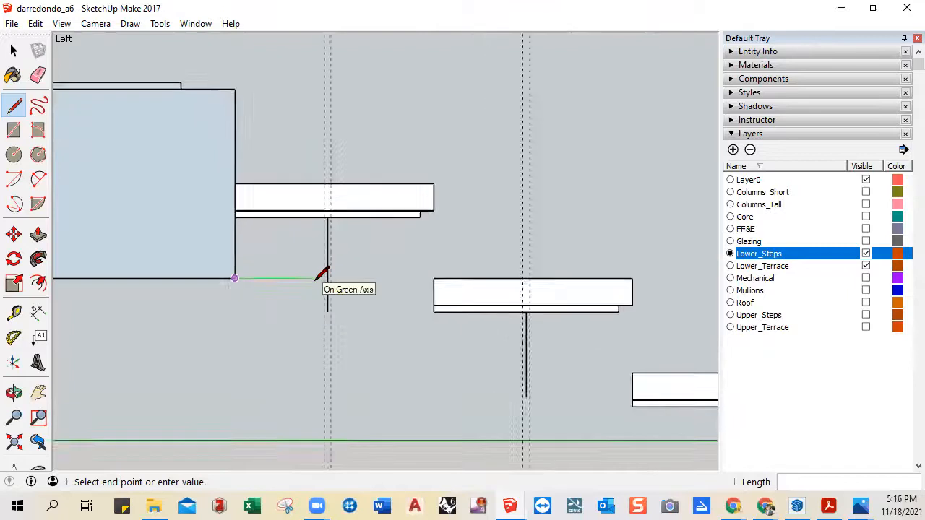
click(334, 277)
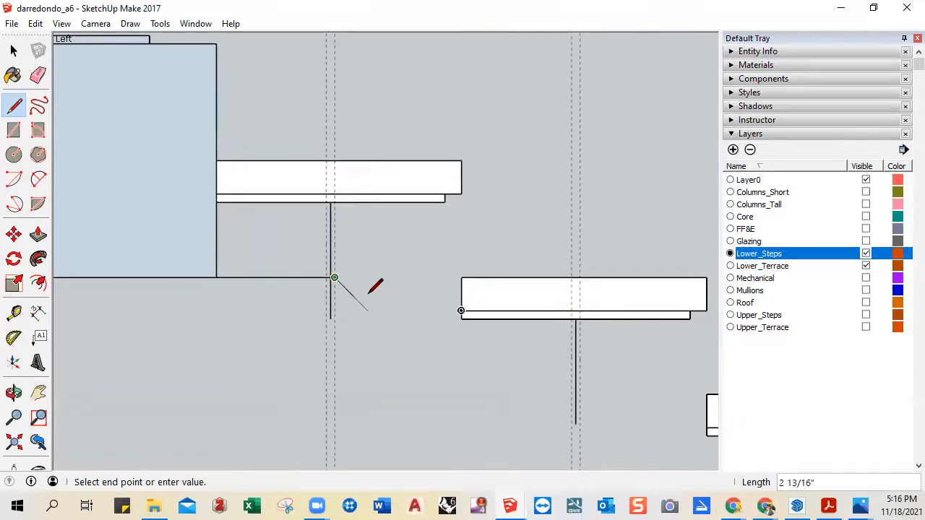
scroll(376, 289, down, 4)
shift+middle_drag(491, 373, 320, 286)
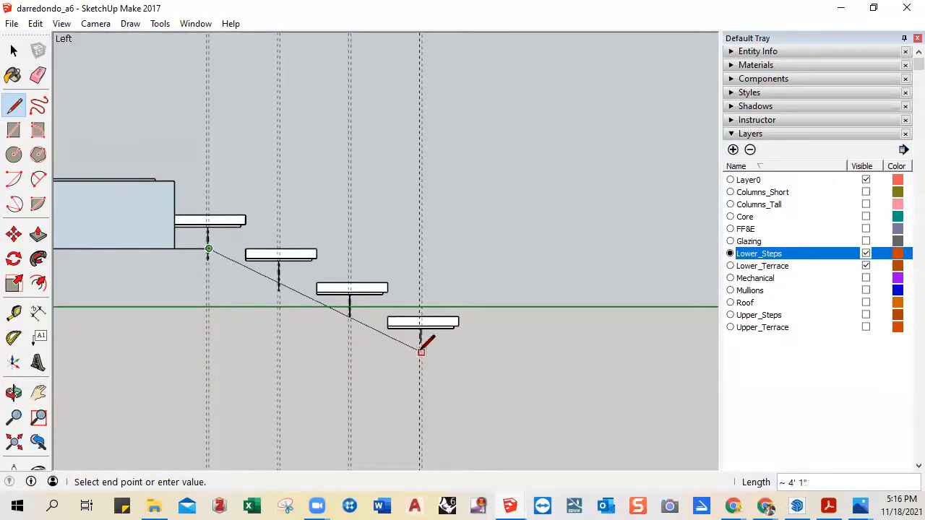
scroll(424, 346, up, 2)
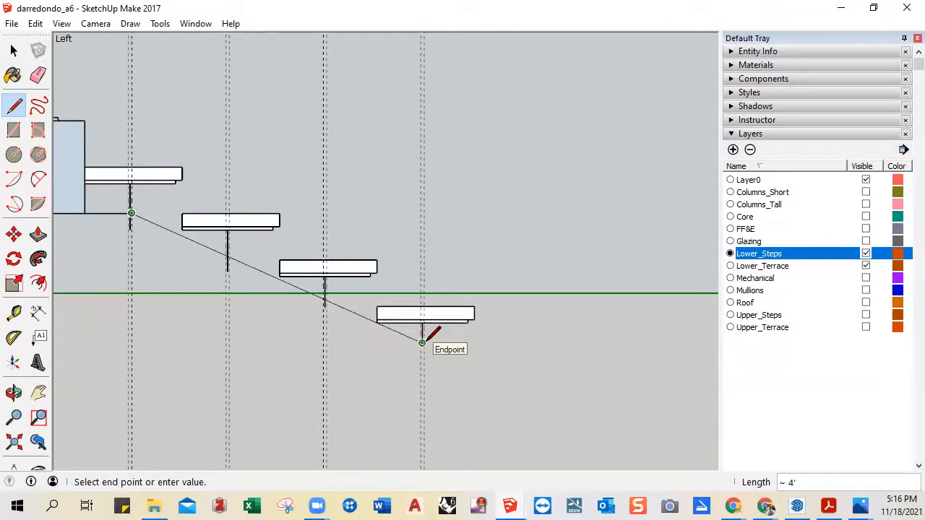
scroll(423, 352, up, 1)
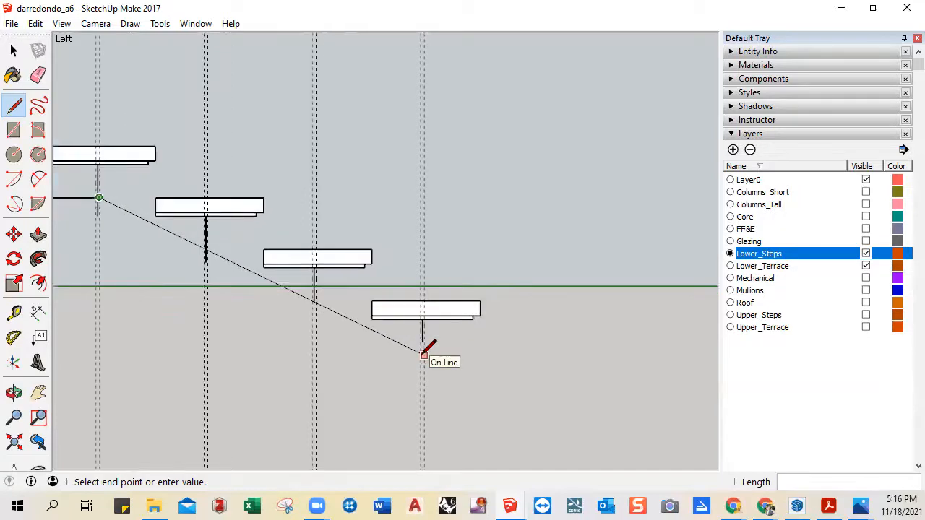
shift+middle_drag(422, 352, 554, 351)
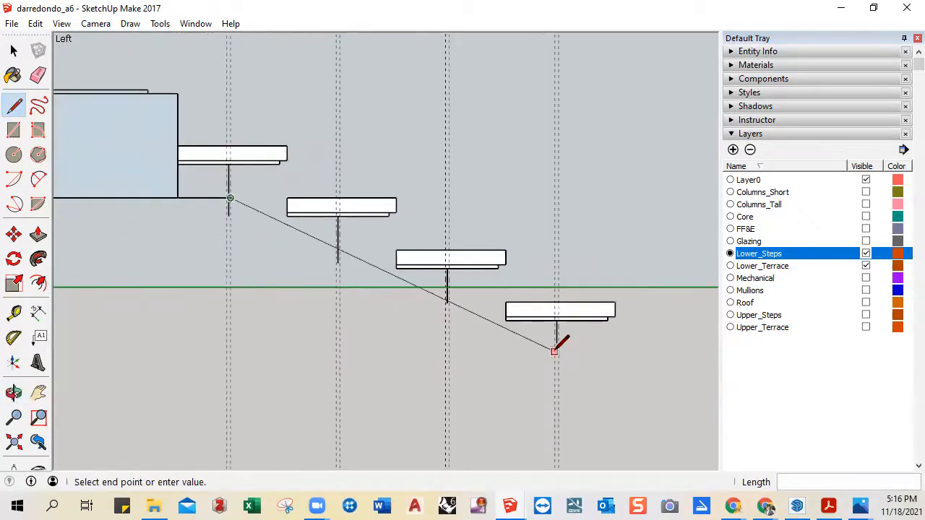
scroll(551, 344, up, 1)
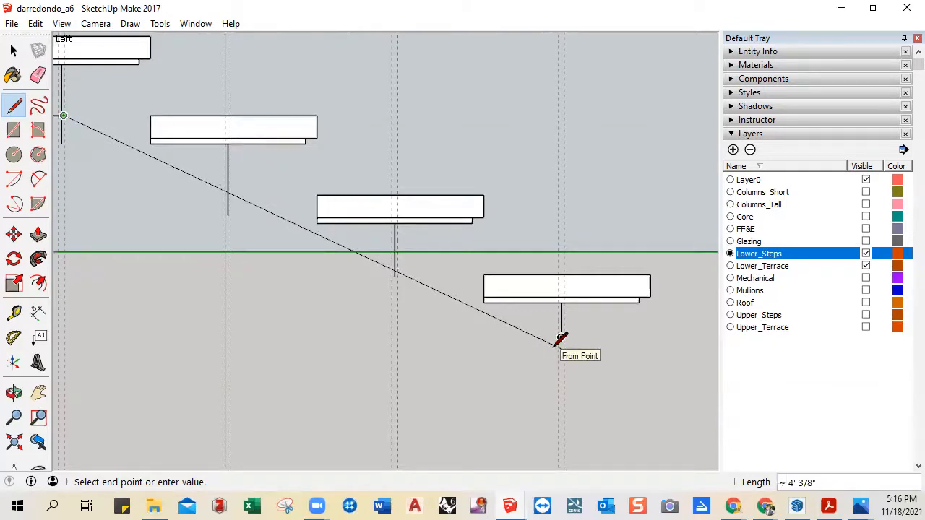
scroll(560, 339, down, 2)
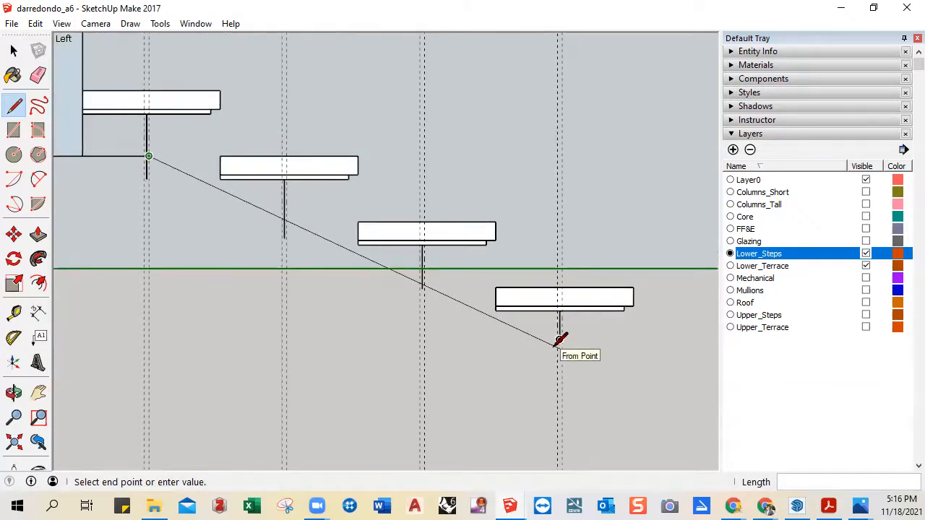
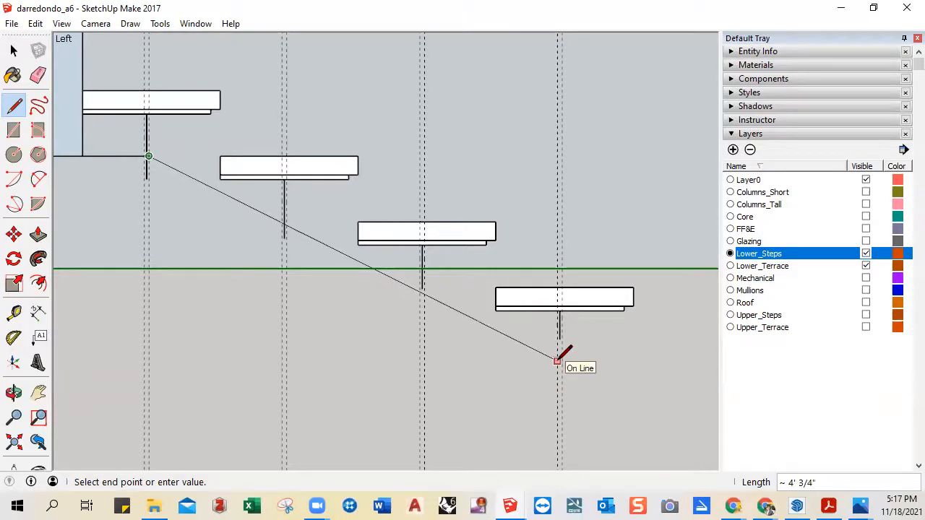
key(space)
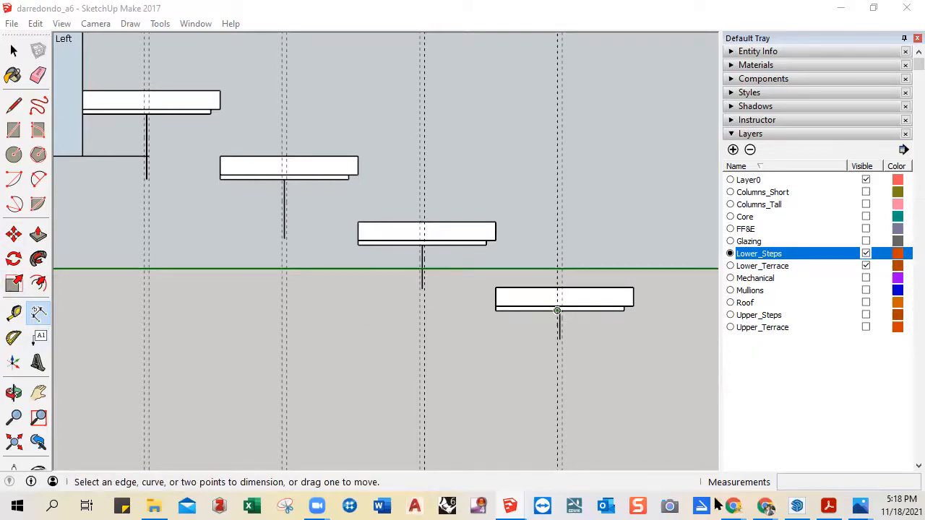
- Check the lower steps in the FarnsworthHouse15.jpg photo, and place a horizontal guide 2" below the bottom tread's underside
mouse_move(870, 504)
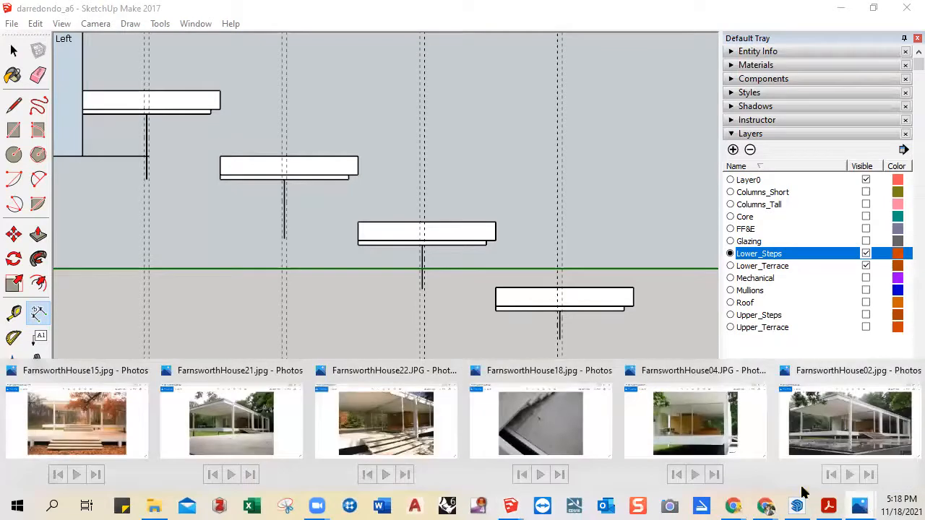
click(103, 448)
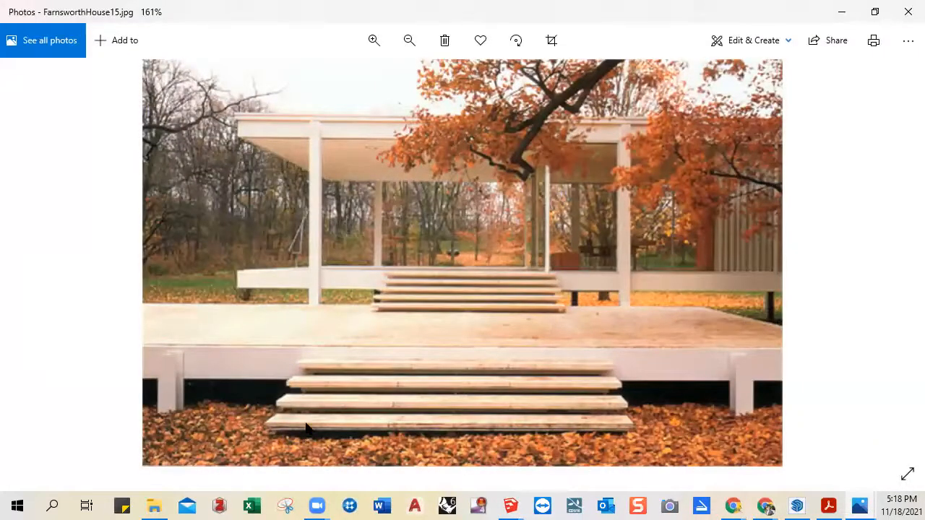
click(841, 12)
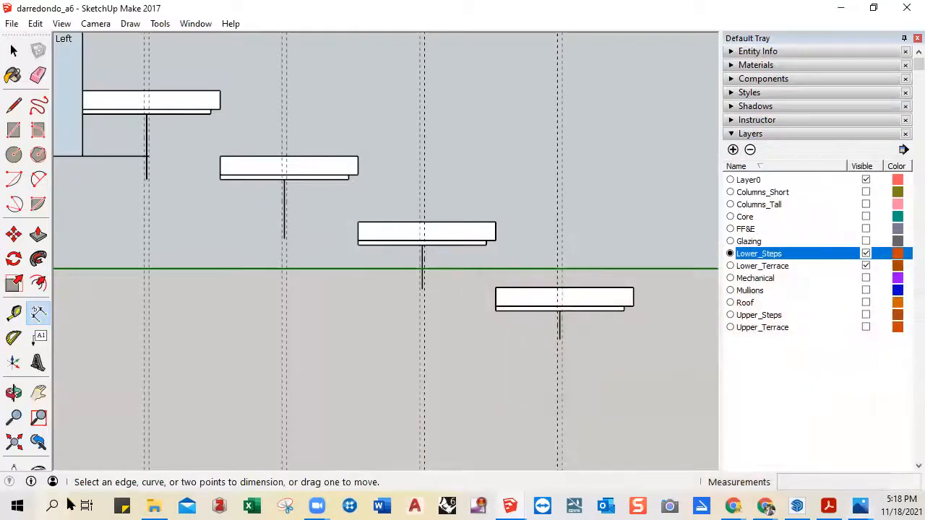
click(14, 312)
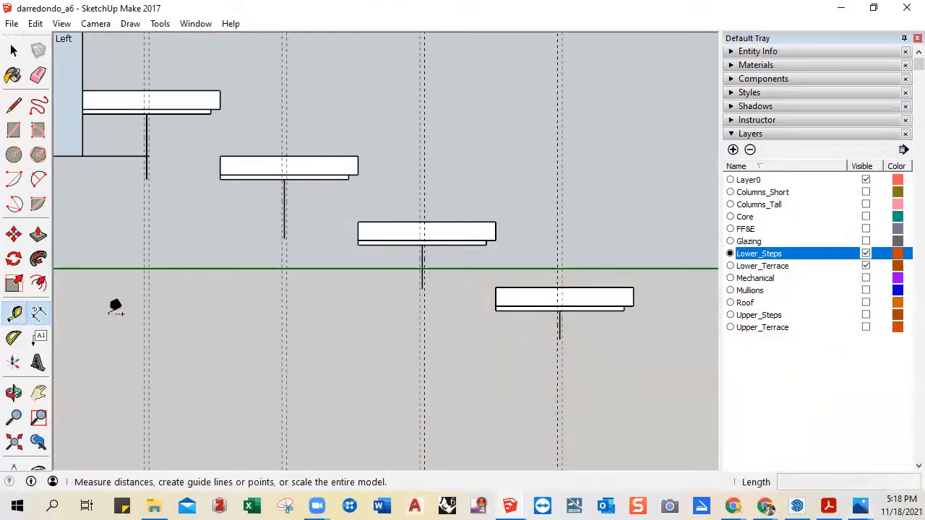
click(526, 311)
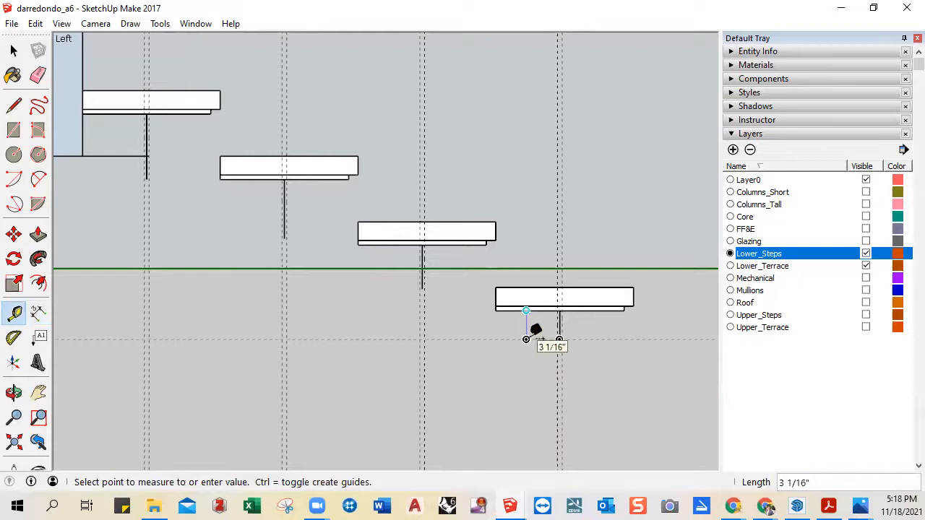
text(2)
key(Return)
key(space)
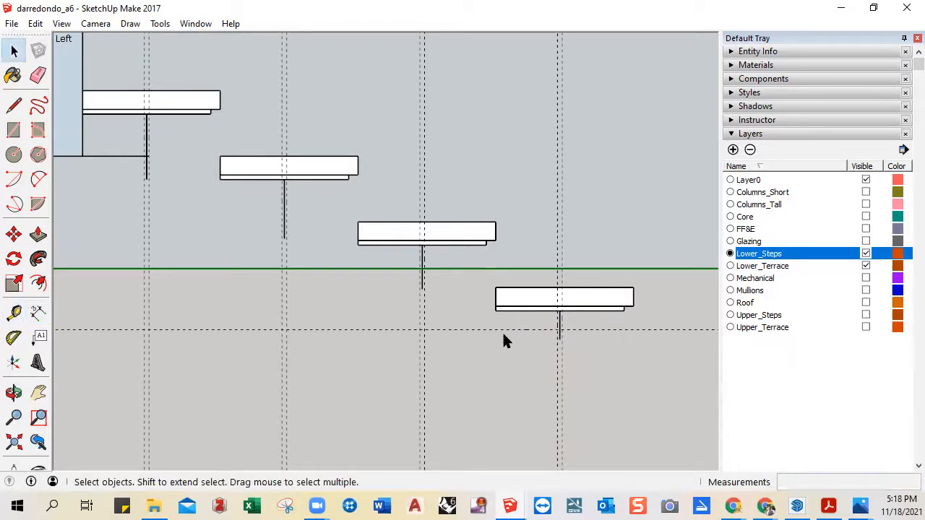
- Draw a line about 6 5/8" long on the horizontal guide, from the bottom tread's inner vertical guide to directly below its inner corner
click(14, 105)
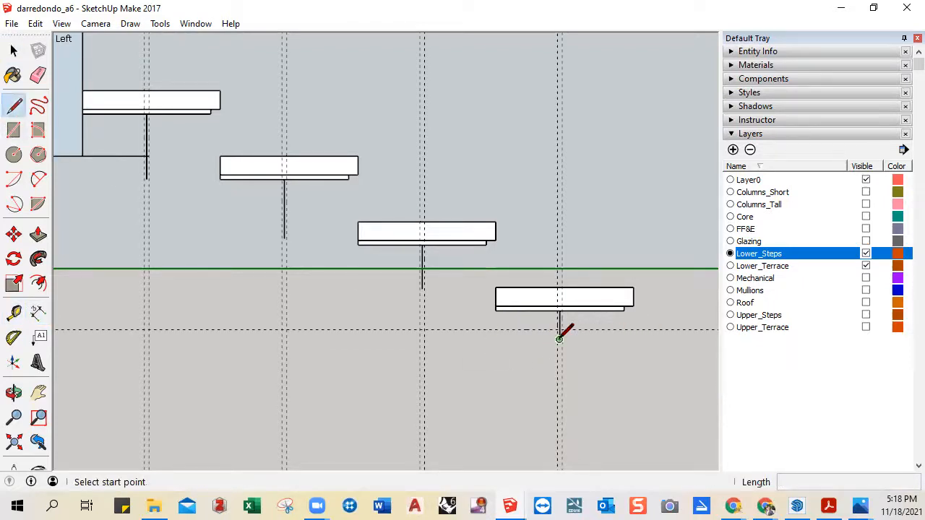
scroll(562, 325, up, 3)
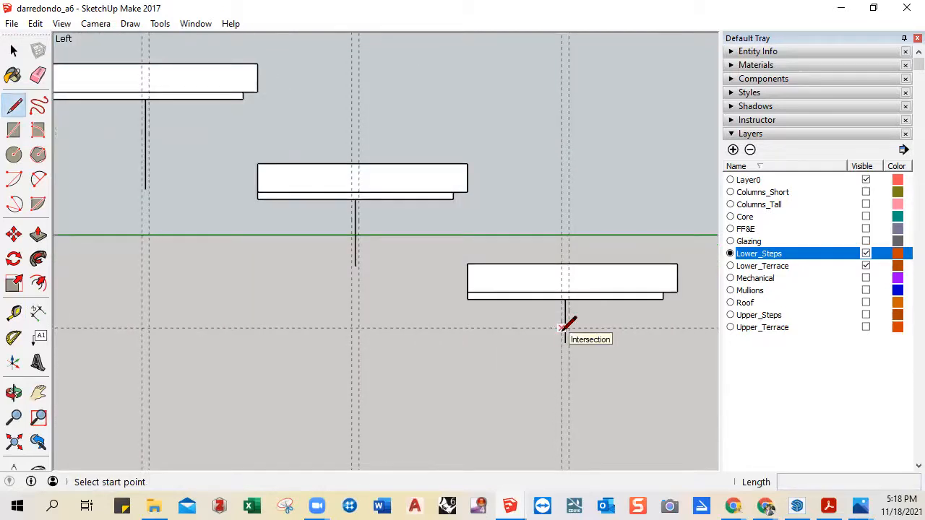
click(562, 329)
scroll(466, 328, down, 1)
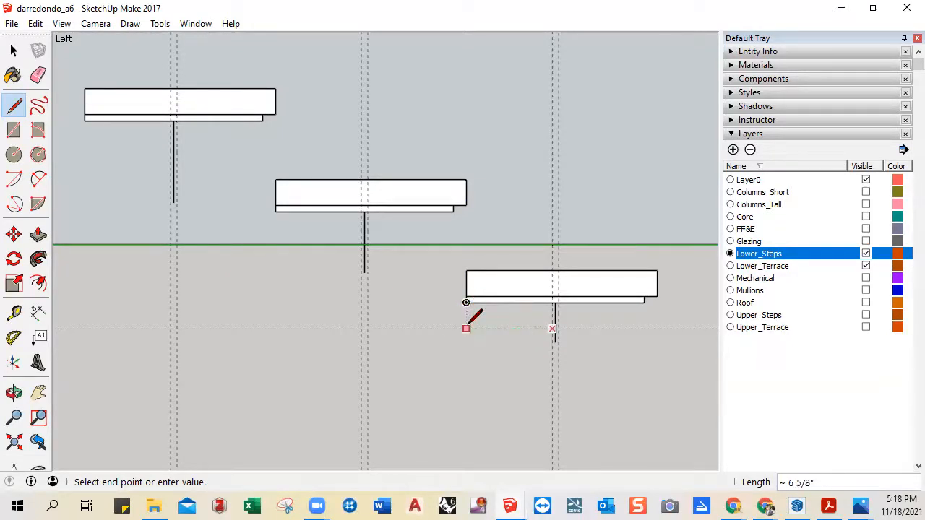
click(466, 328)
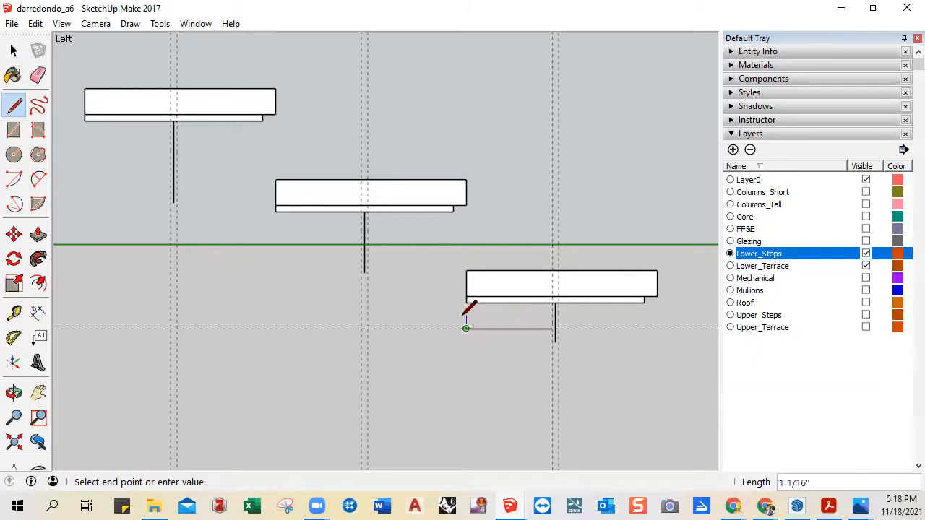
- Connect the bottom tread's horizontal line with a diagonal to the end of the terrace line beneath the top tread, and finish the line
scroll(349, 267, down, 2)
mouse_move(367, 285)
middle_down()
mouse_move(439, 316)
mouse_move(300, 254)
middle_up()
scroll(226, 166, up, 2)
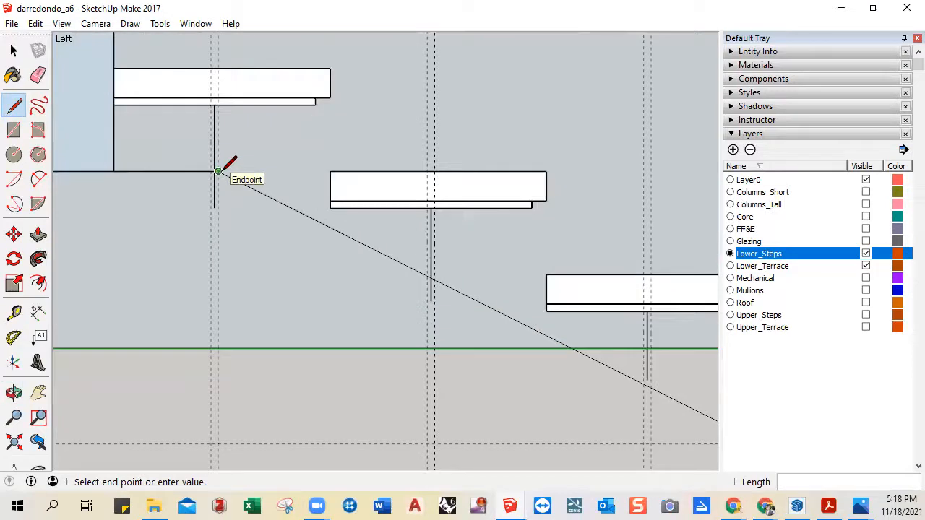
click(218, 172)
key(space)
scroll(264, 304, down, 2)
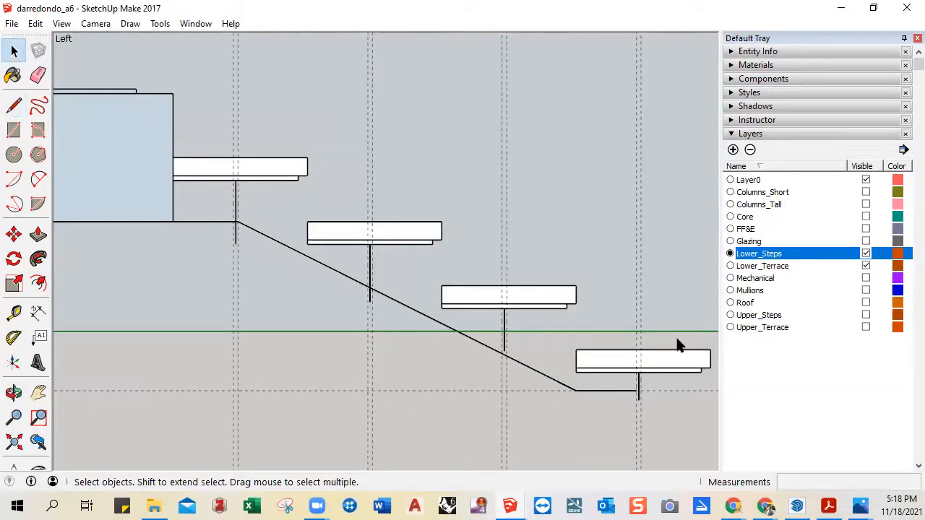
- Draw lines from the open end of the lower stringer outline up to the lowest step's underside and along it to the step's inner corner
key(l)
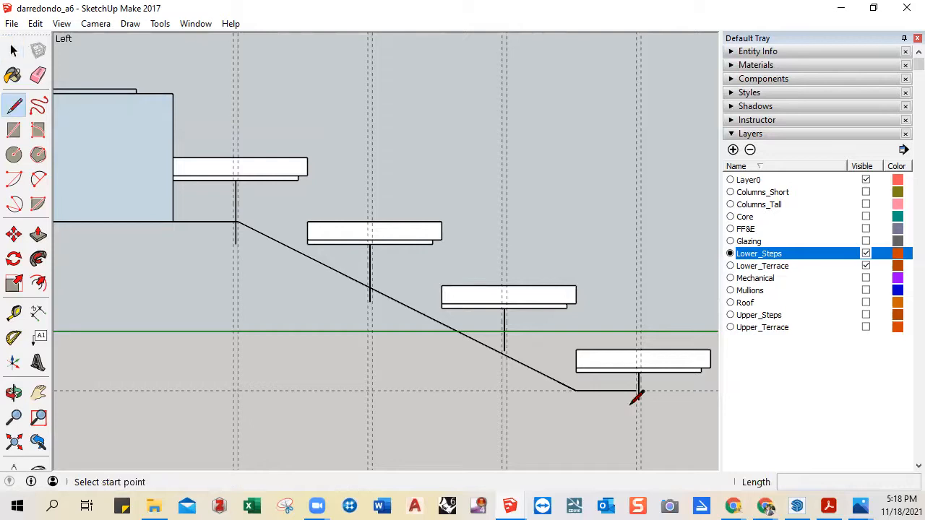
scroll(627, 401, up, 1)
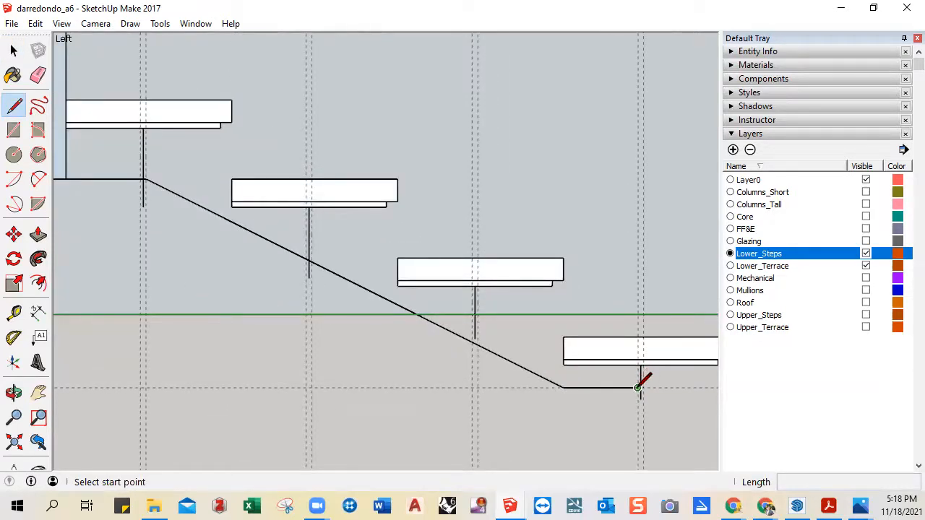
click(637, 388)
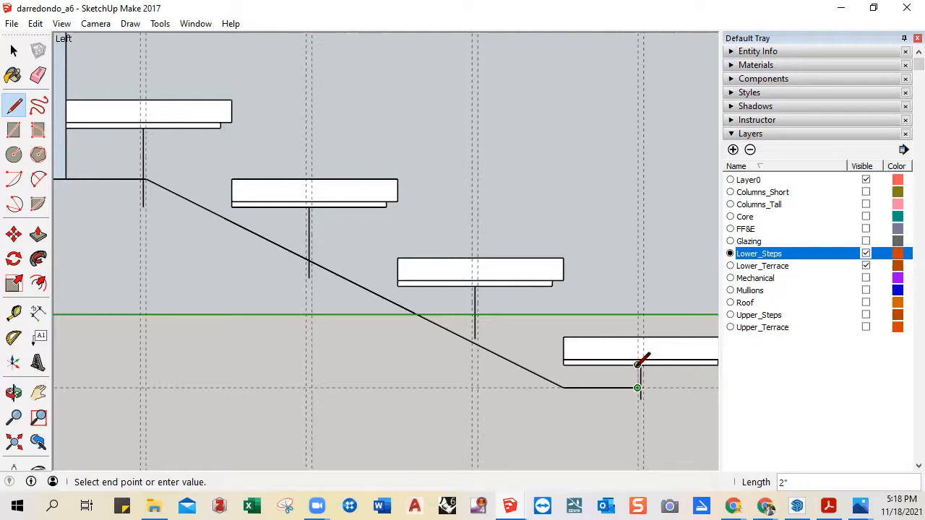
click(637, 363)
click(562, 364)
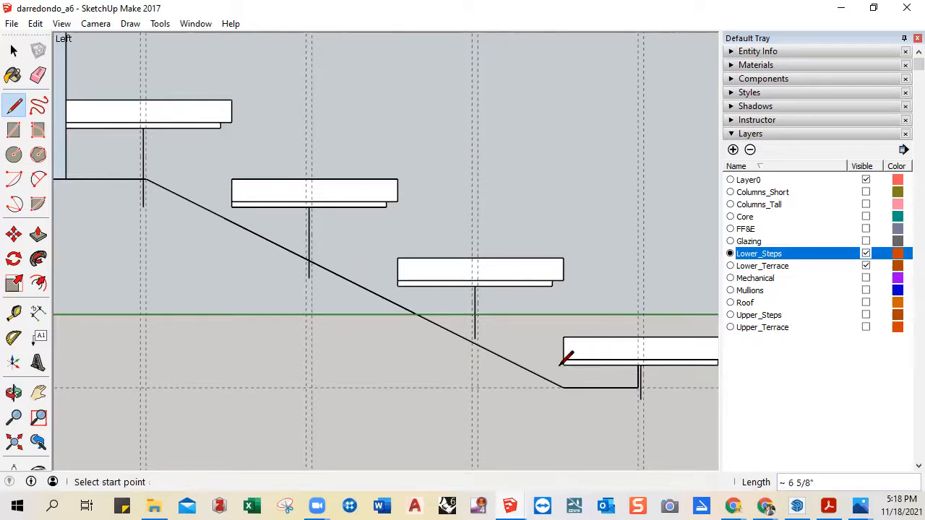
- Draw the sloped upper stringer edge from that corner, parallel to the lower sloped edge, ending at the guide under the top step
click(563, 364)
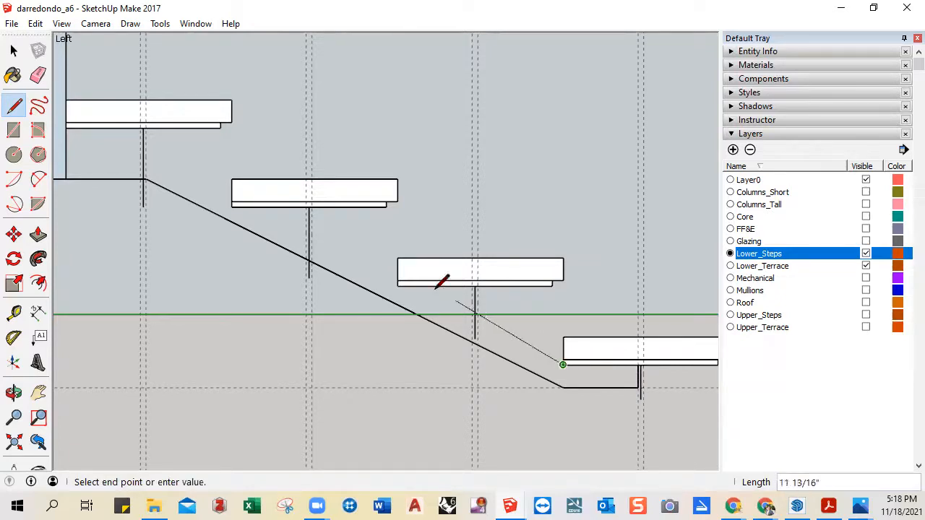
scroll(400, 266, down, 1)
scroll(394, 270, down, 1)
shift+middle_drag(419, 280, 545, 316)
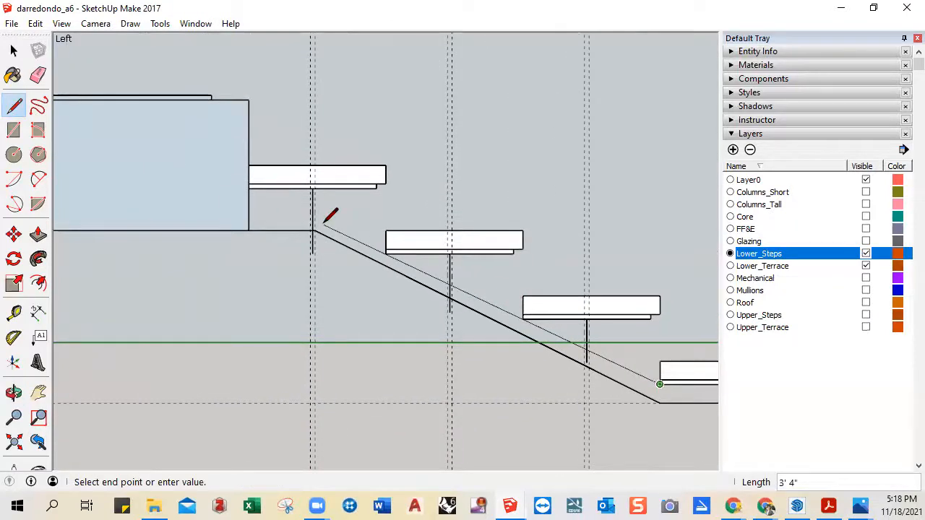
scroll(321, 222, up, 3)
scroll(311, 219, up, 1)
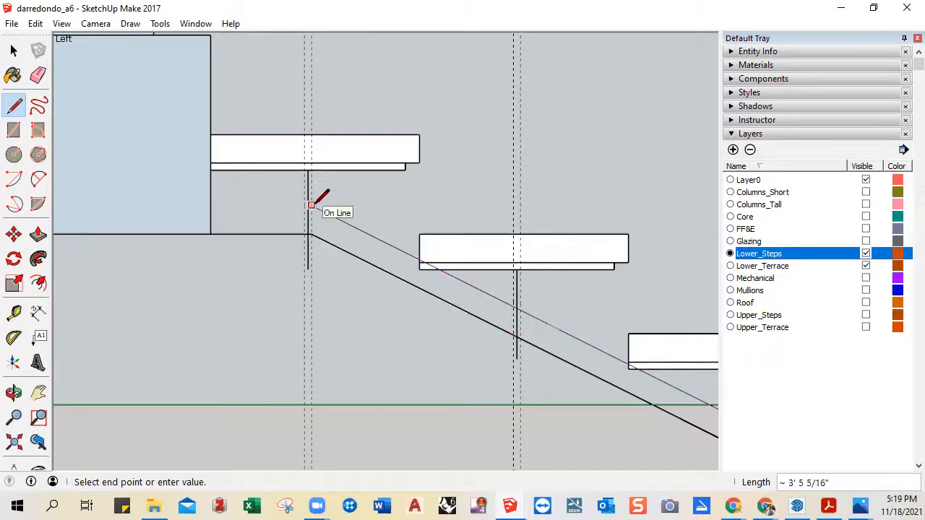
scroll(308, 204, up, 3)
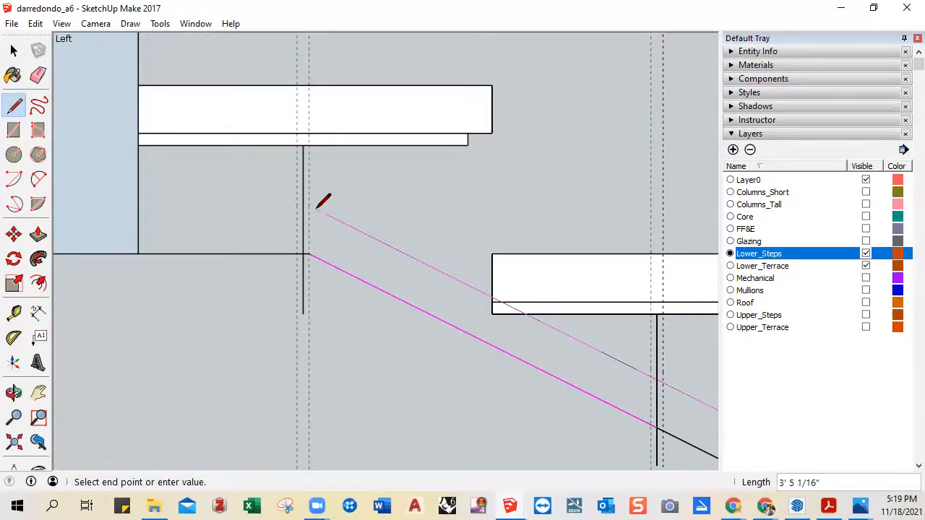
click(309, 206)
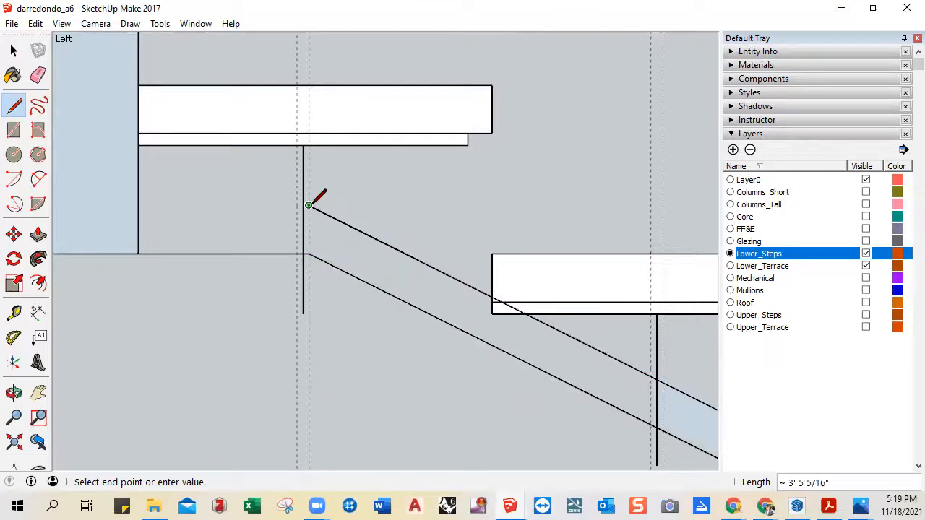
click(139, 205)
scroll(150, 189, up, 2)
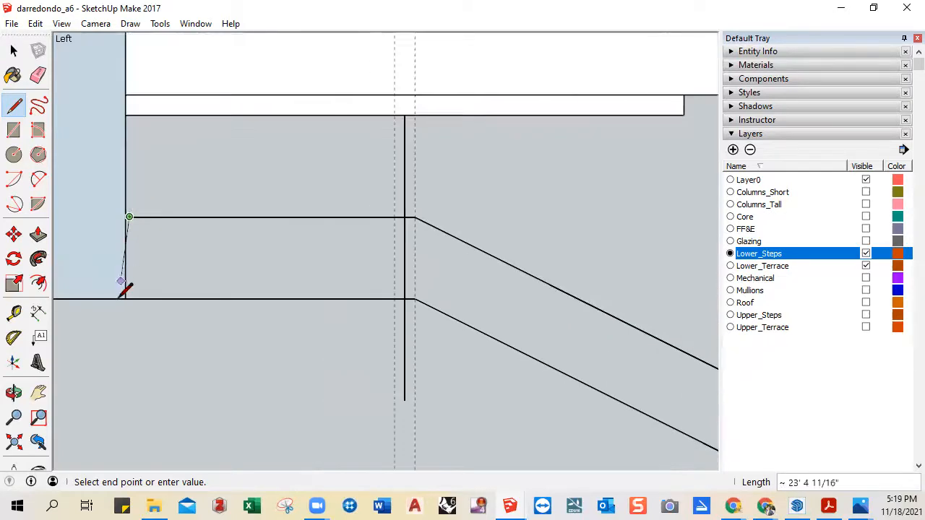
key(Escape)
key(ctrl+z)
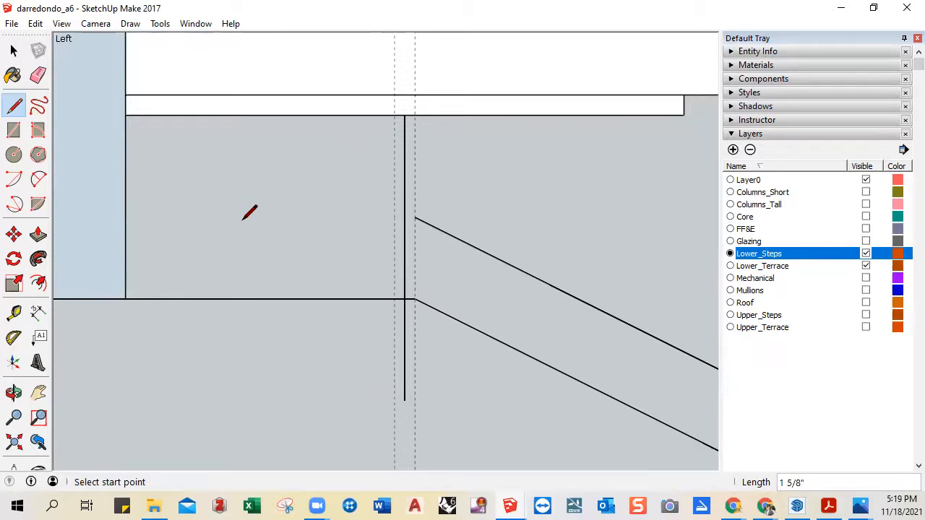
- Draw a horizontal line from the top of the sloped edge to the edge of the terrace
click(415, 216)
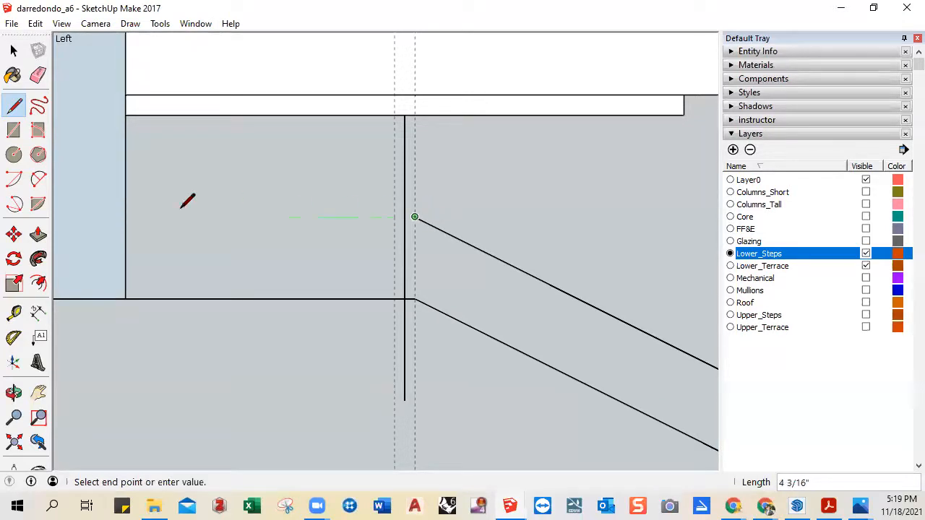
click(125, 217)
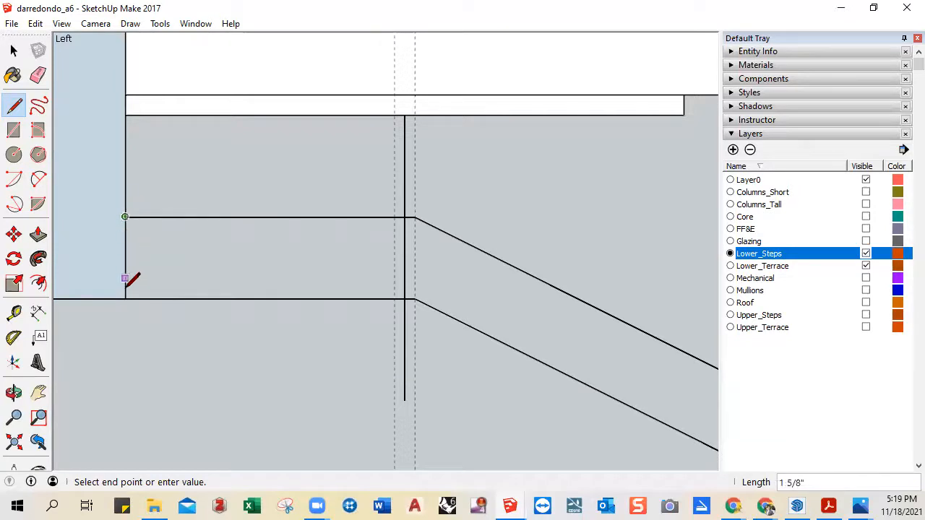
key(space)
- Delete the two misaligned lines that run from the upper ends of the sloped stringer edges to the far terrace corner
scroll(270, 371, down, 6)
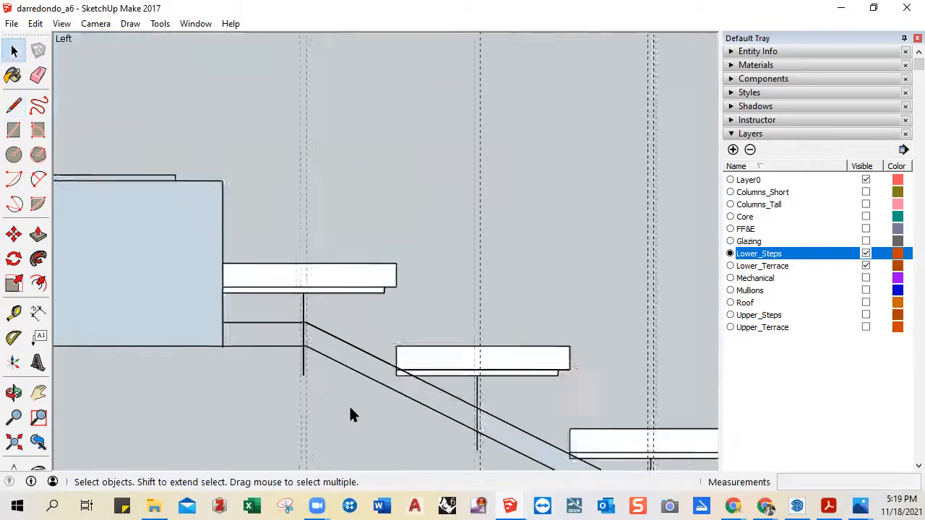
middle_drag(378, 415, 380, 286)
scroll(658, 377, up, 4)
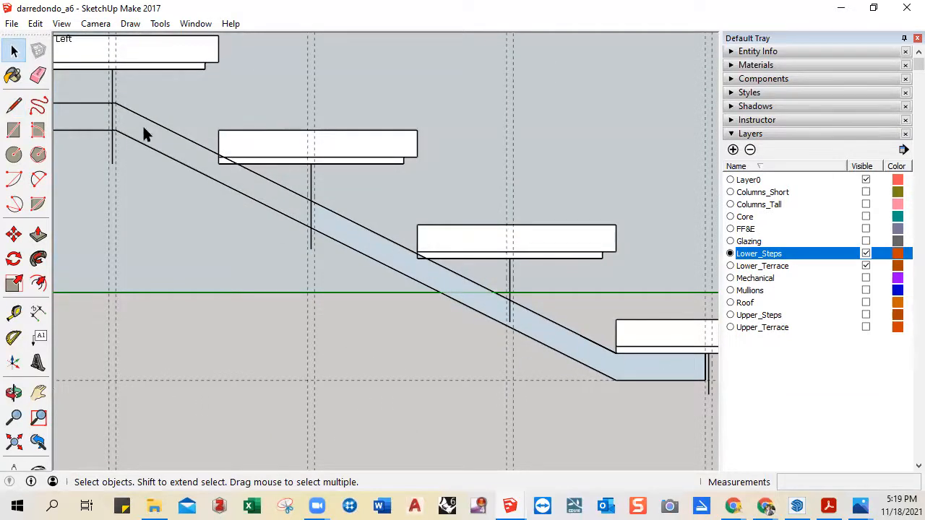
middle_drag(432, 304, 367, 264)
scroll(289, 215, down, 5)
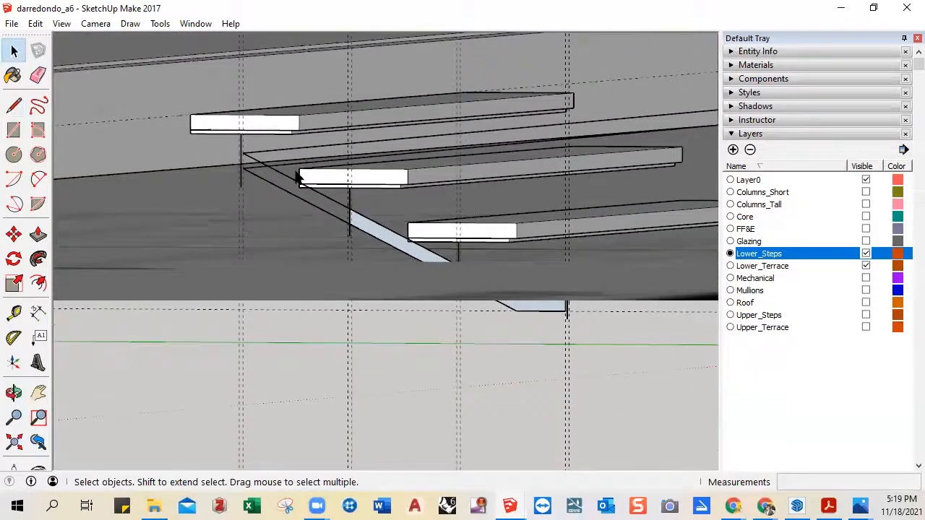
scroll(307, 186, down, 1)
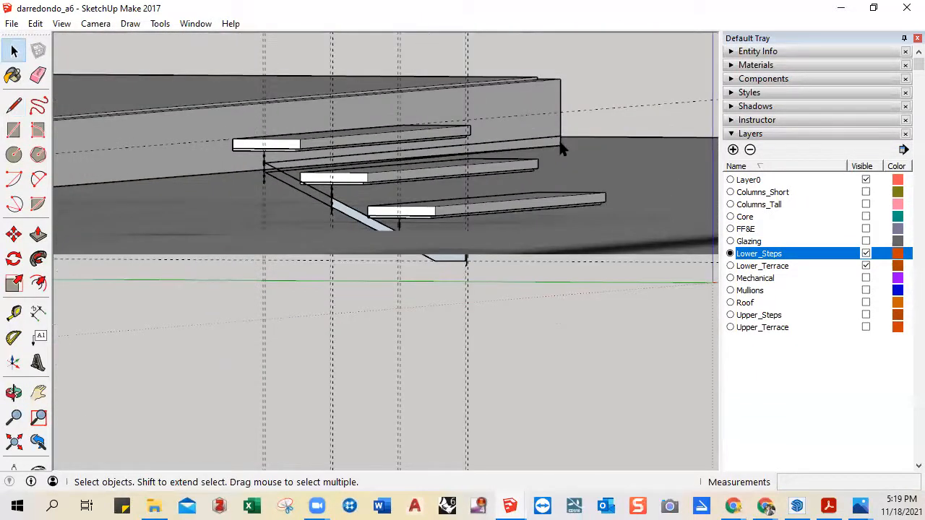
scroll(274, 171, up, 3)
click(278, 158)
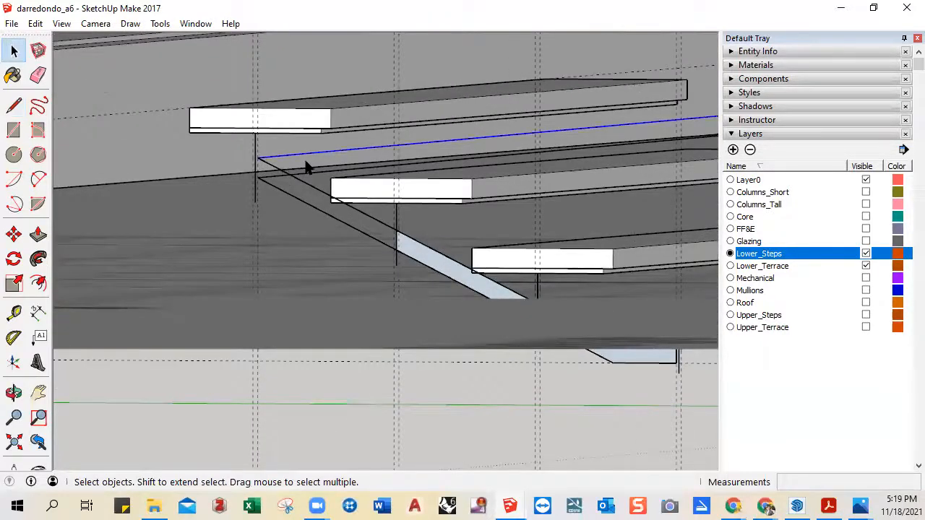
key(Escape)
click(273, 182)
key(Escape)
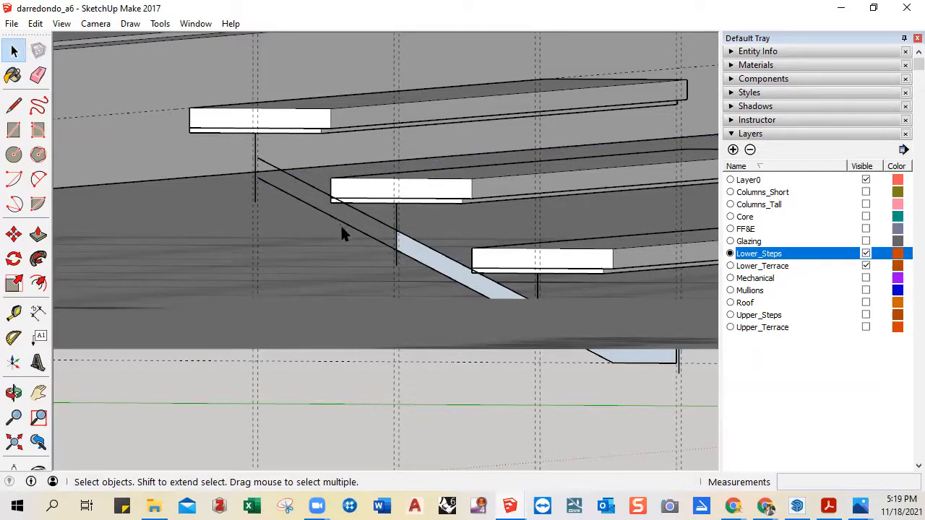
- Close the stringer profile with a level section under the top step, joining the two sloped edges at the terrace wall
middle_drag(219, 208, 369, 244)
key(l)
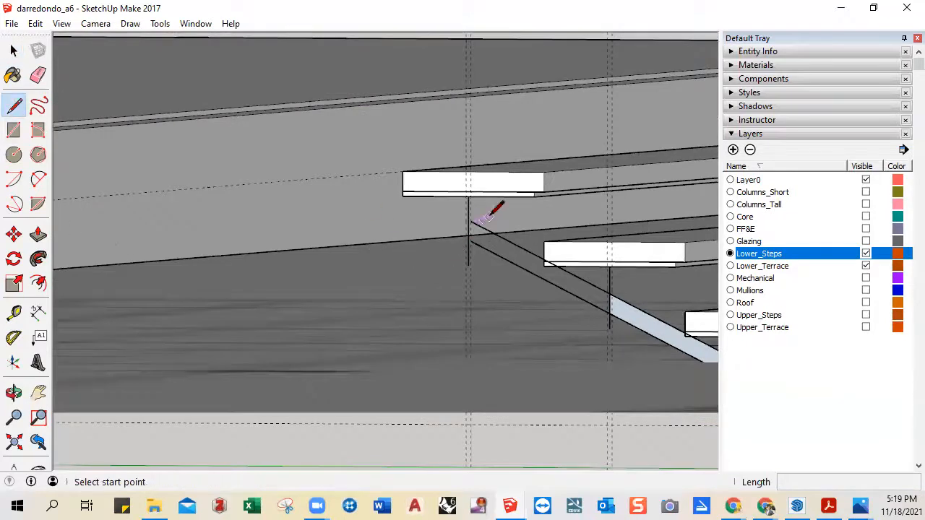
scroll(478, 220, up, 2)
click(462, 225)
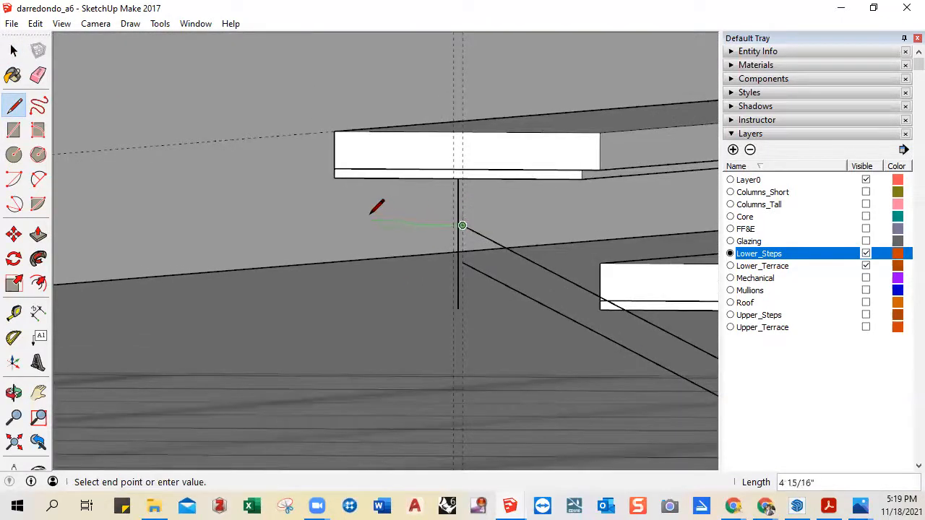
click(313, 215)
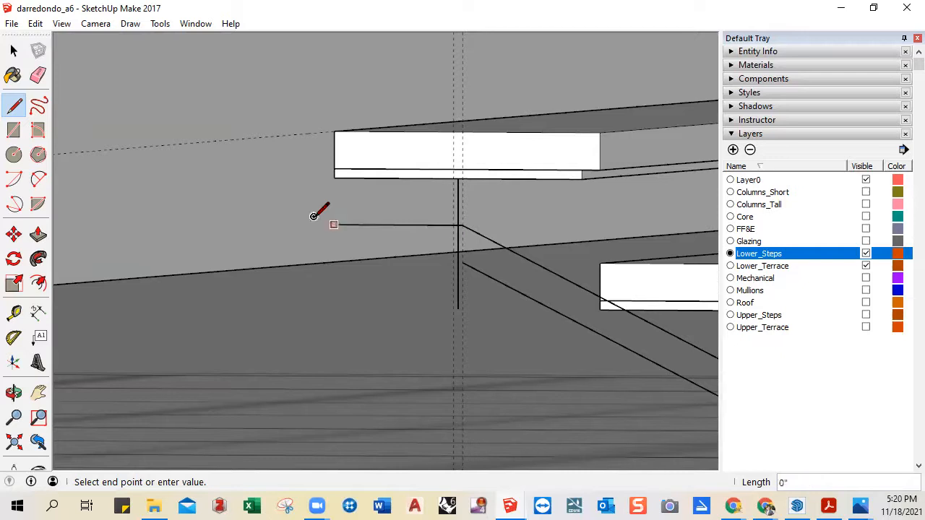
click(334, 262)
click(462, 262)
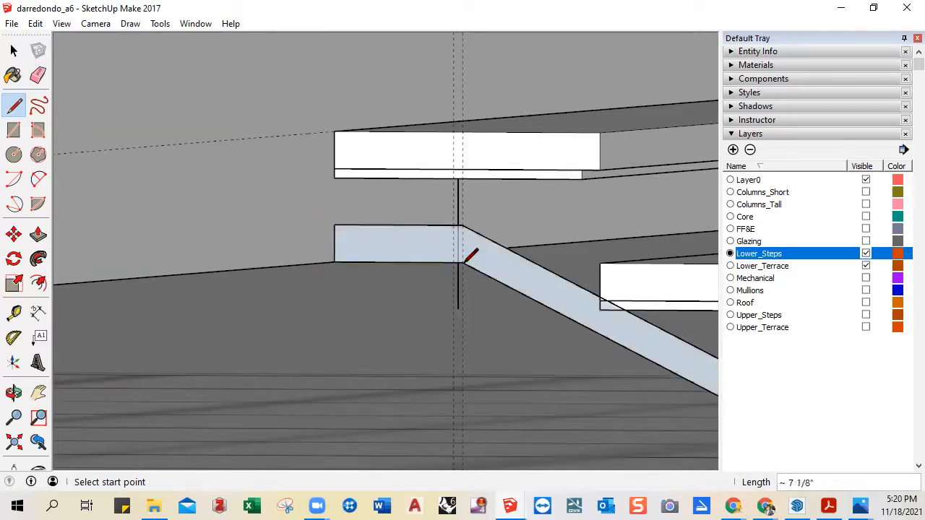
key(space)
- Delete the vertical line segments that cross the stringer profile and extend below it under the top step
scroll(466, 276, down, 5)
shift+middle_drag(485, 303, 405, 281)
scroll(372, 268, down, 1)
scroll(377, 246, up, 2)
scroll(375, 245, up, 3)
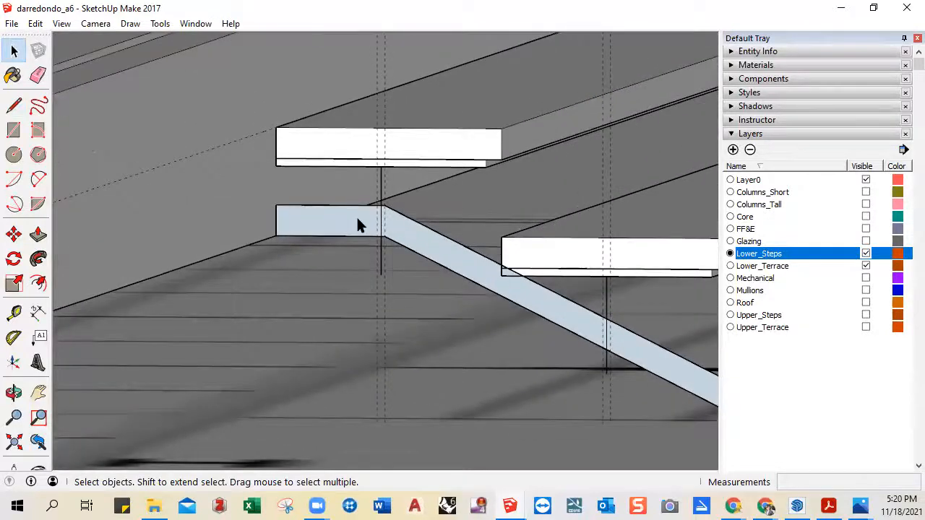
click(357, 225)
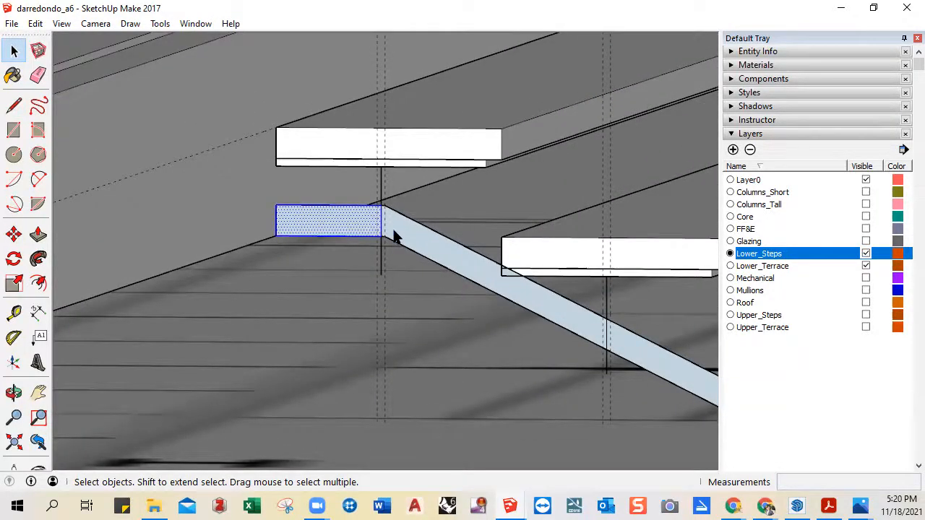
scroll(386, 234, up, 2)
click(375, 222)
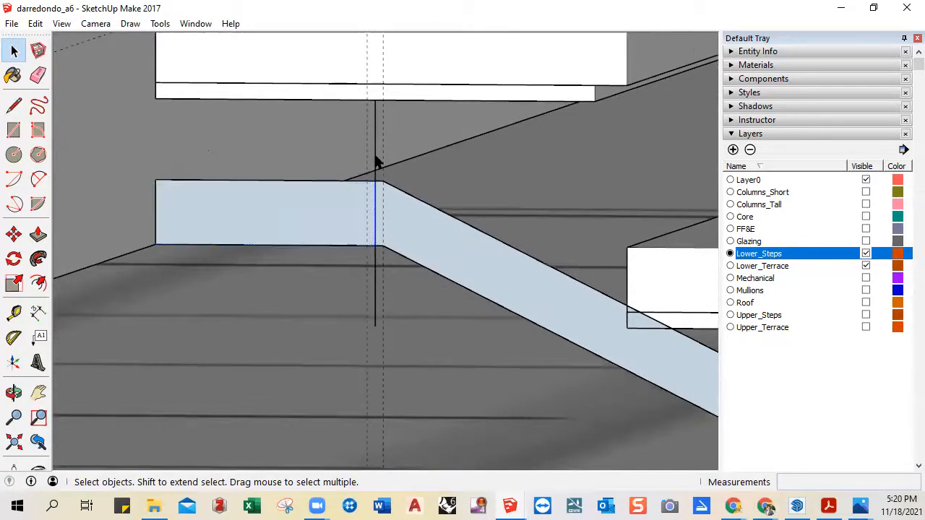
key(Delete)
scroll(379, 258, down, 5)
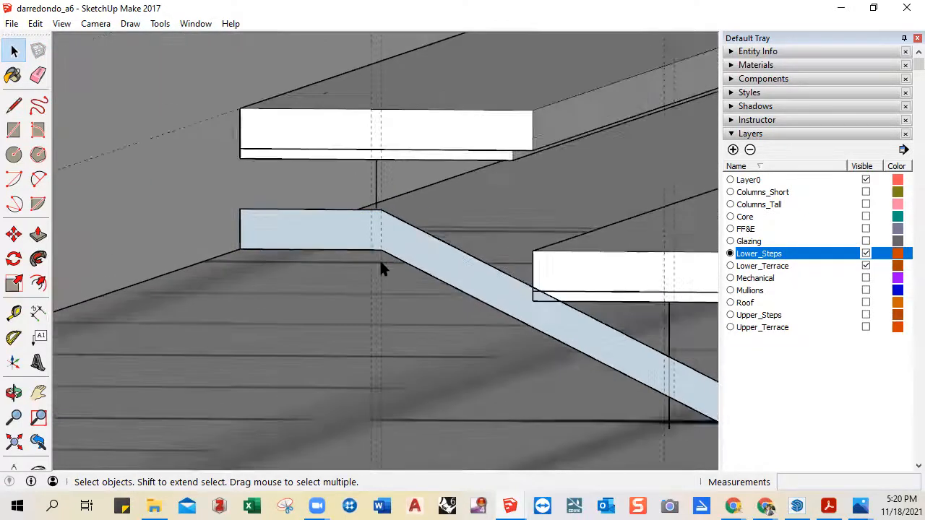
- Delete the remaining vertical centre lines above, across and below the stringer under the steps
scroll(508, 310, up, 2)
middle_drag(517, 327, 517, 363)
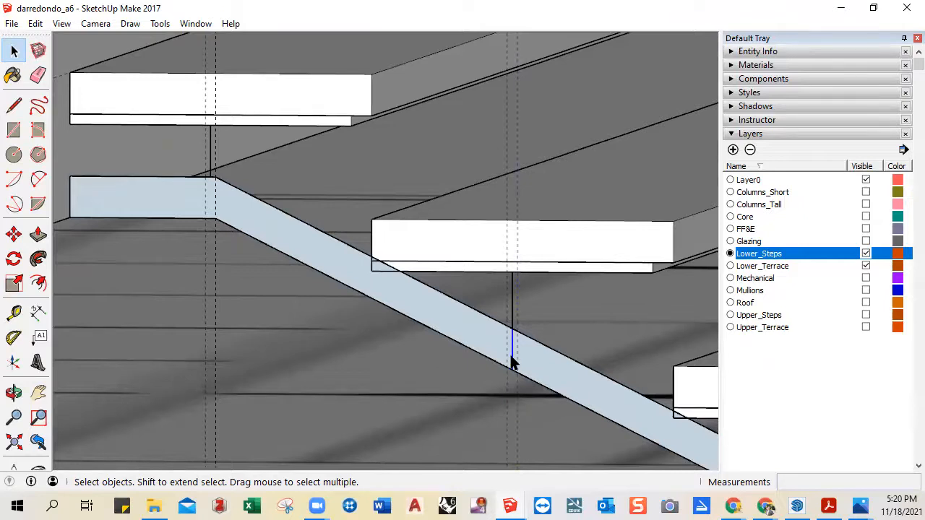
click(512, 315)
middle_drag(574, 273, 456, 364)
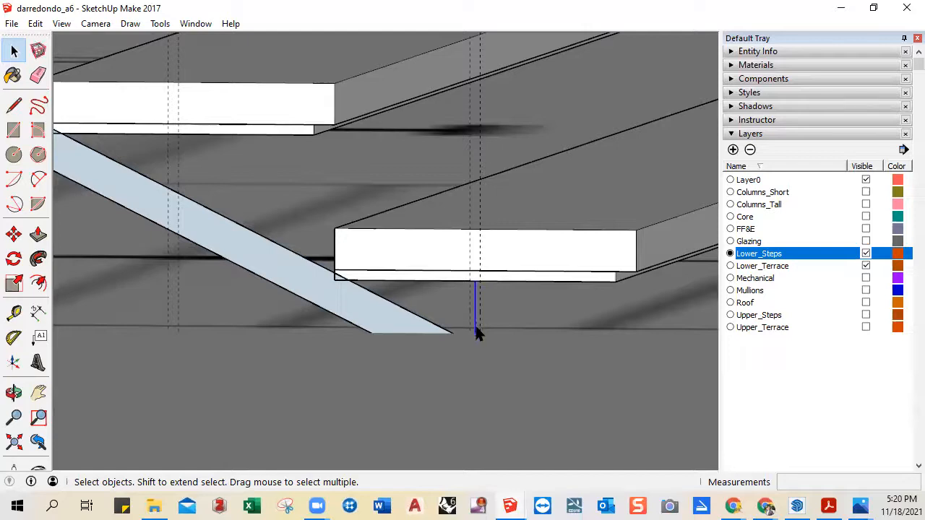
scroll(481, 381, down, 2)
middle_drag(481, 382, 481, 358)
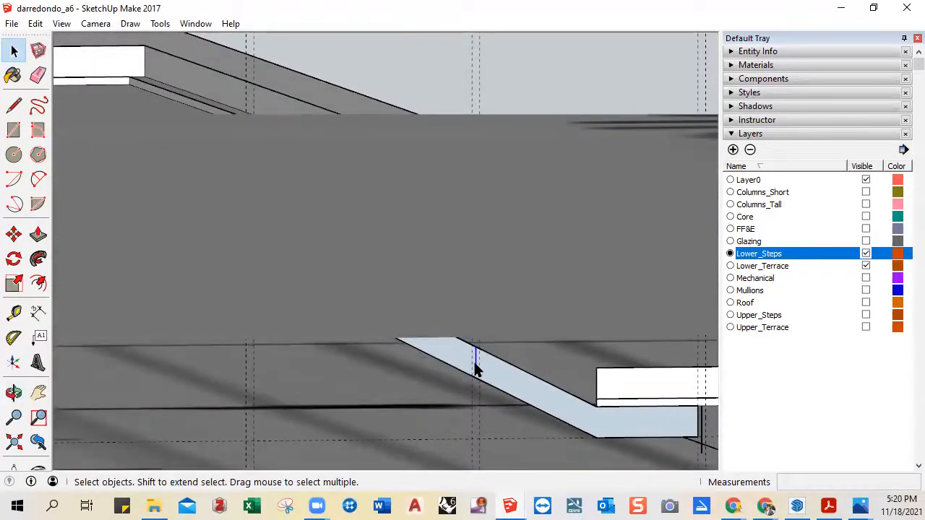
middle_drag(491, 386, 371, 326)
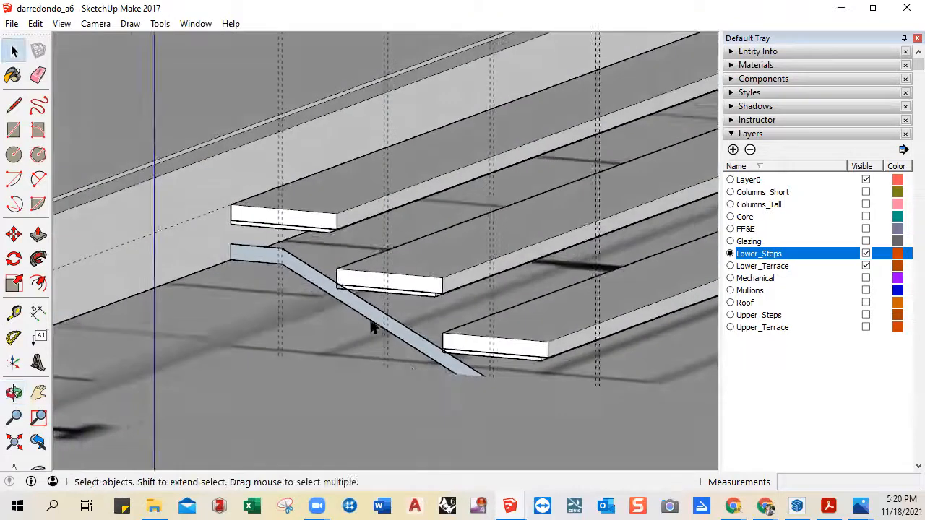
- Group the complete stringer face together with its boundary edges
click(370, 319)
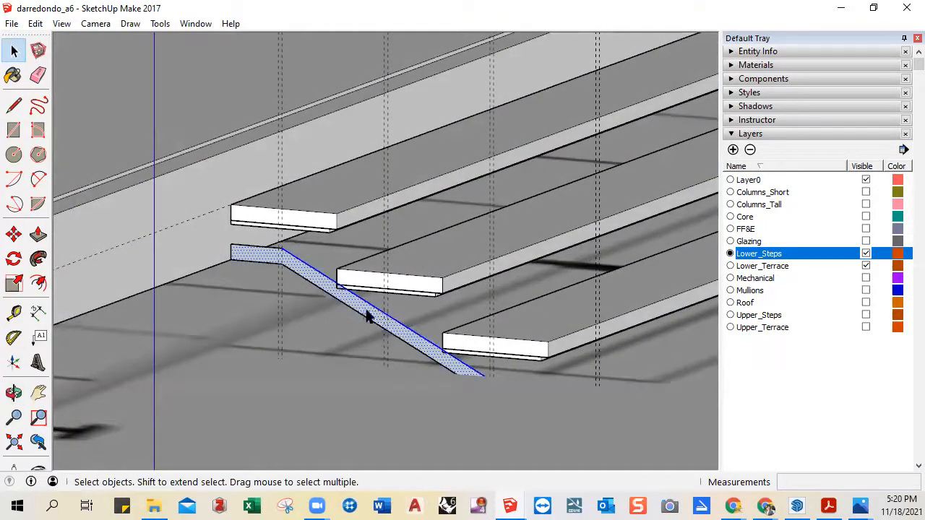
middle_drag(365, 325, 370, 269)
right_click(370, 268)
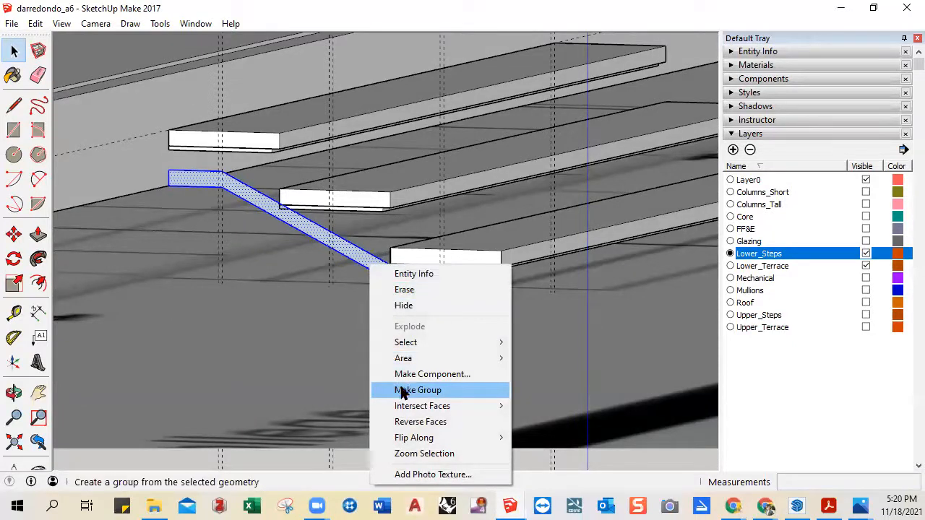
click(403, 390)
- Open the stringer group for editing and reverse its profile face
double_click(353, 261)
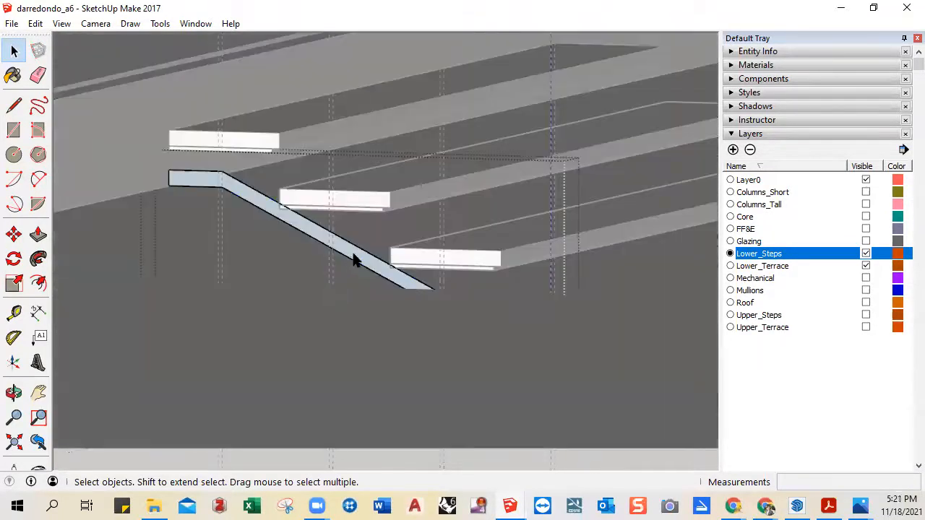
right_click(354, 261)
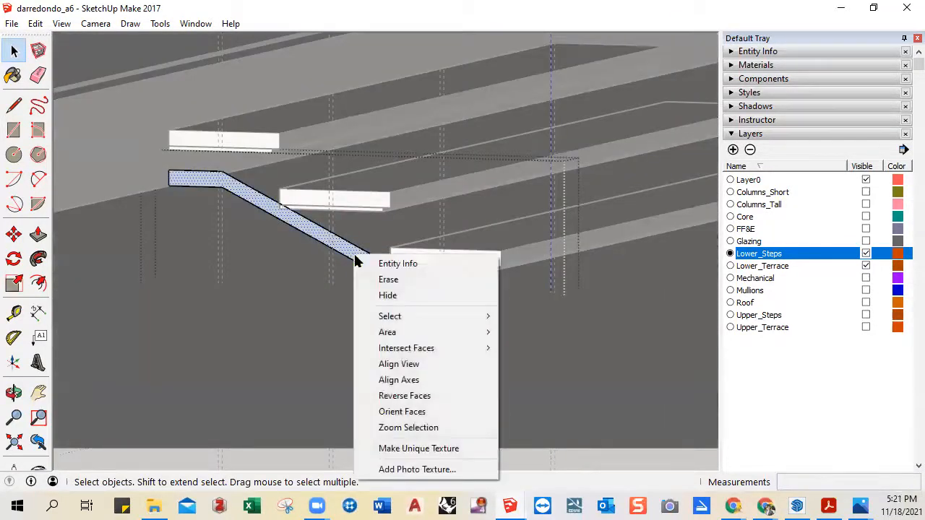
click(402, 397)
- Extrude the stringer profile 2" inward beneath the lower steps with Push/Pull
middle_drag(408, 292, 250, 270)
middle_drag(364, 270, 279, 244)
scroll(279, 245, up, 1)
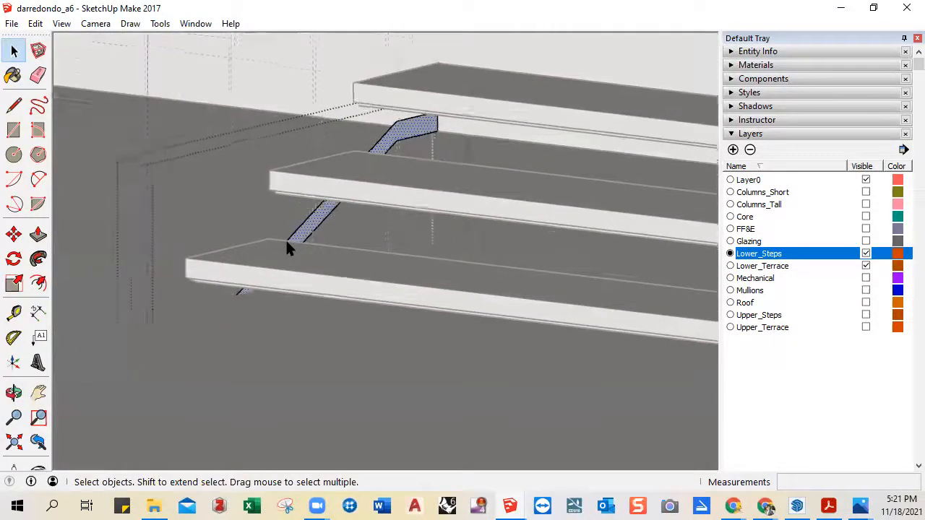
scroll(286, 244, up, 2)
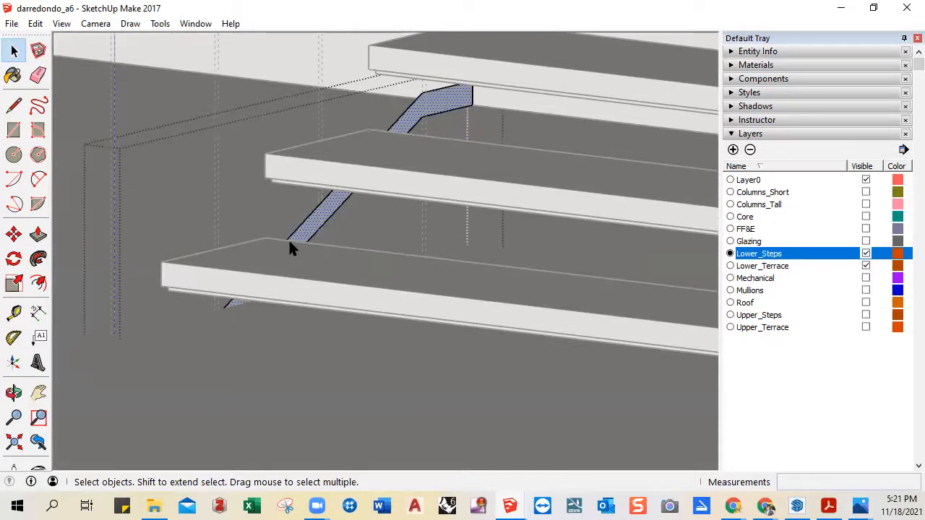
key(p)
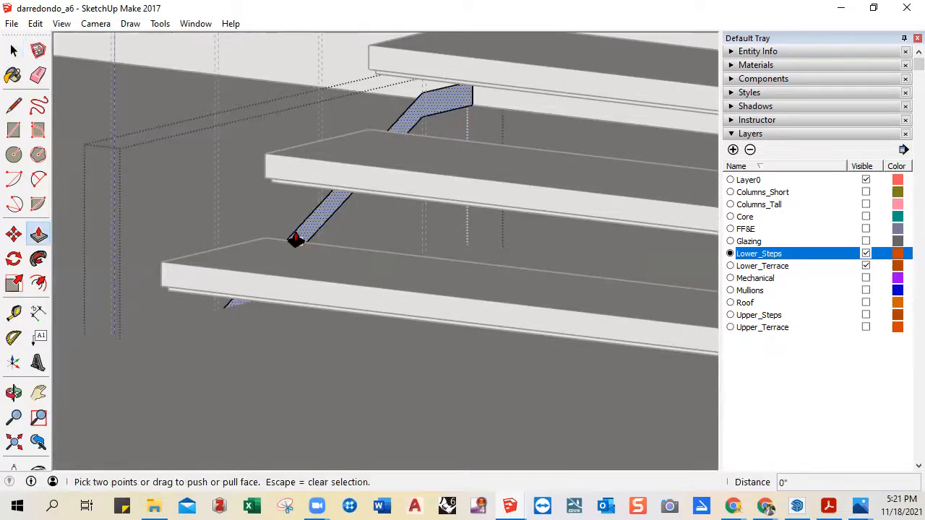
click(317, 238)
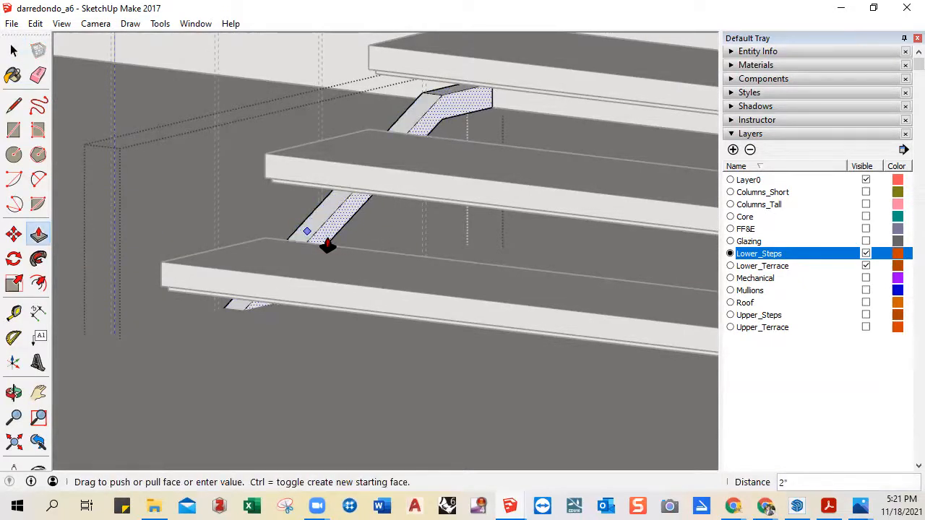
click(327, 246)
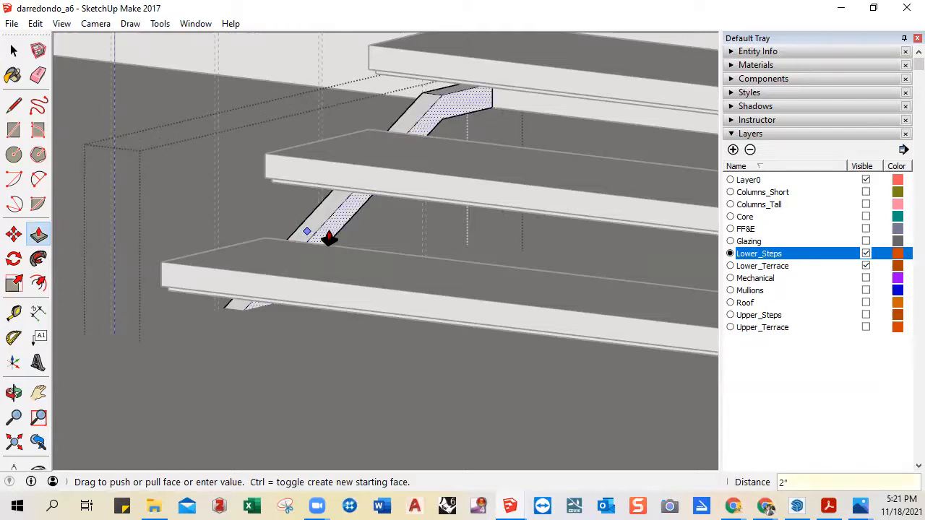
key(space)
middle_drag(333, 239, 428, 280)
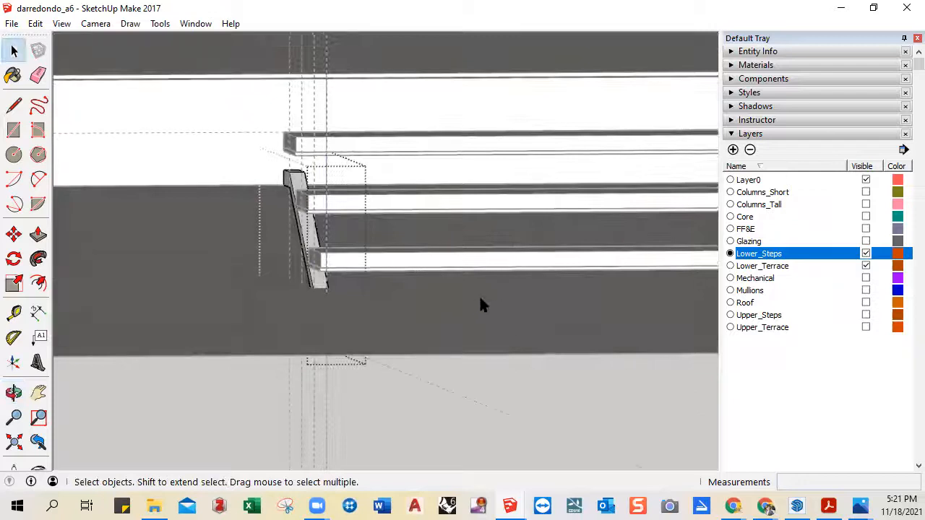
- Switch to the Farnsworth_House_Handout.pdf and examine where the stringers sit in the stair plans on page 6
click(831, 505)
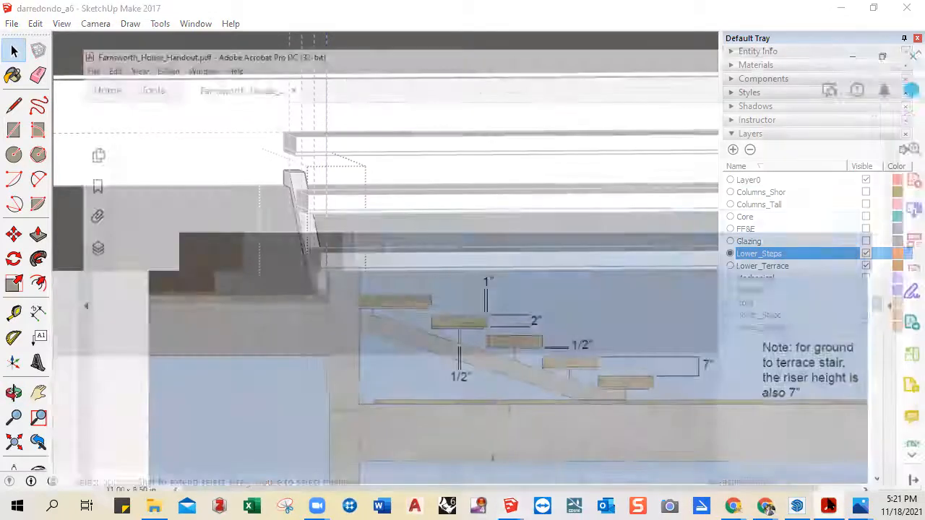
scroll(517, 318, up, 5)
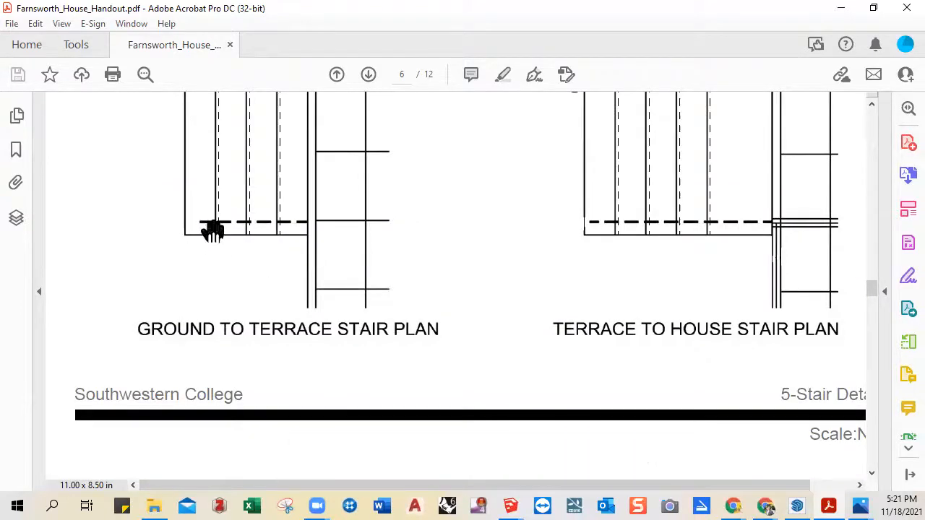
scroll(213, 270, up, 1)
scroll(213, 275, up, 5)
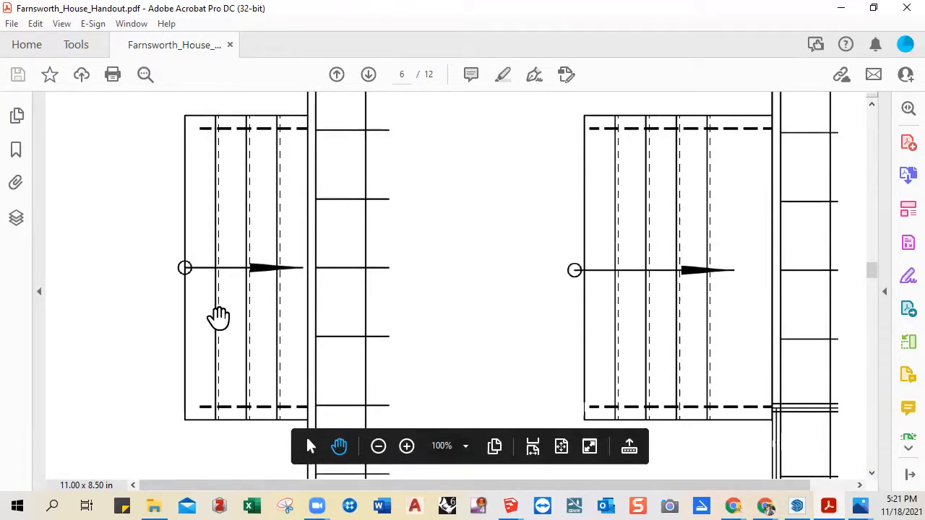
click(841, 8)
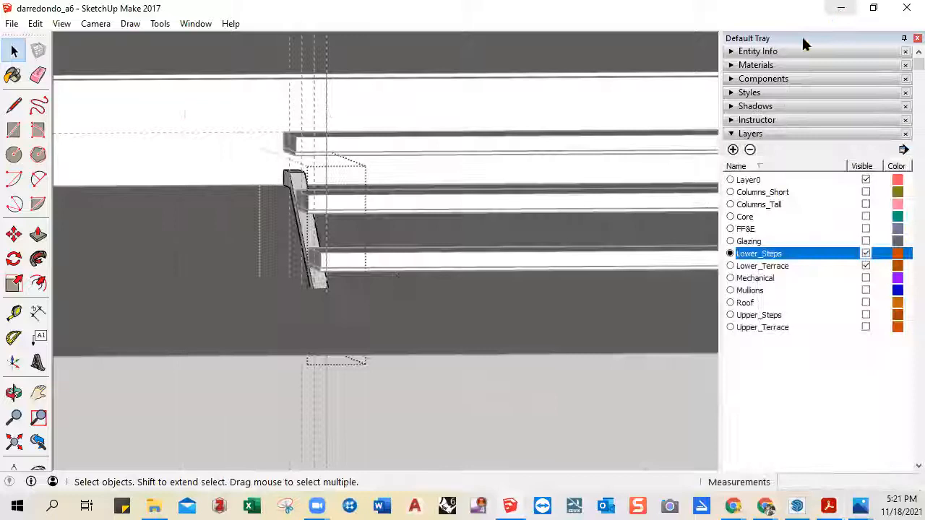
- Leave the stringer group and move the whole stringer 3" inward from the near ends of the steps
middle_drag(296, 289, 285, 293)
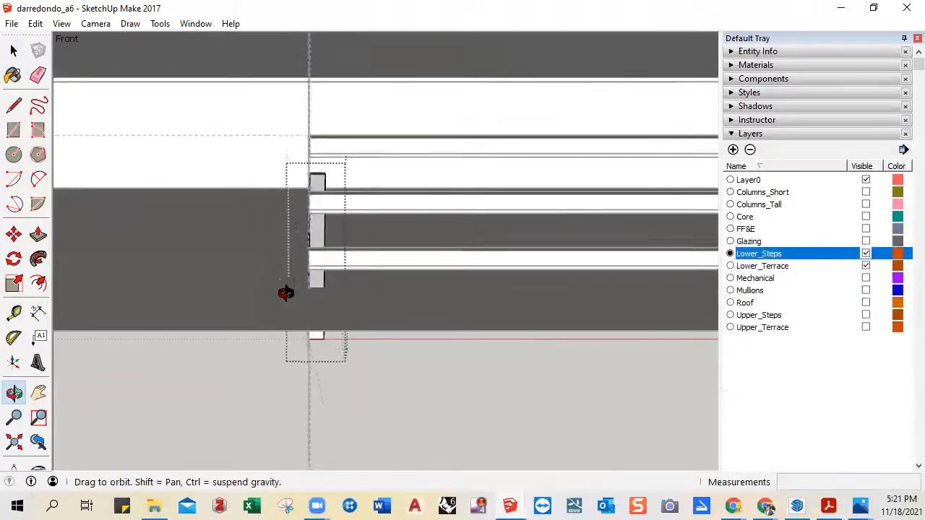
scroll(310, 329, up, 2)
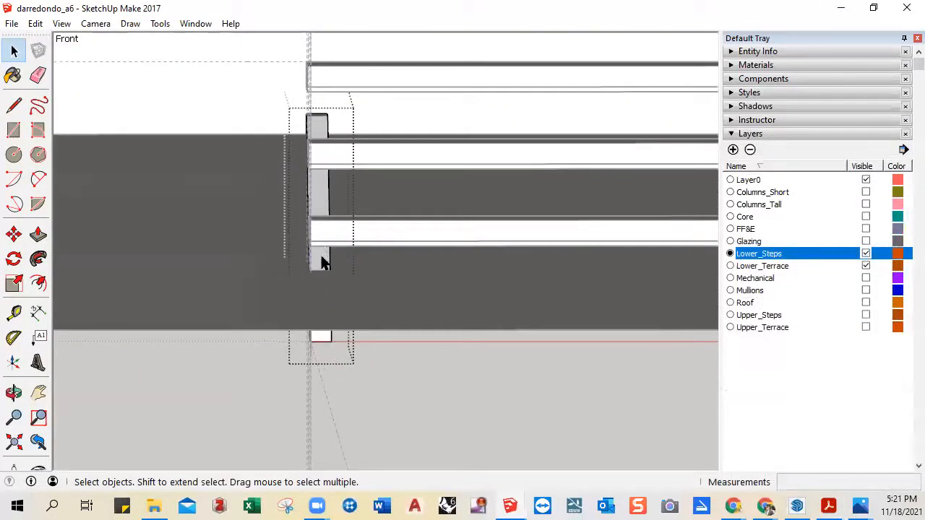
click(287, 397)
click(318, 335)
scroll(318, 335, up, 1)
middle_drag(319, 336, 333, 349)
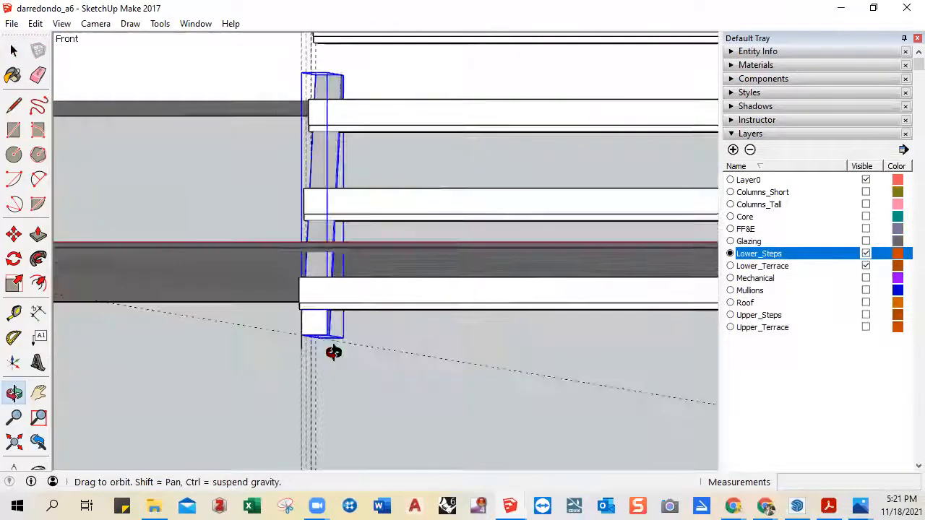
key(m)
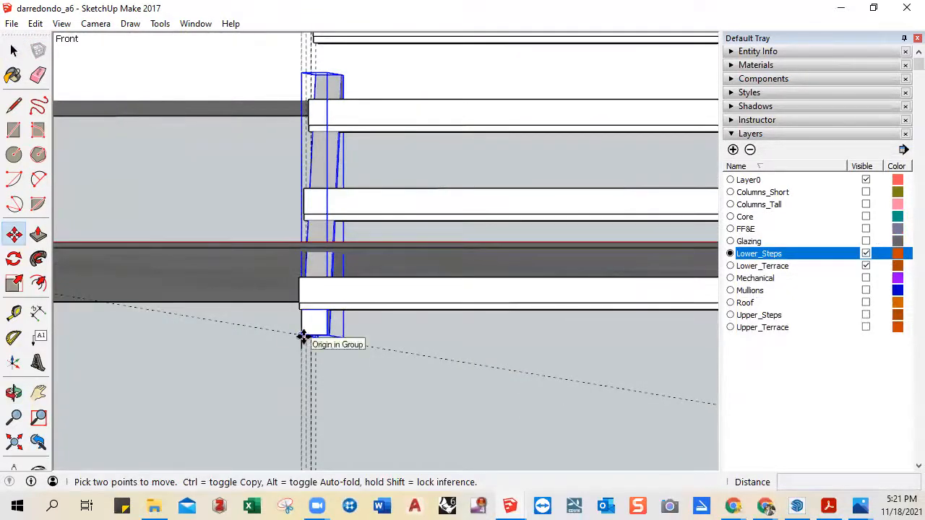
click(305, 336)
text(3")
key(Return)
key(space)
- Copy the stringer along the red axis to the far end of the steps, aligning its outer face with the step ends
mouse_move(356, 348)
middle_down()
mouse_move(361, 334)
mouse_move(359, 368)
mouse_move(353, 361)
middle_up()
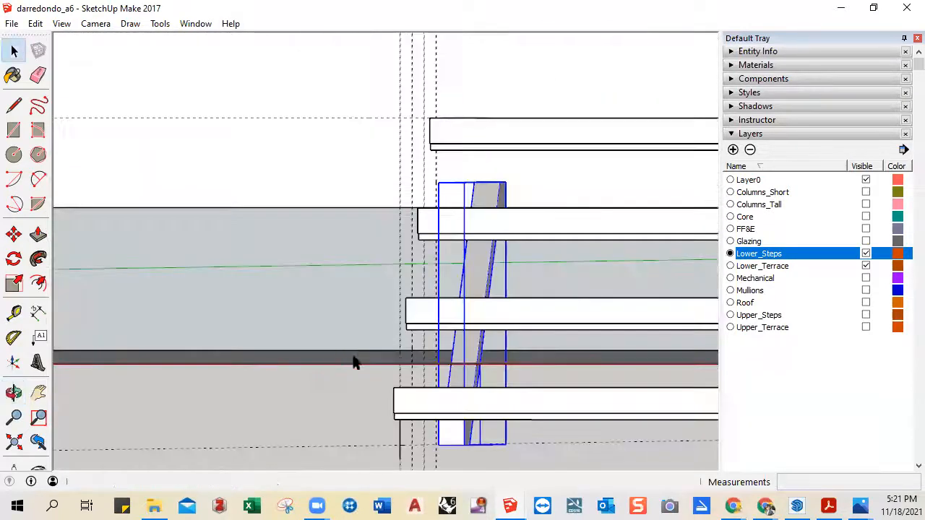
key(m)
click(464, 446)
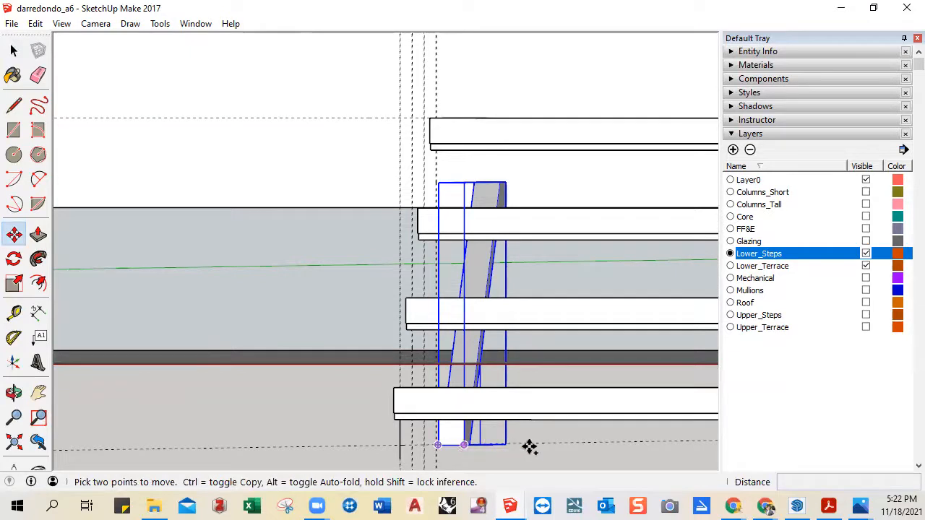
scroll(542, 440, down, 3)
shift+middle_drag(557, 432, 176, 378)
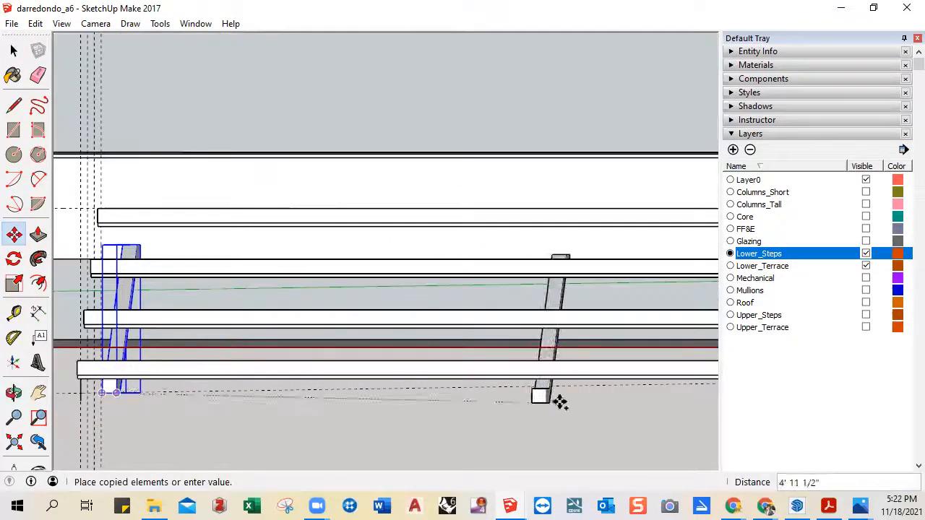
shift+middle_drag(559, 402, 210, 385)
shift+middle_drag(470, 386, 58, 386)
scroll(332, 379, up, 2)
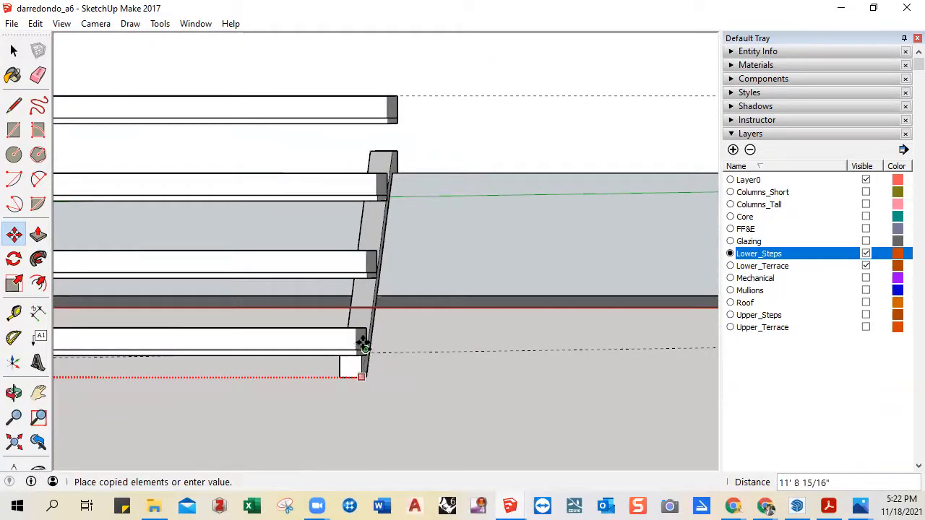
click(363, 351)
- Move the copied stringer 3" inward along the red axis from the far ends of the steps
scroll(350, 403, up, 1)
mouse_move(350, 403)
middle_down()
mouse_move(382, 398)
mouse_move(359, 397)
middle_up()
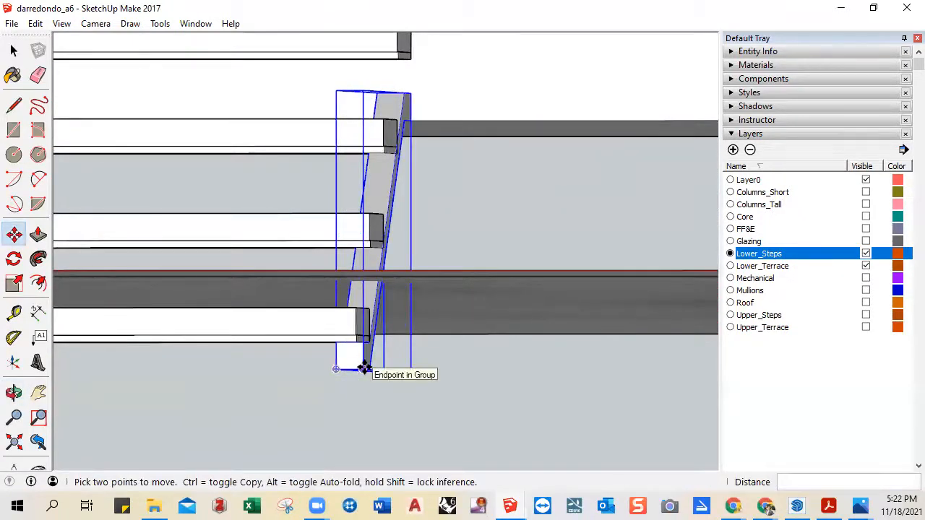
click(362, 367)
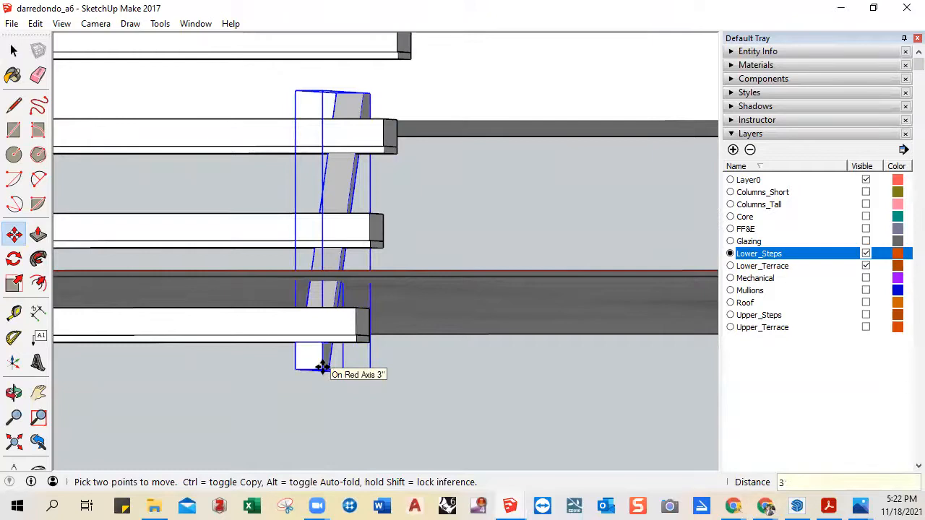
click(322, 367)
key(space)
scroll(325, 416, down, 2)
click(350, 427)
- Draw a narrow vertical rectangle between the two guide lines, from the top step's underside down to the stringer's top edge
middle_drag(353, 424, 227, 437)
middle_drag(293, 448, 638, 336)
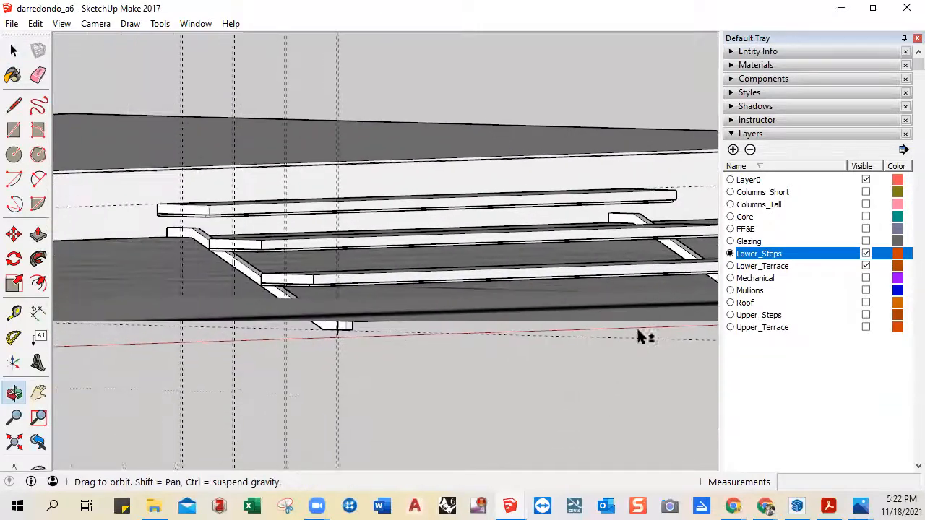
middle_drag(489, 343, 449, 320)
middle_drag(517, 348, 383, 238)
scroll(352, 210, up, 5)
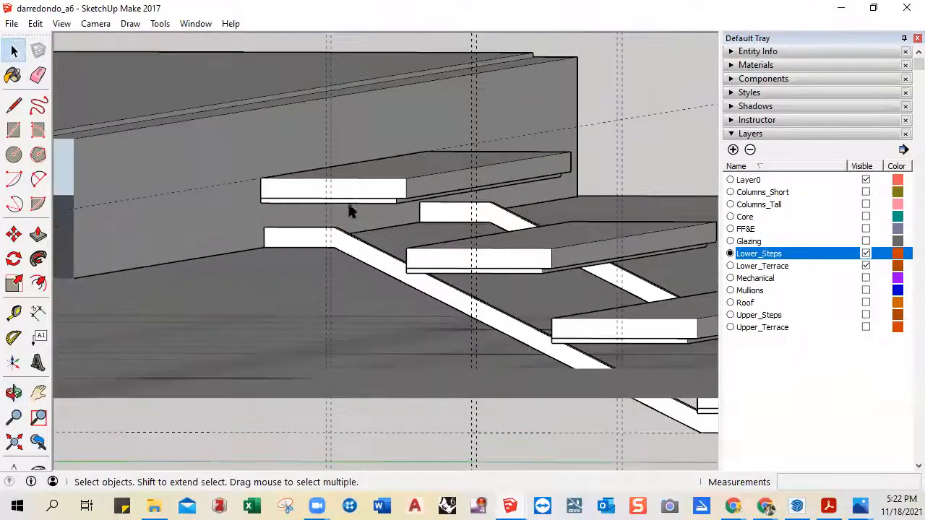
scroll(324, 238, up, 1)
middle_drag(303, 208, 360, 217)
scroll(369, 213, up, 4)
click(13, 131)
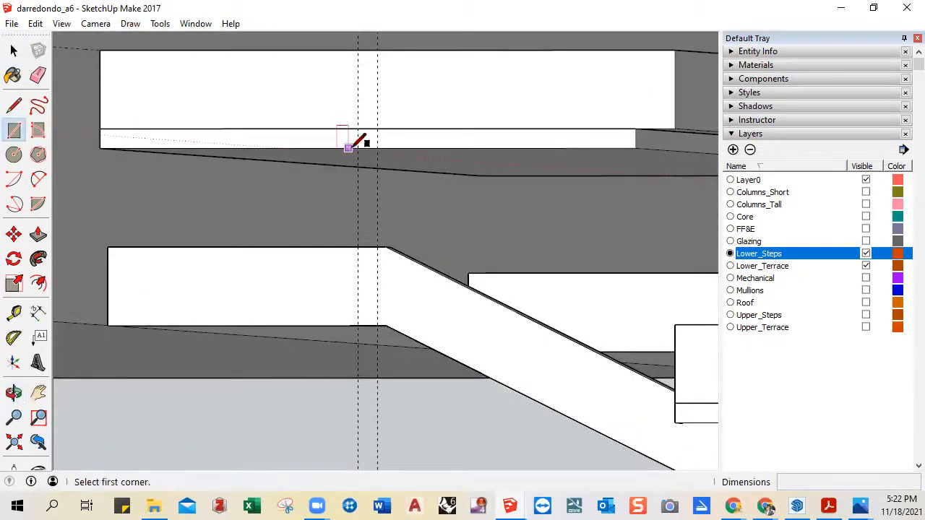
click(357, 148)
click(376, 247)
middle_drag(374, 246, 183, 258)
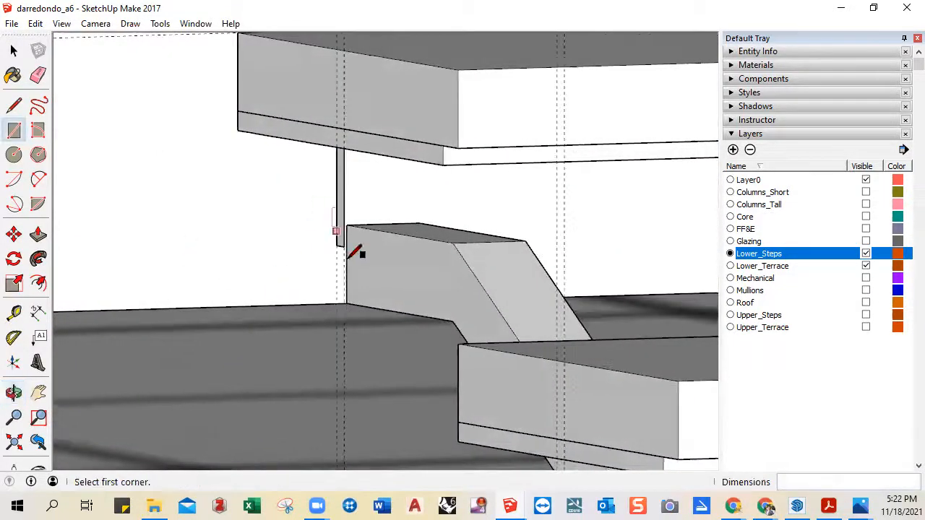
middle_drag(374, 220, 308, 202)
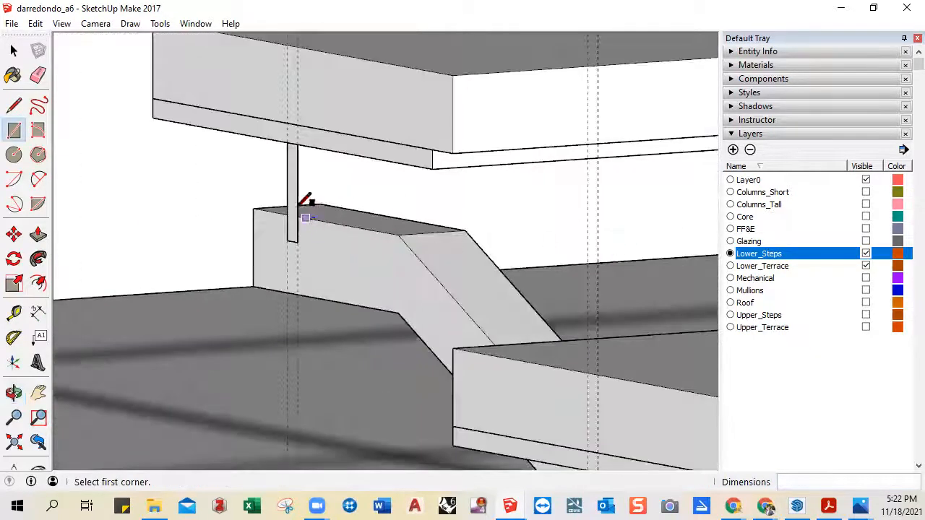
- Group the narrow rectangle under the top step with its boundary edges
key(space)
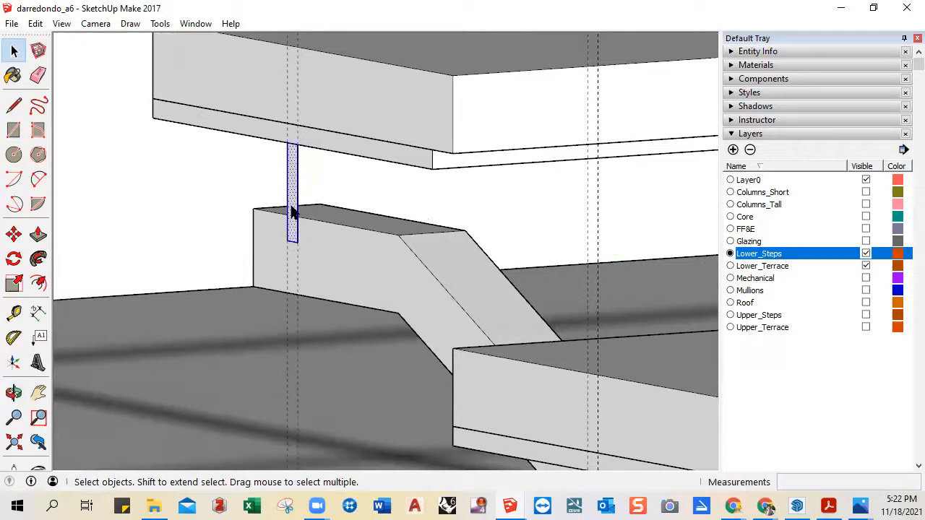
right_click(293, 211)
click(340, 329)
- Open the support group and extrude its narrow face beneath the top step across to the far stringer
middle_drag(339, 325, 367, 268)
key(p)
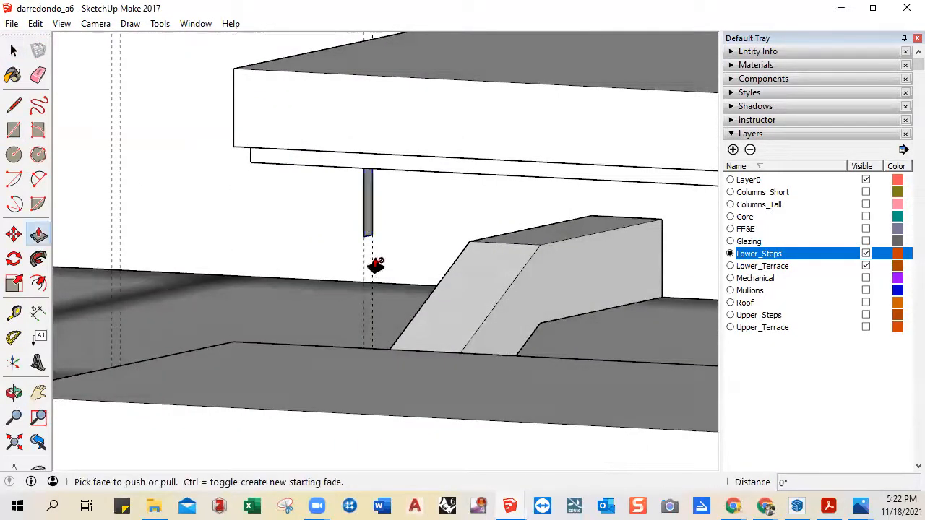
key(space)
double_click(369, 226)
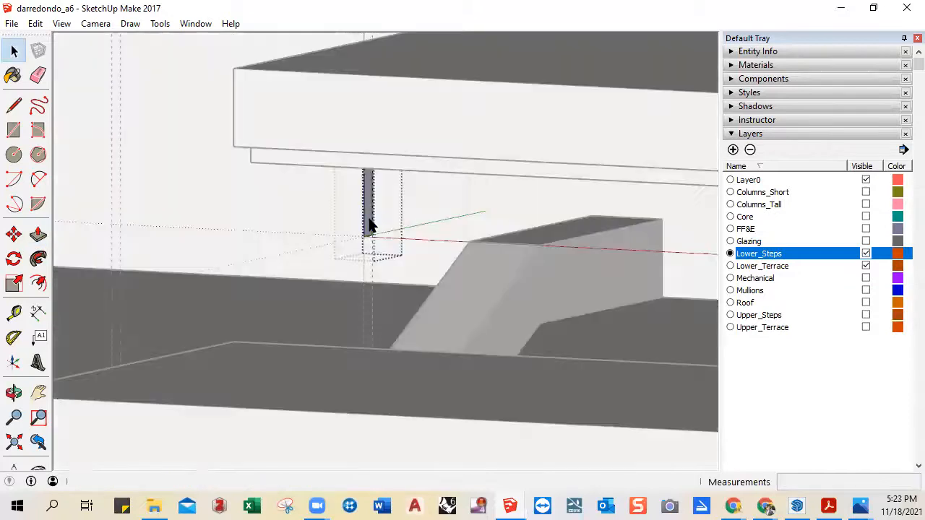
key(p)
click(369, 226)
middle_drag(450, 246, 277, 261)
scroll(534, 188, up, 3)
click(533, 185)
key(space)
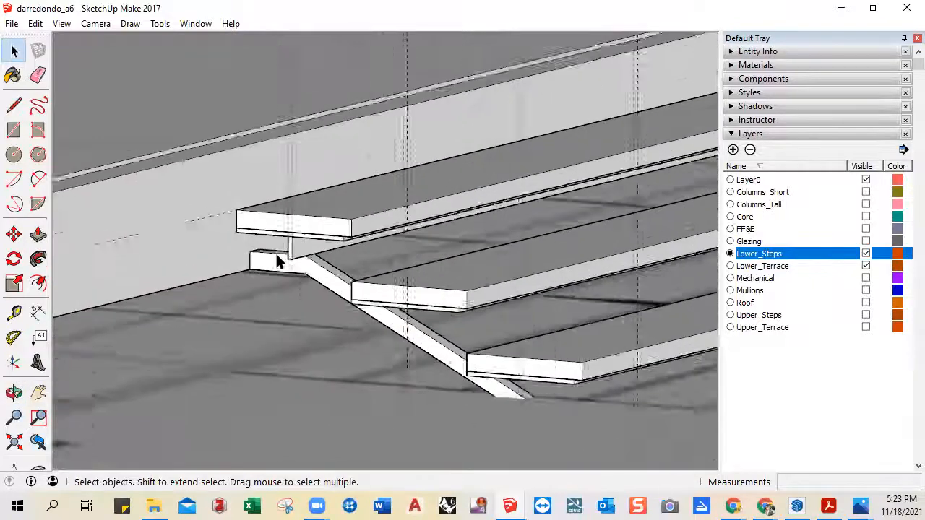
- Push the near end of the top step's support back flush with the near stringer's outer face and close the group
scroll(277, 261, up, 3)
drag(253, 109, 252, 107)
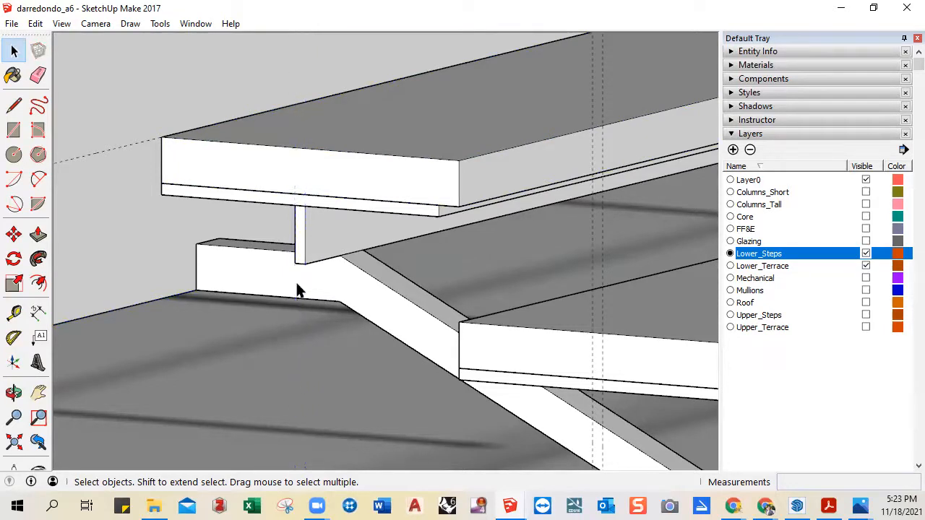
scroll(299, 285, up, 2)
double_click(293, 239)
key(p)
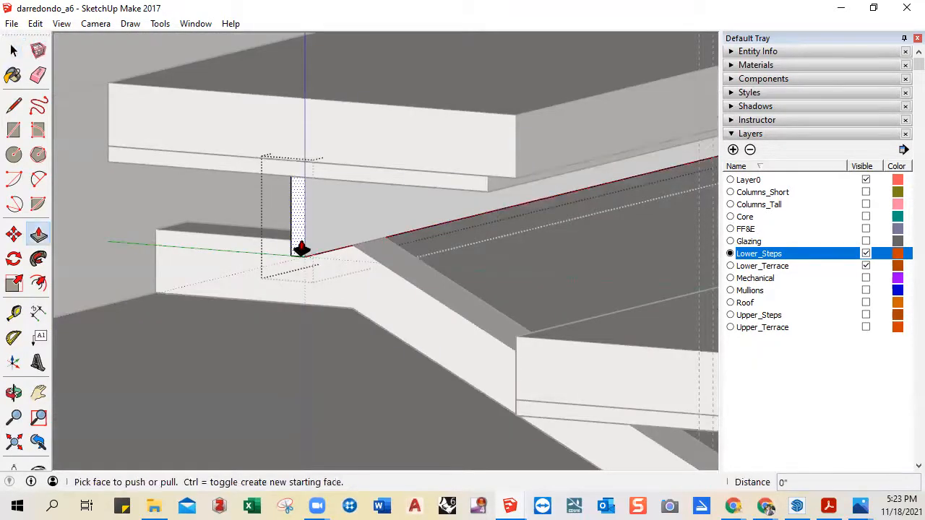
click(294, 240)
click(339, 276)
key(space)
click(370, 385)
scroll(364, 422, down, 4)
middle_drag(338, 402, 42, 394)
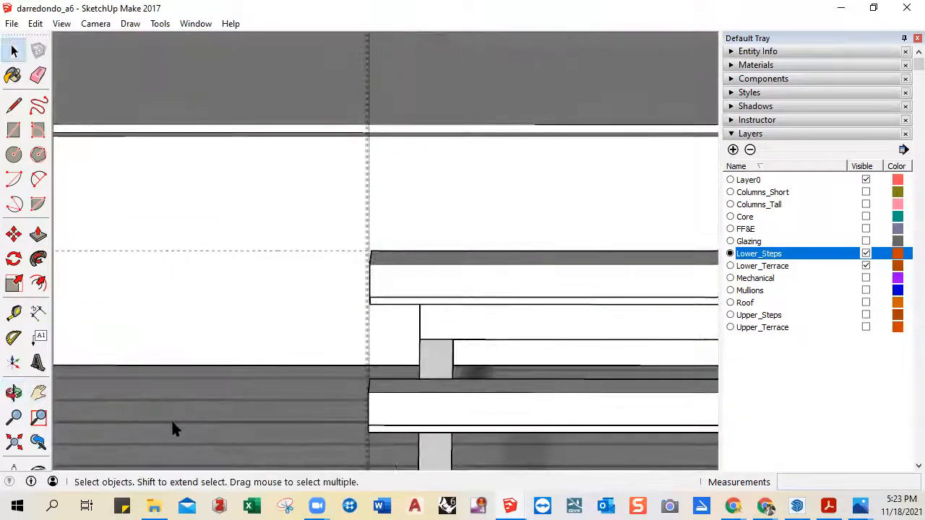
middle_drag(207, 424, 232, 320)
middle_drag(267, 348, 364, 386)
scroll(417, 354, up, 4)
middle_drag(431, 403, 335, 269)
middle_drag(394, 340, 336, 279)
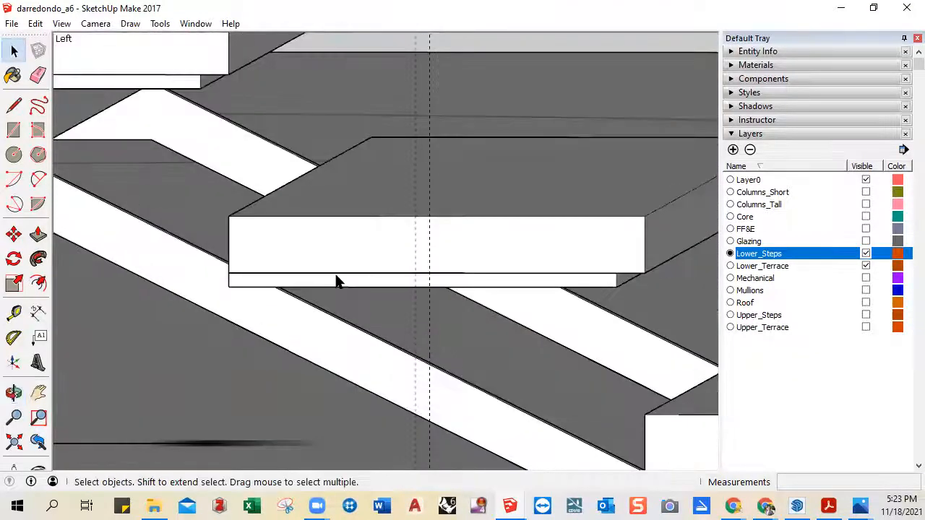
- Try to outline the second step's support in the Left view between the two guide lines, from the step's underside to the stringer
click(101, 24)
mouse_move(244, 78)
click(302, 136)
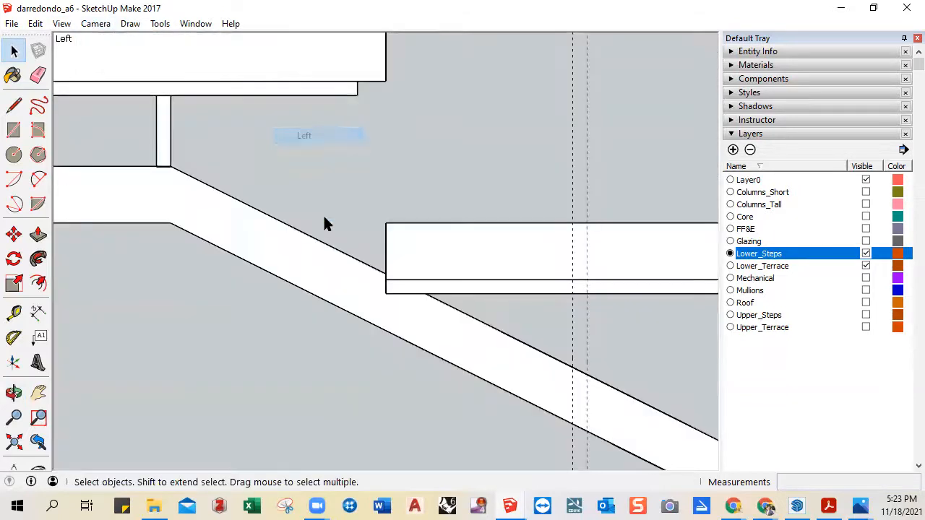
shift+middle_drag(533, 291, 254, 254)
scroll(308, 253, up, 4)
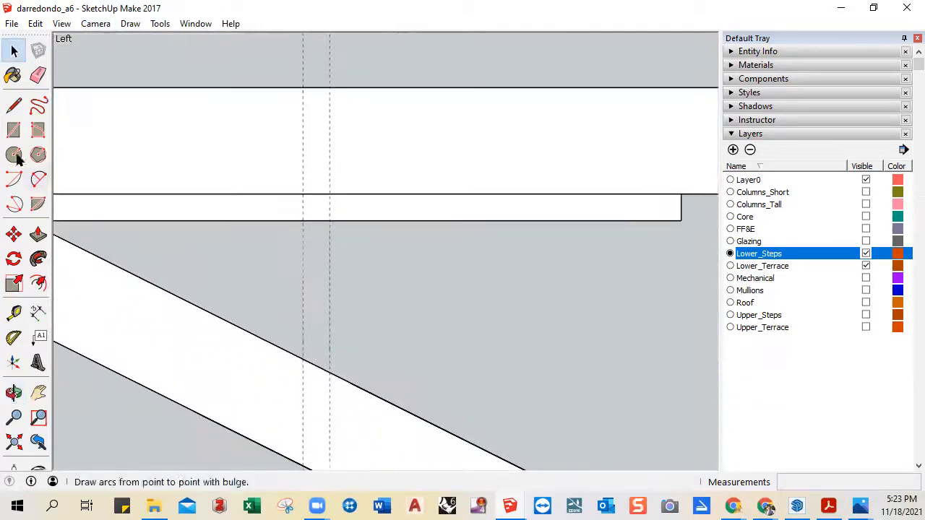
click(13, 106)
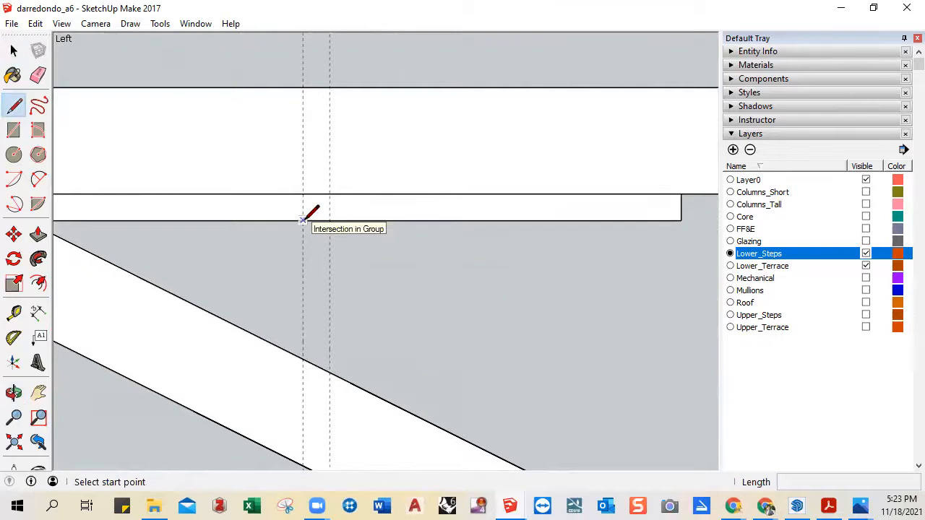
click(302, 220)
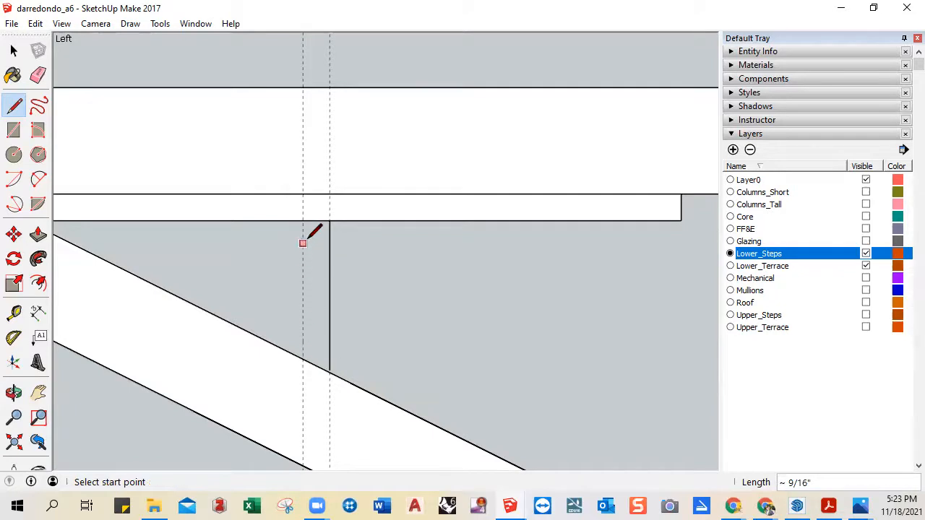
click(303, 360)
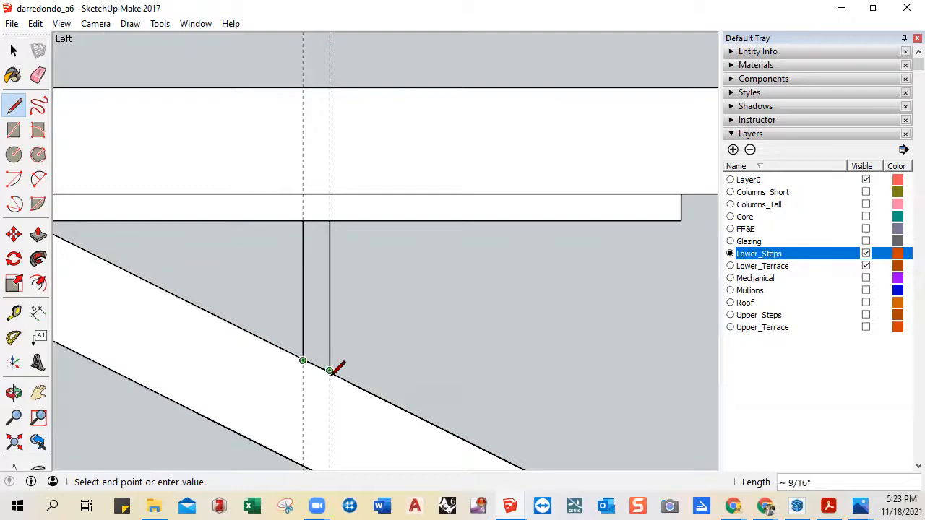
scroll(329, 382, up, 5)
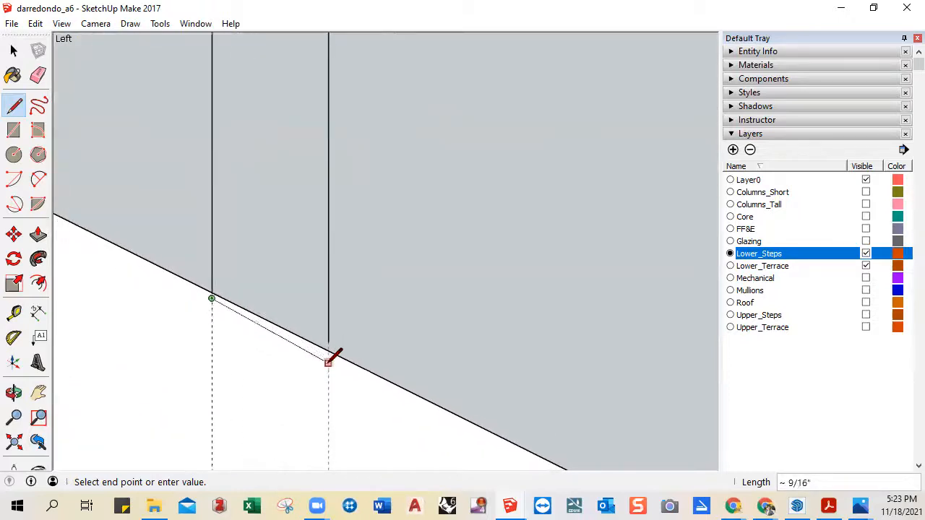
key(Escape)
key(space)
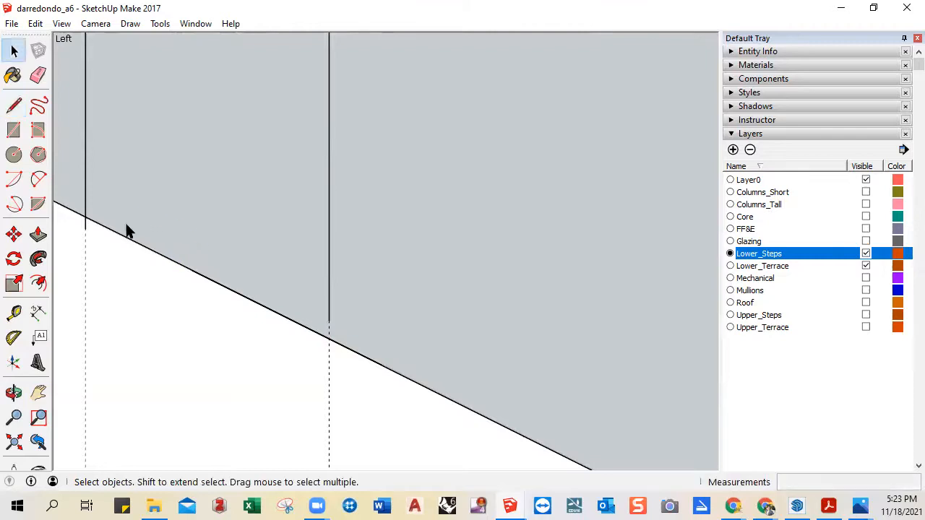
click(85, 216)
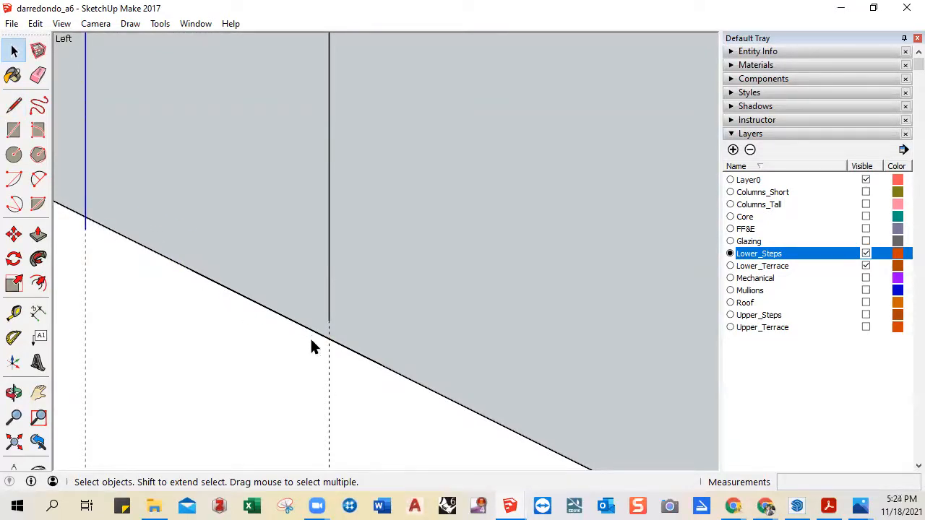
- Draw a 3" line inward from a guide line on the second step's underside, plus a vertical edge from its end to the stringer
scroll(332, 332, down, 5)
middle_drag(383, 383, 228, 367)
scroll(320, 215, up, 1)
middle_drag(320, 215, 312, 230)
click(13, 107)
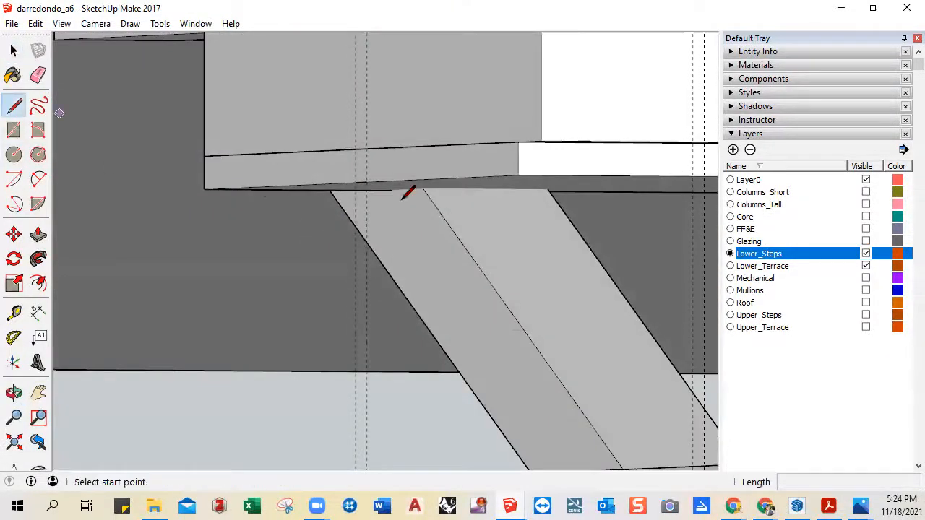
click(366, 181)
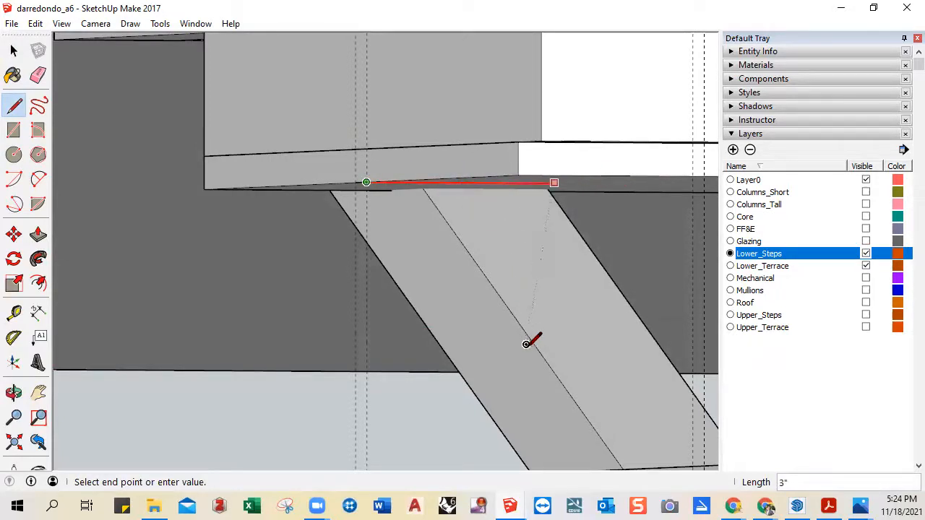
scroll(576, 417, down, 1)
click(581, 411)
mouse_move(535, 312)
middle_down()
mouse_move(585, 330)
mouse_move(589, 318)
mouse_move(536, 319)
middle_up()
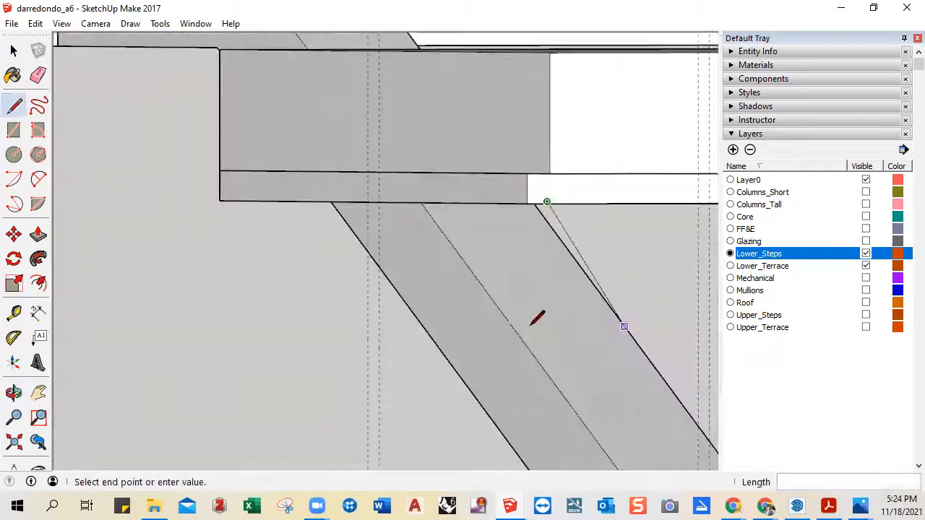
click(546, 374)
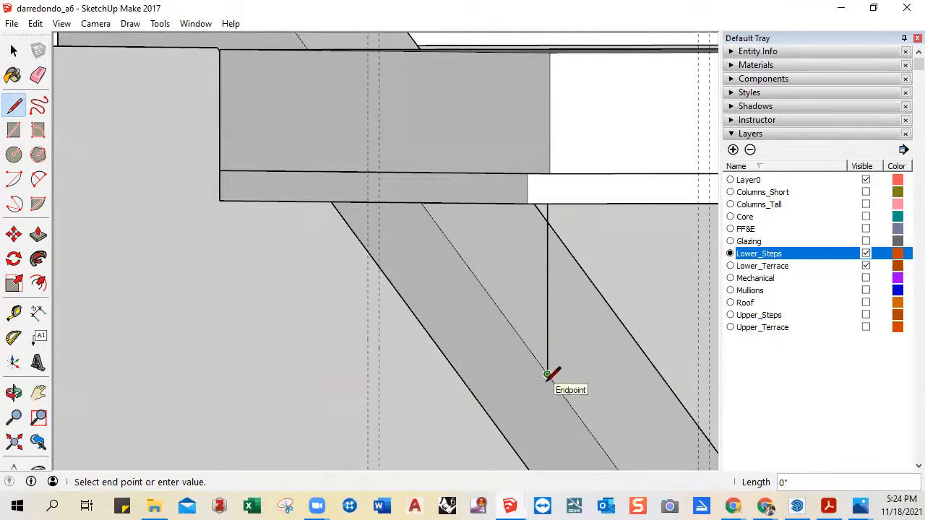
key(space)
- Draw a parallel line inward from the other guide line, a second vertical edge down to the stringer, and the sloped edge joining both verticals
middle_drag(453, 277, 439, 260)
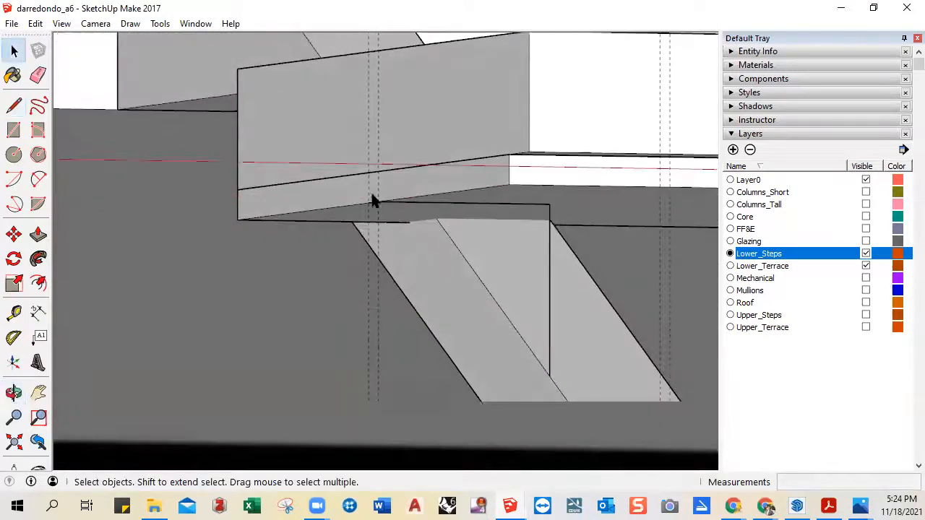
scroll(372, 210, up, 5)
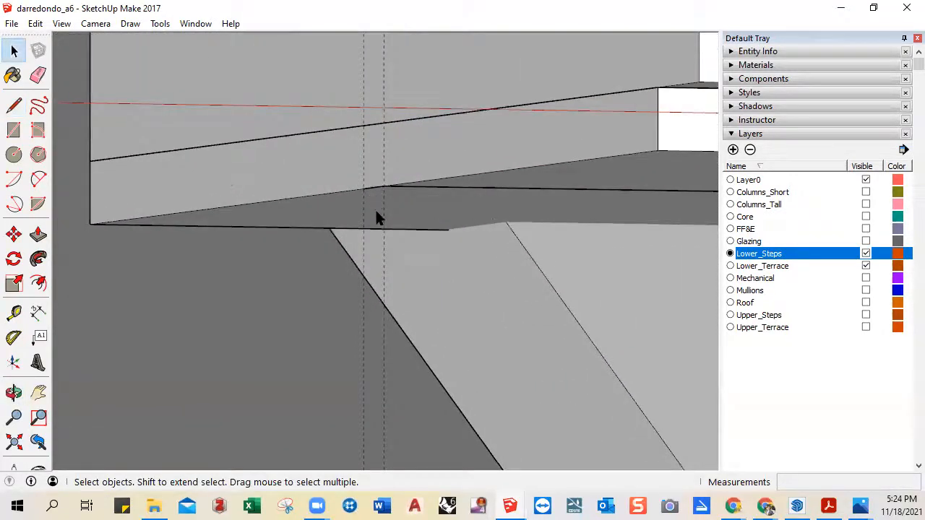
key(l)
mouse_move(367, 229)
middle_down()
mouse_move(390, 202)
mouse_move(424, 233)
mouse_move(467, 224)
mouse_move(537, 238)
mouse_move(615, 224)
mouse_move(768, 244)
mouse_move(321, 192)
middle_up()
click(339, 186)
middle_drag(462, 244, 352, 279)
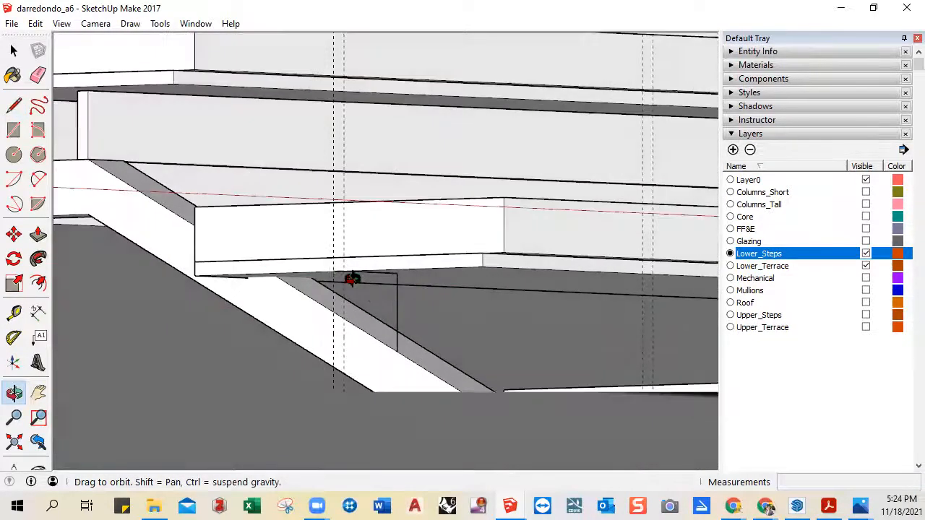
scroll(379, 300, up, 4)
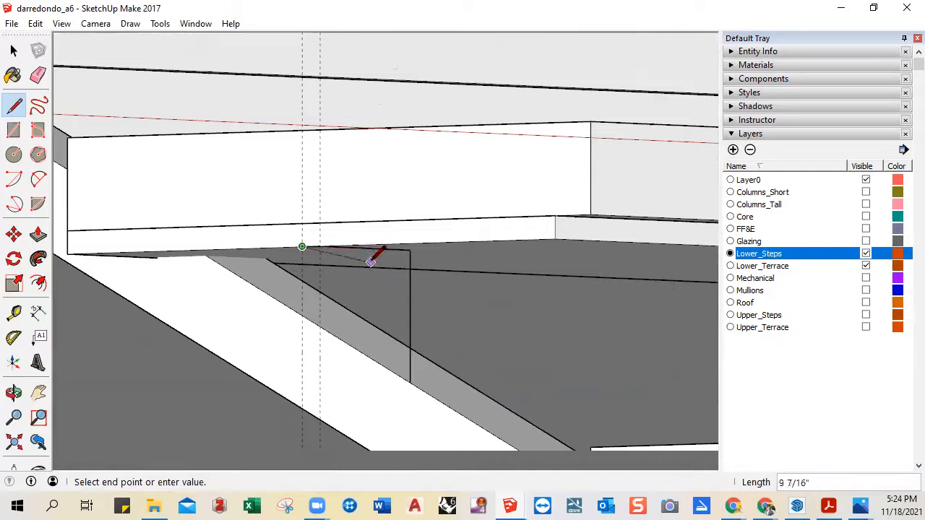
click(391, 375)
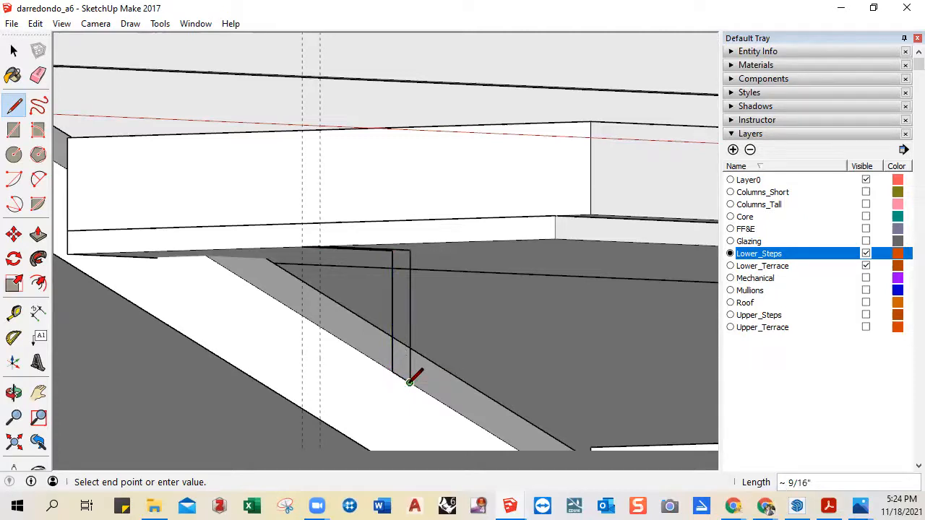
key(space)
- Close the support outline with a 1/2" edge between the tops of the two verticals under the second step
middle_drag(402, 346, 425, 325)
scroll(387, 289, up, 4)
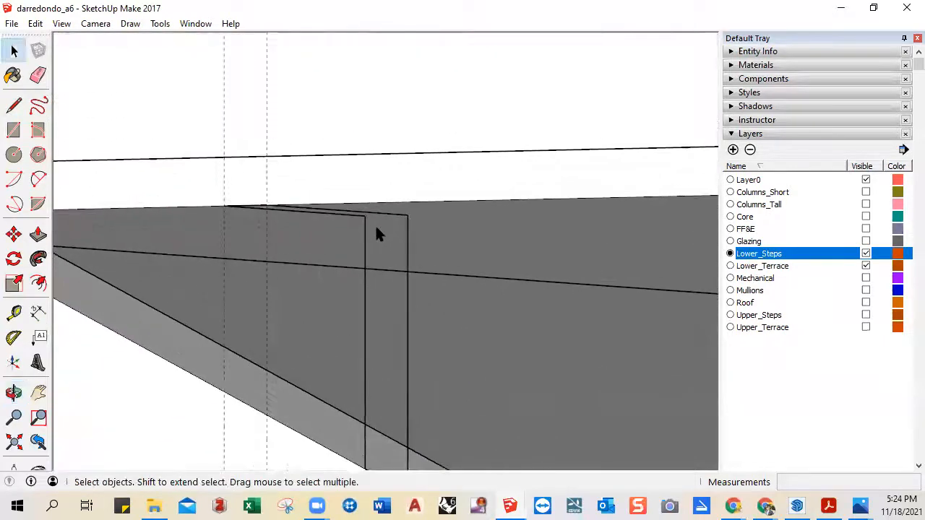
key(l)
click(365, 216)
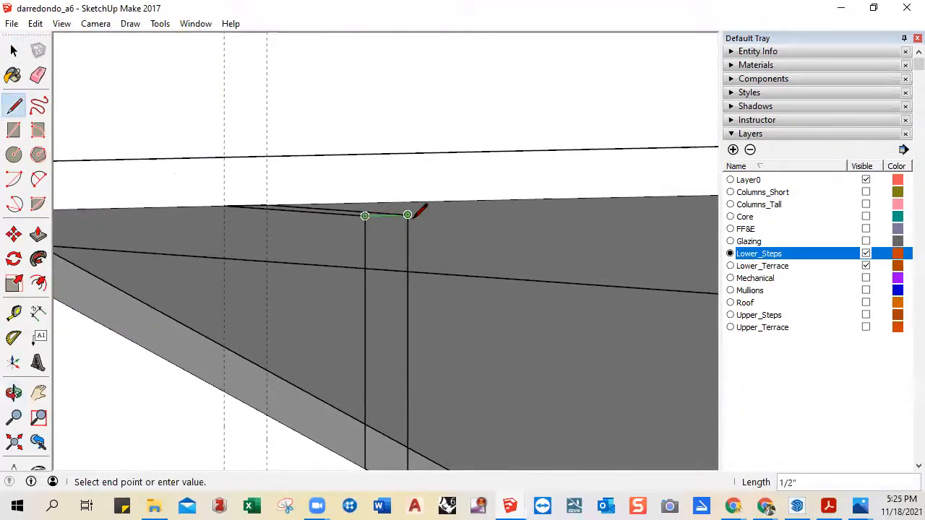
click(415, 216)
- Delete the helper lines on the second step's underside and the guide line nearest the support face
key(space)
click(324, 225)
click(335, 210)
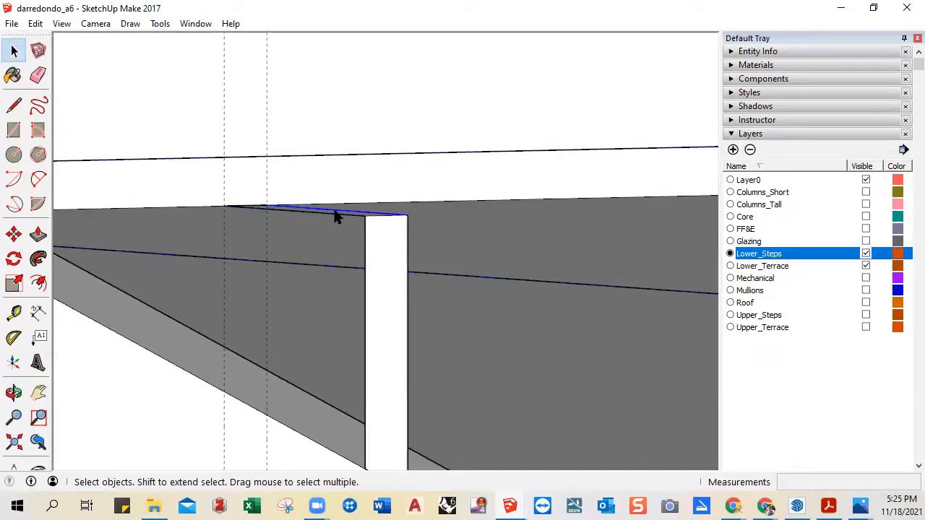
click(335, 213)
key(Delete)
click(267, 264)
key(Delete)
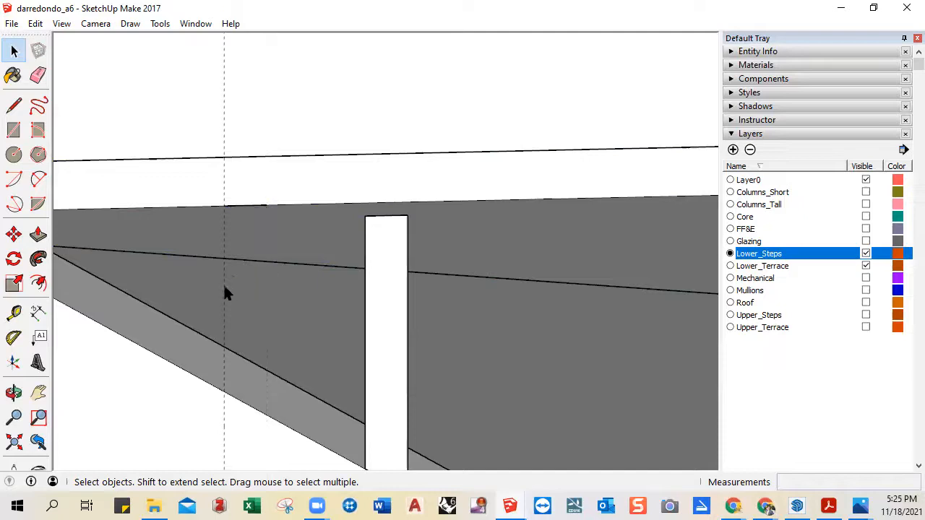
- Group the narrow support face under the second step together with its boundary edges
click(385, 318)
scroll(385, 317, down, 3)
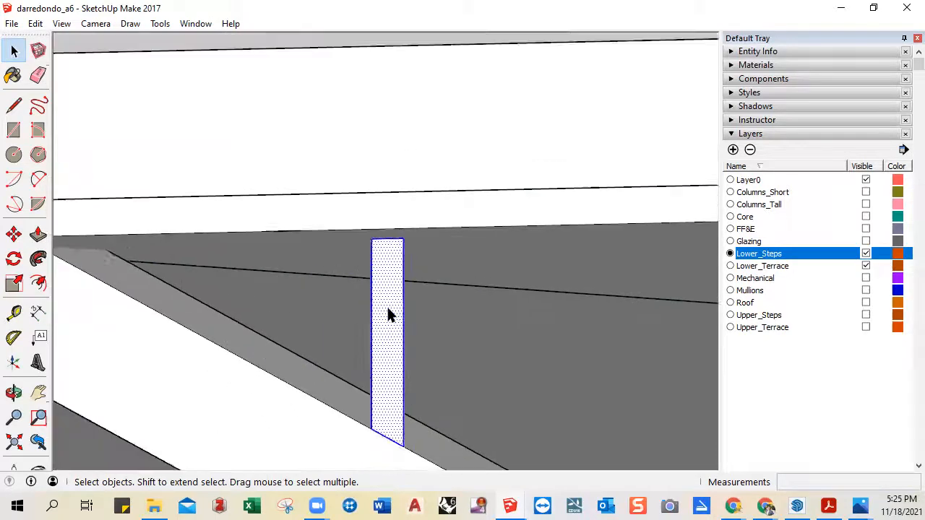
right_click(384, 318)
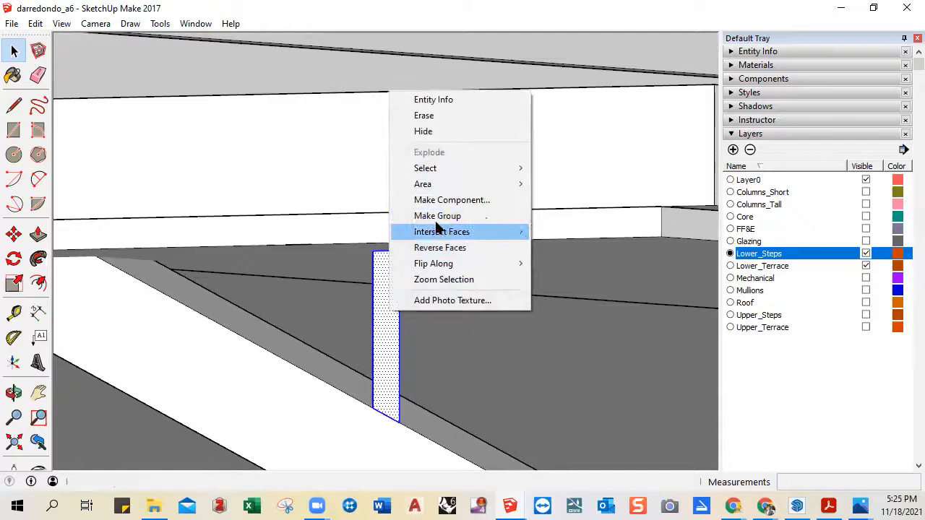
click(483, 322)
- Open the support group, extrude its face about 11' 8" beneath the second step across to the far stringer, and close the group
middle_drag(483, 322, 409, 404)
middle_drag(383, 361, 447, 198)
scroll(447, 198, up, 2)
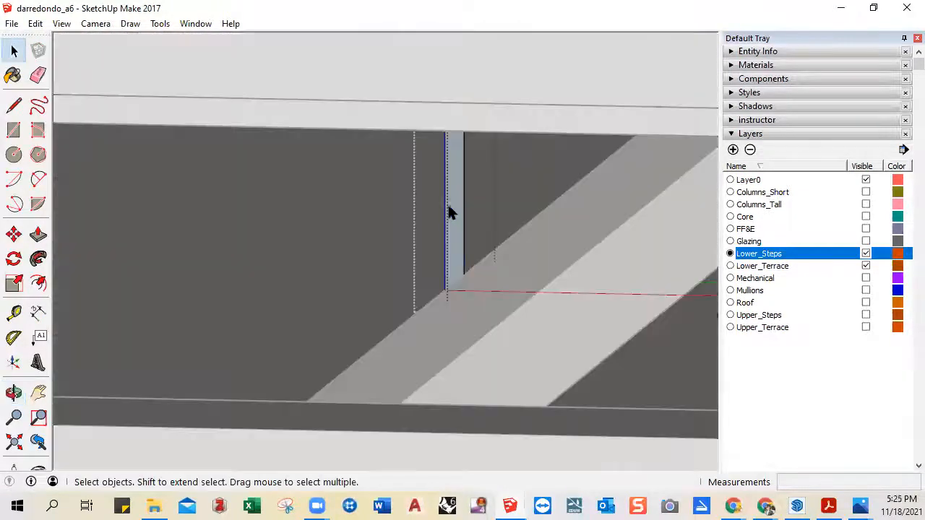
key(p)
click(456, 246)
scroll(510, 254, down, 9)
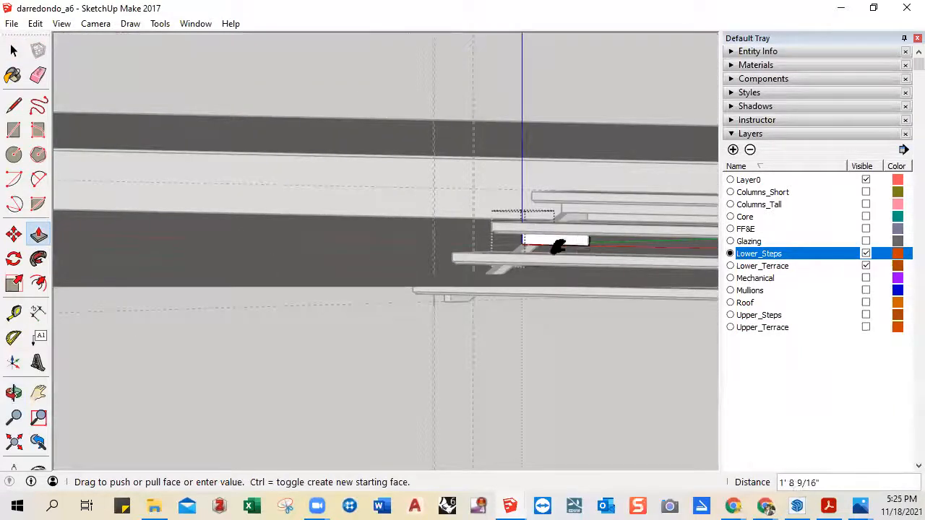
middle_drag(557, 245, 568, 198)
scroll(580, 268, up, 6)
click(592, 268)
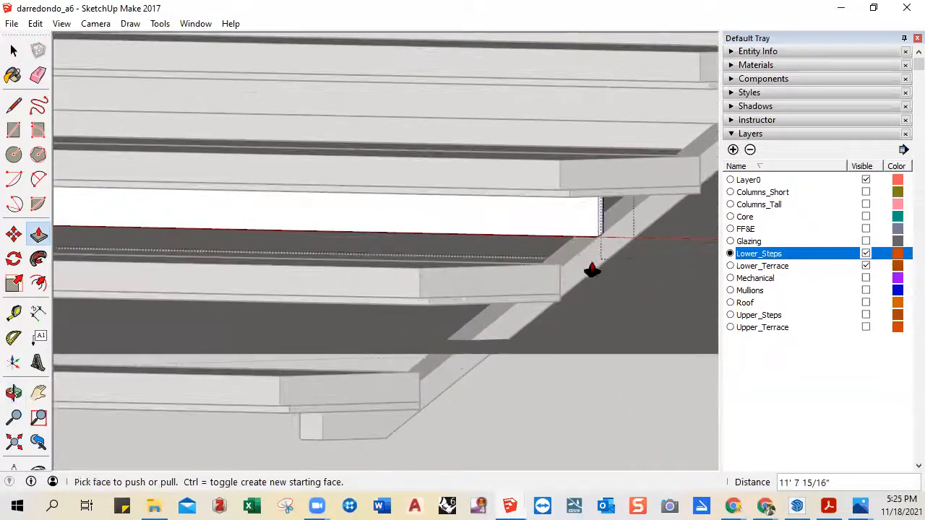
key(space)
scroll(594, 275, down, 5)
click(609, 337)
- Hide Layer0 to expose the lower end of the stair and its stringer
scroll(466, 386, down, 3)
shift+middle_drag(379, 378, 560, 380)
shift+middle_drag(284, 374, 353, 377)
middle_drag(195, 398, 289, 377)
scroll(274, 335, up, 5)
scroll(278, 326, up, 4)
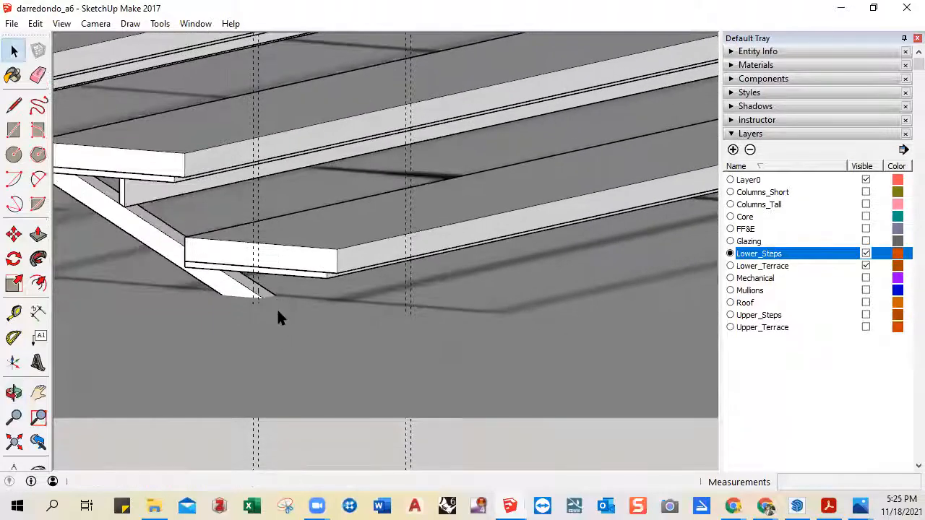
click(865, 181)
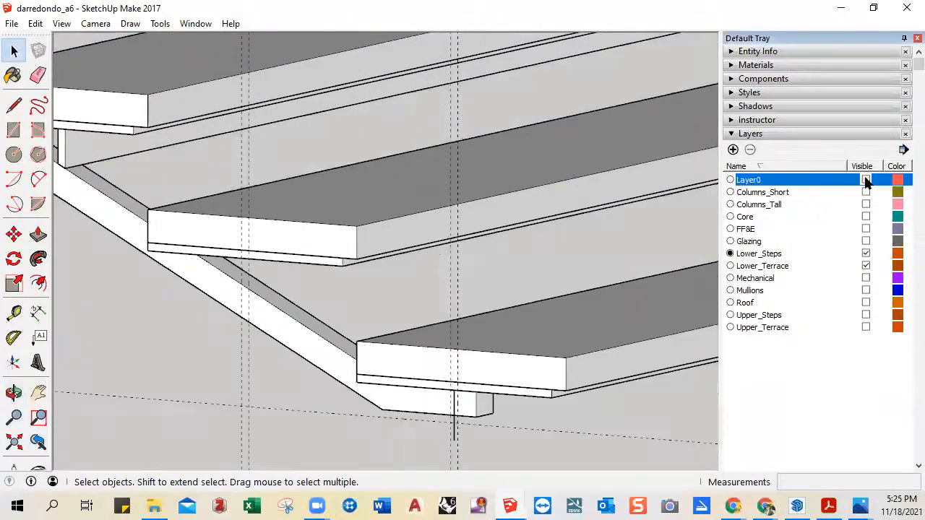
- Draw two parallel 3" lines inward from the pair of guide lines across the underside of the next step down
middle_drag(270, 318, 181, 231)
scroll(384, 231, up, 3)
scroll(295, 210, up, 3)
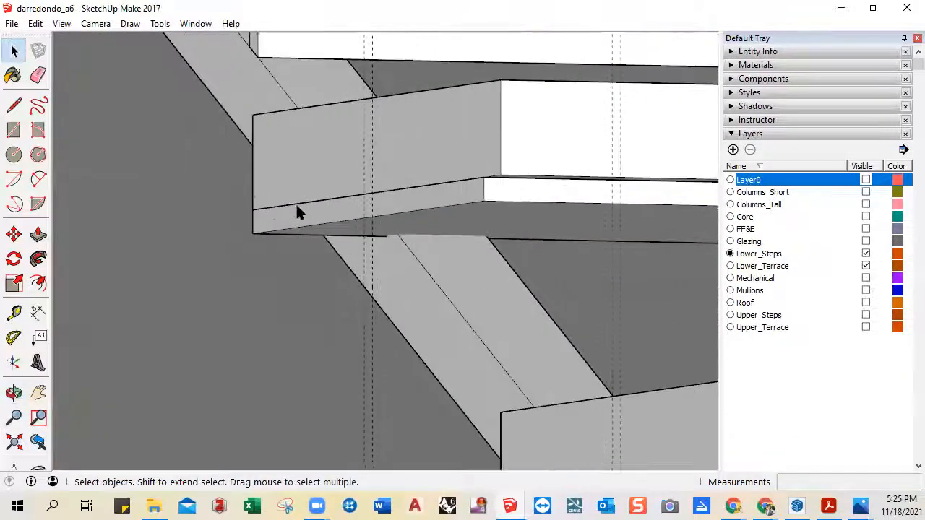
key(l)
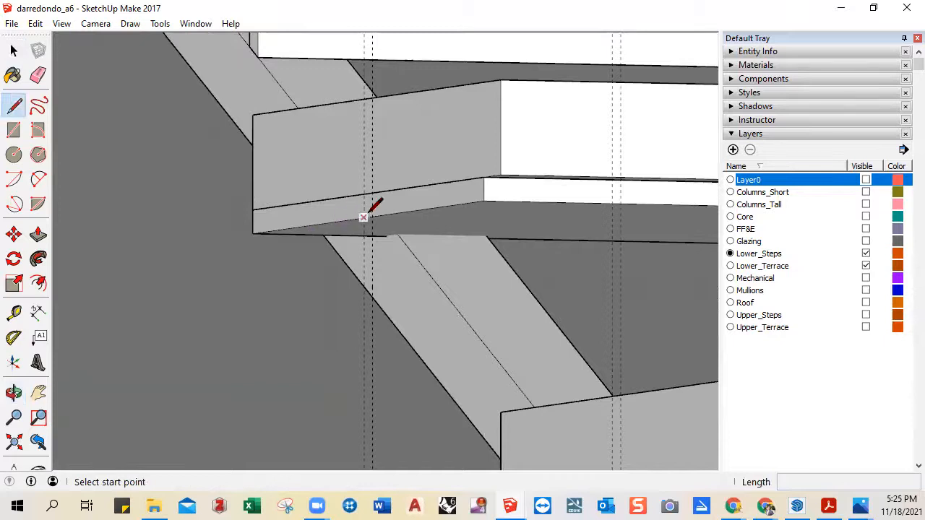
click(372, 216)
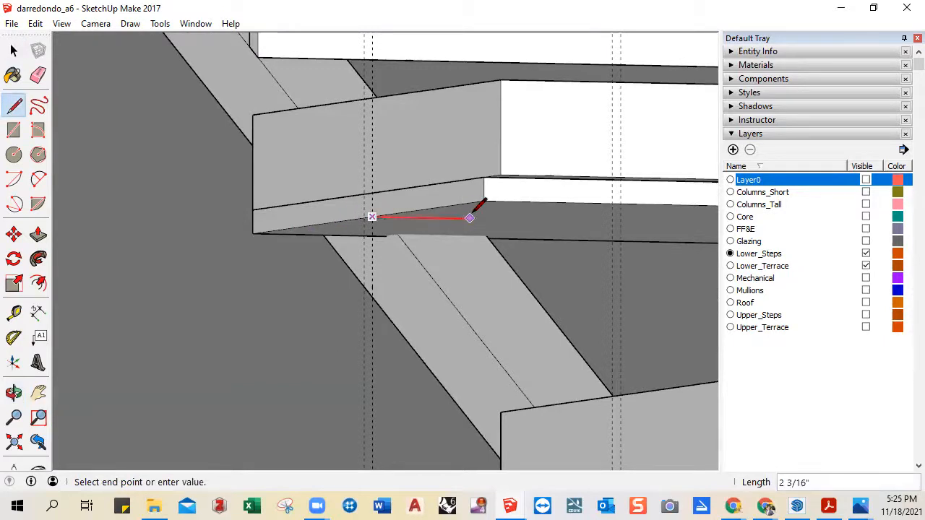
click(484, 381)
key(space)
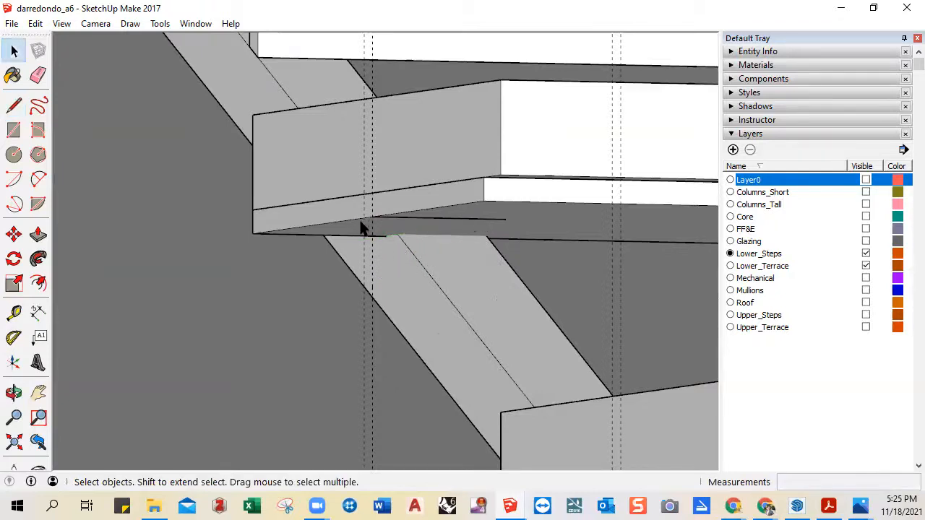
key(l)
click(364, 217)
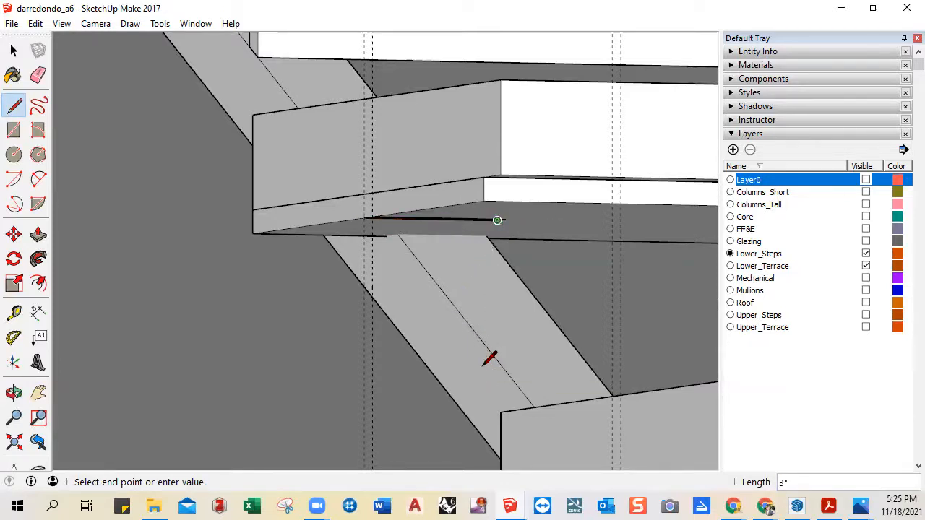
- Draw two parallel vertical lines from the inner ends of the 3" lines beneath the third step down to the stringer's edge
key(shift)
click(497, 361)
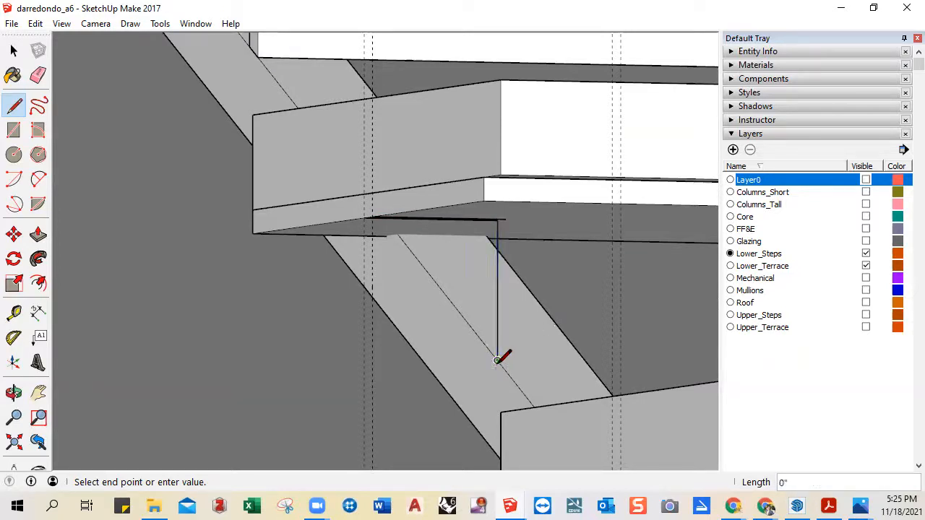
key(space)
key(l)
click(506, 218)
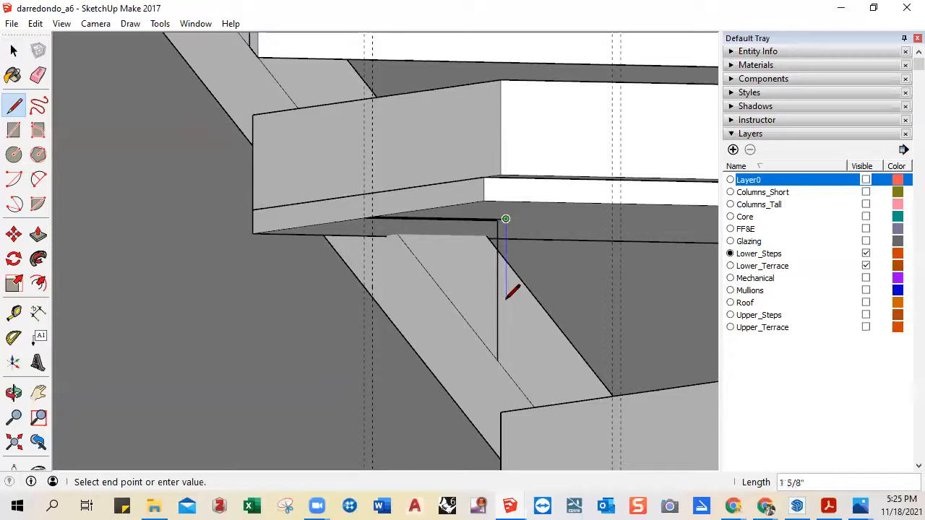
click(505, 371)
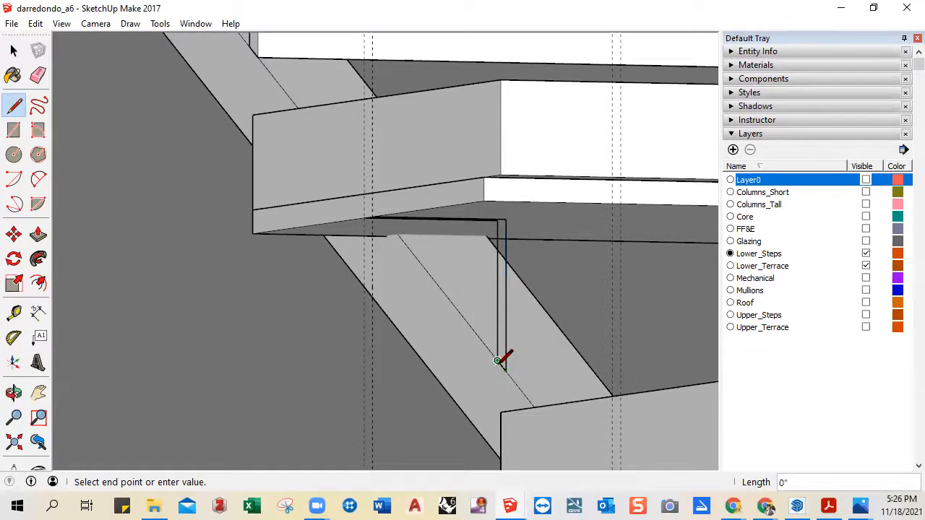
- Close the narrow support face beneath the third step with a 1/2" line joining the upper ends of the vertical lines
key(space)
scroll(485, 238, up, 3)
middle_drag(501, 233, 514, 208)
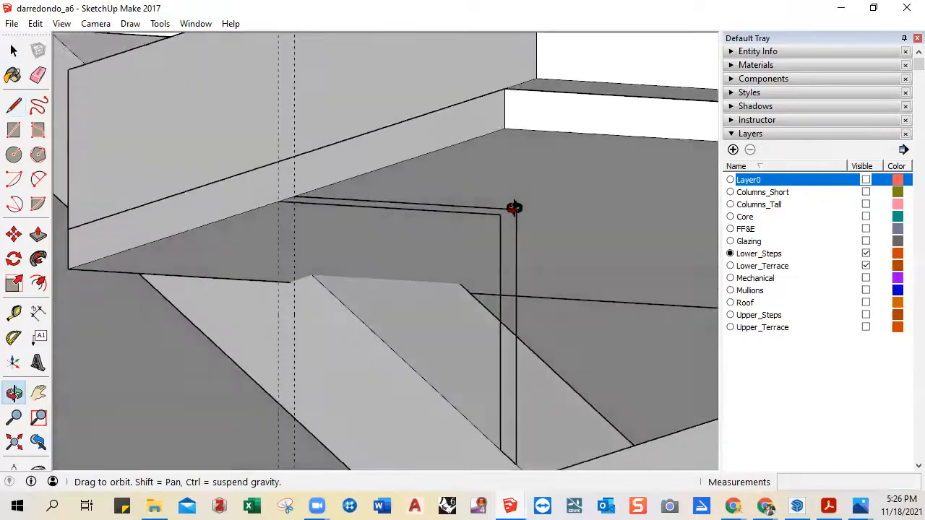
key(l)
click(500, 214)
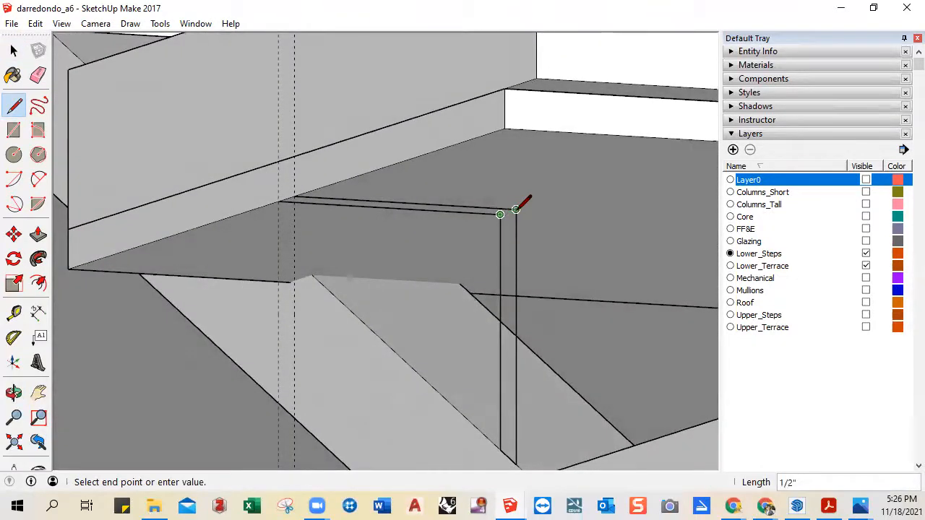
click(516, 210)
key(space)
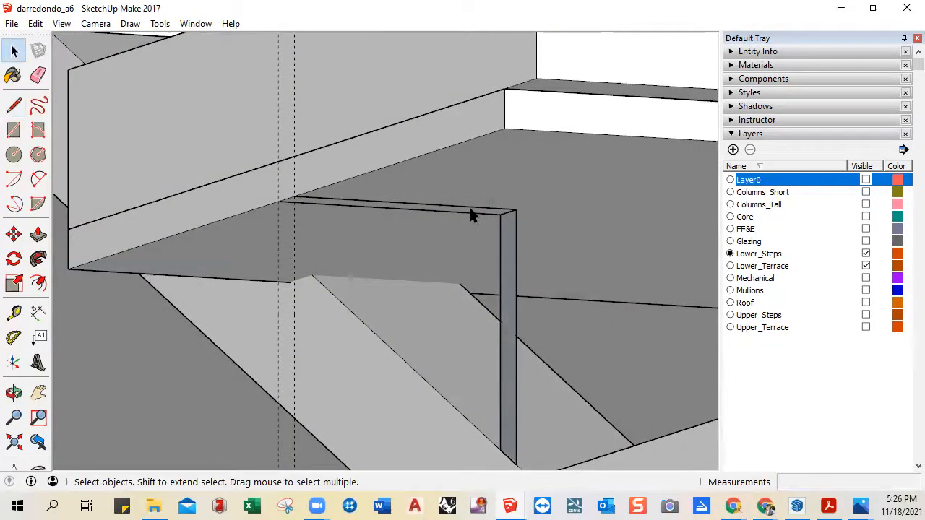
- Delete the two 3" construction lines and the pair of vertical guide lines beside the new support face
click(470, 214)
key(Delete)
click(281, 247)
click(278, 249)
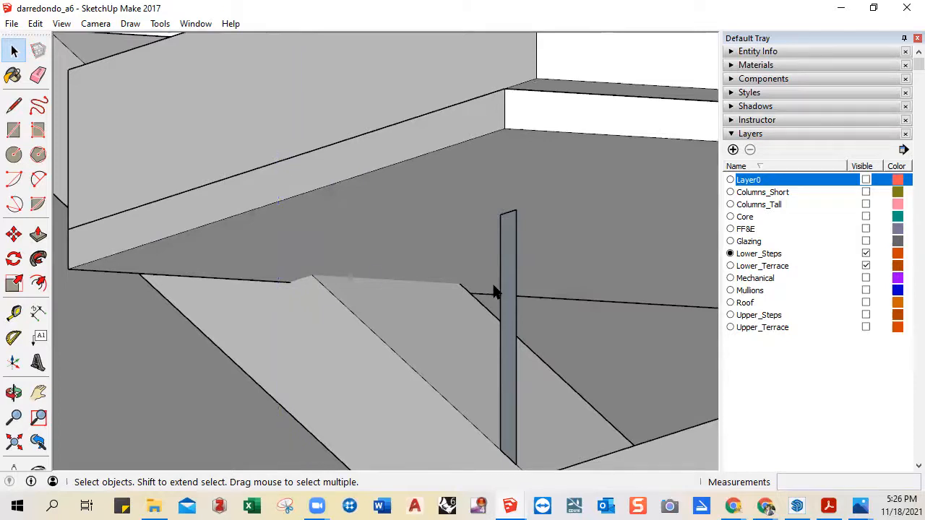
- Reverse the narrow support face beneath the third step and group it with its boundary edges
right_click(508, 297)
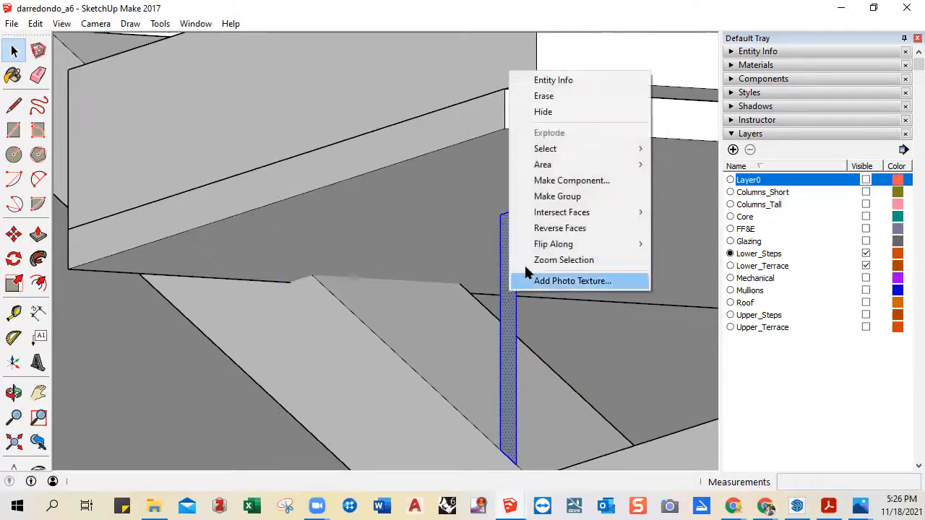
click(539, 226)
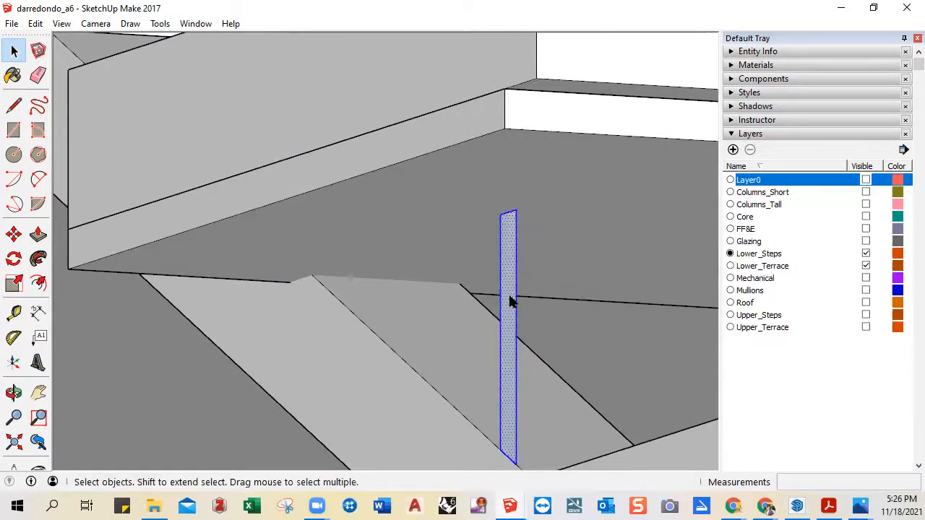
right_click(510, 295)
click(552, 199)
- Extrude the grouped support face about 11' 8" beneath the third step across to the far stringer, and close the group
middle_drag(552, 203, 269, 284)
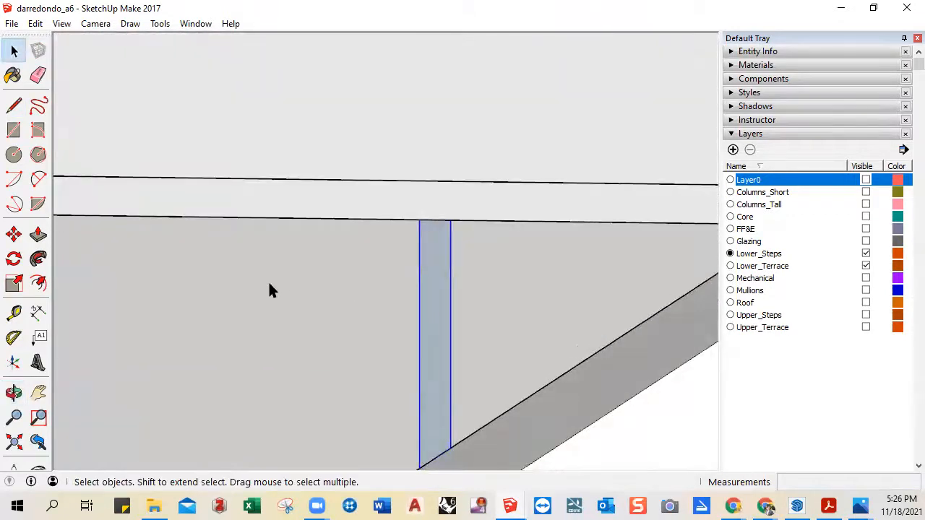
key(p)
click(437, 314)
scroll(448, 307, down, 3)
scroll(470, 278, down, 8)
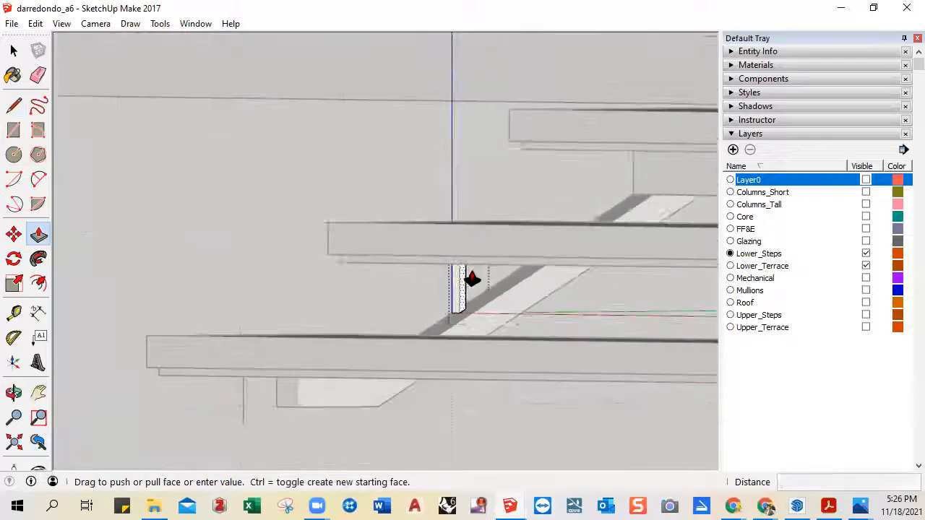
middle_drag(563, 288, 187, 242)
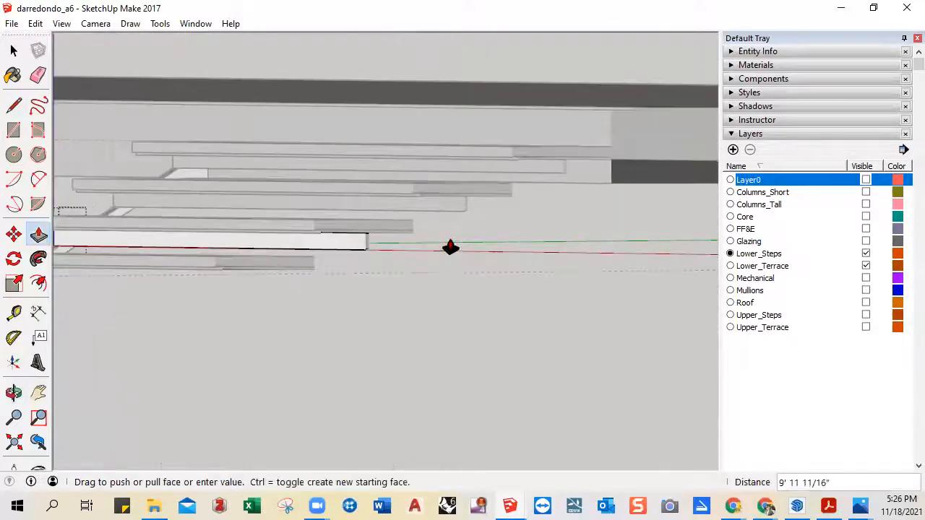
middle_drag(520, 282, 456, 310)
scroll(509, 340, up, 3)
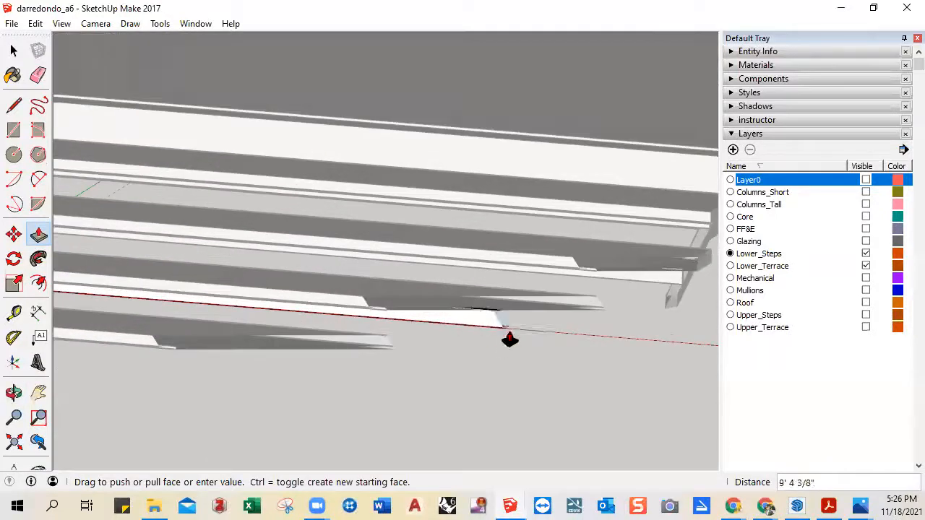
middle_drag(539, 335, 576, 352)
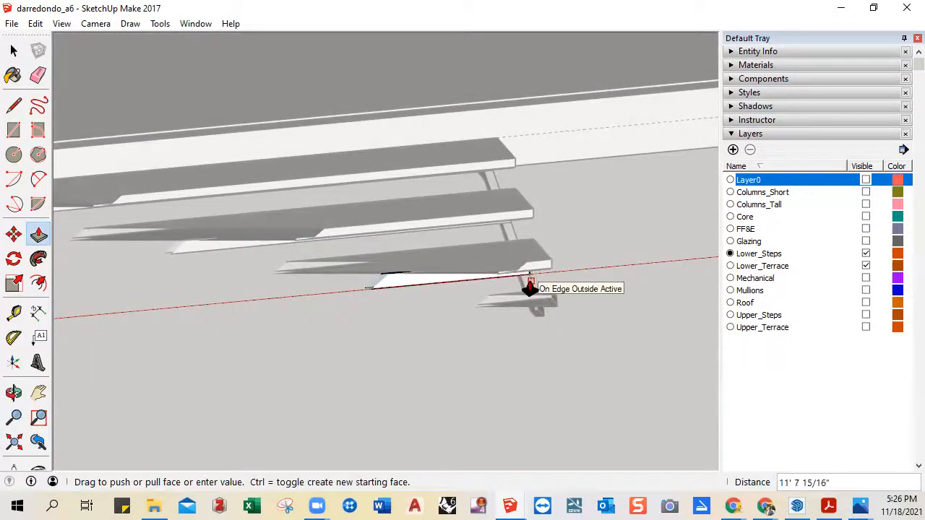
key(space)
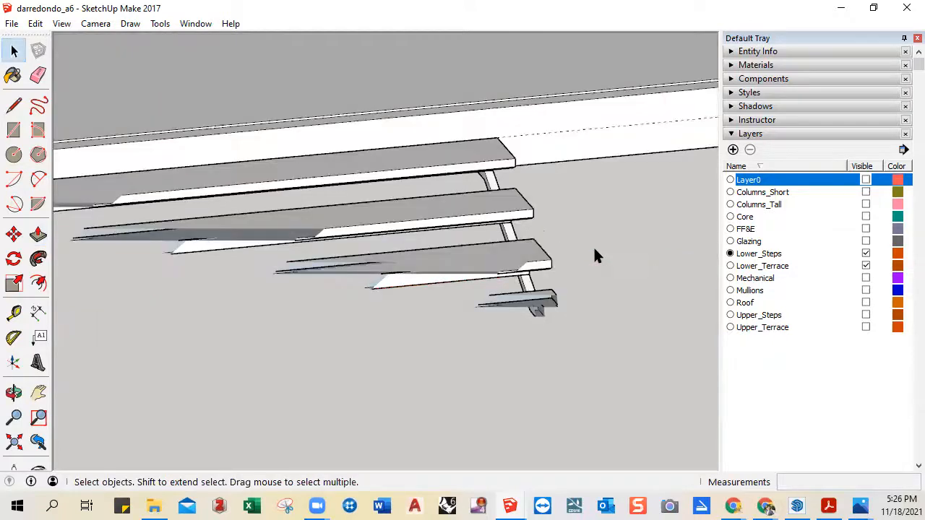
- Delete the stray vertical line beneath the bottom step, just past the end of the stringer
click(13, 441)
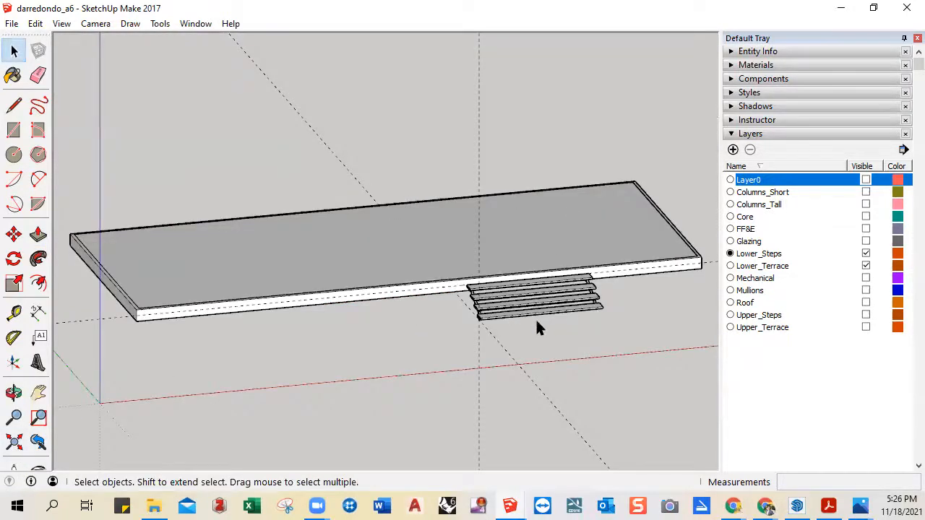
scroll(536, 323, up, 2)
middle_drag(547, 324, 344, 371)
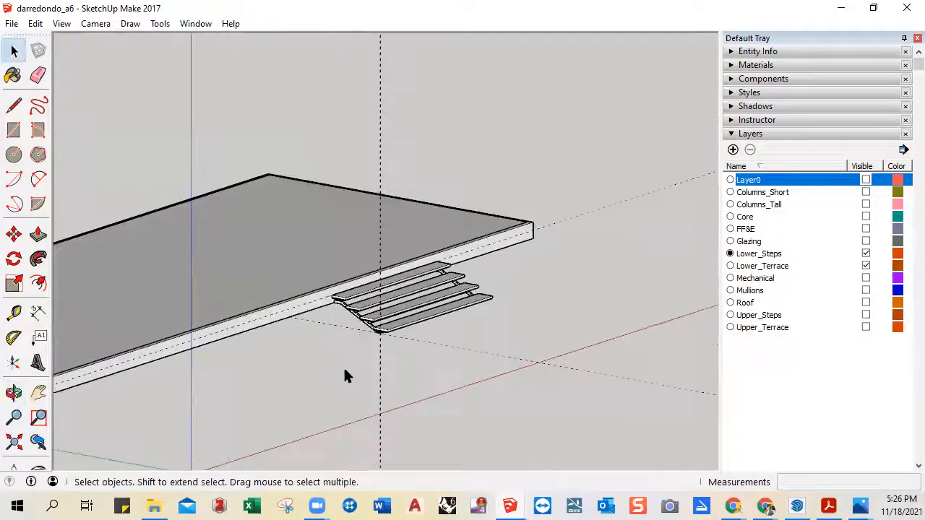
scroll(344, 376, up, 8)
scroll(407, 377, up, 1)
shift+middle_drag(407, 377, 546, 360)
scroll(401, 370, up, 2)
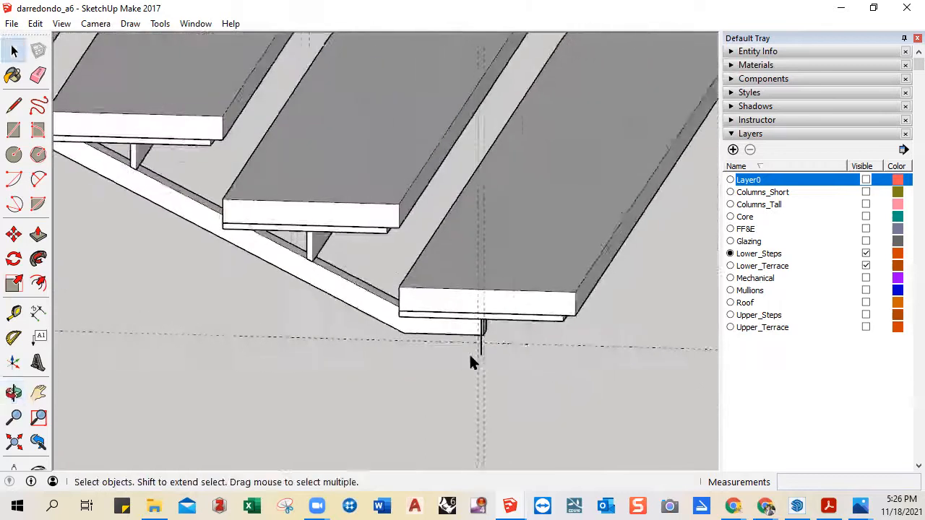
scroll(477, 354, up, 2)
middle_drag(489, 345, 591, 309)
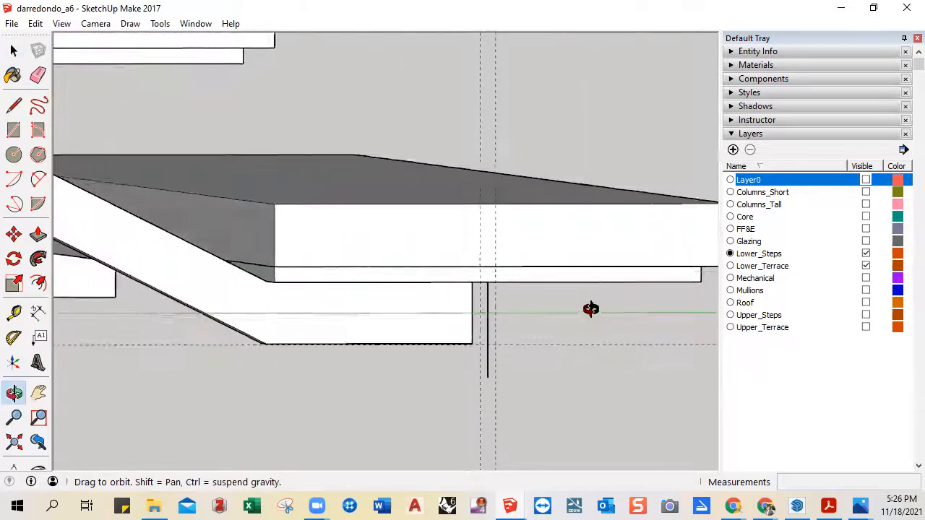
scroll(514, 318, up, 3)
mouse_move(510, 318)
middle_down()
mouse_move(528, 320)
mouse_move(520, 317)
middle_up()
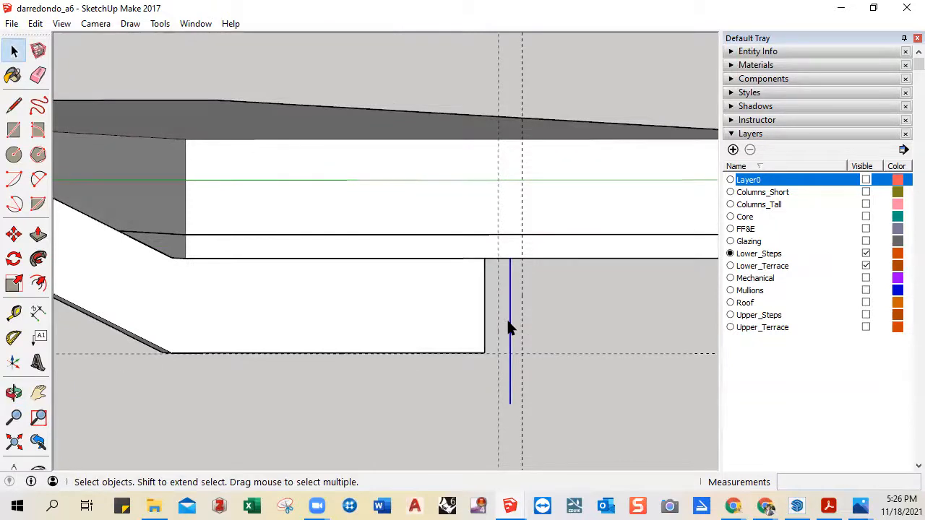
click(503, 325)
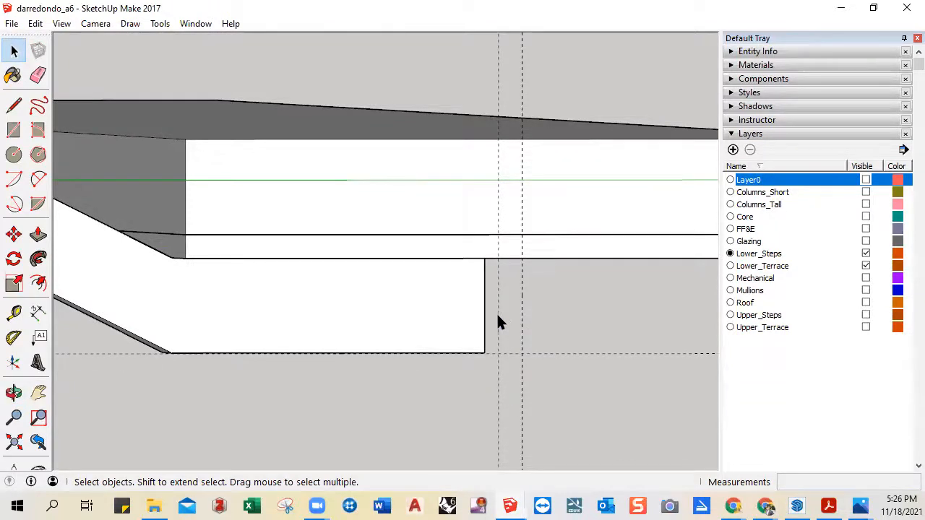
- Draw a narrow rectangle between the two vertical guides, from the bottom step's underside down to the horizontal guide at the stringer's base
click(14, 130)
click(496, 260)
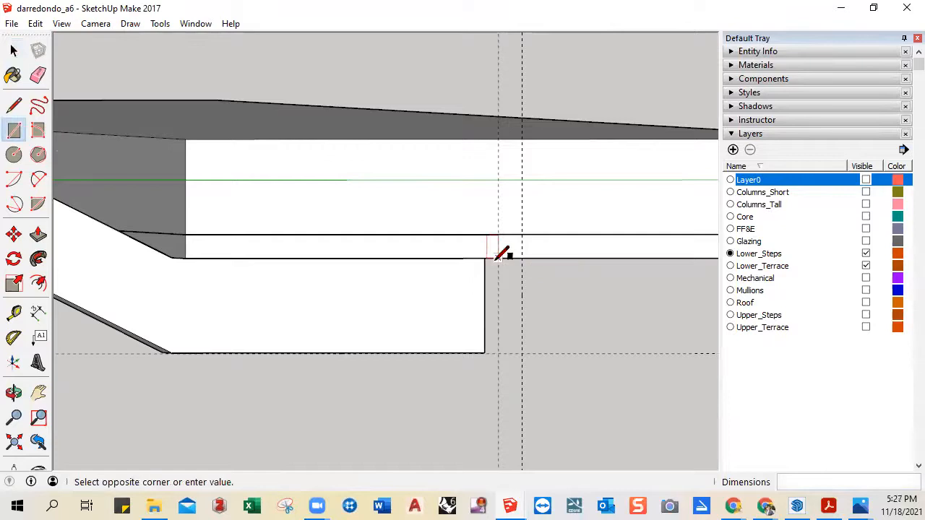
click(521, 354)
key(space)
middle_drag(546, 371, 528, 367)
- Group the narrow rectangle under the bottom step and remove the guide lines around it
right_click(468, 326)
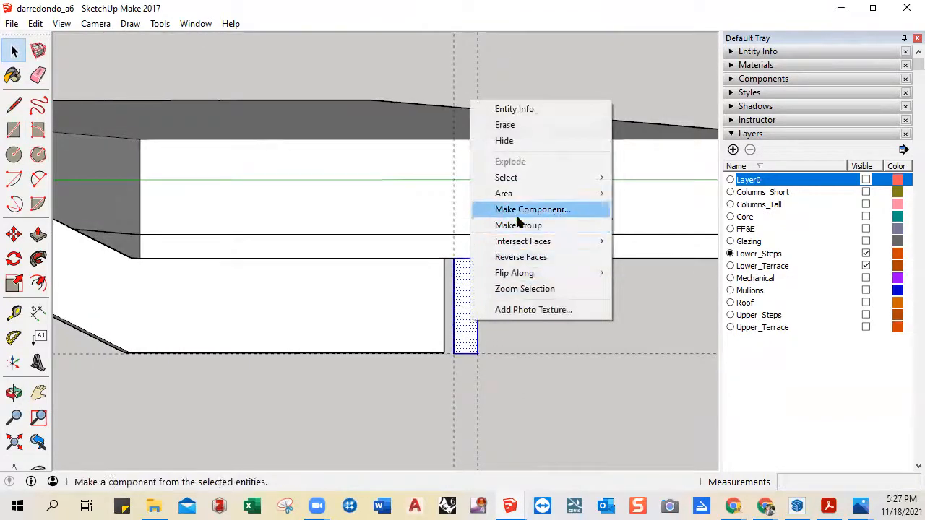
click(491, 224)
click(454, 224)
drag(513, 404, 425, 439)
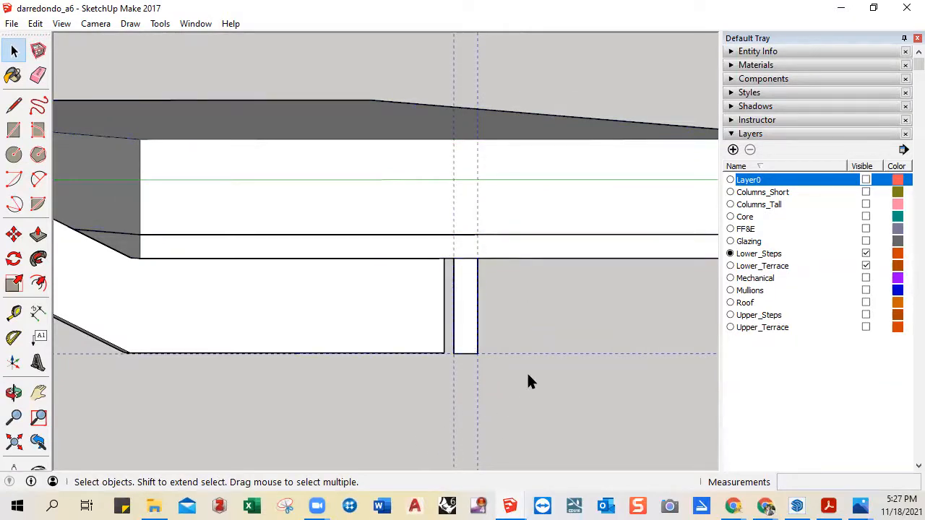
- Open the bottom support group and extrude its face about 12' 2" along the underside of the bottom step to the far end
middle_drag(538, 377, 412, 413)
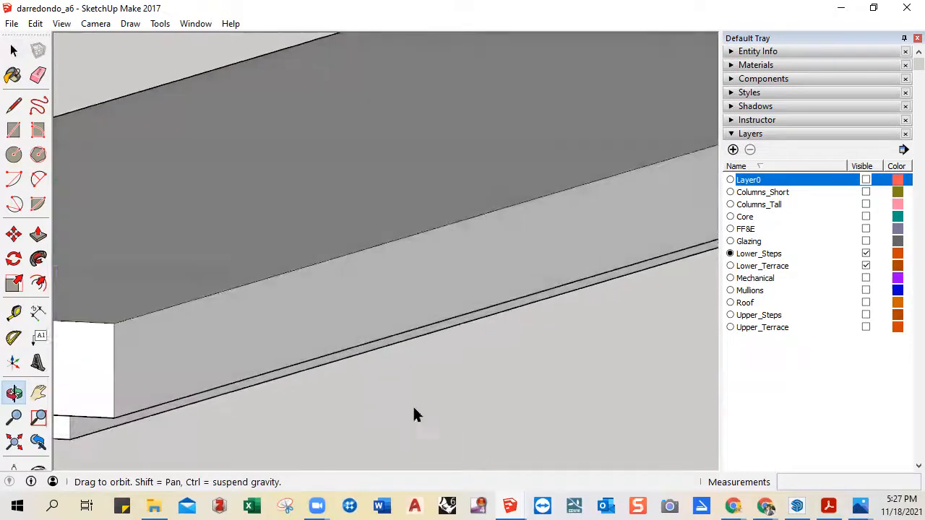
middle_drag(258, 424, 421, 332)
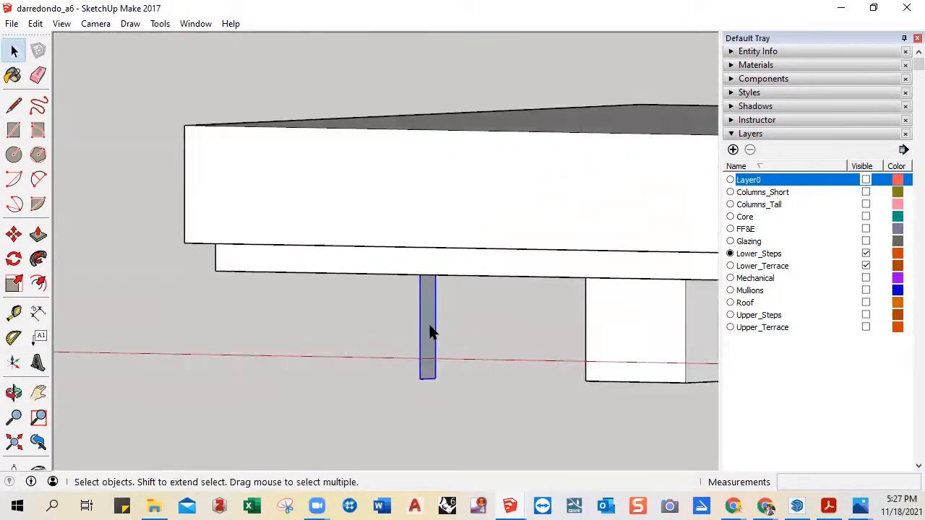
double_click(425, 331)
key(p)
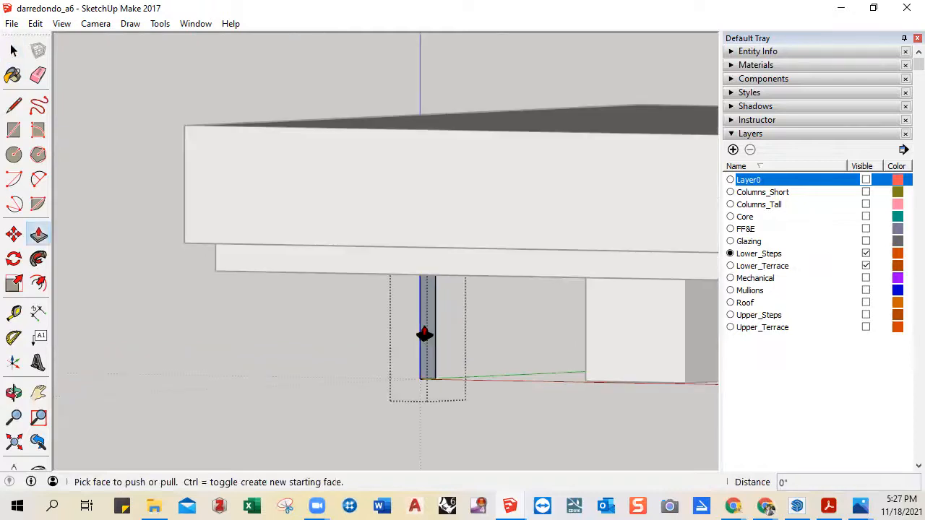
click(425, 334)
scroll(522, 351, down, 5)
middle_drag(526, 359, 556, 298)
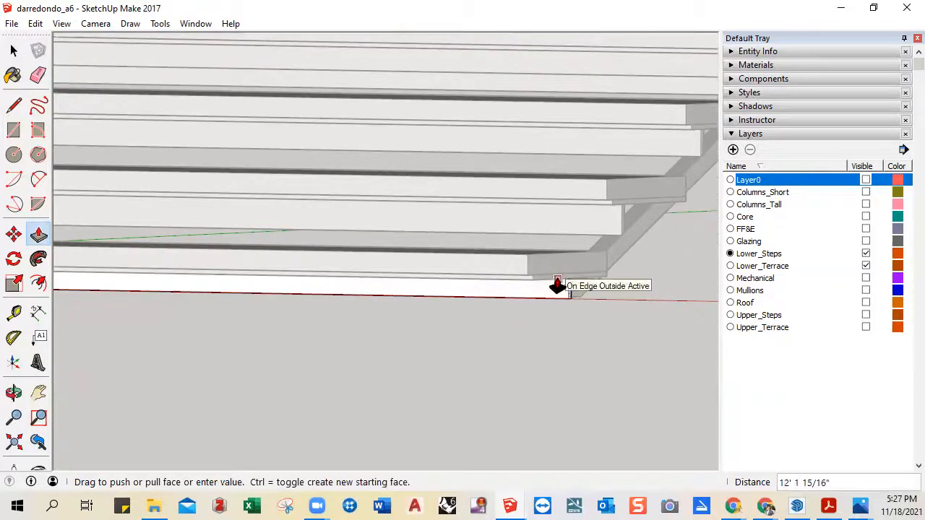
click(557, 286)
key(space)
- Push the bottom support's near end face inward to line up with the stringer, and close the group
scroll(405, 354, down, 2)
shift+middle_drag(154, 394, 540, 408)
scroll(493, 311, up, 3)
middle_drag(496, 322, 512, 289)
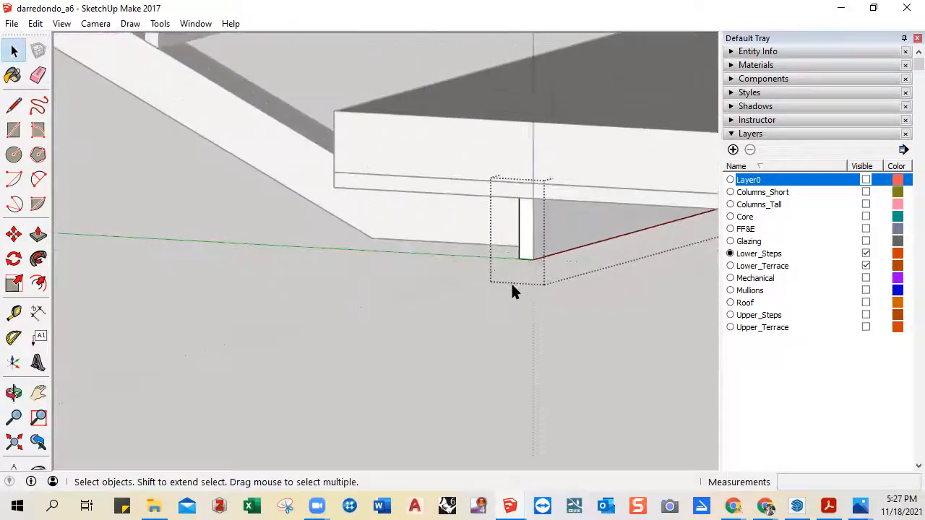
scroll(516, 243, up, 2)
click(517, 237)
key(p)
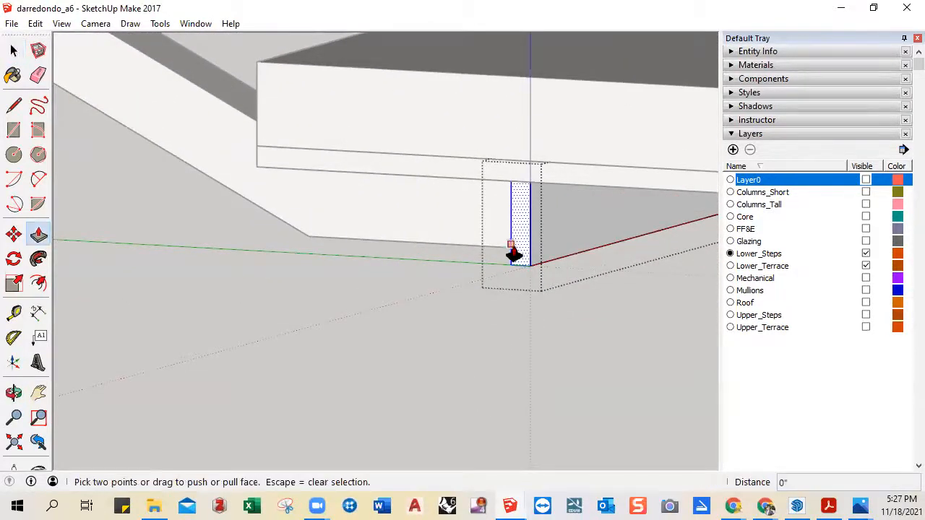
click(512, 251)
key(space)
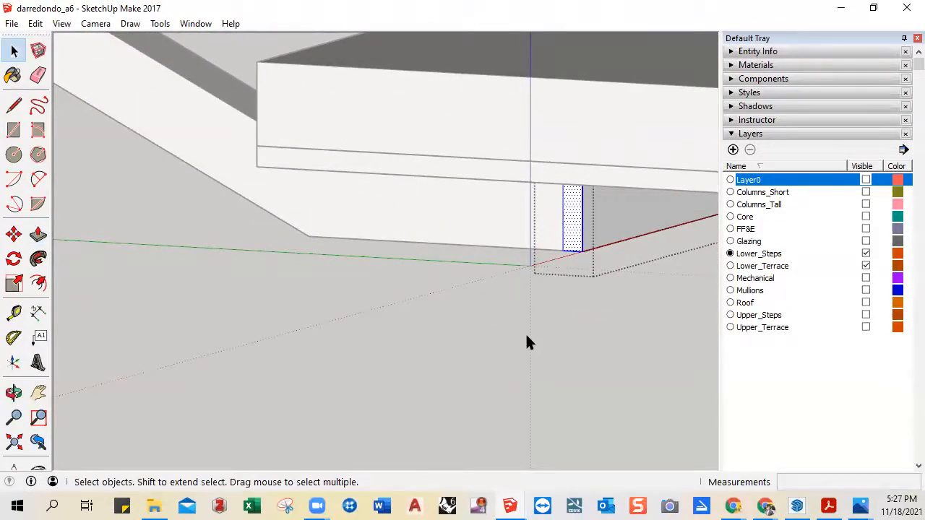
scroll(526, 333, down, 6)
scroll(508, 334, down, 3)
middle_drag(467, 354, 212, 239)
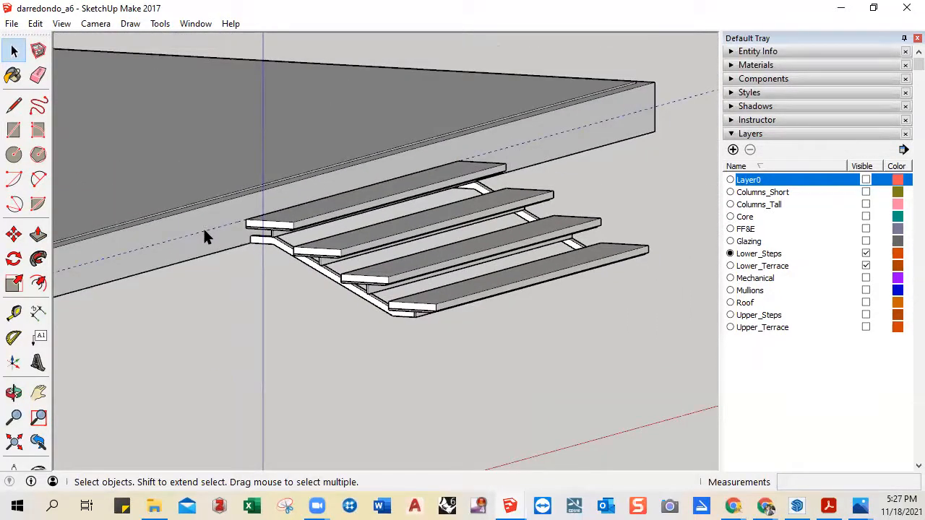
- Make all the hidden layers visible again, from Upper_Terrace through Columns_Short and Layer0
middle_drag(197, 234, 329, 296)
click(865, 328)
click(865, 315)
click(866, 303)
click(866, 291)
click(865, 278)
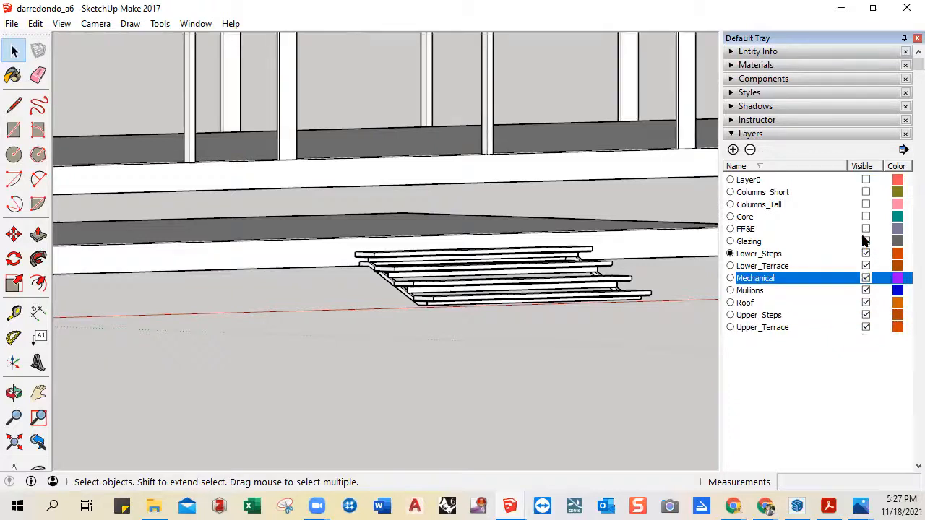
click(865, 241)
click(865, 228)
click(866, 216)
click(865, 204)
click(866, 192)
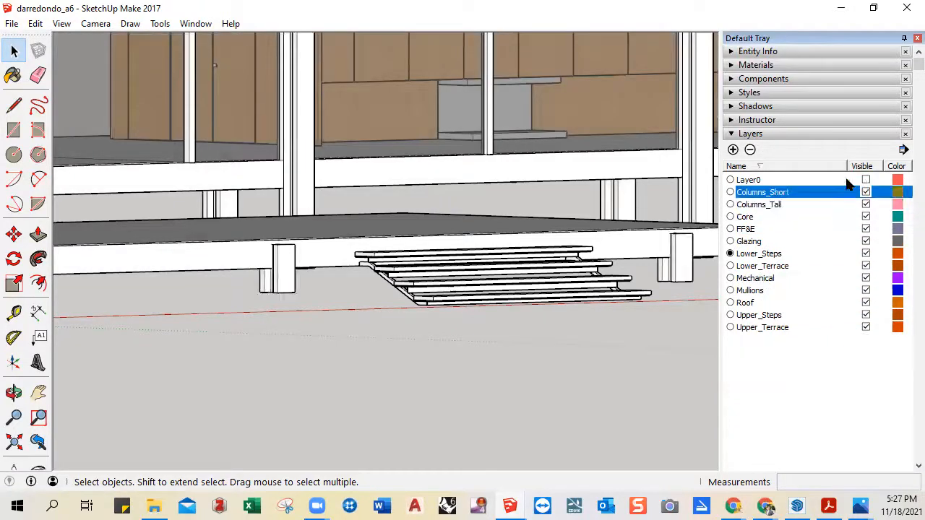
click(865, 180)
- Switch the camera to Perspective and hide Layer0 so the ground slab no longer surrounds the lower stair
click(123, 24)
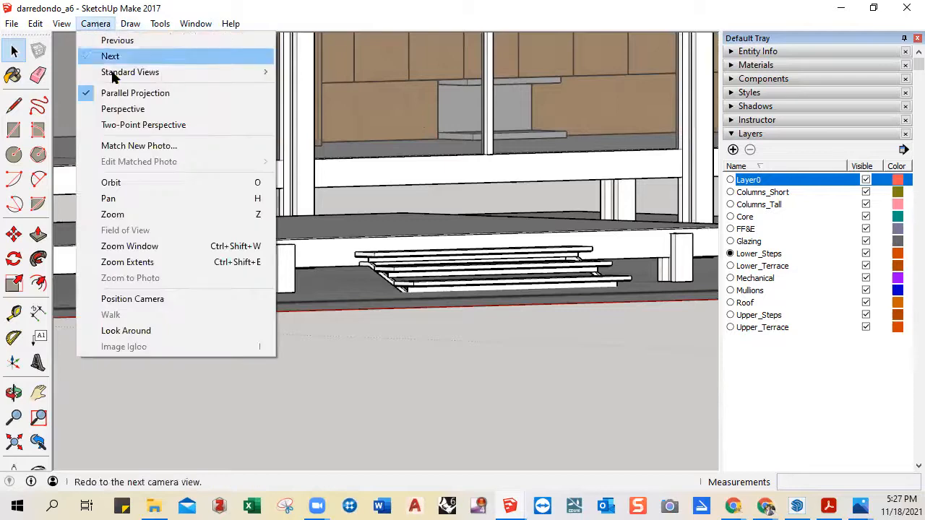
click(124, 112)
middle_drag(289, 354, 430, 328)
click(866, 180)
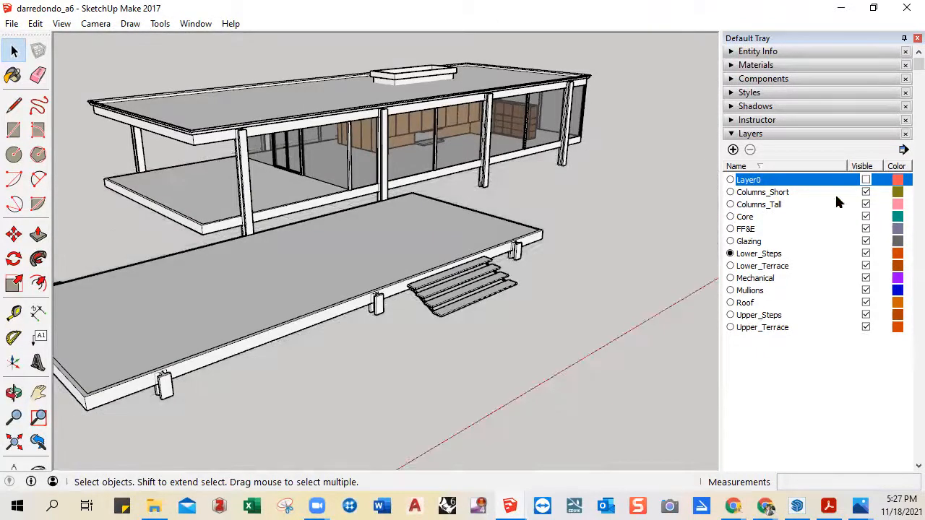
- Examine the whole building and the lower stair in perspective, down to where the stair meets the ground level
shift+middle_drag(471, 361, 559, 280)
scroll(480, 274, up, 2)
scroll(502, 264, down, 1)
scroll(504, 269, down, 5)
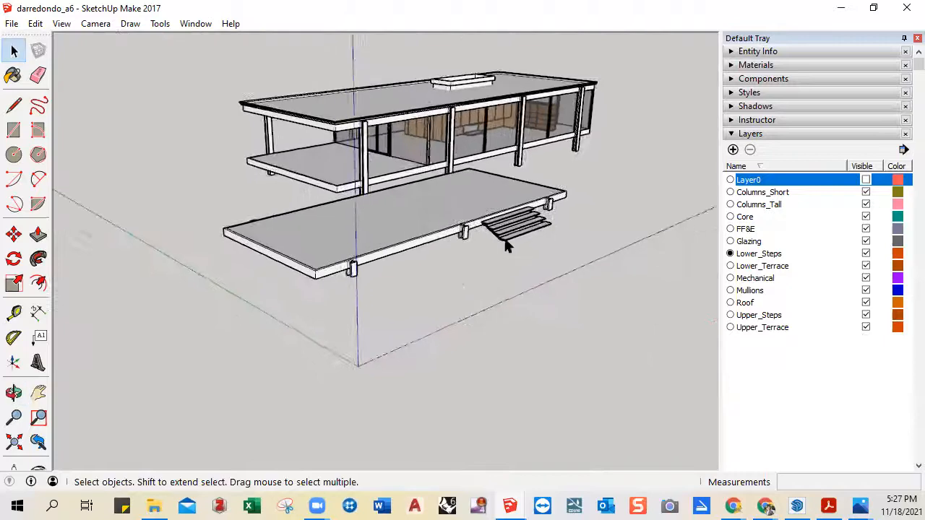
scroll(511, 275, up, 6)
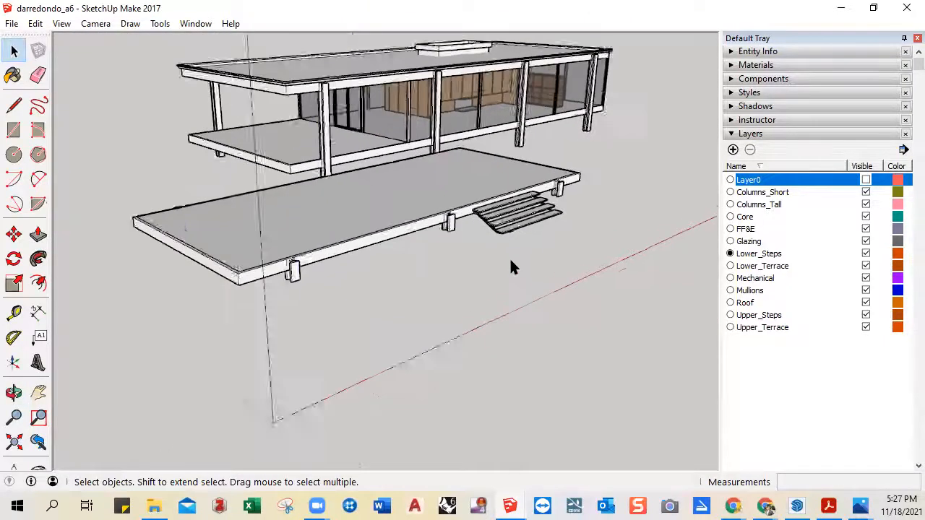
middle_drag(506, 247, 678, 194)
scroll(496, 258, down, 5)
scroll(568, 183, up, 5)
middle_drag(568, 185, 568, 207)
scroll(471, 200, down, 4)
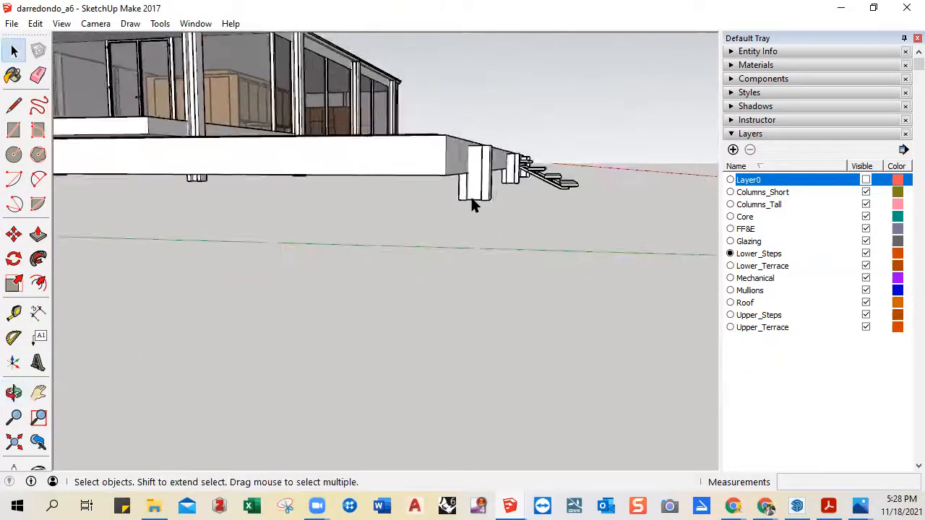
- Set the camera to Parallel Projection and show the model in the standard Left view
click(95, 23)
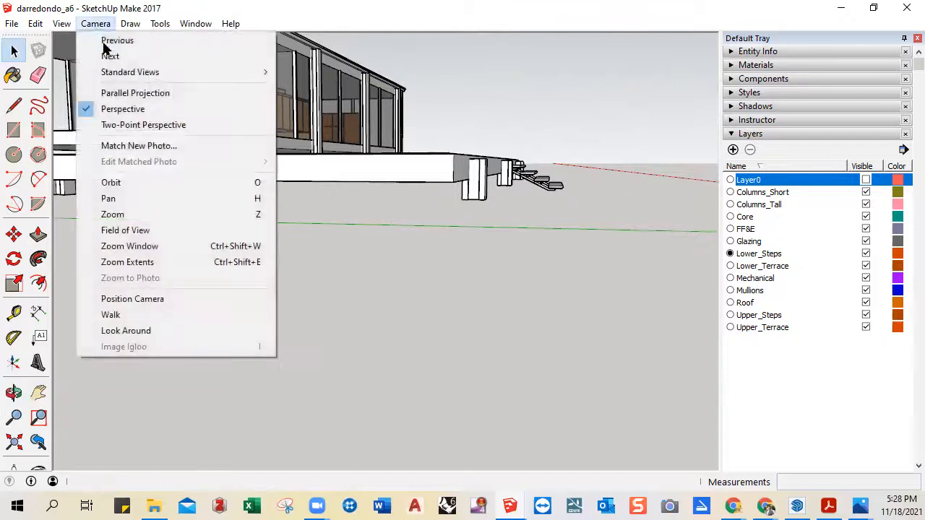
mouse_move(107, 78)
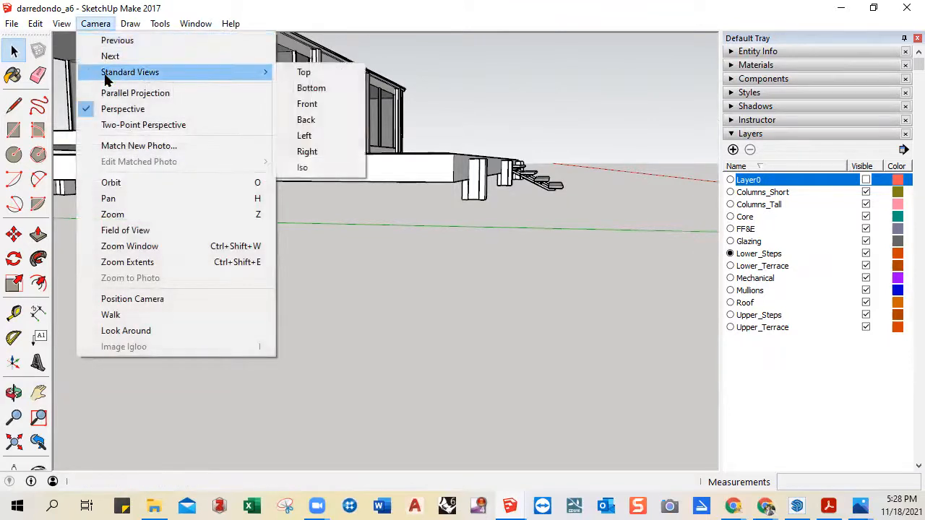
click(175, 93)
click(96, 23)
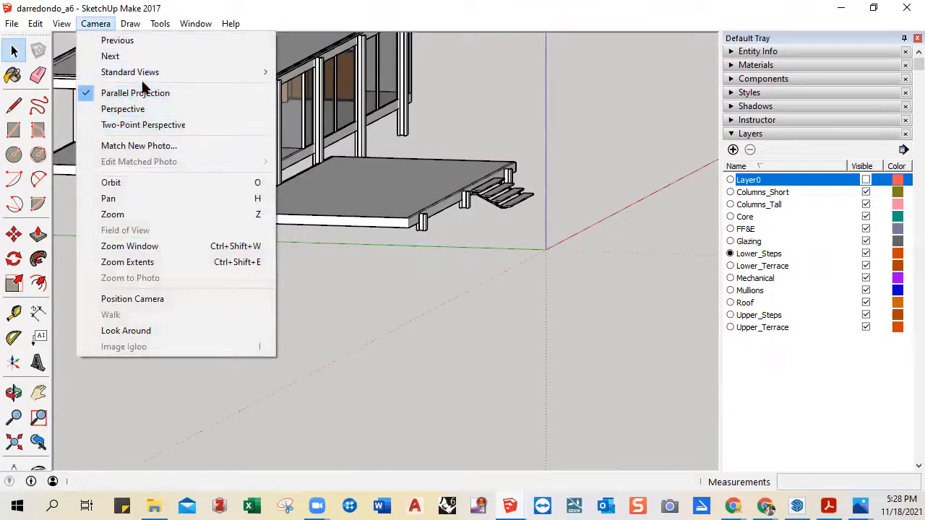
mouse_move(246, 75)
click(296, 136)
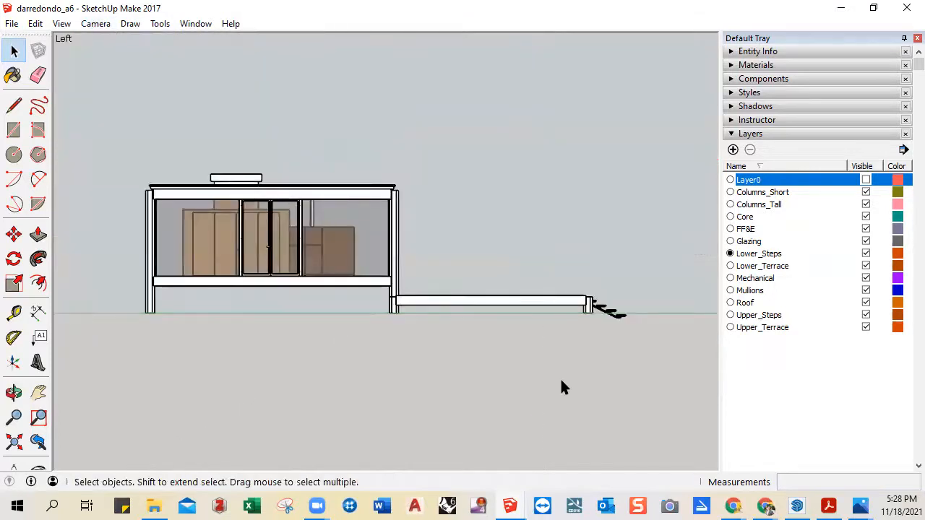
- Examine how the lower stair's bottom step sits relative to the column bases and the ground line
scroll(607, 334, up, 1)
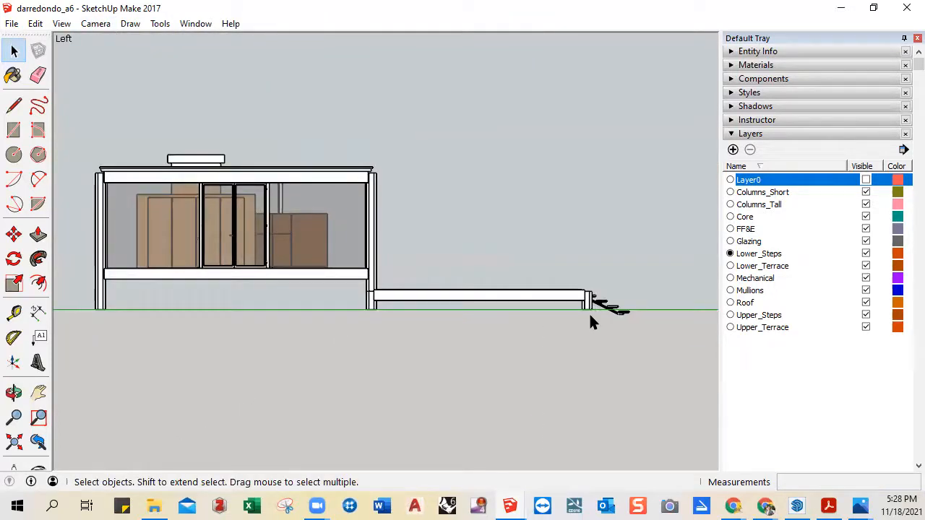
scroll(600, 311, up, 5)
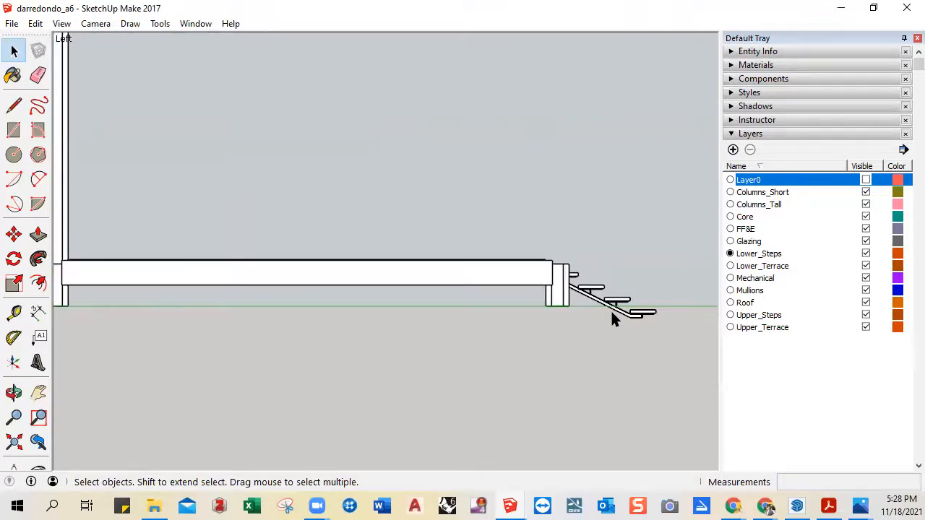
mouse_move(610, 325)
middle_down()
mouse_move(590, 326)
mouse_move(613, 318)
middle_up()
scroll(617, 309, up, 1)
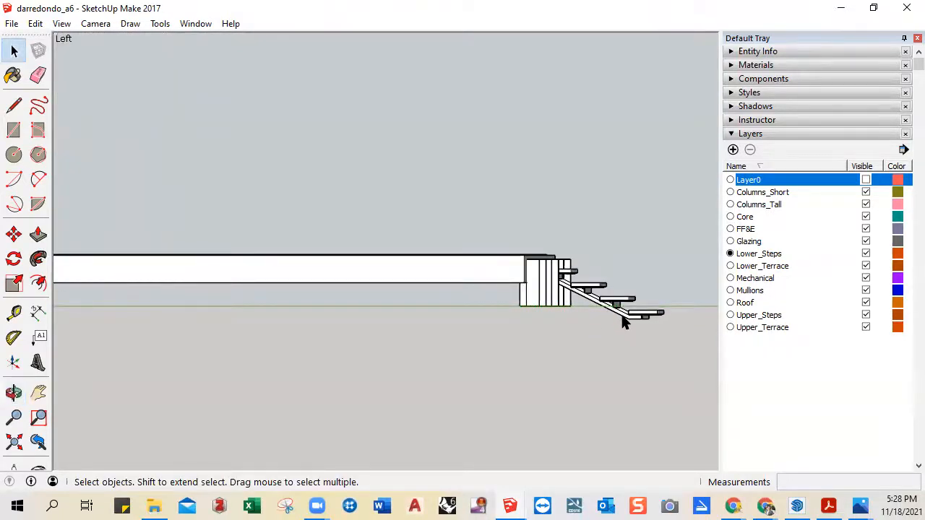
mouse_move(600, 331)
middle_down()
mouse_move(553, 339)
mouse_move(554, 348)
mouse_move(550, 317)
mouse_move(498, 317)
mouse_move(526, 339)
middle_up()
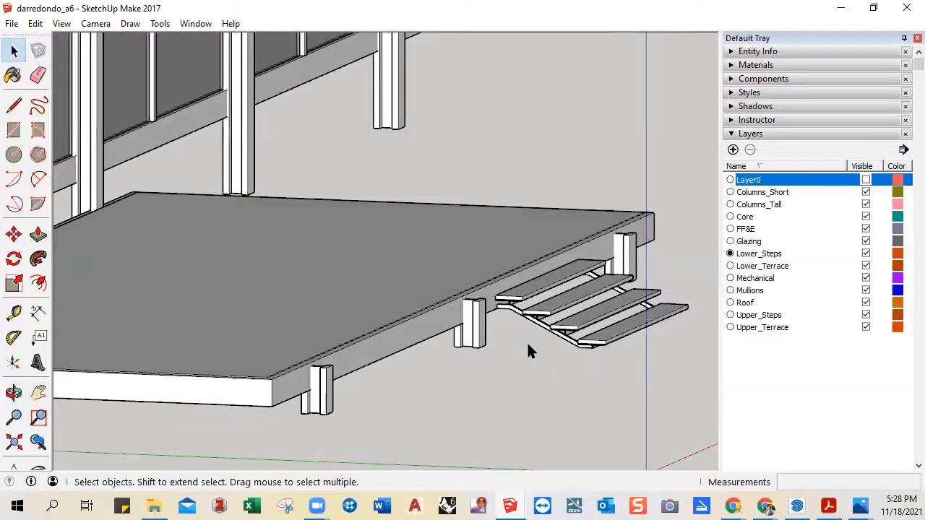
mouse_move(463, 432)
middle_down()
mouse_move(469, 415)
mouse_move(537, 372)
mouse_move(528, 396)
middle_up()
middle_drag(606, 330, 553, 351)
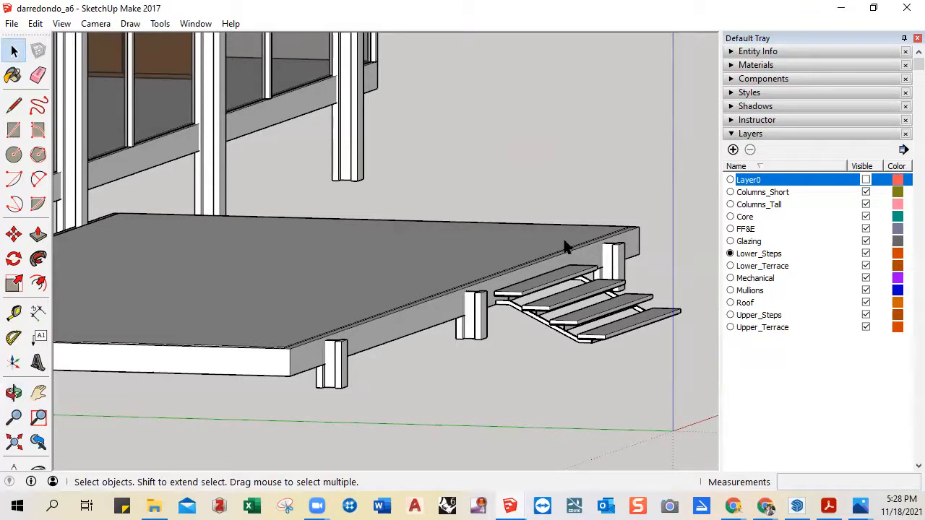
- Switch to Farnsworth_House_Handout.pdf in Acrobat, check the stair section's riser height on page 7, and return to the SketchUp model
click(827, 506)
scroll(578, 336, down, 1)
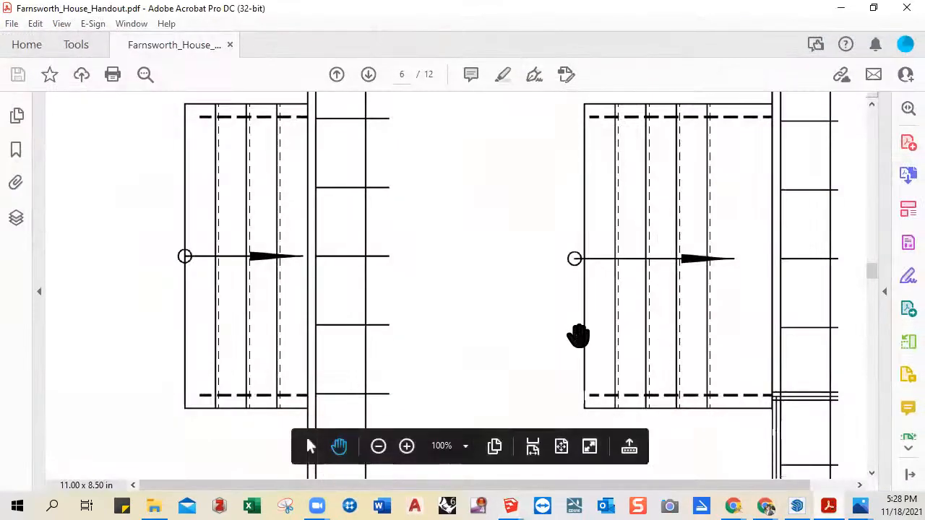
scroll(578, 335, down, 10)
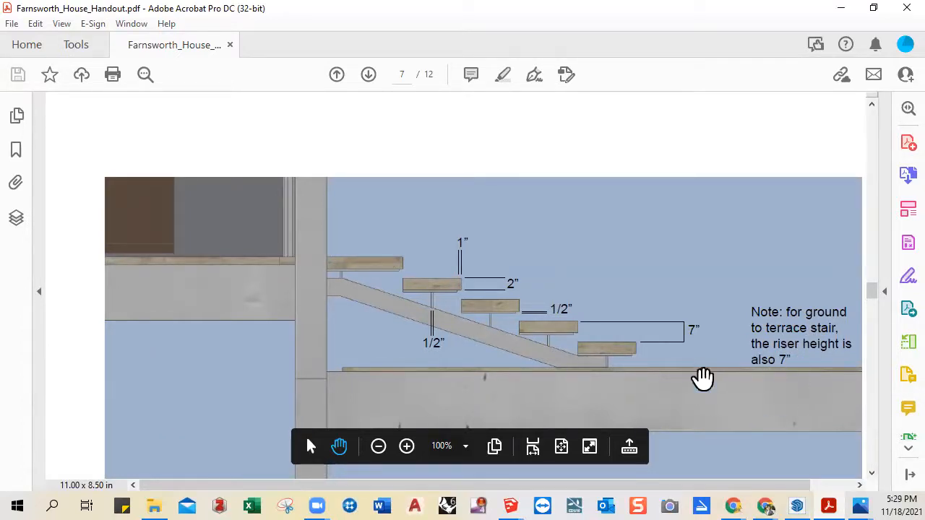
click(841, 10)
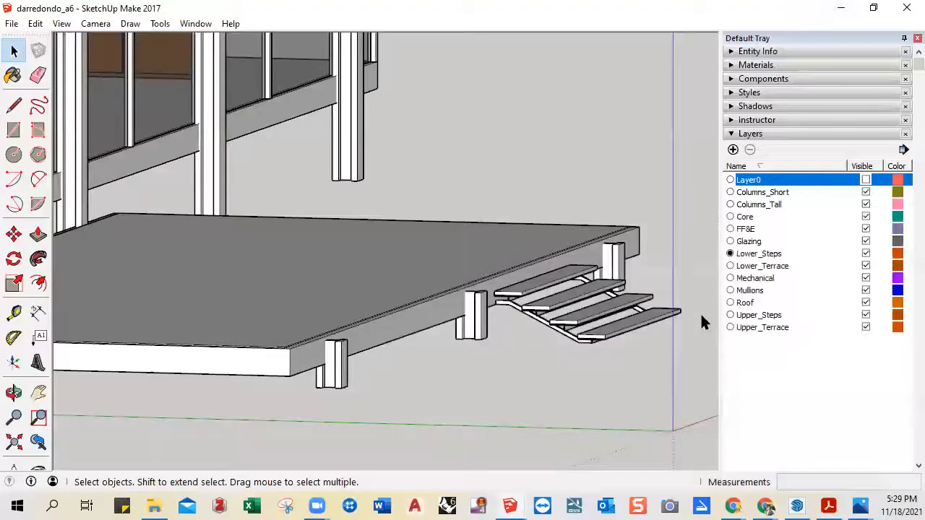
- Examine the lower stair's height from the side and up close, comparing the top step with the terrace edge
middle_drag(475, 317, 349, 359)
scroll(347, 359, up, 3)
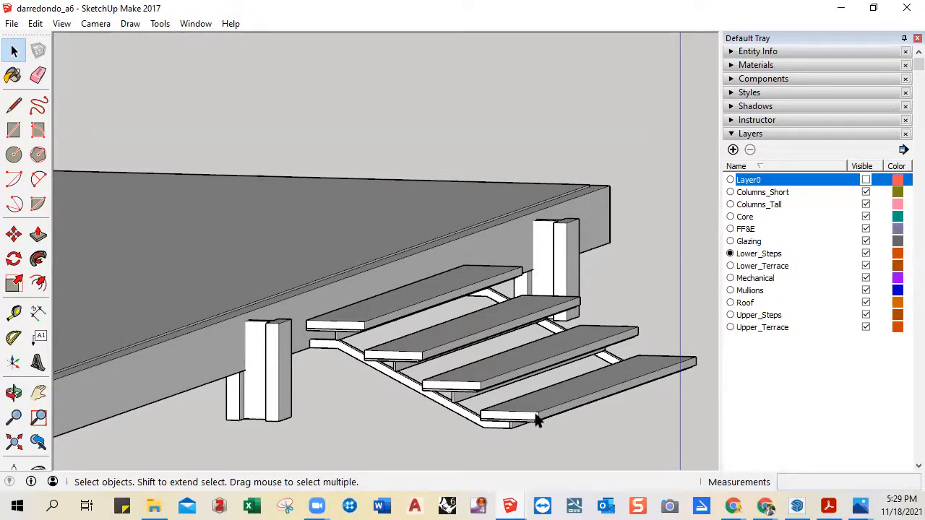
middle_drag(528, 424, 506, 374)
middle_drag(572, 385, 562, 383)
scroll(562, 383, down, 4)
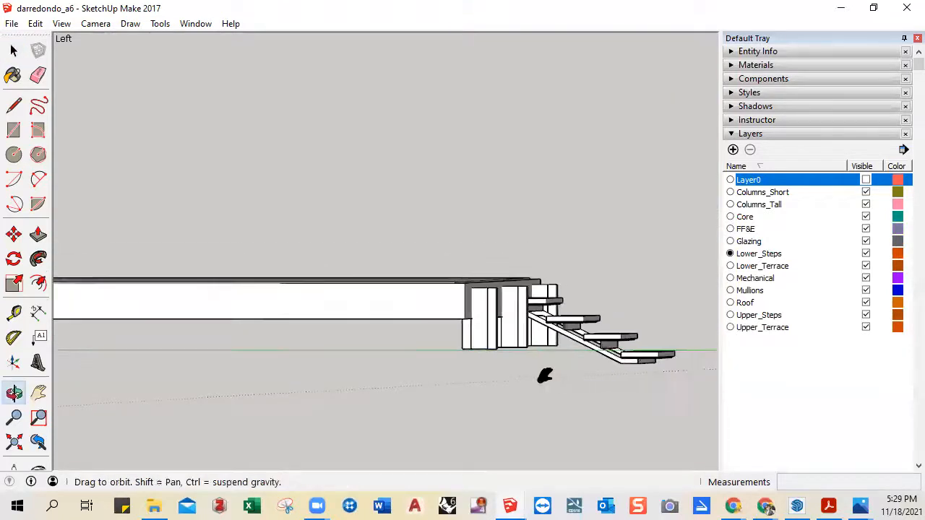
scroll(455, 390, down, 3)
scroll(437, 329, up, 3)
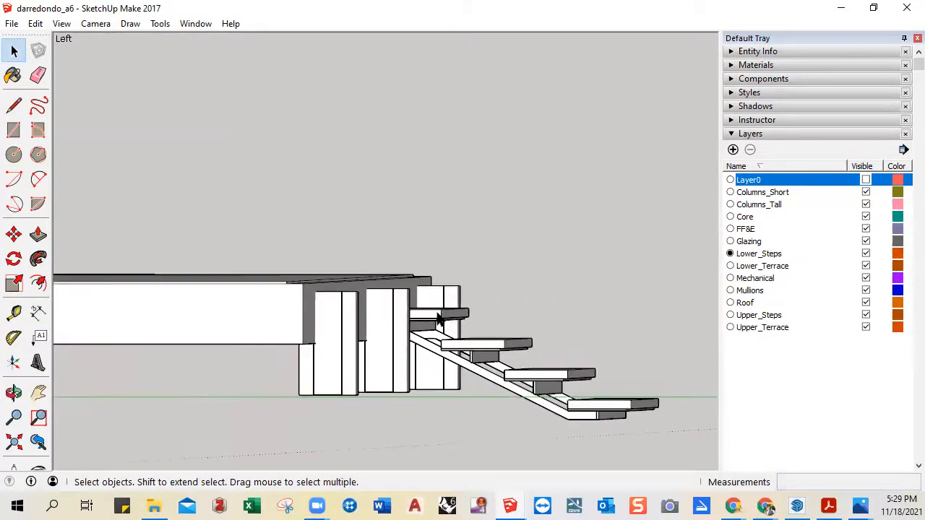
middle_drag(437, 341, 370, 323)
scroll(412, 339, up, 3)
scroll(369, 323, up, 1)
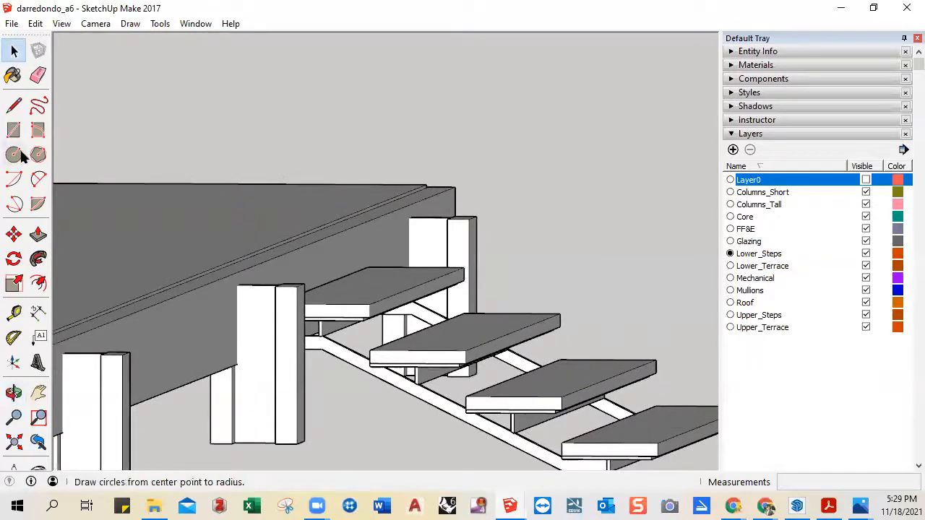
- Place a guide line 4" below the bottom edge of the lower terrace's paving, along the fascia behind the top step
click(14, 313)
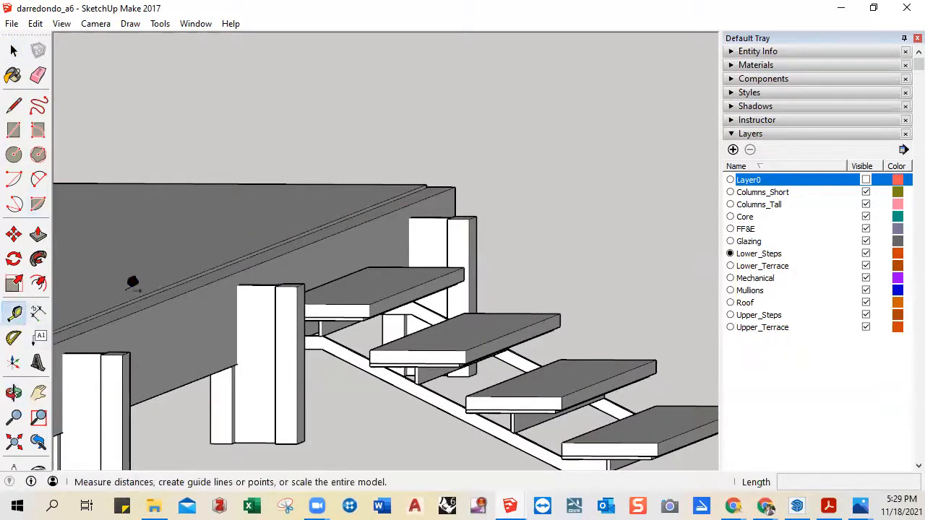
click(327, 237)
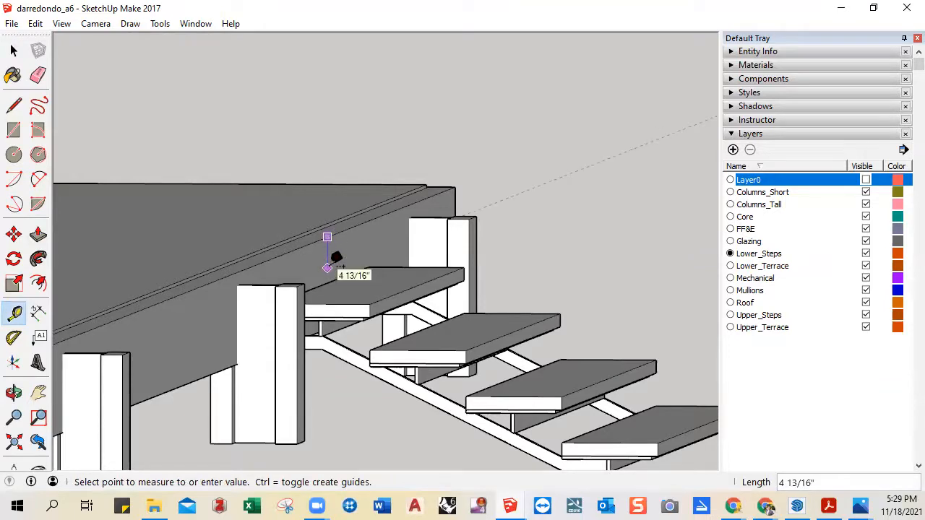
click(336, 259)
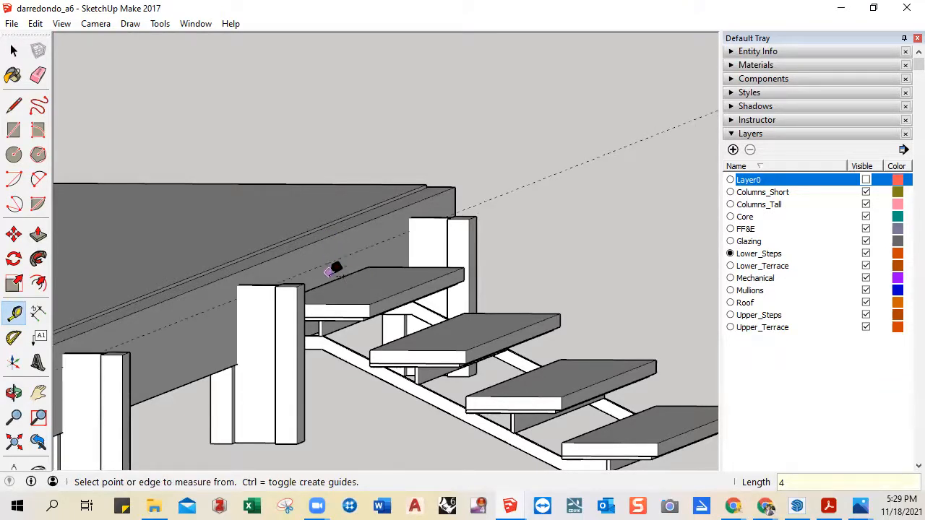
key(space)
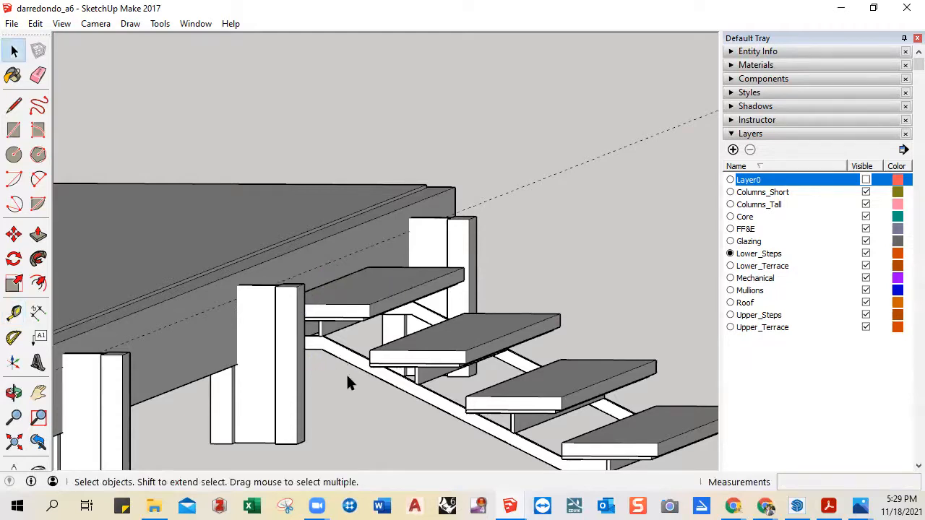
- Select all the lower stair's steps, supports and stringers and move them up 3" so the top step's back corner meets the guide line
scroll(361, 383, down, 2)
middle_drag(416, 396, 384, 368)
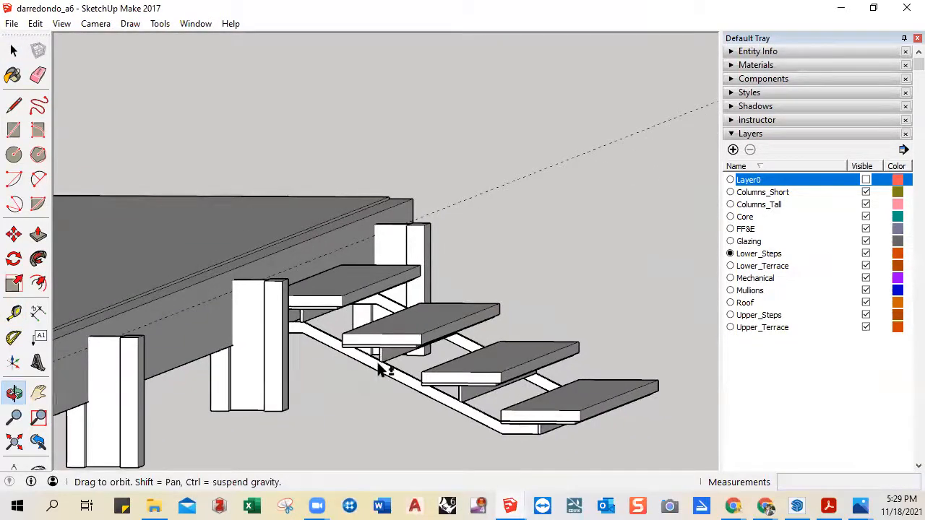
scroll(329, 300, up, 2)
click(329, 300)
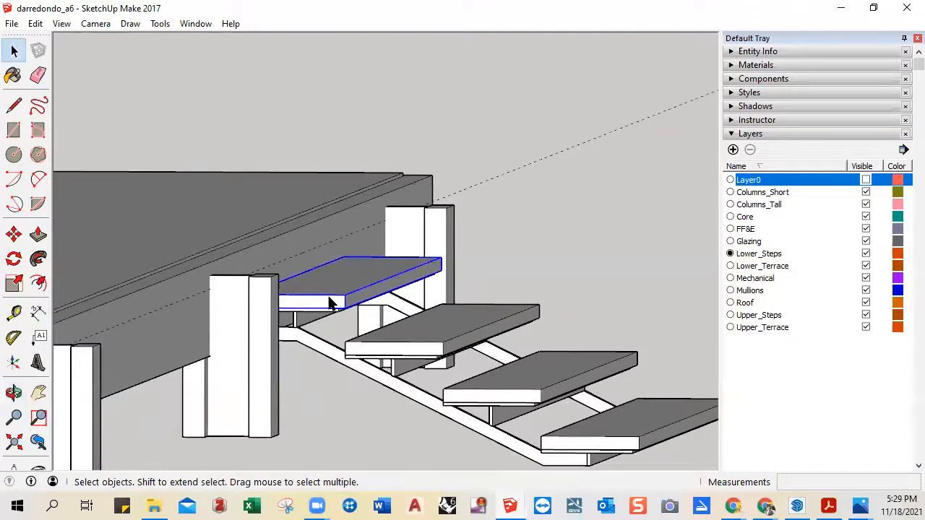
scroll(328, 300, down, 1)
scroll(325, 349, up, 3)
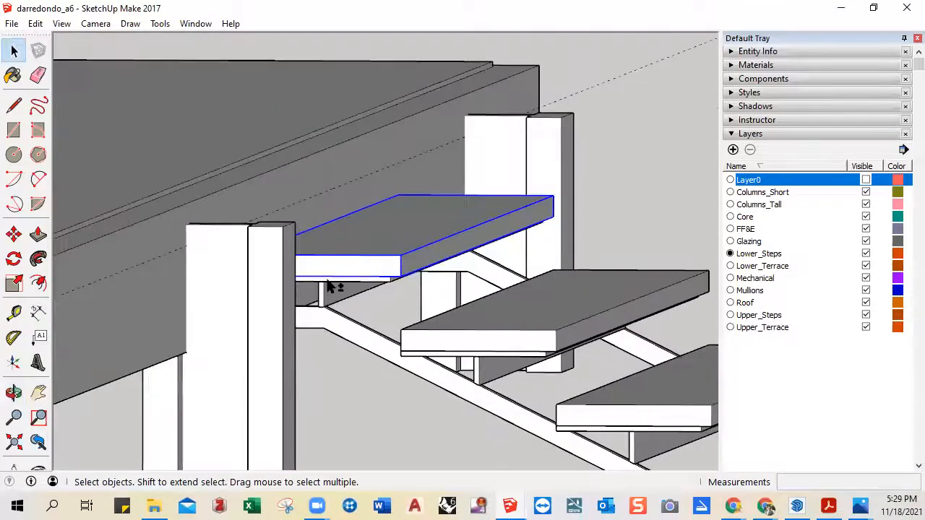
shift+click(331, 316)
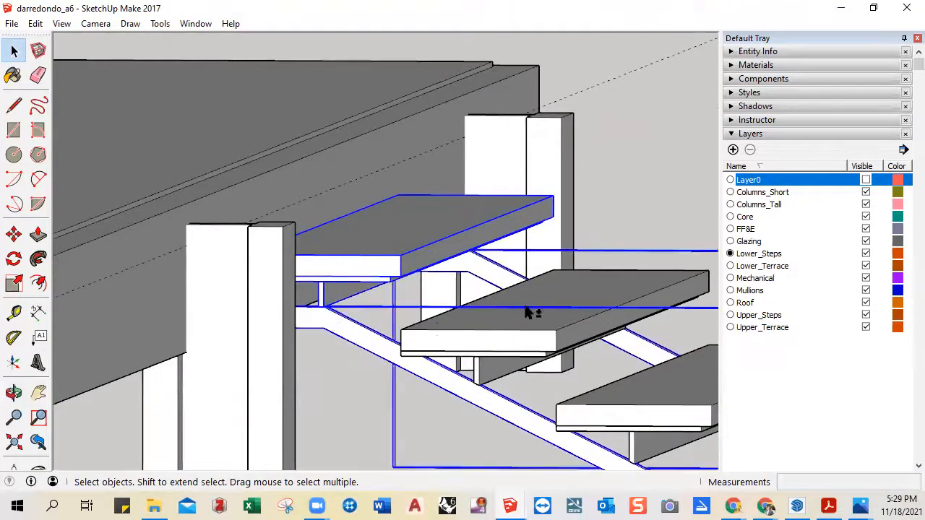
shift+click(481, 334)
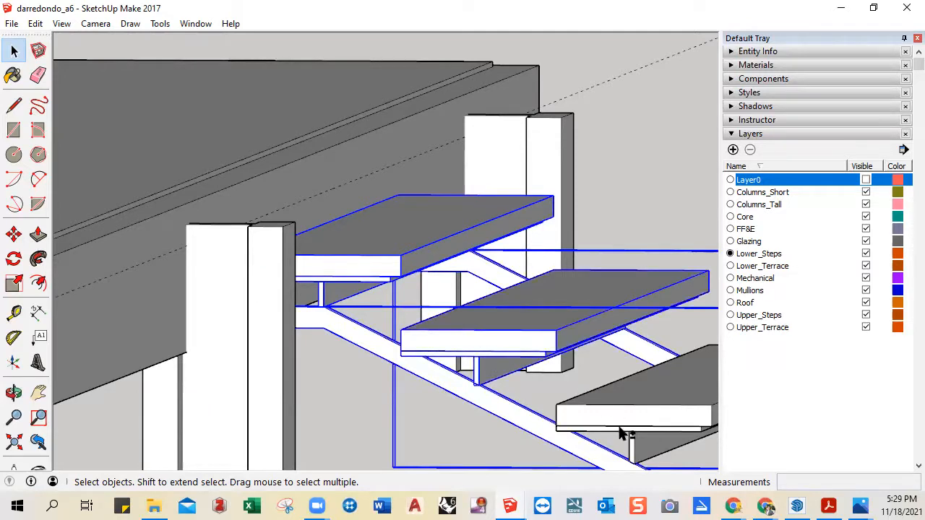
middle_drag(613, 460, 528, 372)
shift+click(549, 374)
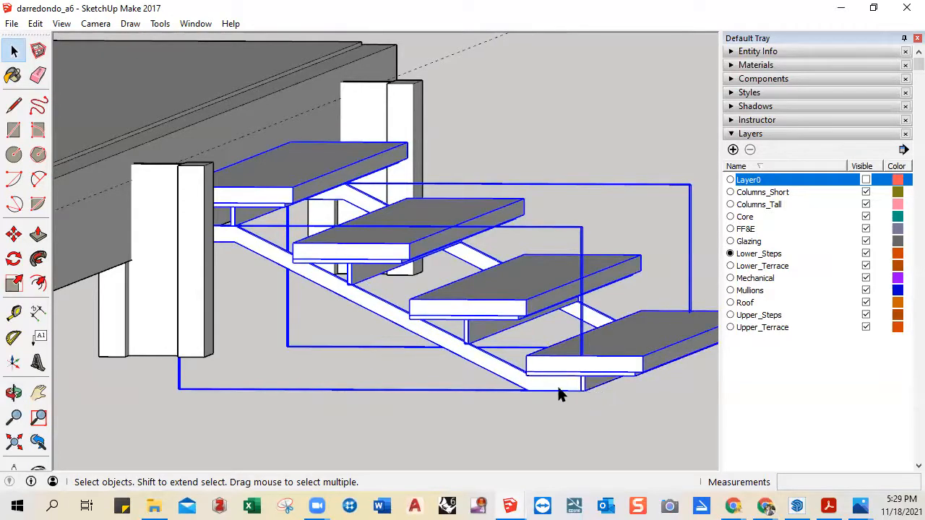
shift+middle_drag(451, 341, 537, 378)
middle_drag(382, 229, 341, 268)
key(m)
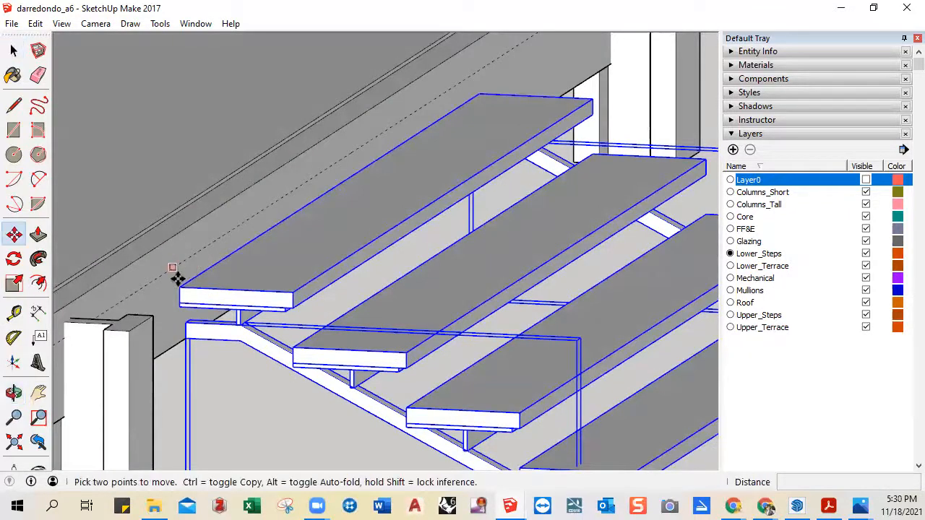
click(182, 292)
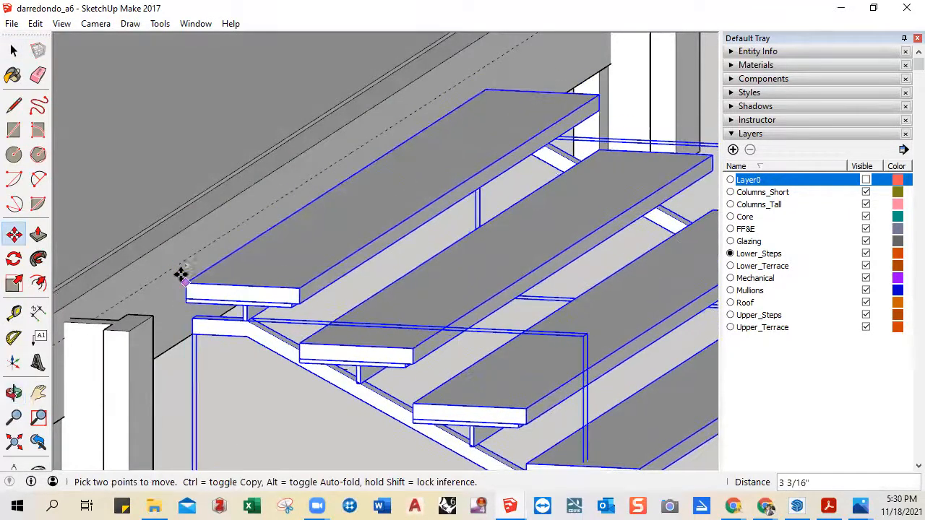
click(176, 262)
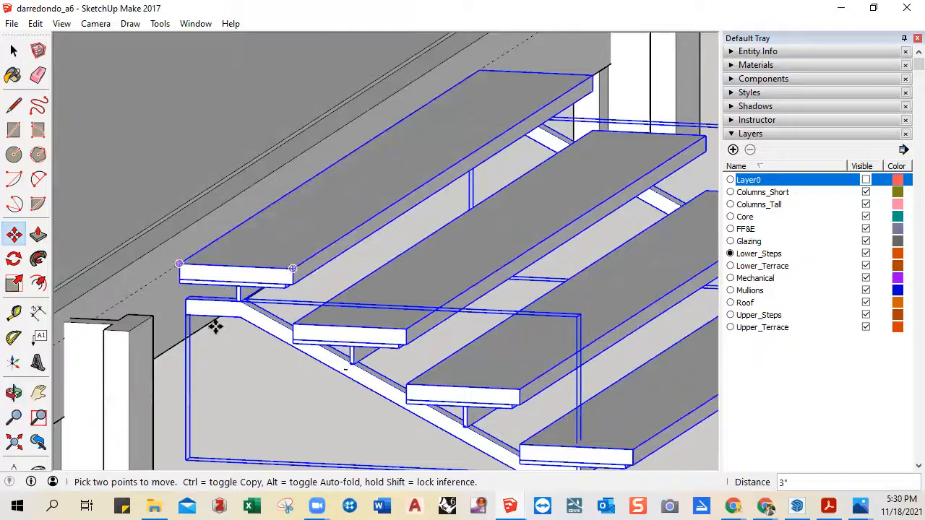
scroll(231, 343, down, 5)
middle_drag(273, 353, 329, 358)
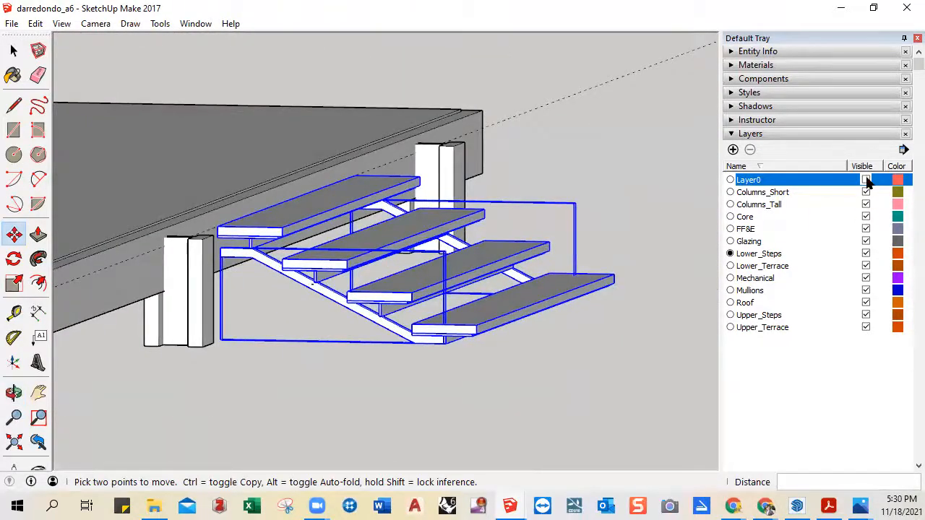
- Make Layer0 visible again so the ground and site plan show around the lower stair
click(865, 180)
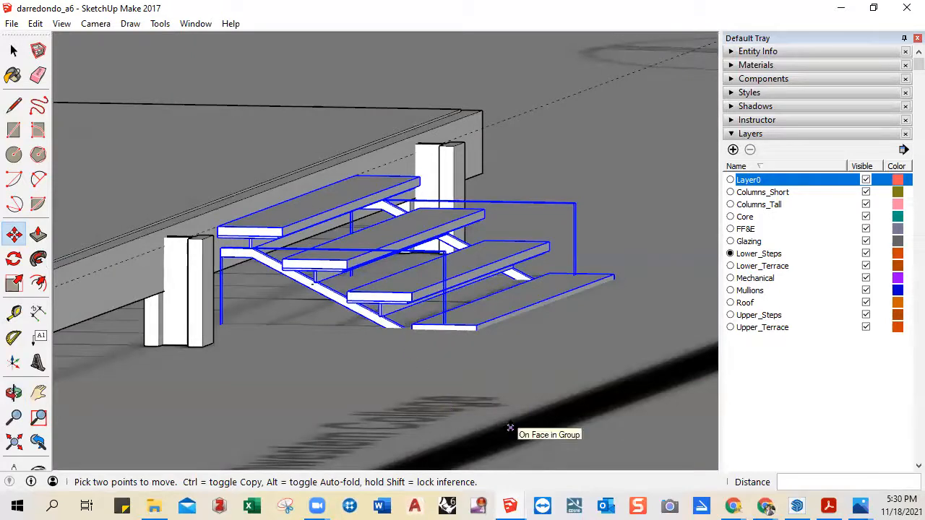
- Try to scale the selected lower stair upward from its base to ground level in the standard left view
key(s)
middle_drag(481, 424, 480, 387)
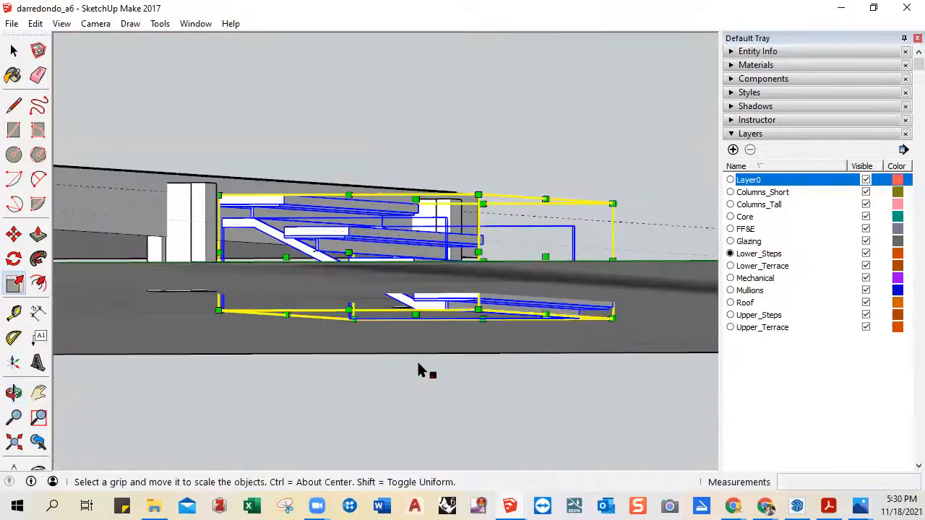
click(92, 25)
mouse_move(120, 72)
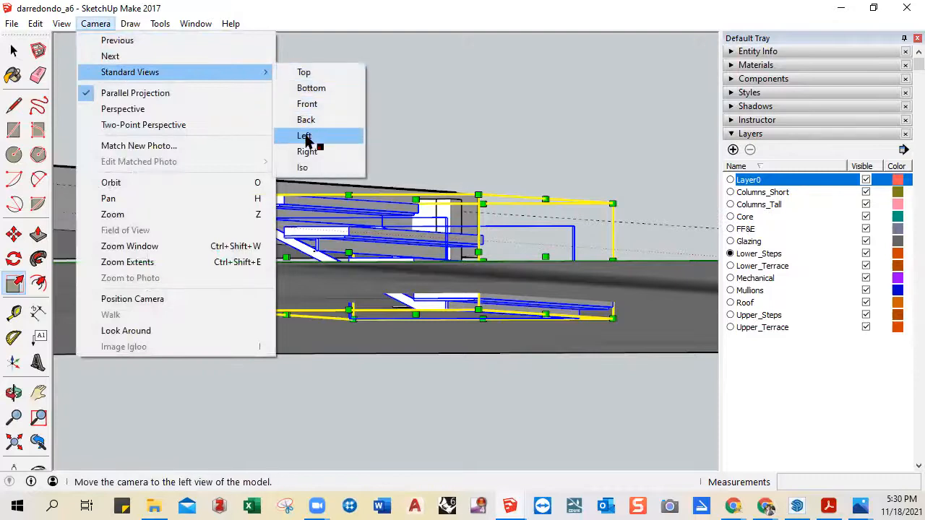
click(306, 137)
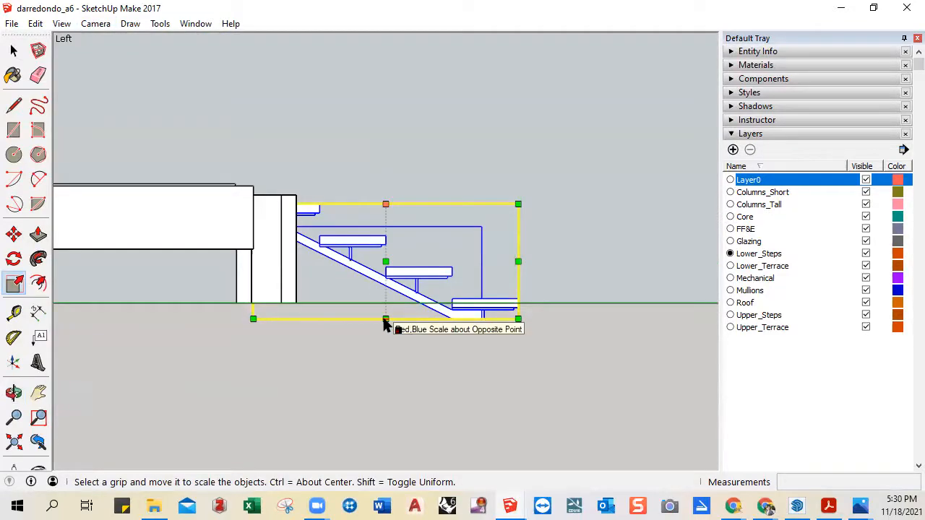
drag(384, 322, 383, 309)
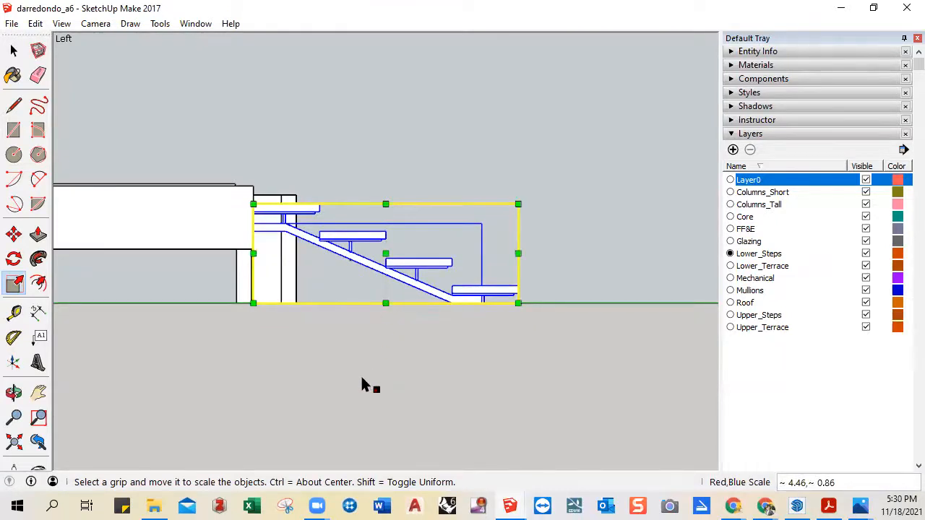
- Inspect the scaled lower stair along the terrace edge and undo the scaling
key(space)
click(531, 309)
middle_drag(531, 313, 470, 350)
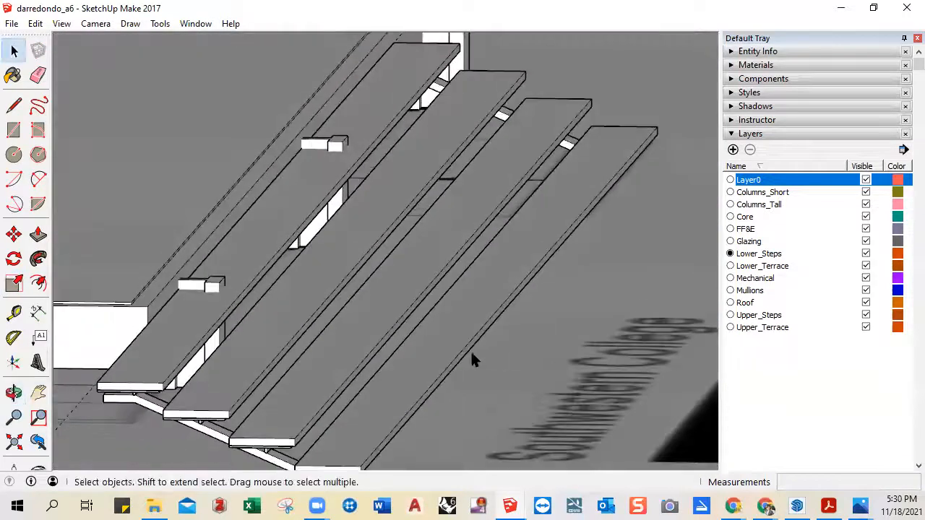
scroll(410, 380, down, 2)
scroll(410, 381, down, 2)
shift+middle_drag(421, 332, 258, 387)
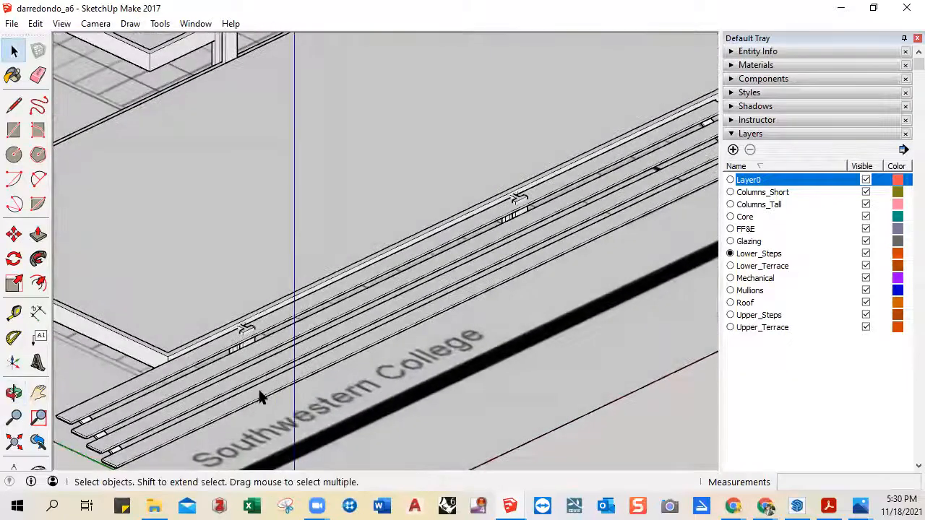
scroll(258, 388, down, 3)
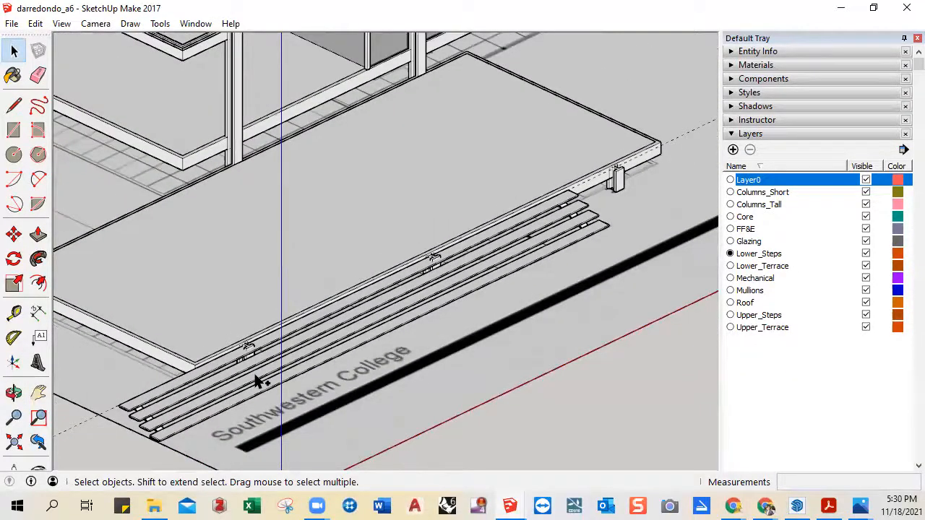
scroll(253, 380, down, 3)
middle_drag(491, 313, 498, 266)
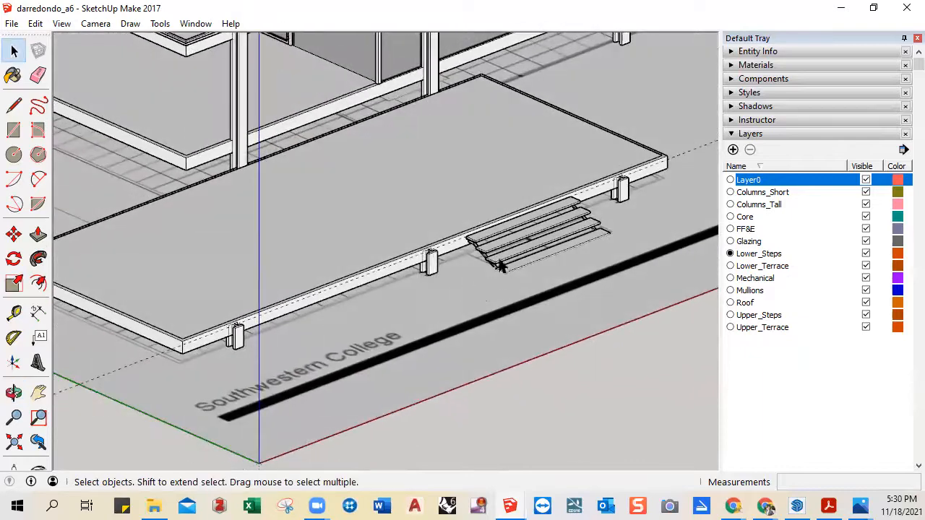
- Select the lower stair's steps, supports and stringers and scale them vertically from the base so the stringers' bottoms rest on the ground
scroll(500, 264, up, 4)
click(482, 264)
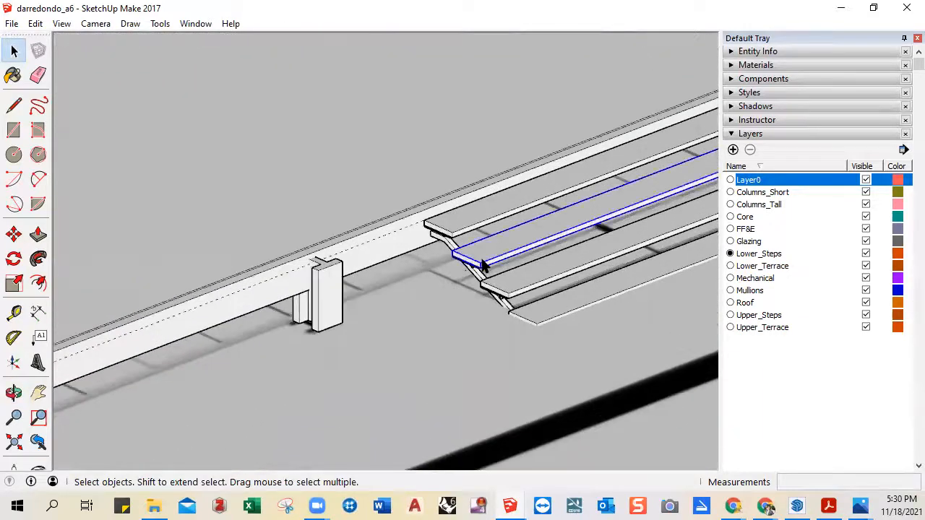
middle_drag(451, 277, 641, 203)
scroll(641, 203, up, 1)
scroll(507, 256, up, 4)
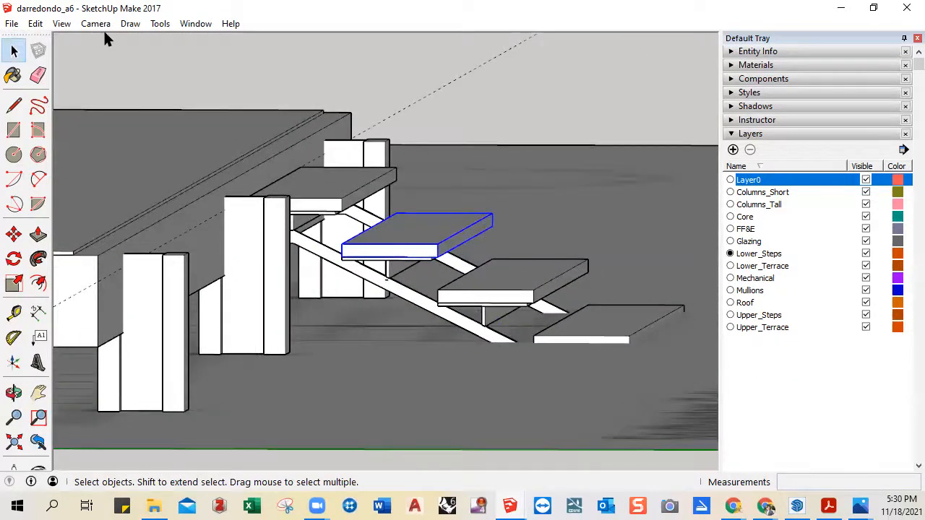
scroll(388, 278, up, 4)
shift+click(366, 285)
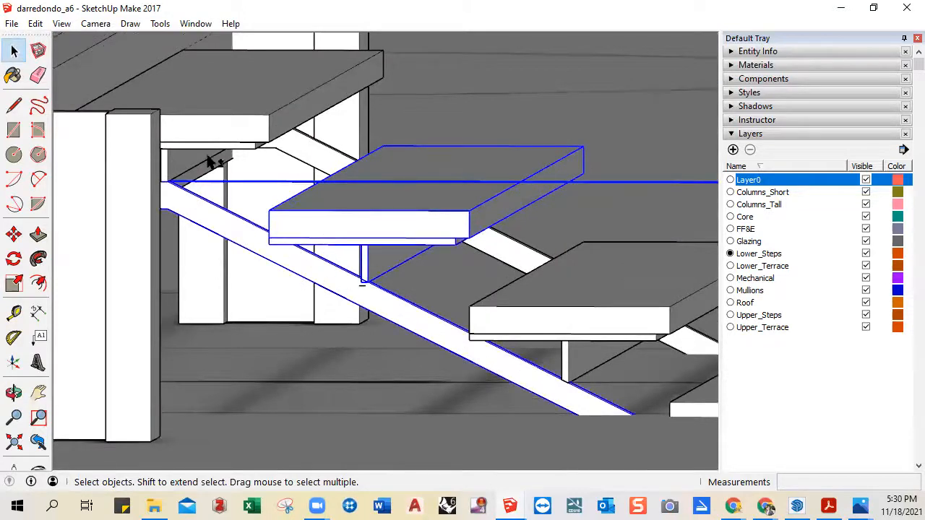
shift+click(220, 137)
shift+click(325, 182)
shift+click(549, 342)
shift+click(549, 338)
scroll(604, 390, down, 3)
shift+middle_drag(604, 390, 419, 272)
shift+click(511, 285)
scroll(461, 308, down, 2)
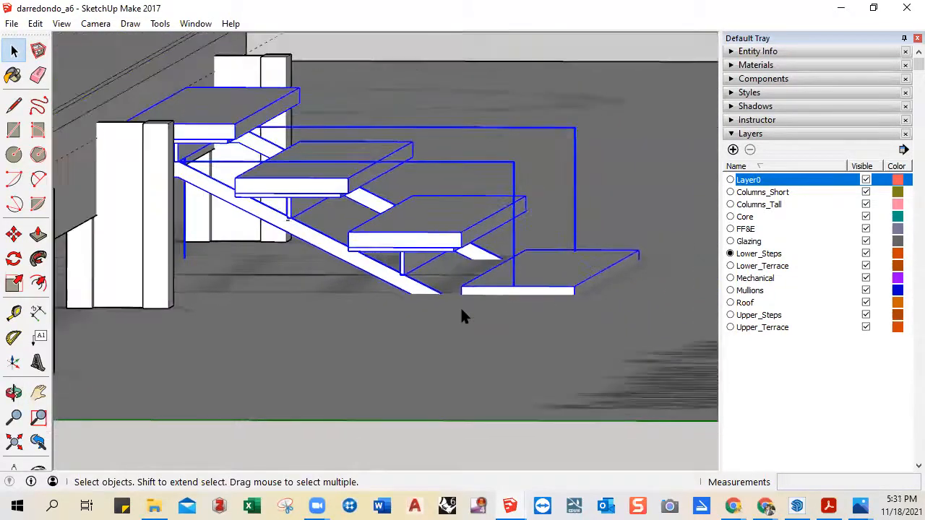
shift+middle_drag(445, 335, 448, 313)
key(s)
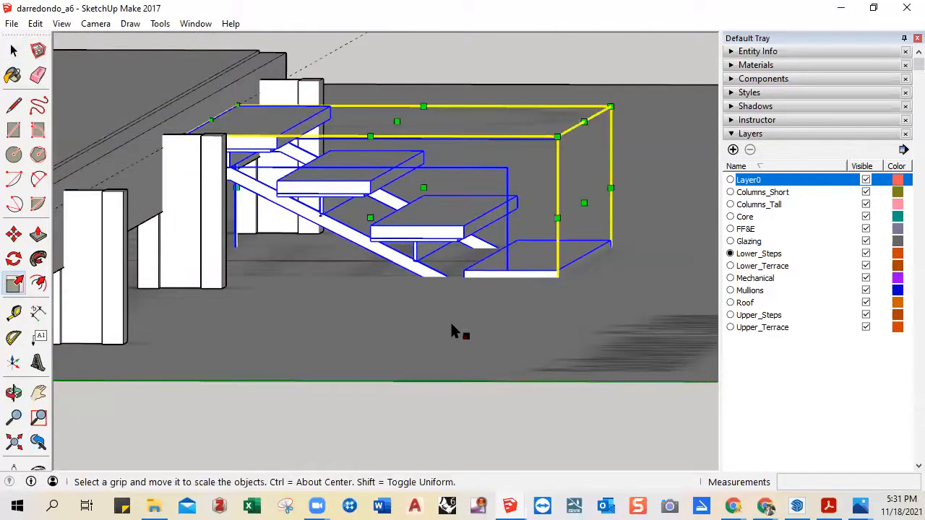
mouse_move(443, 351)
middle_down()
mouse_move(440, 310)
mouse_move(426, 353)
middle_up()
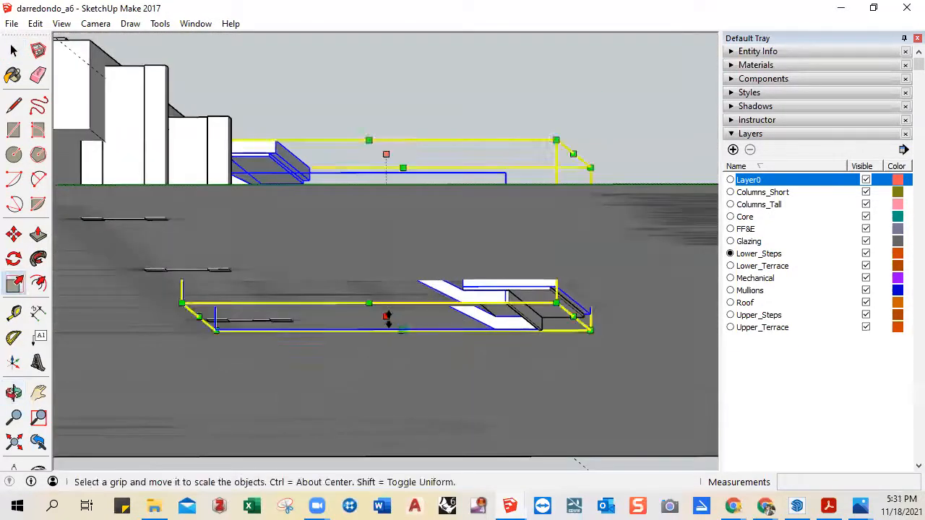
drag(387, 318, 388, 297)
click(391, 289)
middle_drag(391, 289, 390, 321)
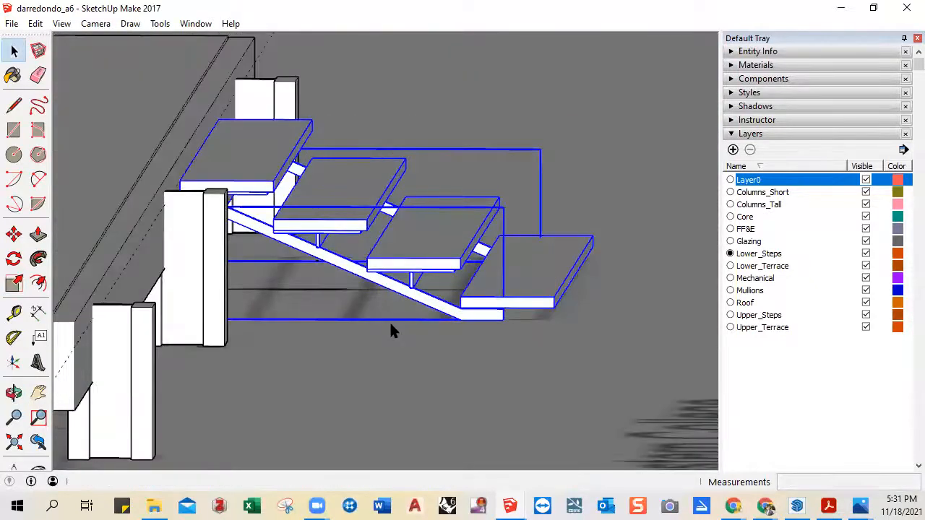
key(space)
- Measure the rise between each pair of neighbouring lower steps with the Dimension tool, without placing any dimensions
middle_drag(288, 261, 316, 285)
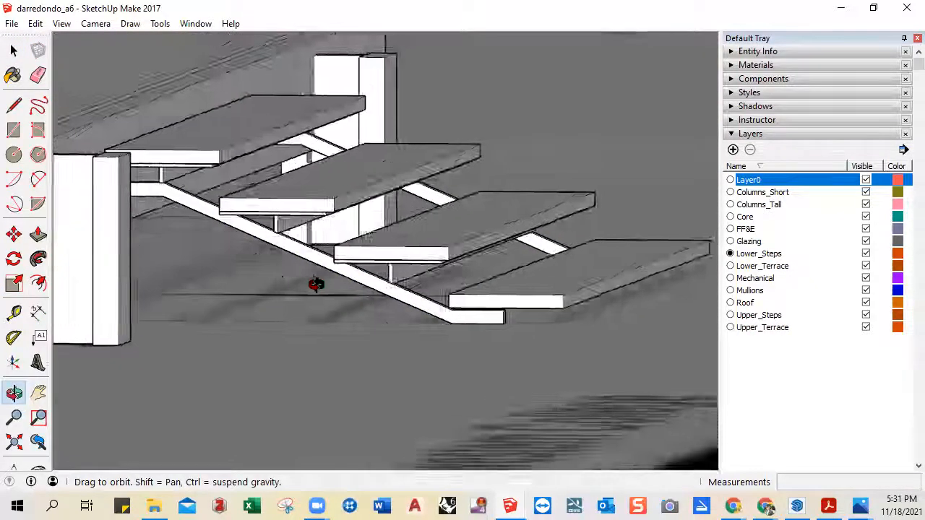
scroll(315, 285, up, 5)
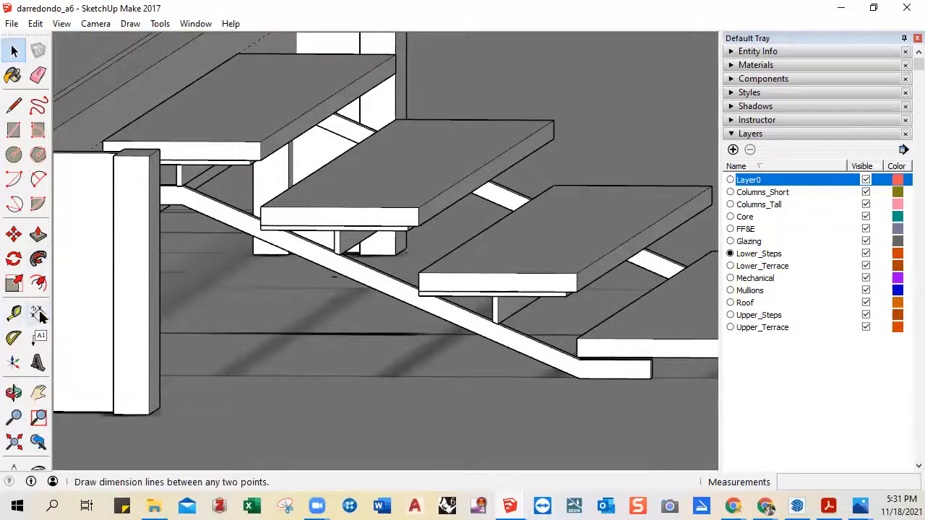
click(39, 312)
click(262, 141)
click(262, 207)
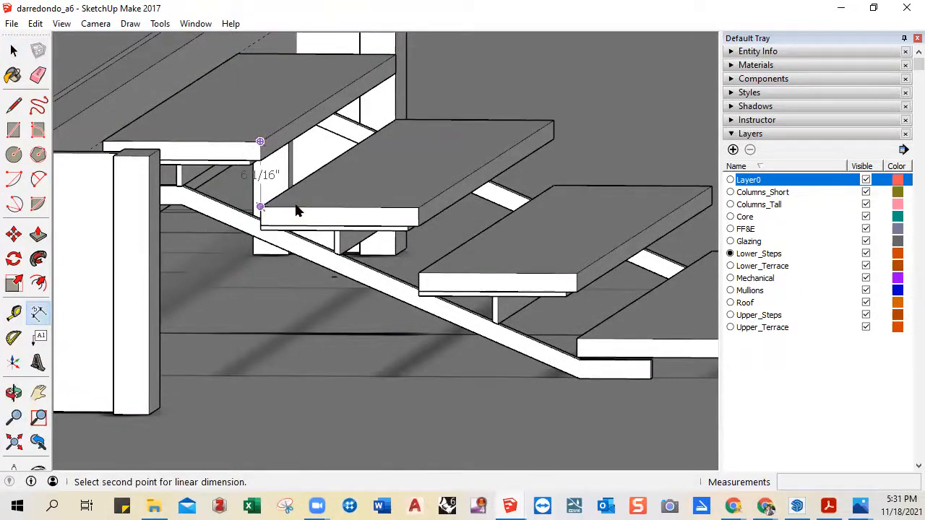
click(421, 211)
click(418, 207)
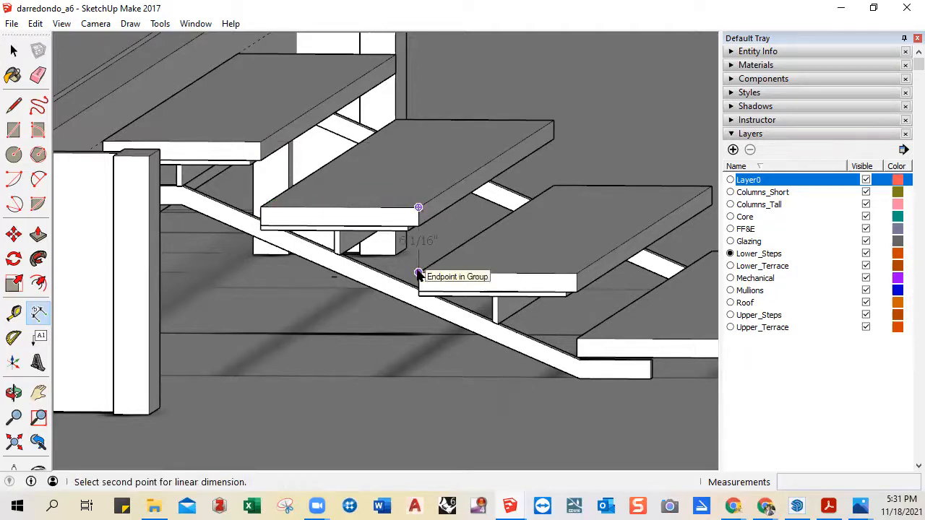
key(Escape)
click(576, 275)
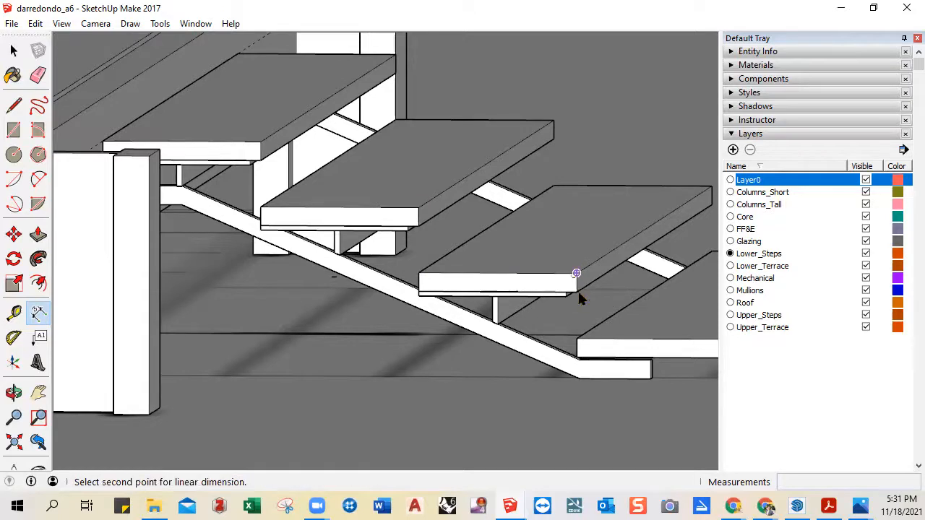
click(576, 339)
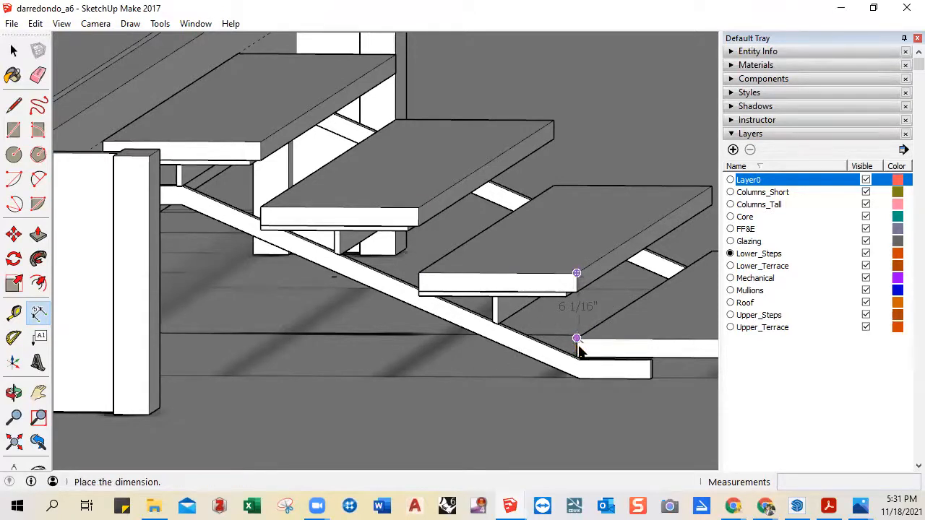
key(Escape)
- Place a guide line 2.25" below the existing guide line on the lower terrace's fascia, beside the top step
scroll(161, 155, down, 2)
scroll(132, 140, up, 3)
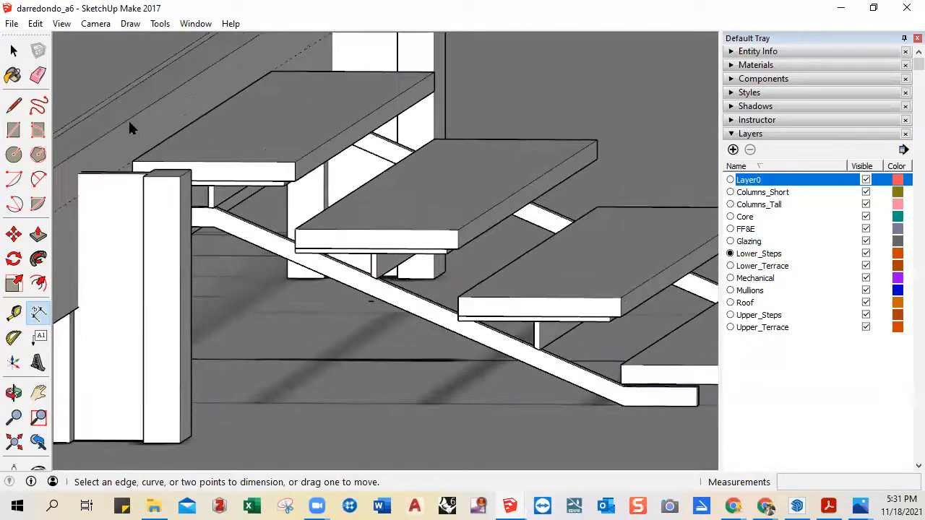
scroll(151, 167, down, 1)
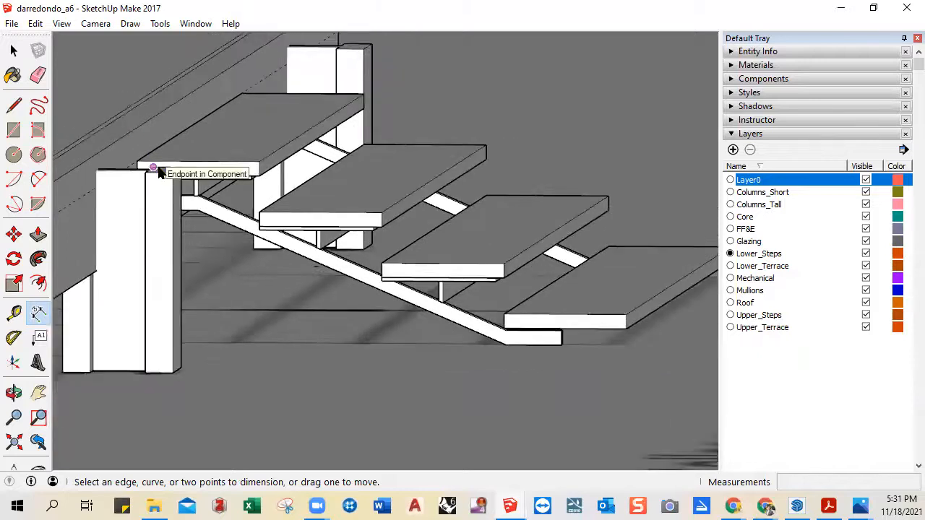
middle_drag(166, 170, 195, 129)
scroll(230, 185, down, 1)
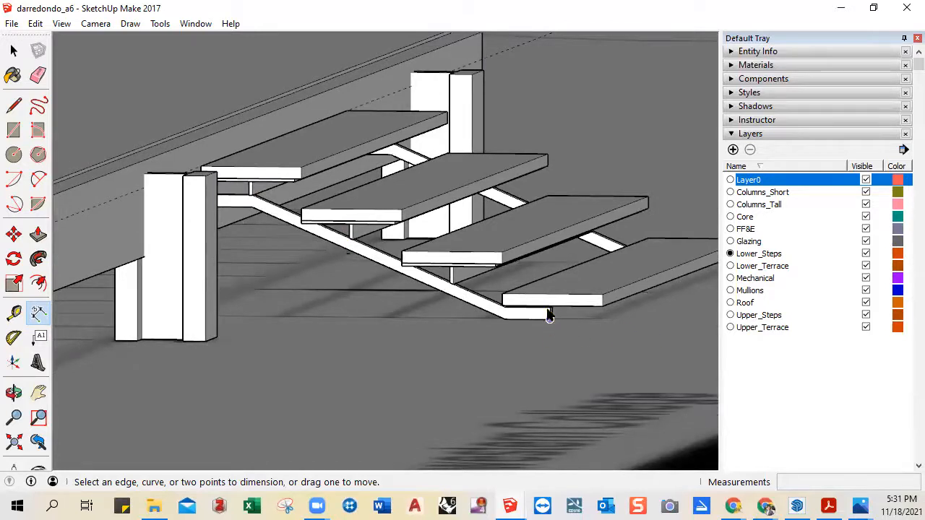
scroll(229, 167, up, 5)
middle_drag(212, 180, 162, 183)
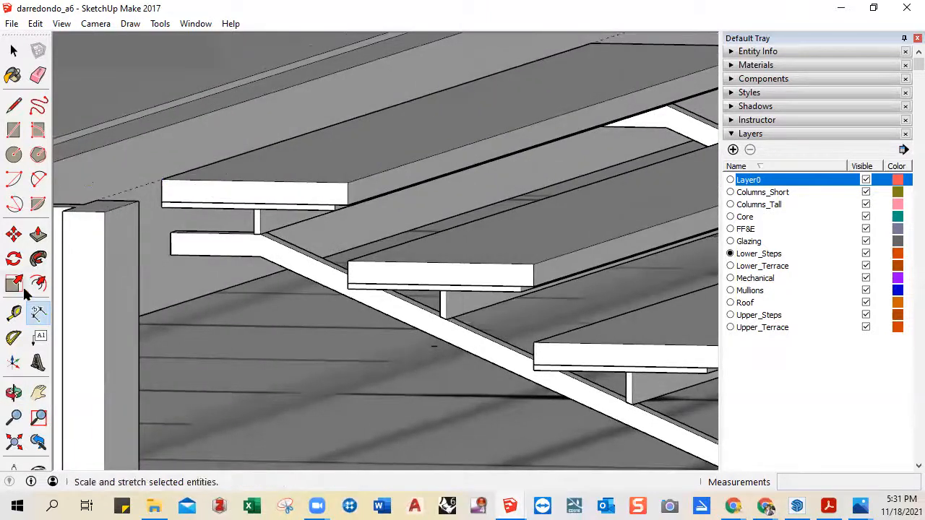
click(16, 316)
click(138, 186)
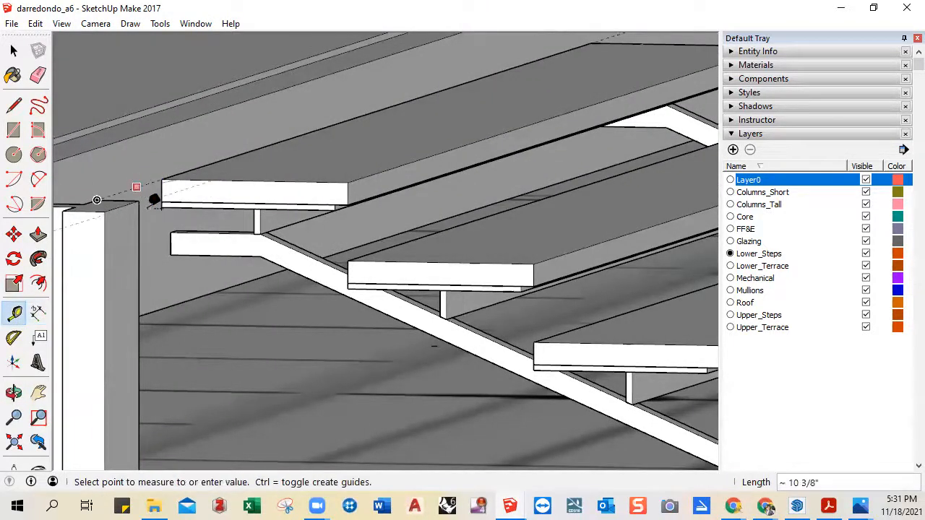
text(2.25)
key(Return)
key(space)
- Move the support buried below ground up against the underside of the lowest lower step
middle_drag(208, 188, 439, 293)
scroll(435, 279, down, 3)
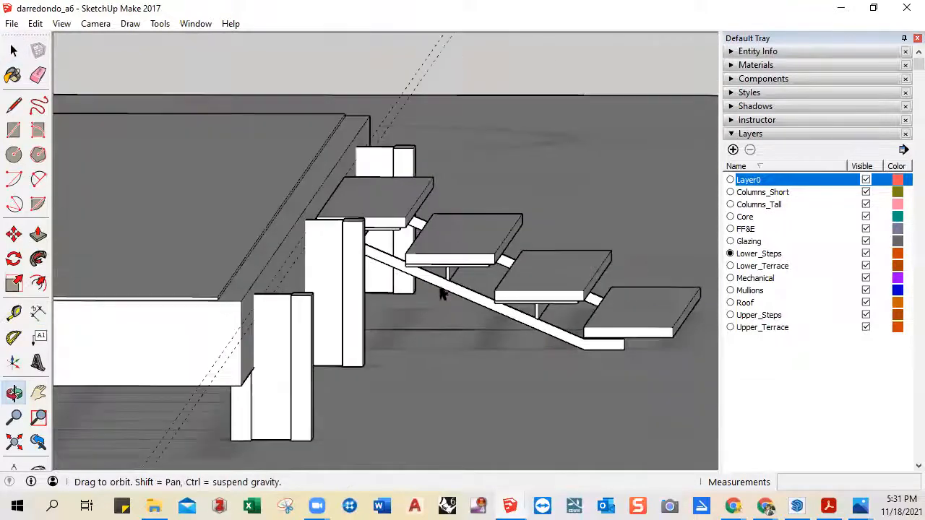
click(618, 318)
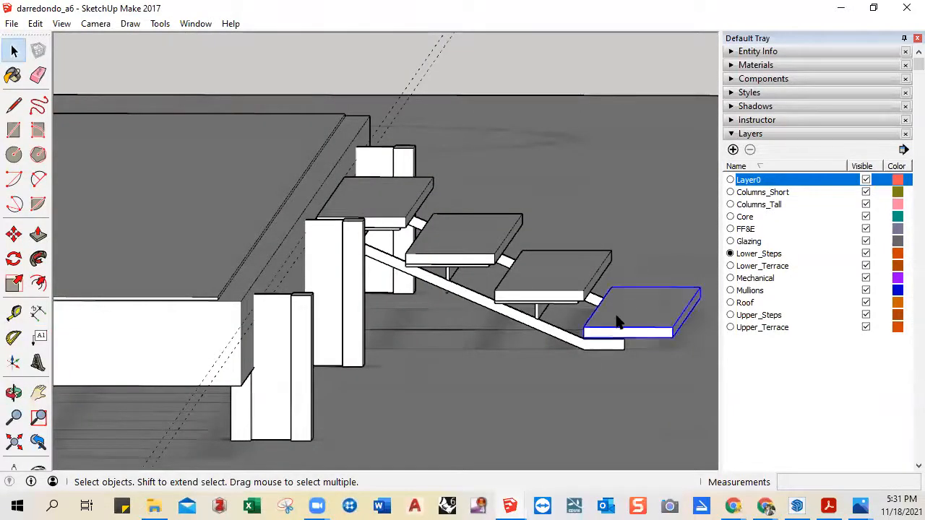
scroll(611, 385, up, 5)
middle_drag(626, 353, 615, 336)
click(568, 429)
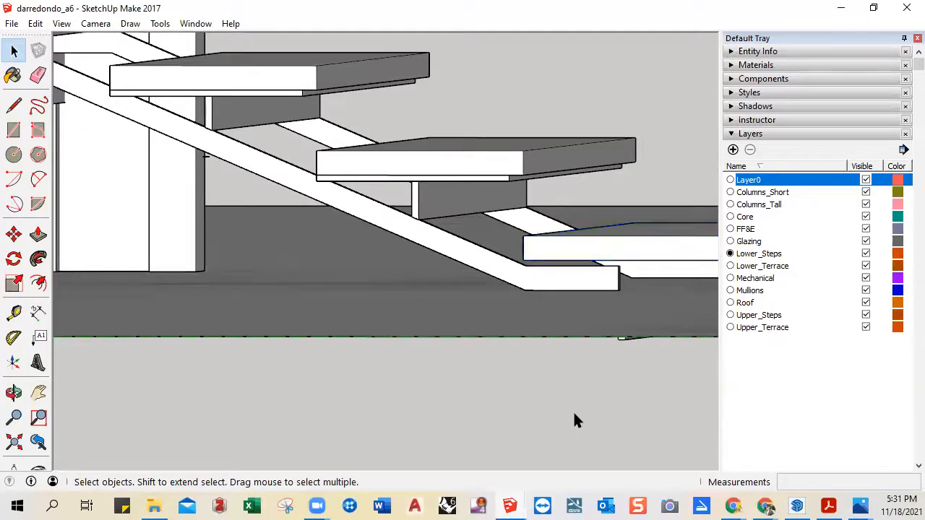
scroll(611, 388, up, 3)
middle_drag(611, 388, 617, 359)
click(638, 287)
middle_drag(617, 320, 620, 325)
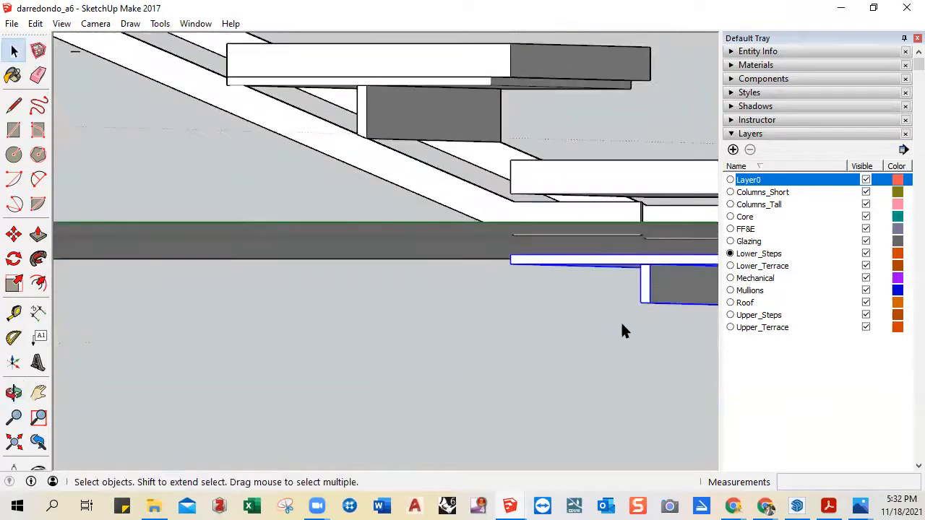
key(m)
click(511, 263)
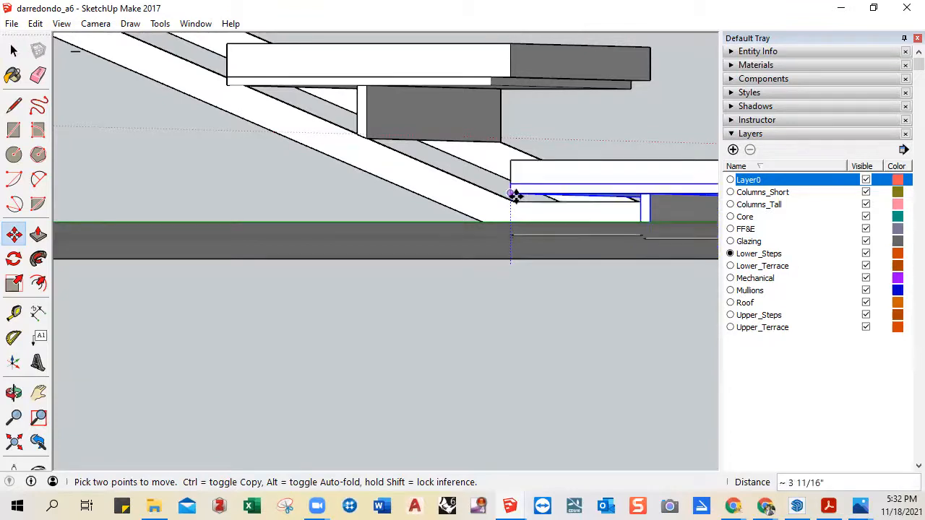
middle_drag(515, 202, 570, 252)
scroll(617, 292, up, 3)
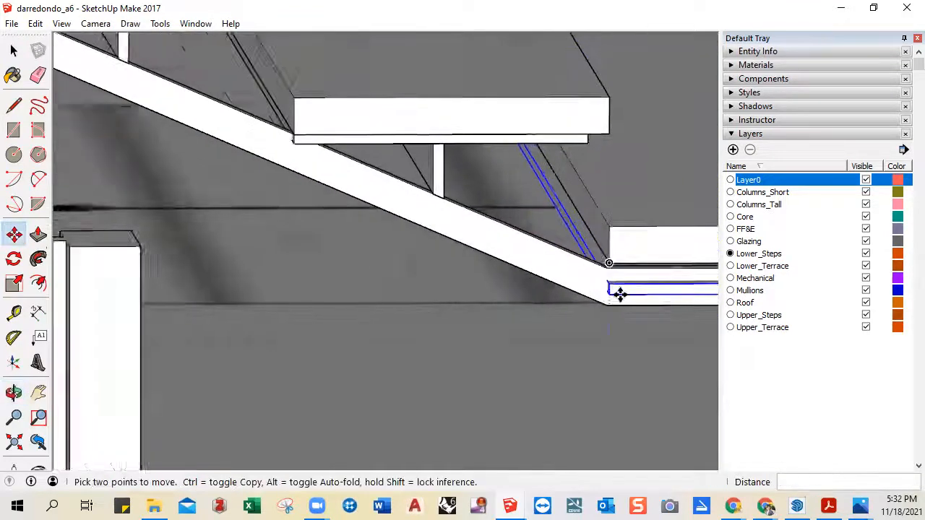
scroll(615, 405, down, 4)
middle_drag(615, 405, 599, 318)
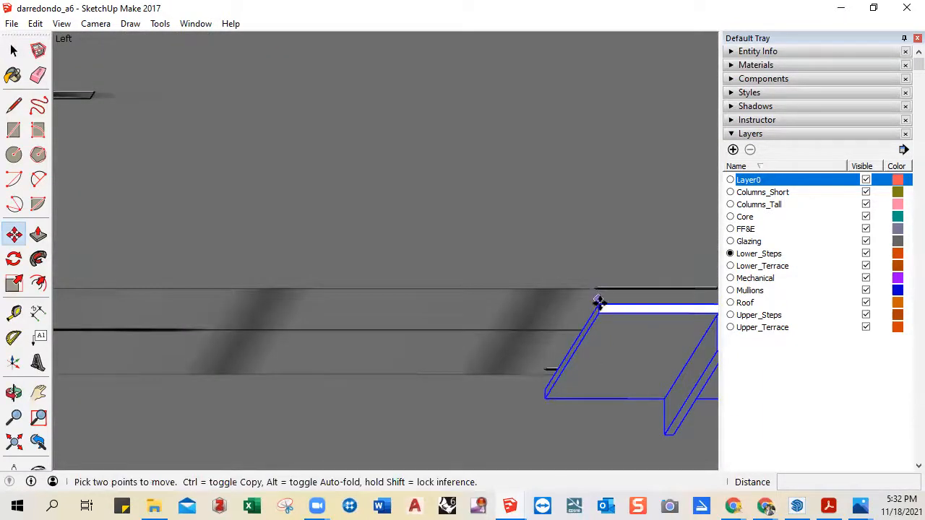
middle_drag(599, 282, 601, 301)
scroll(605, 322, up, 1)
scroll(603, 326, up, 1)
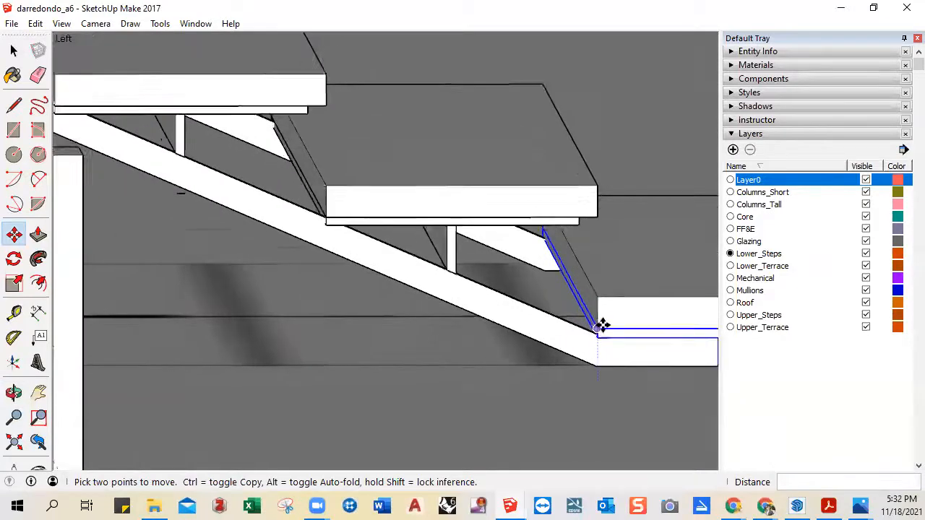
scroll(602, 325, up, 2)
click(603, 326)
- Scale the lowest step's support vertically from its top so its base meets the ground level with the stringers
scroll(597, 378, down, 3)
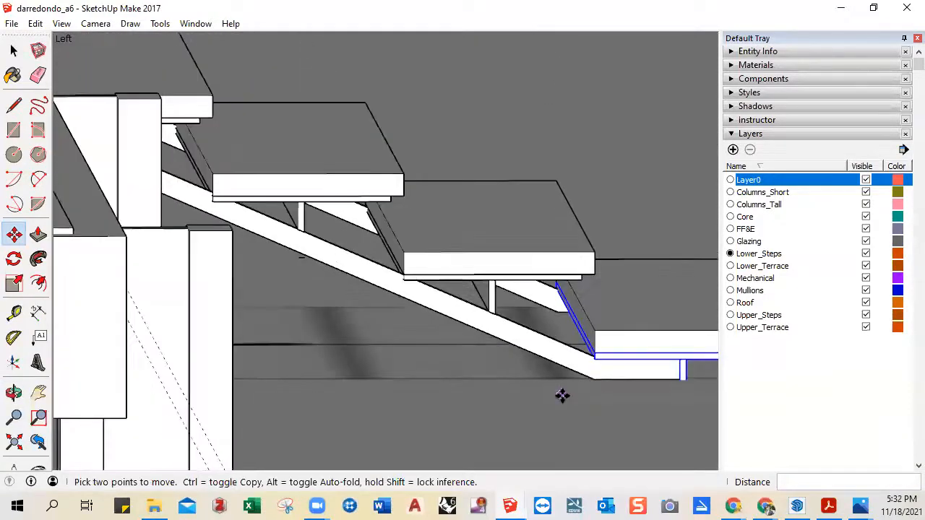
middle_drag(620, 393, 610, 365)
key(s)
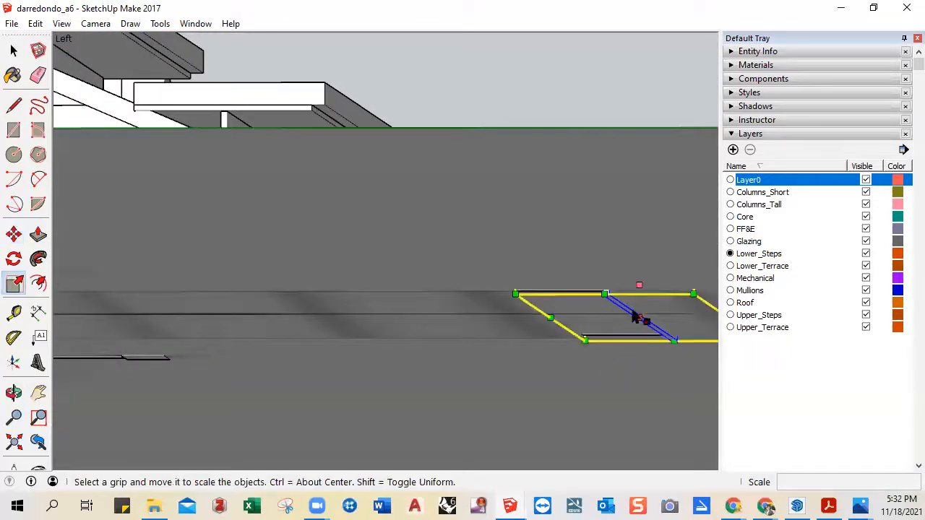
drag(639, 319, 638, 305)
key(space)
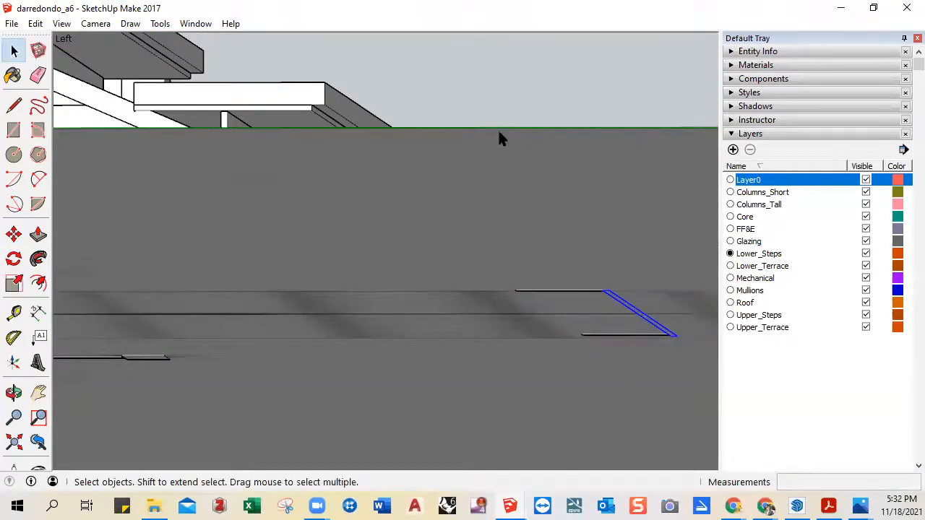
- Select all the lower stair's steps, supports and stringers and combine them into one group
middle_drag(503, 146, 513, 262)
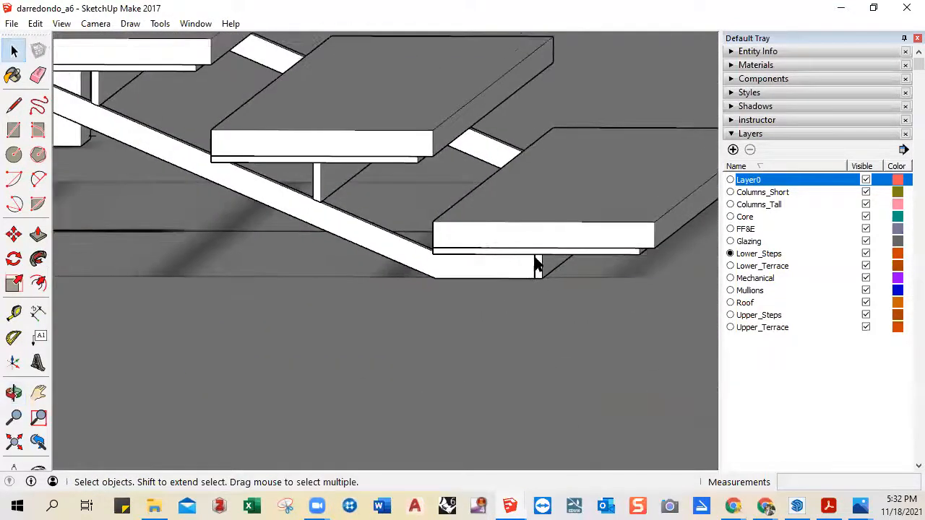
click(479, 246)
shift+click(479, 255)
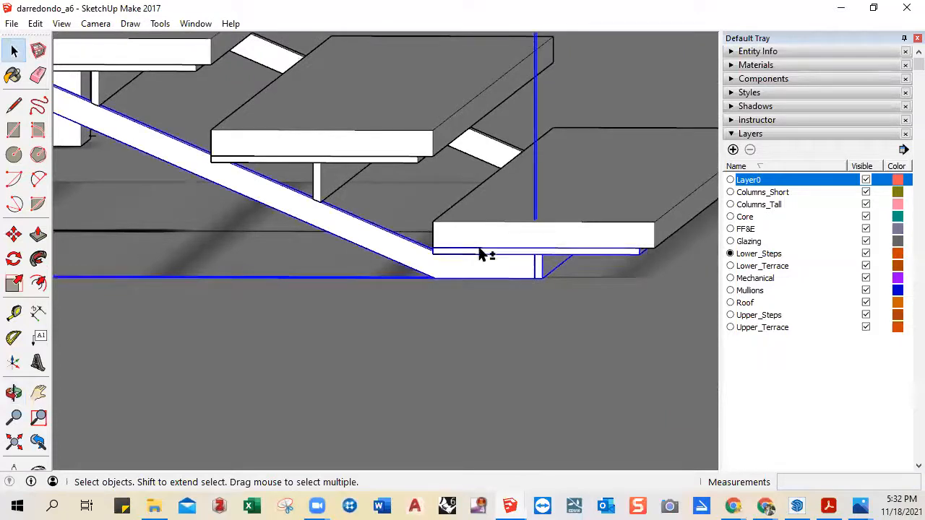
shift+click(455, 230)
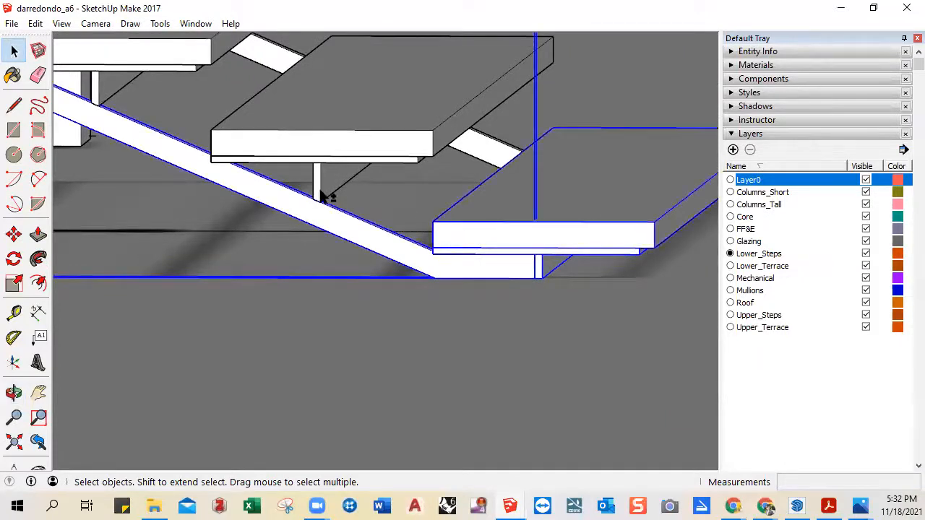
shift+click(475, 151)
shift+click(392, 145)
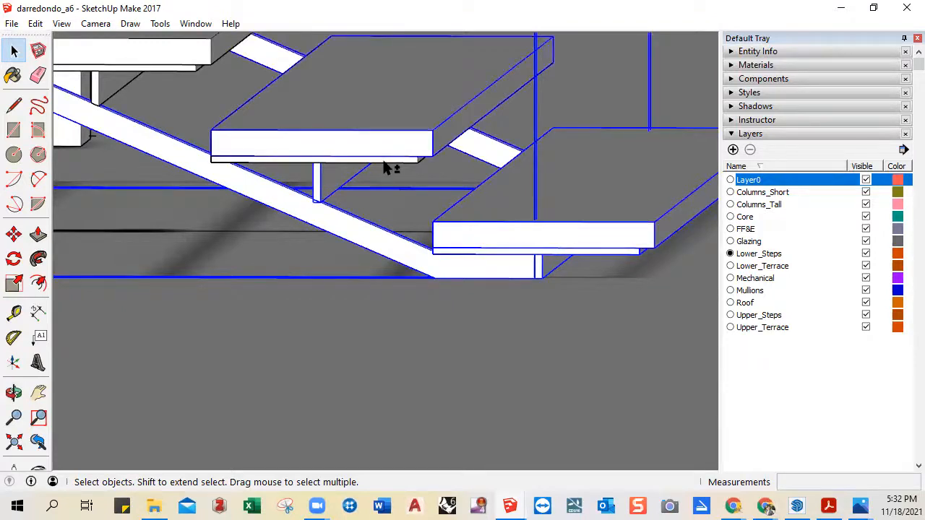
middle_drag(324, 174, 376, 252)
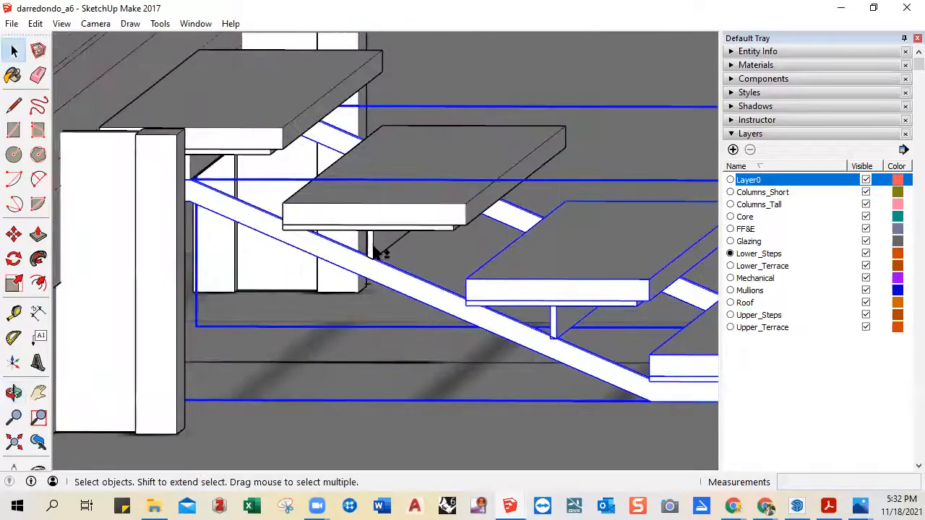
shift+click(386, 224)
shift+click(242, 141)
middle_drag(314, 245, 294, 248)
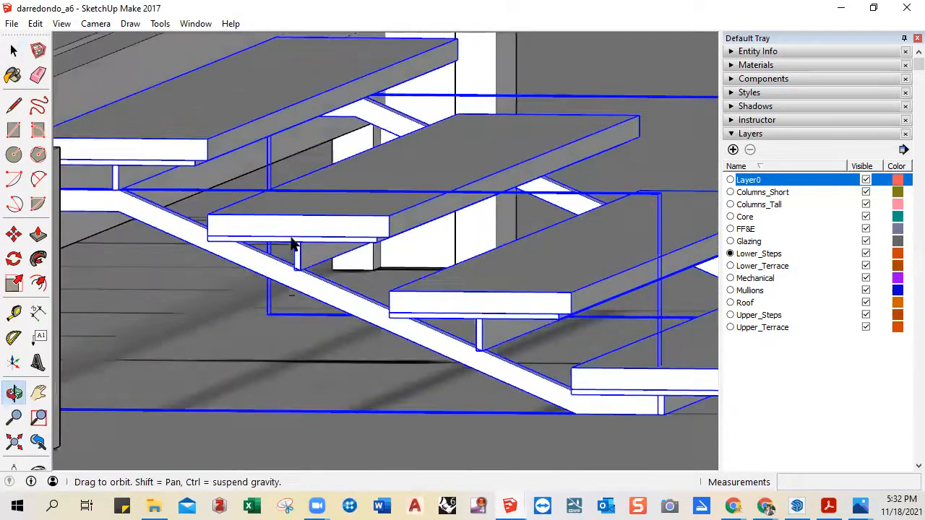
right_click(262, 108)
click(299, 256)
- Move the lower stair group straight down from the top step's corner to the lower guide line on the terrace fascia
middle_drag(299, 256, 91, 289)
scroll(223, 281, down, 3)
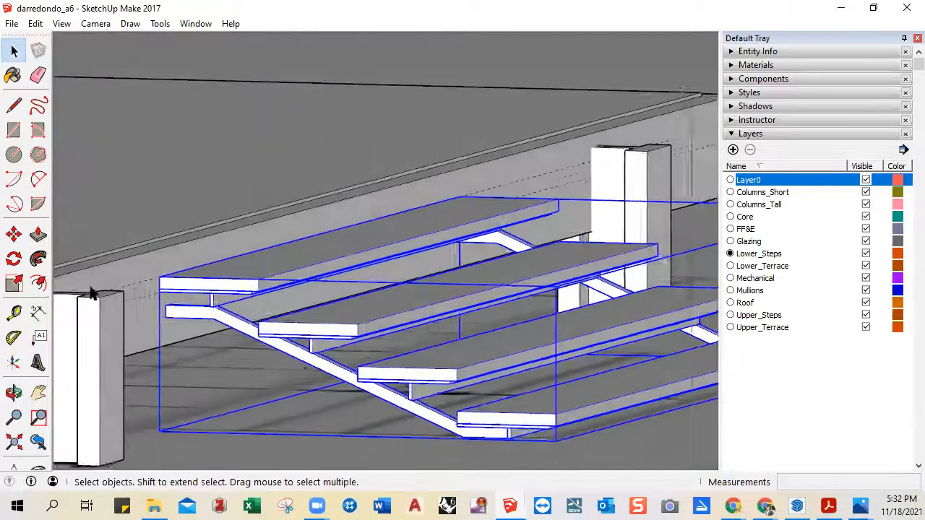
scroll(91, 292, up, 3)
key(m)
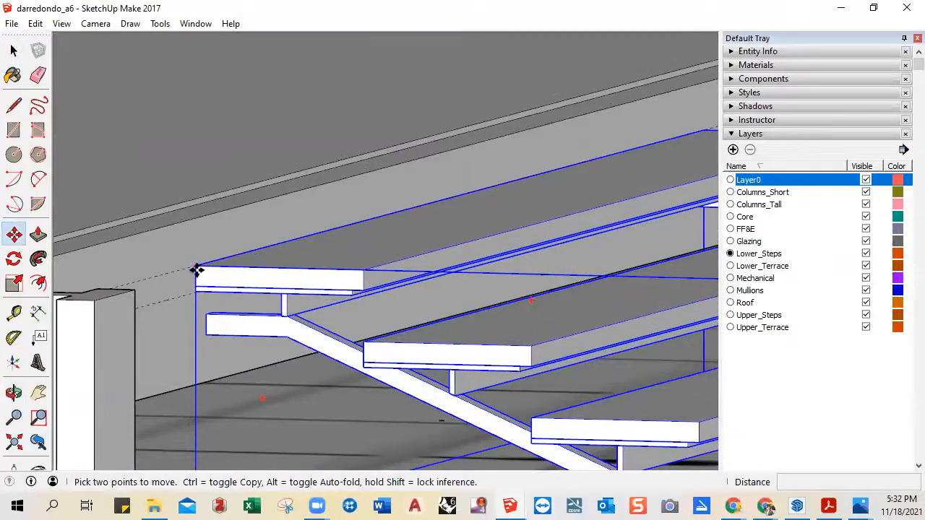
click(197, 270)
click(198, 293)
scroll(222, 339, down, 2)
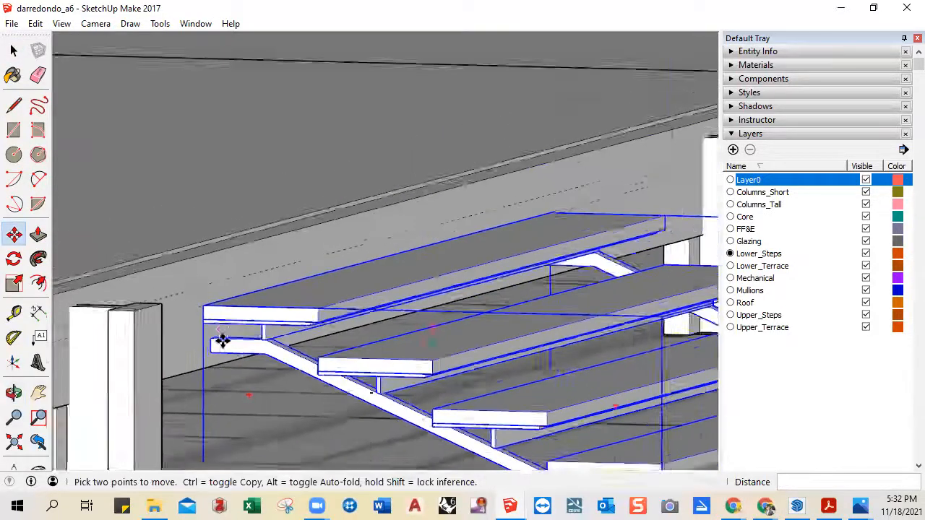
- Inspect the lowered stair group against the ground and the guide lines on the terrace fascia
scroll(222, 342, down, 3)
middle_drag(568, 441, 472, 374)
scroll(498, 346, up, 1)
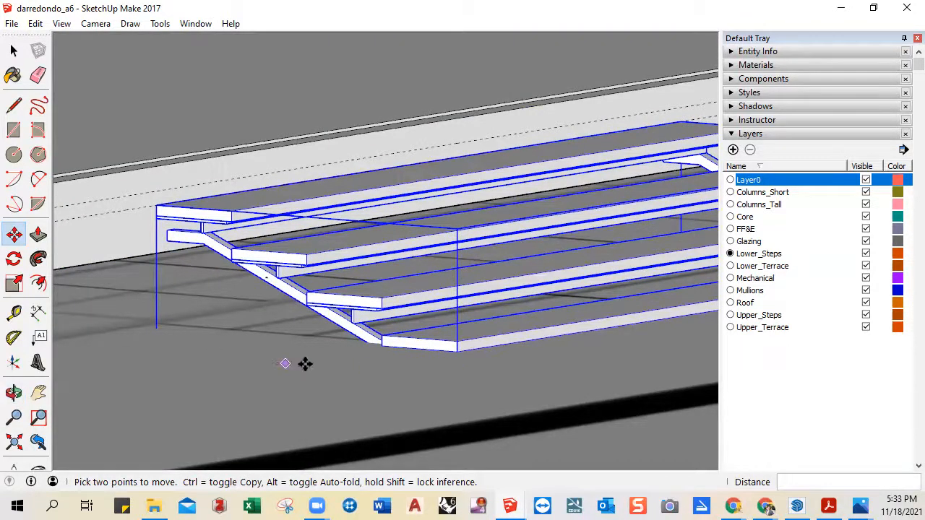
middle_drag(325, 368, 395, 366)
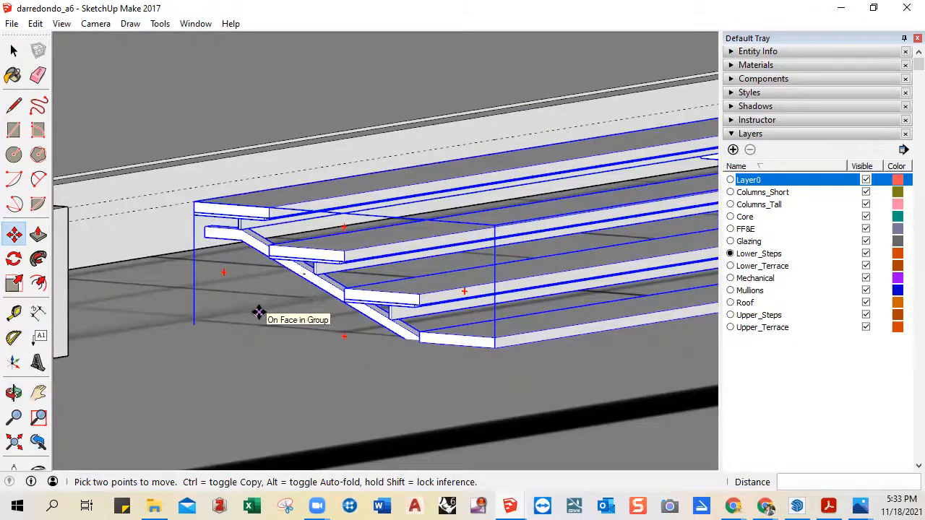
middle_drag(259, 312, 276, 245)
scroll(244, 212, up, 5)
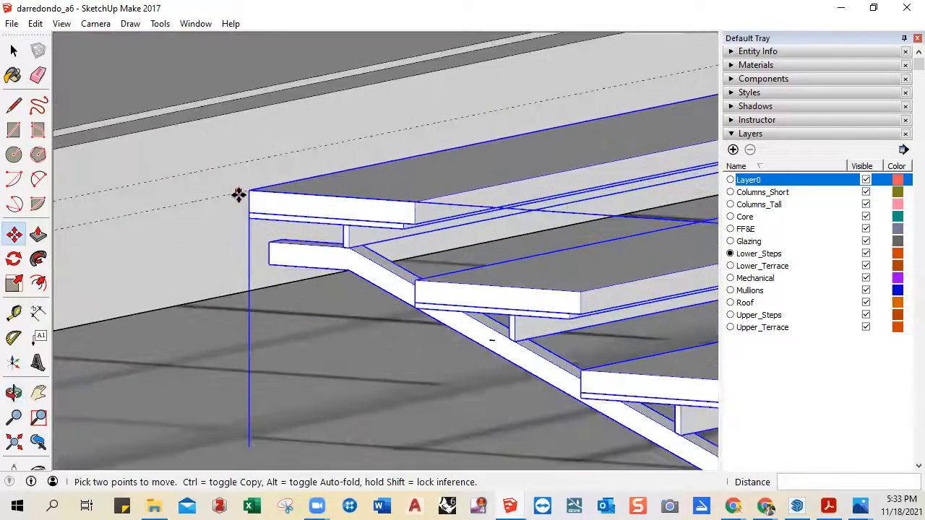
scroll(233, 213, down, 2)
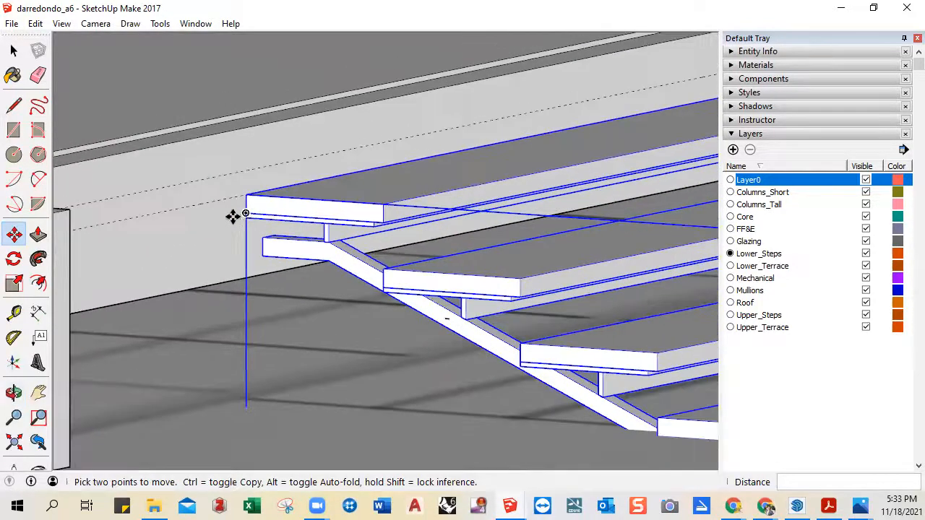
- Delete the lower guide line that meets the top step's corner on the terrace fascia
key(space)
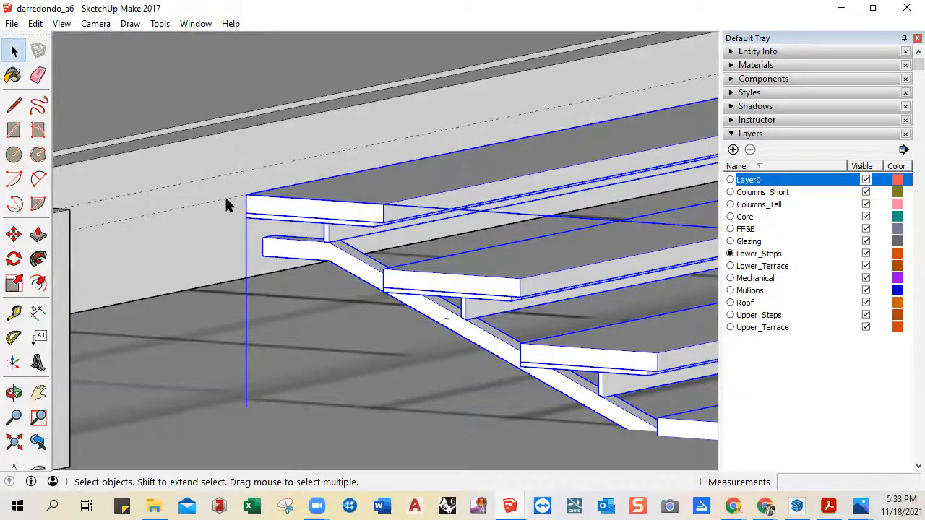
click(226, 199)
middle_drag(237, 202, 248, 260)
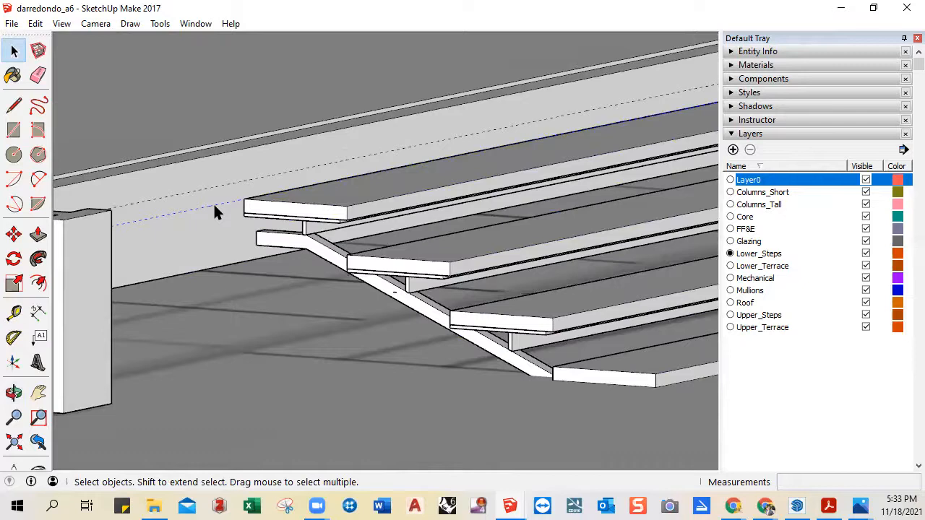
scroll(209, 202, up, 3)
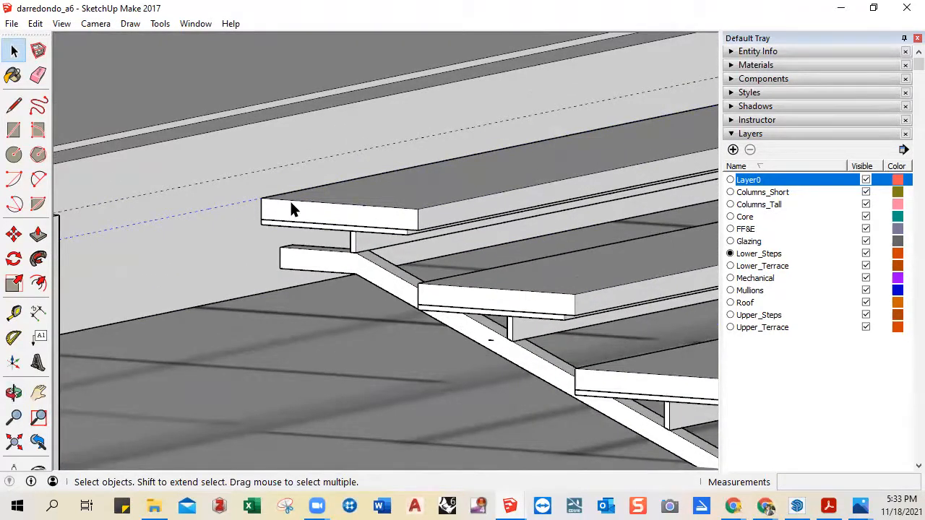
scroll(303, 216, down, 4)
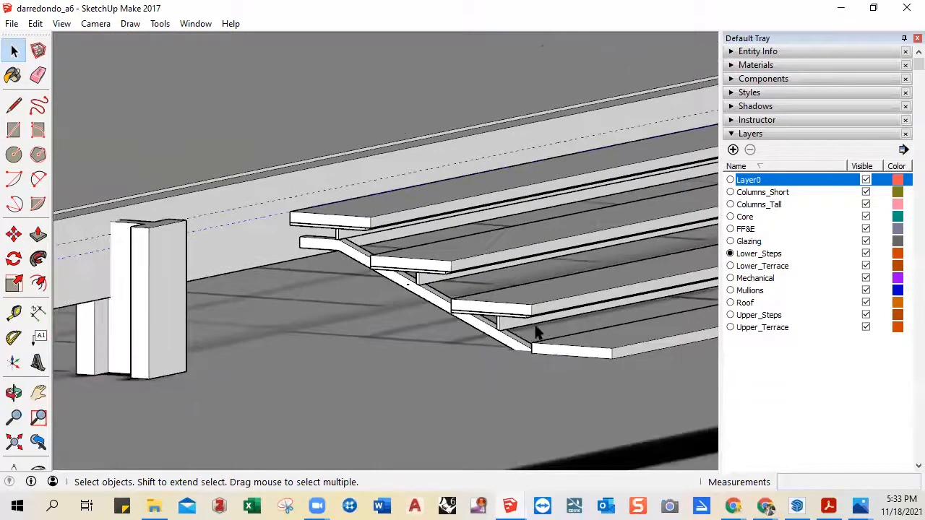
scroll(406, 301, up, 3)
scroll(217, 154, up, 1)
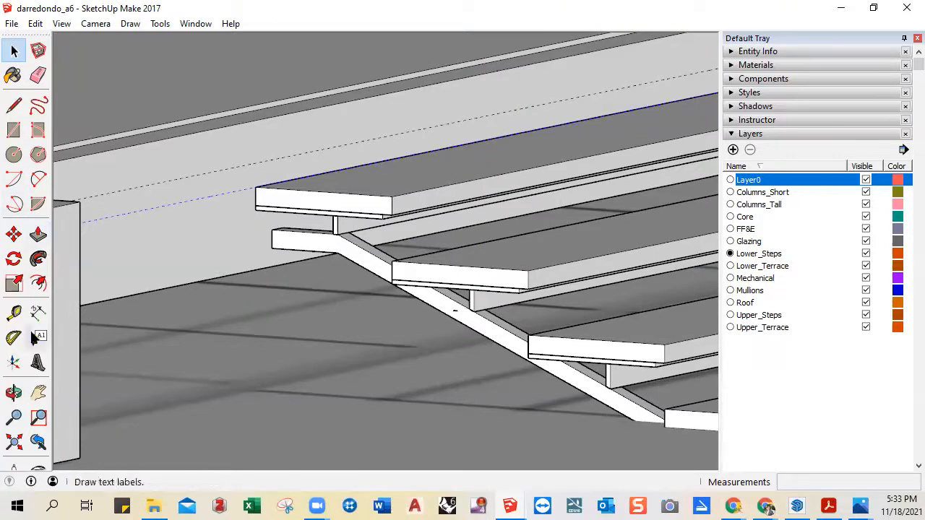
click(14, 312)
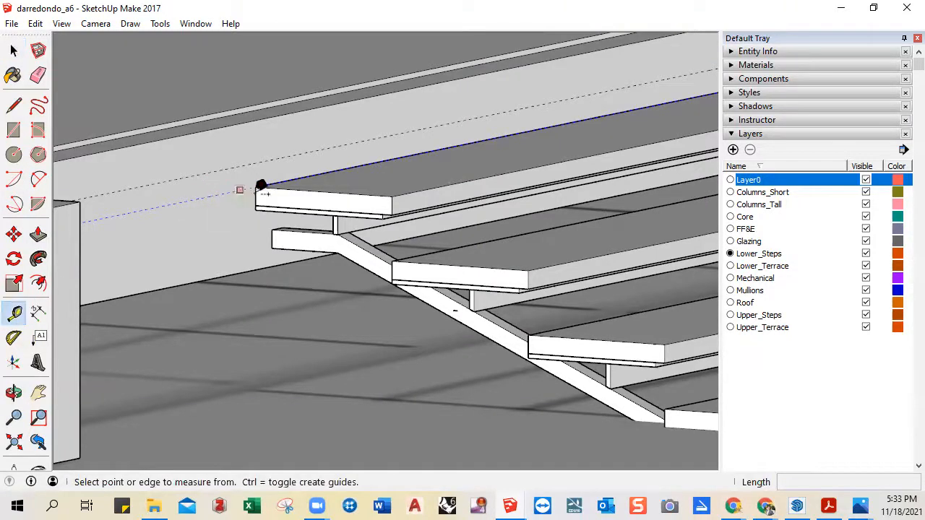
key(space)
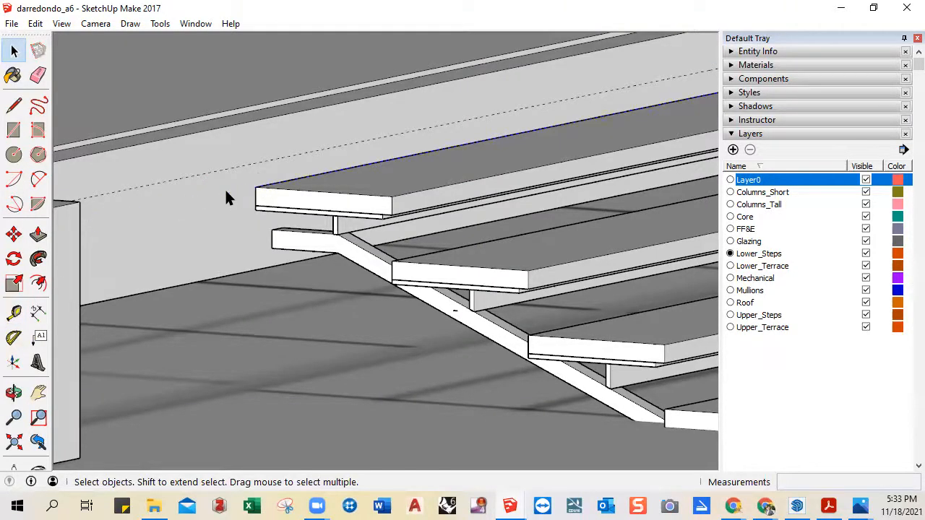
- Place a new guide line 6" below the upper edge of the lower terrace's fascia
click(14, 312)
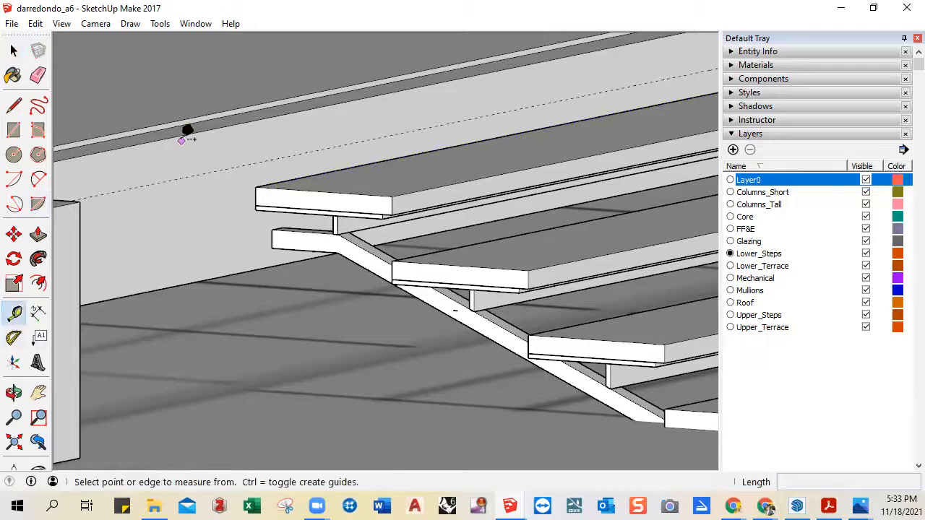
click(180, 136)
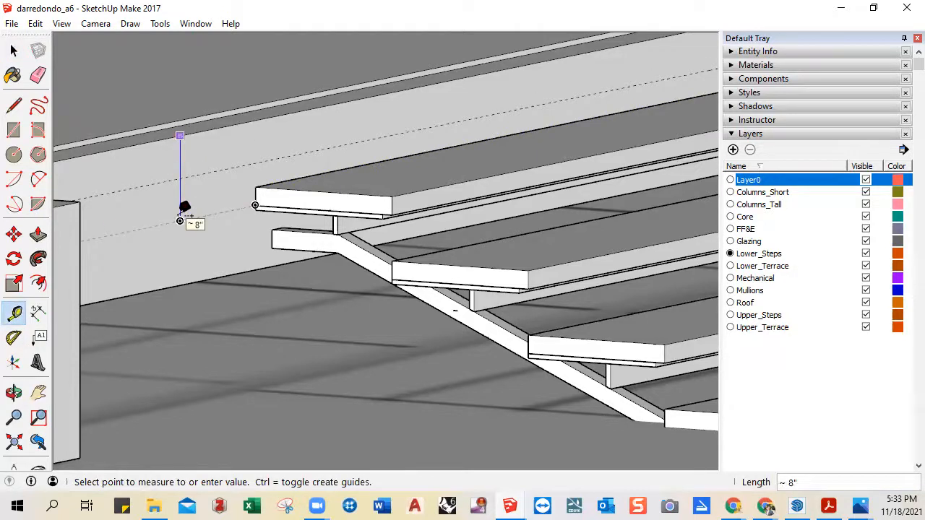
text(6)
key(Return)
key(space)
- Move the lower stair group so the top step's back corner meets the new guide line on the terrace fascia
click(277, 192)
scroll(279, 187, up, 5)
key(m)
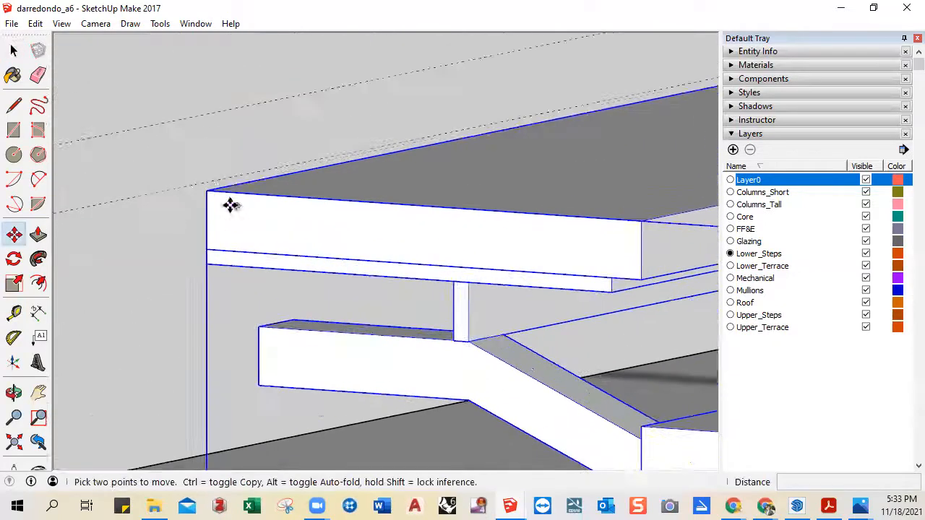
click(207, 190)
scroll(270, 260, down, 5)
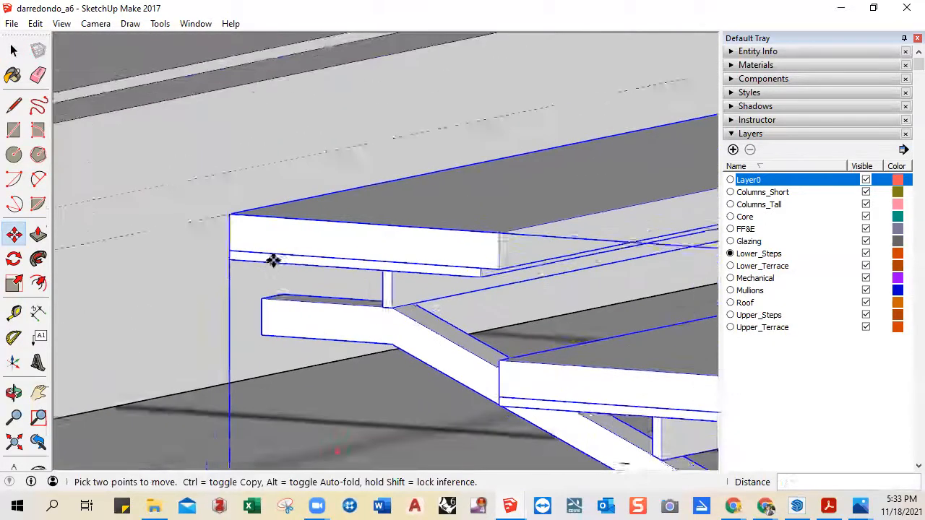
middle_drag(327, 293, 382, 202)
mouse_move(403, 248)
middle_down()
mouse_move(448, 206)
mouse_move(471, 227)
mouse_move(501, 233)
middle_up()
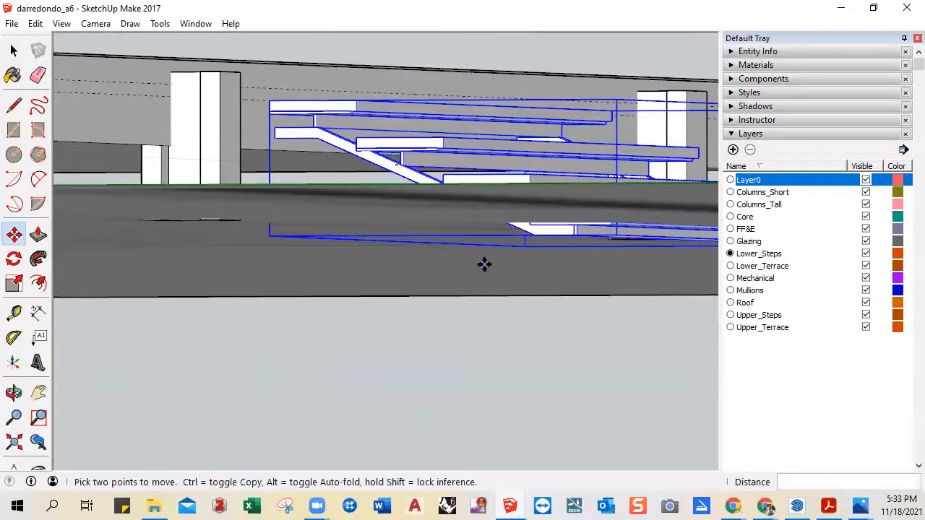
- Scale the lower stair group vertically from its base so its underside rests on the ground plane
key(s)
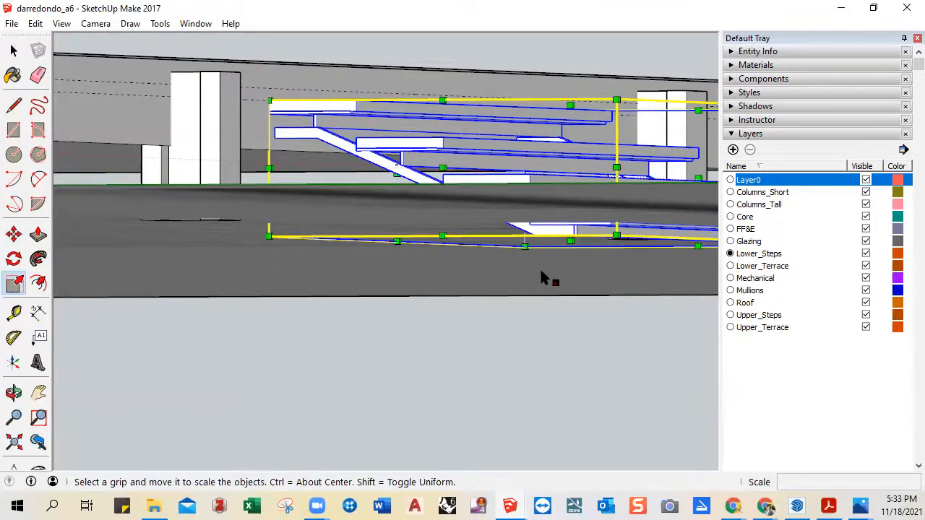
middle_drag(582, 254, 580, 242)
drag(573, 244, 577, 201)
middle_drag(579, 269, 582, 342)
key(space)
click(701, 200)
middle_drag(702, 200, 393, 343)
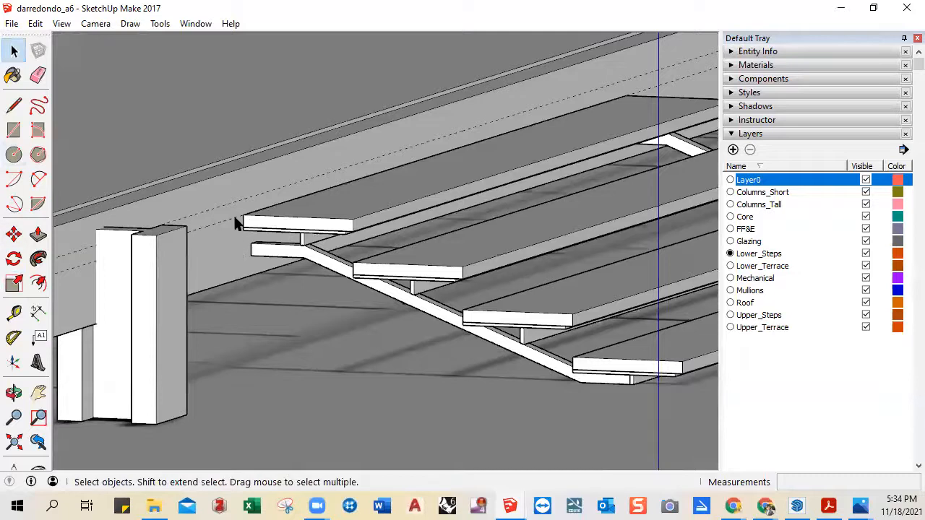
- Measure the riser between the front corner of the top step and the second step, leaving a vertical guide line there
click(14, 312)
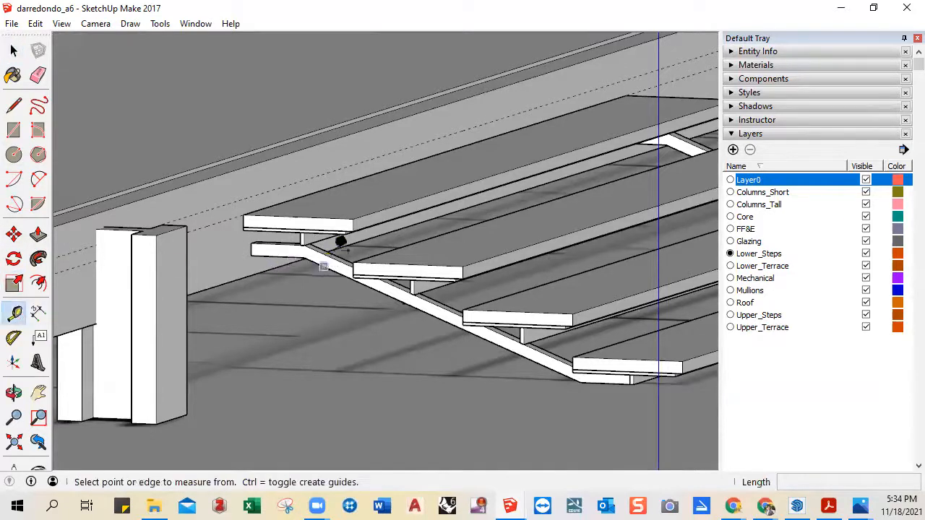
scroll(340, 241, up, 2)
click(360, 206)
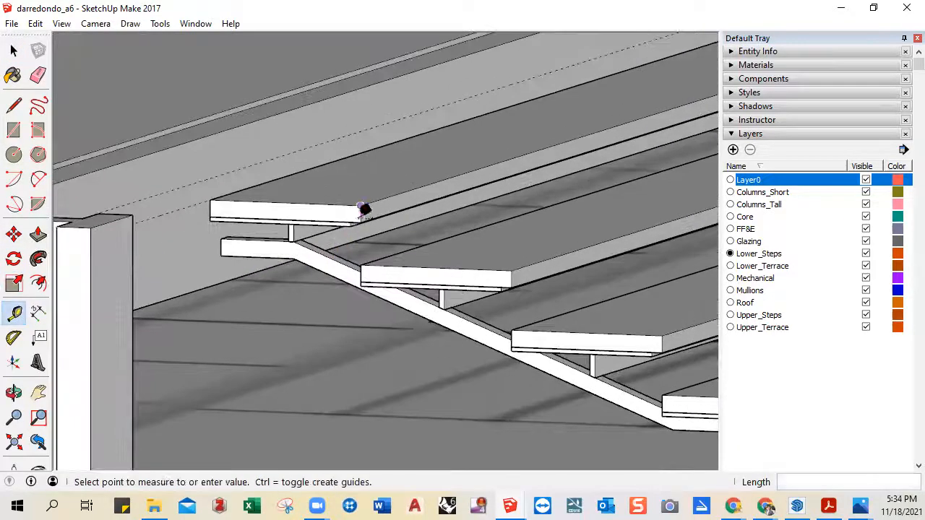
click(361, 264)
click(361, 206)
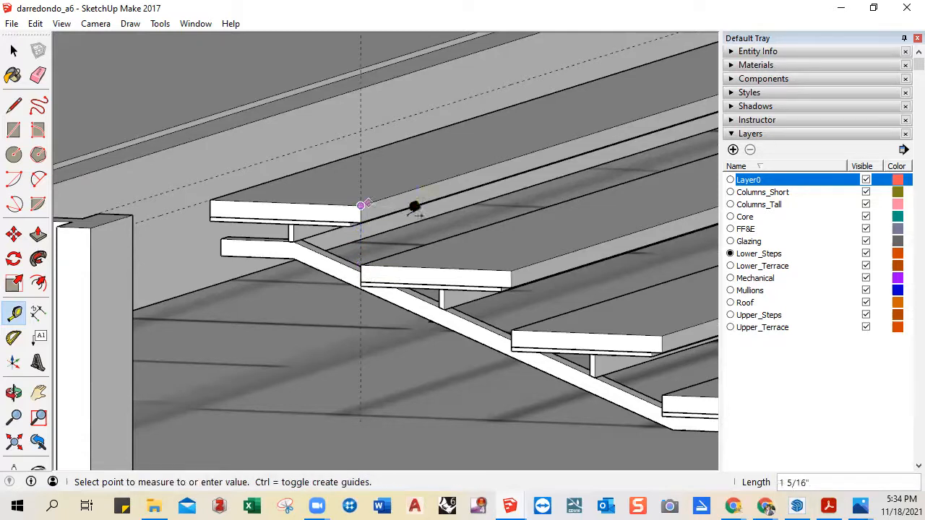
click(373, 258)
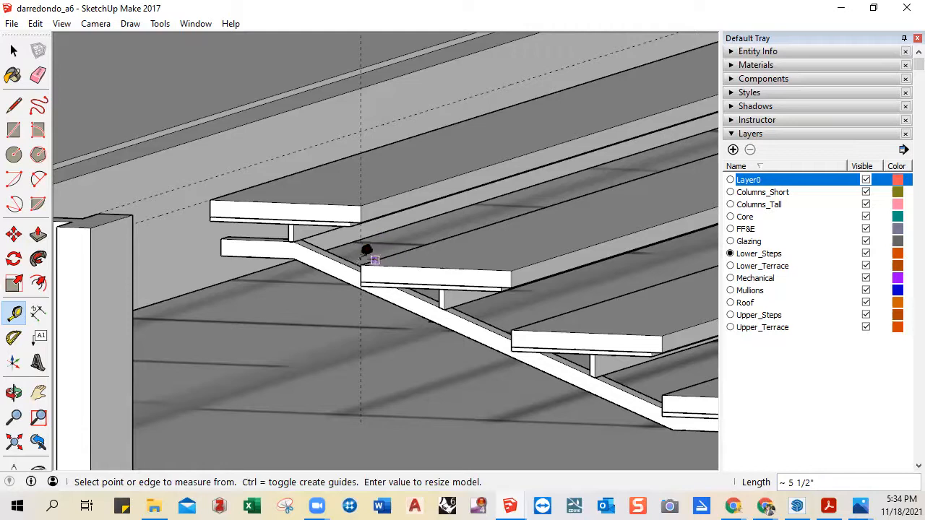
scroll(424, 252, down, 4)
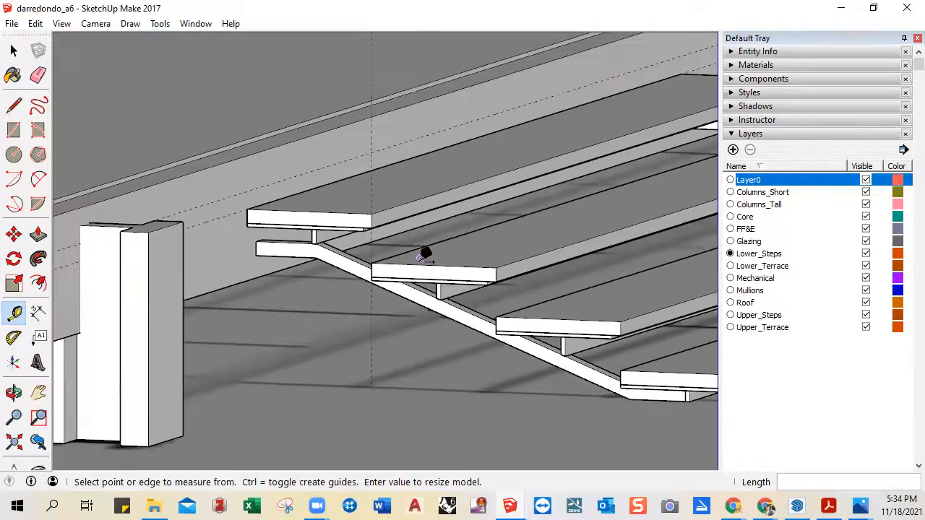
shift+middle_drag(425, 256, 388, 234)
scroll(281, 209, up, 2)
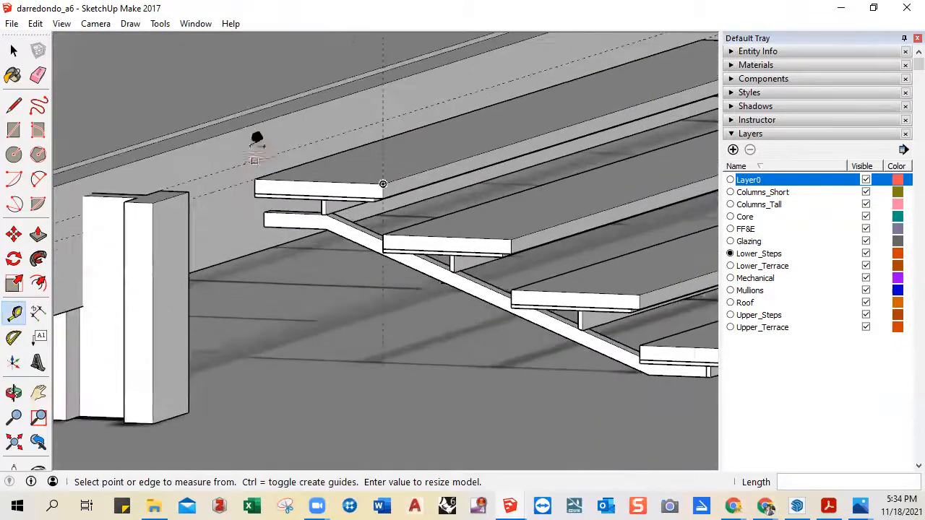
- Place another guide line on the terrace fascia, parallel to its upper edge and just above the top step's corner
key(space)
scroll(76, 103, up, 1)
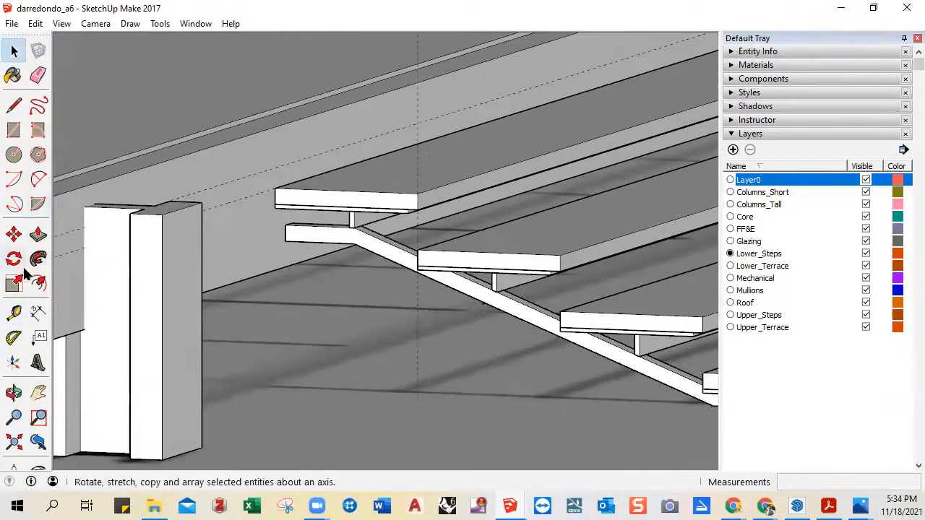
click(18, 314)
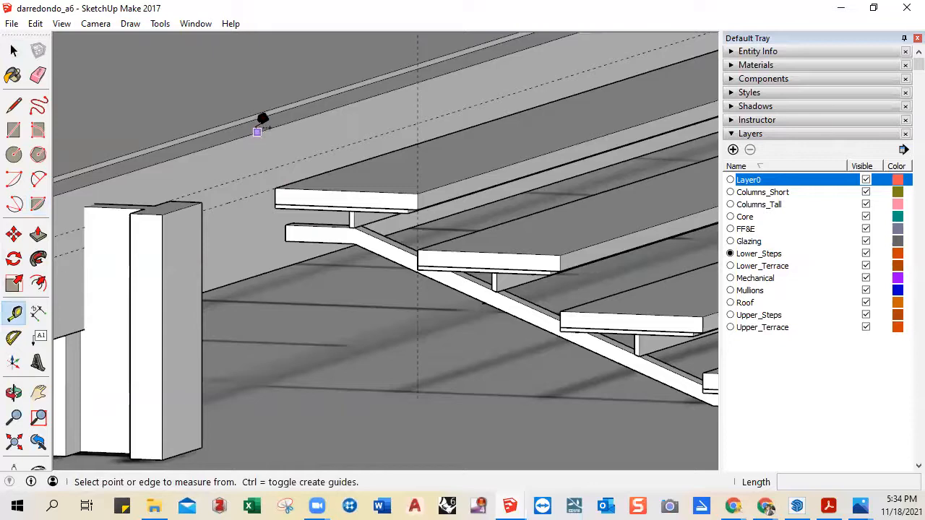
click(257, 132)
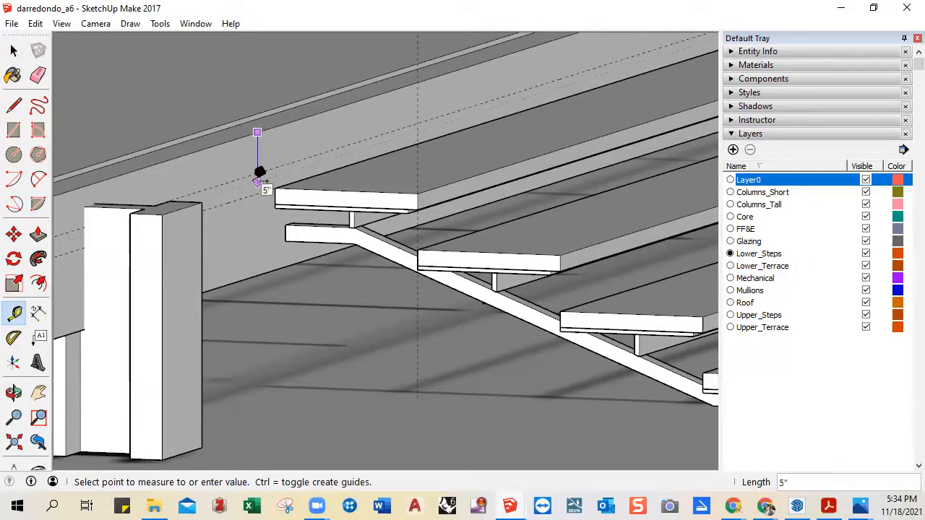
key(Escape)
- Move the lower stair group up 1/2" from the top step's back corner to the new fascia guide line
key(space)
click(293, 201)
key(m)
scroll(291, 195, up, 5)
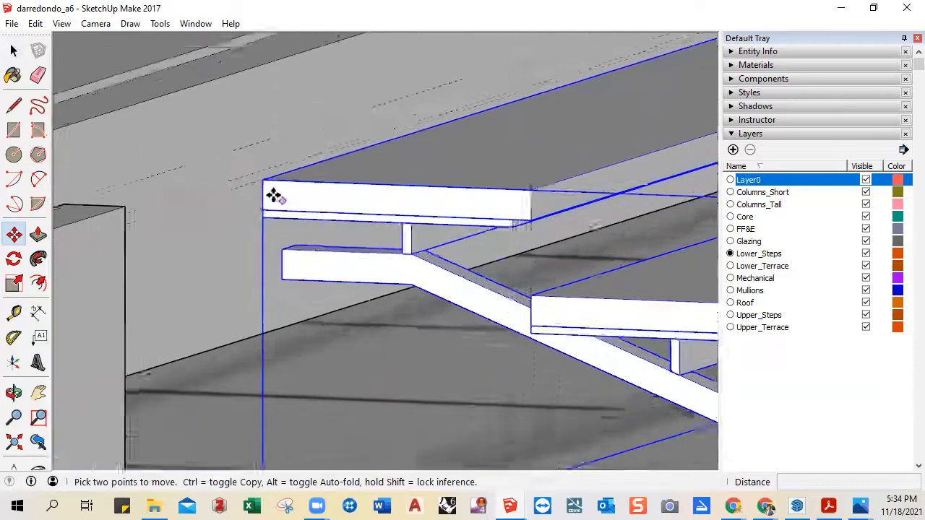
click(262, 181)
click(263, 166)
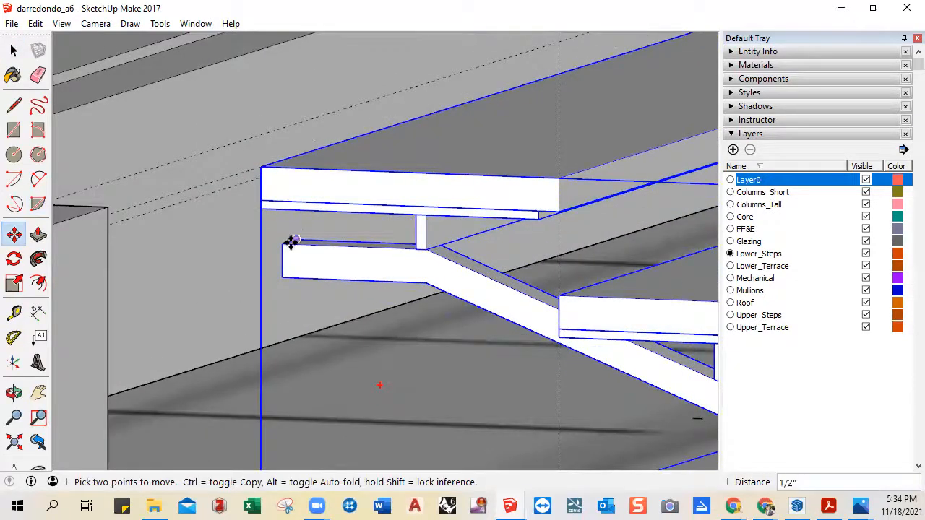
- Select the lower stair group and examine its base against the ground line in the Left standard view
scroll(297, 253, down, 5)
scroll(310, 267, down, 5)
middle_drag(324, 289, 627, 326)
key(space)
click(620, 290)
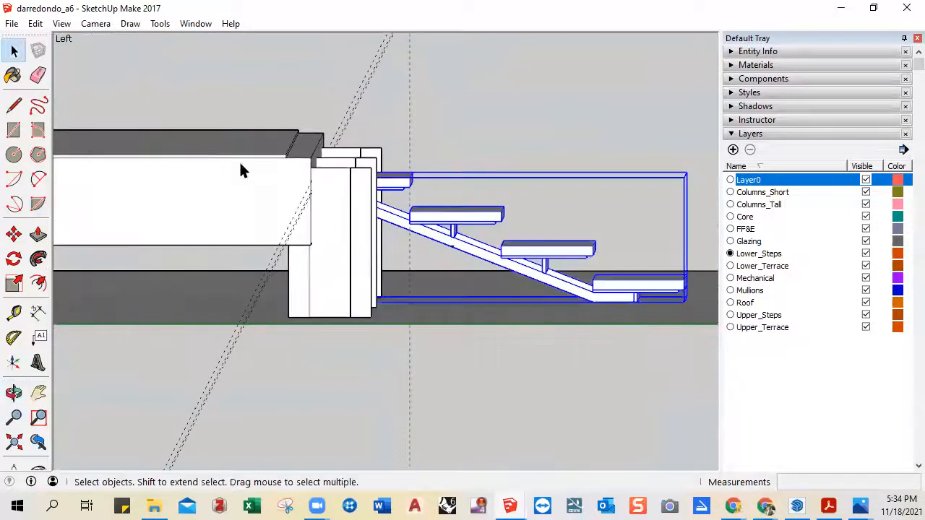
click(95, 23)
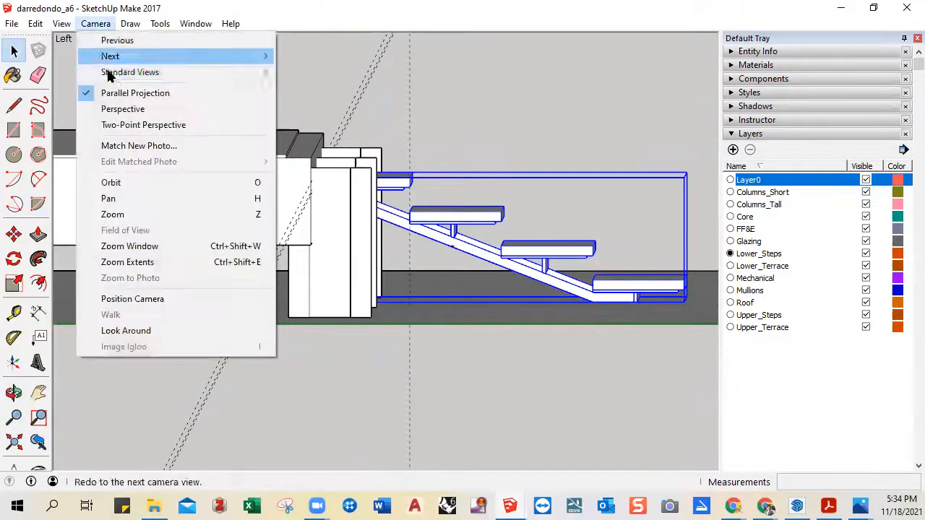
mouse_move(108, 73)
click(315, 137)
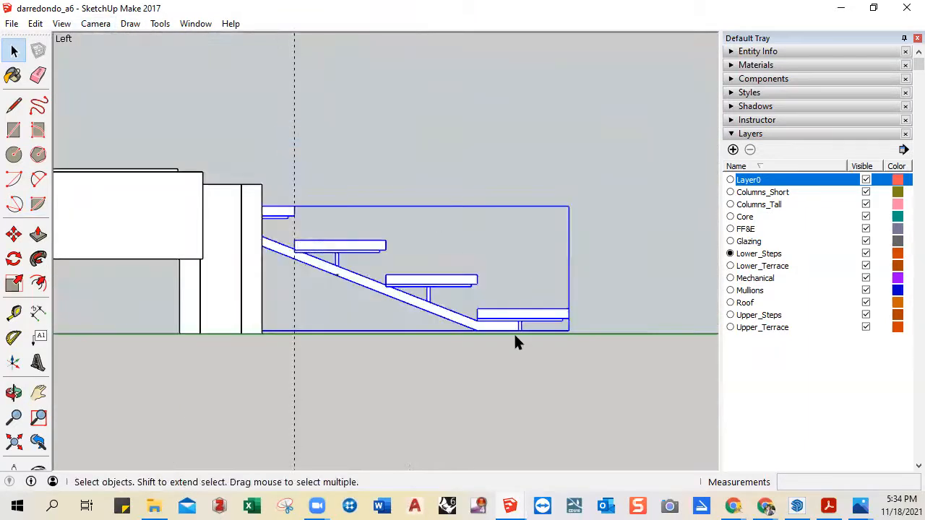
scroll(515, 337, up, 2)
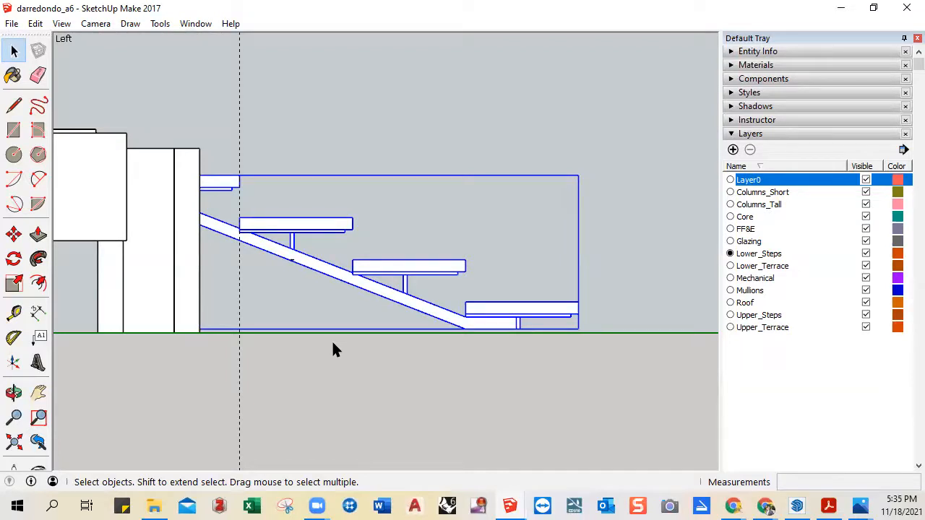
- Scale the lower stair group's base down to the ground along the blue axis by a factor of about 1.02
key(s)
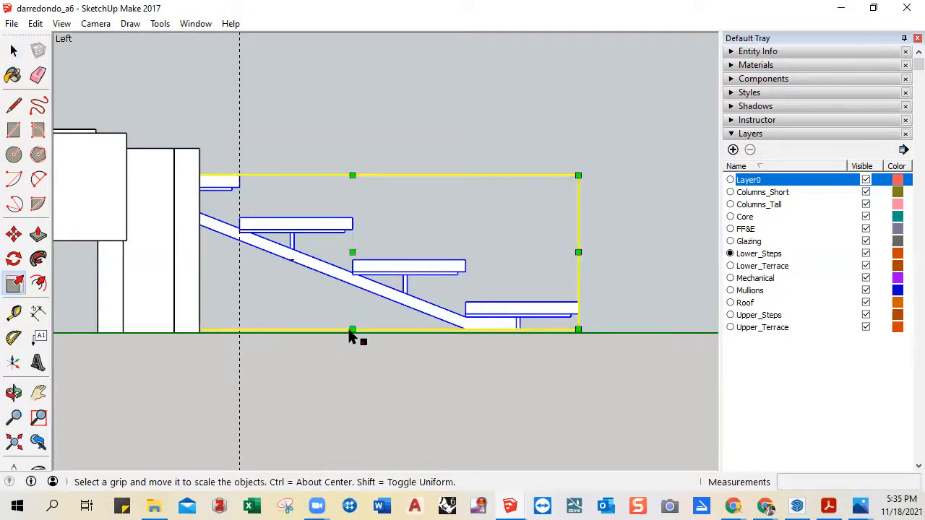
mouse_move(364, 357)
middle_down()
mouse_move(349, 349)
mouse_move(354, 367)
middle_up()
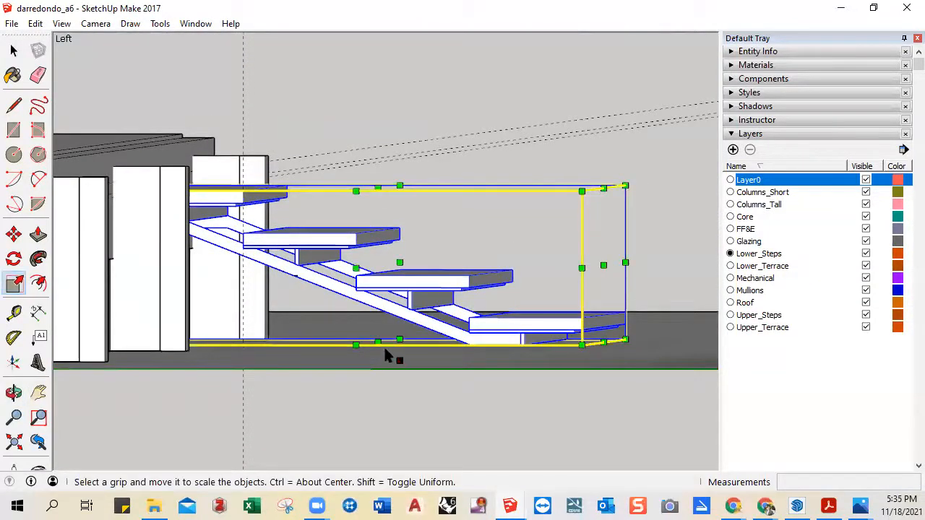
drag(385, 350, 382, 348)
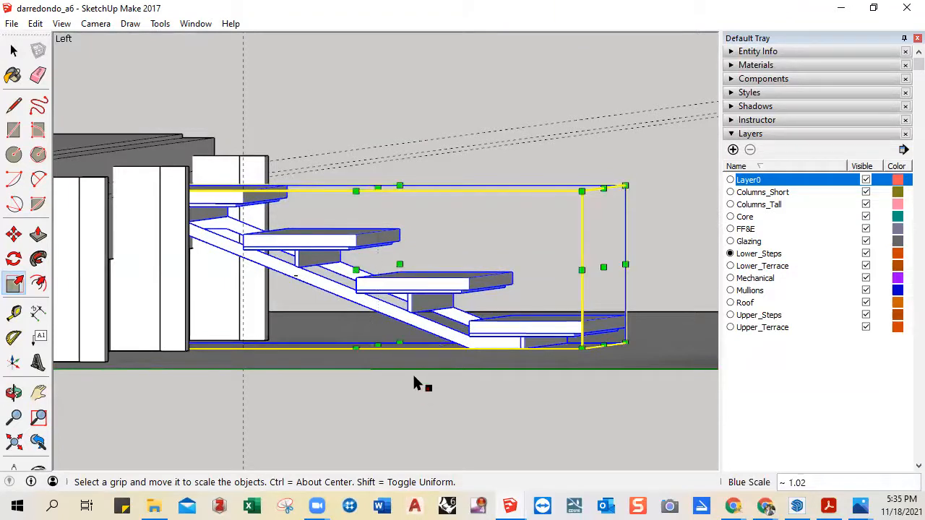
click(457, 168)
key(space)
- Add a linear dimension for the riser between the top step and the second step at their near ends
scroll(481, 235, down, 4)
mouse_move(482, 253)
shift+middle_down()
mouse_move(592, 231)
mouse_move(478, 271)
shift+middle_up()
scroll(426, 239, up, 4)
middle_drag(369, 233, 255, 243)
scroll(250, 244, up, 2)
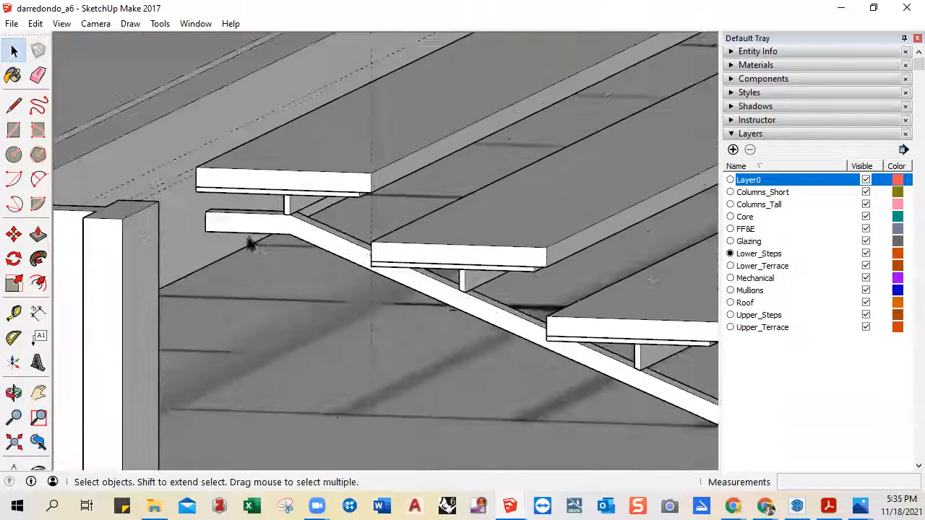
click(16, 313)
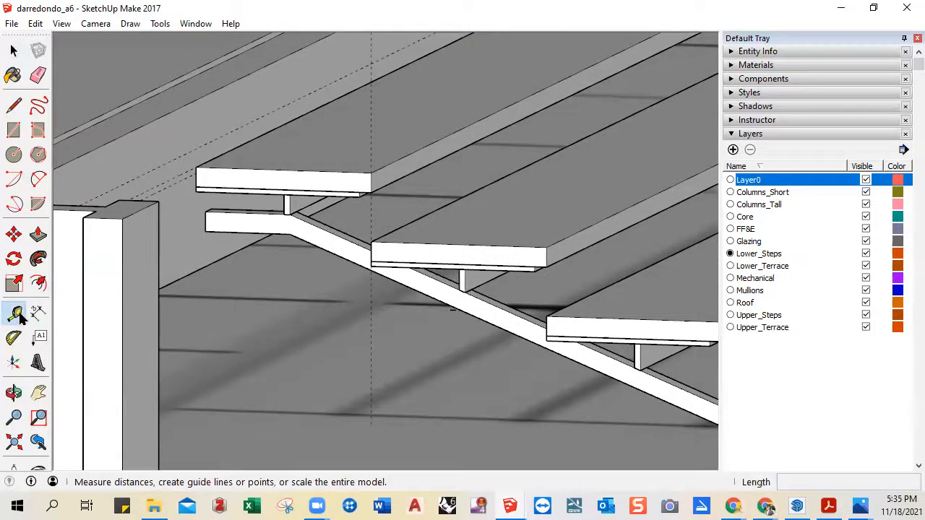
click(37, 313)
click(370, 175)
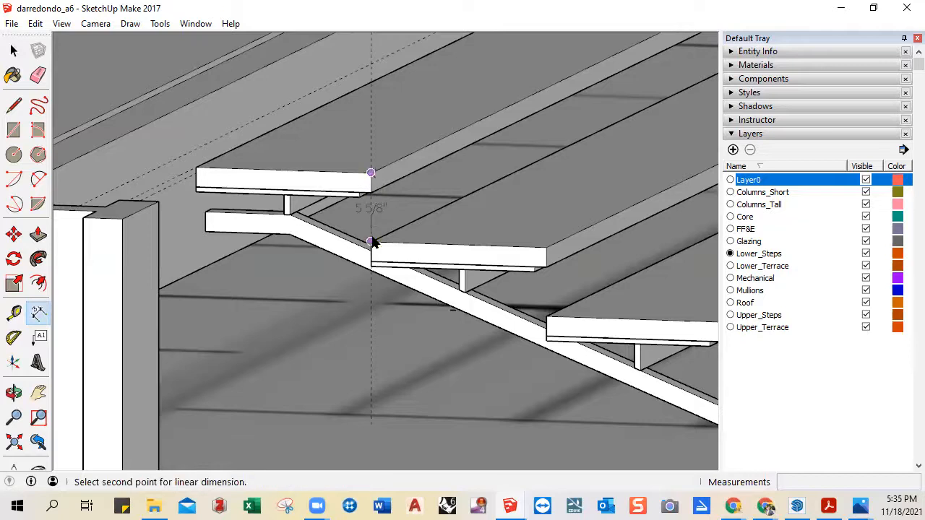
click(383, 243)
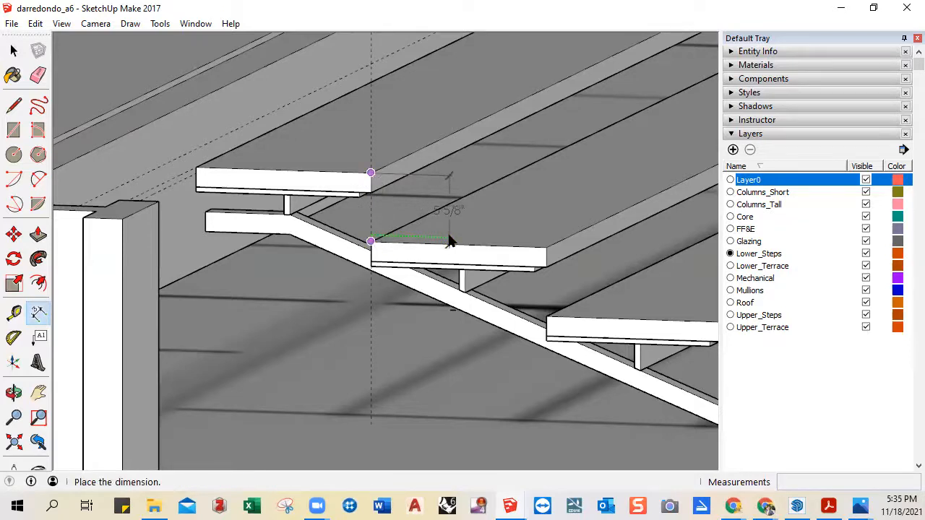
click(448, 241)
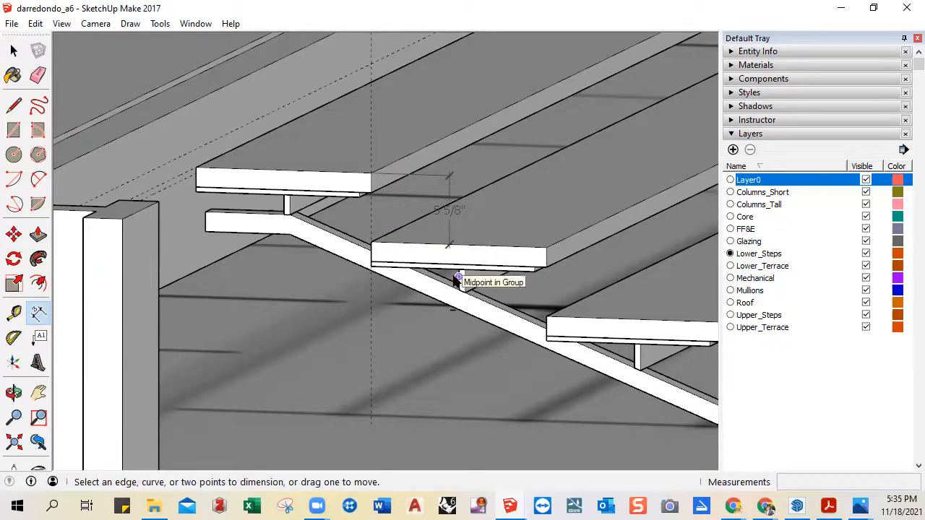
- Add a matching linear dimension for the riser between the second step and the third step
click(546, 247)
click(571, 314)
click(575, 318)
- Delete the three old guide lines running along the lower terrace's fascia
scroll(578, 363, down, 1)
middle_drag(578, 363, 531, 342)
middle_drag(351, 288, 448, 371)
scroll(299, 227, up, 4)
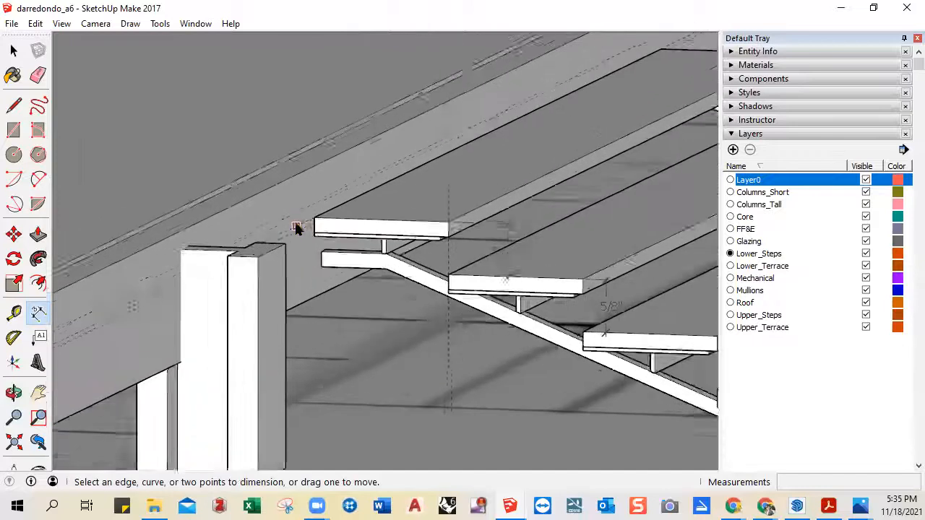
key(space)
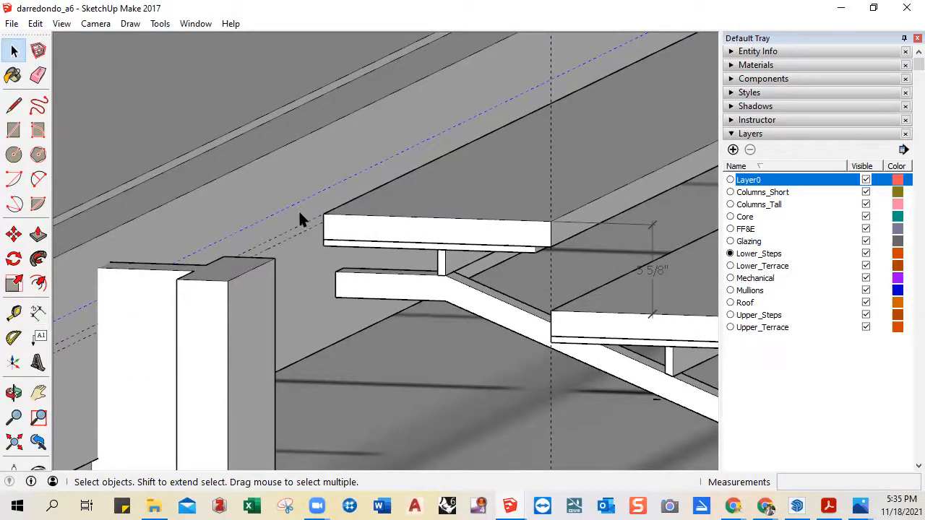
click(276, 247)
- Place a new guide line one dimensioned riser height below the upper edge of the lower terrace's fascia
click(13, 312)
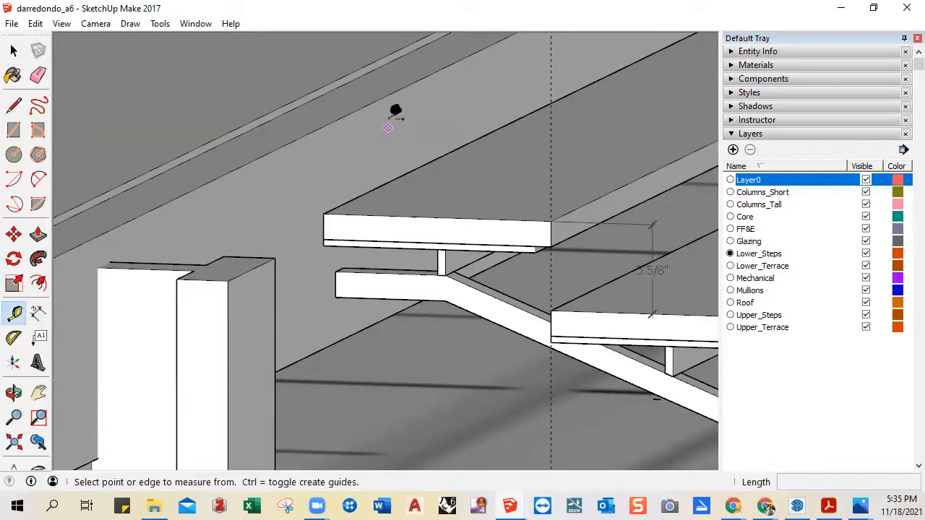
click(278, 148)
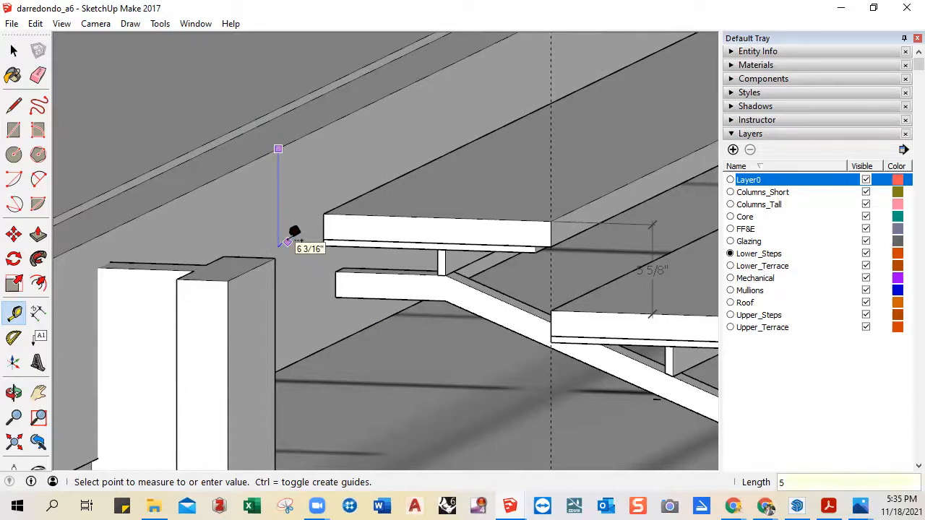
click(287, 242)
- Move the lower stair group down slightly so the top step's back corner sits on the riser-height guide line
key(space)
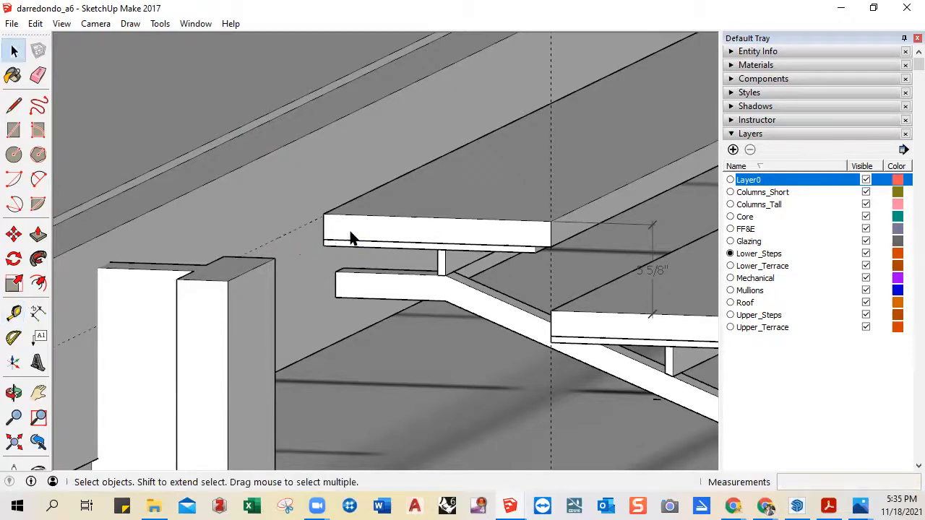
click(350, 233)
scroll(318, 231, up, 6)
key(m)
click(325, 196)
click(324, 200)
- Delete the riser-height guide line from the terrace fascia and check the whole lower stair against the terrace and ground
key(space)
click(287, 215)
key(Delete)
scroll(289, 215, down, 6)
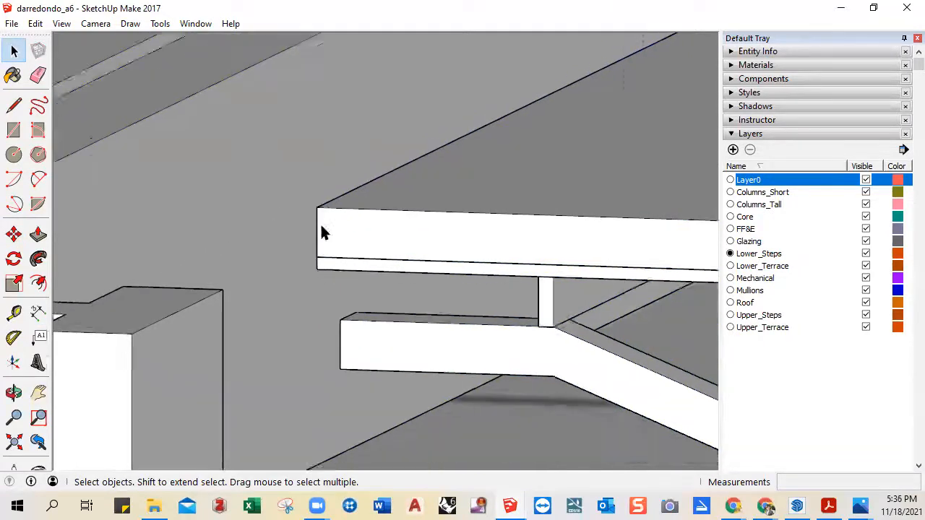
scroll(378, 191, down, 3)
middle_drag(441, 234, 487, 308)
scroll(458, 311, up, 8)
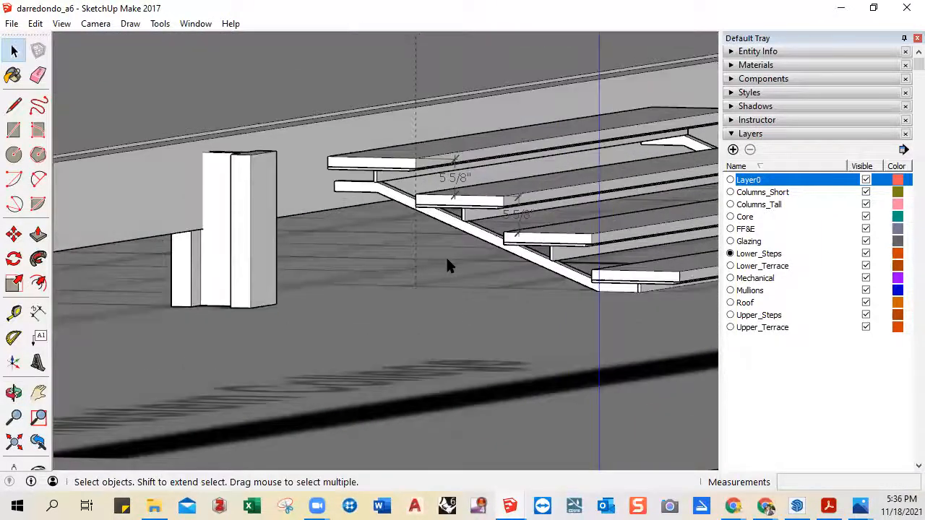
- Delete the two riser dimensions on the lower stair's upper treads and the vertical guide line at the top step
click(464, 186)
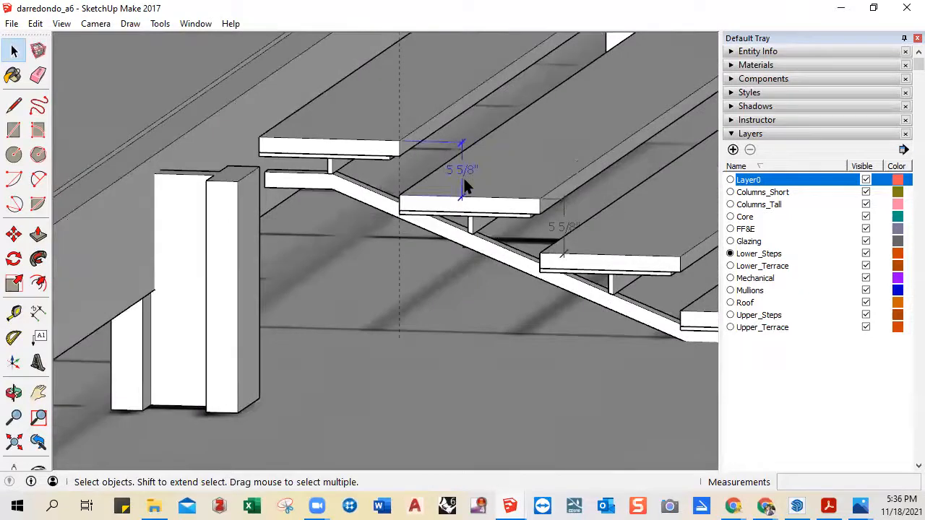
key(Delete)
click(563, 241)
key(Delete)
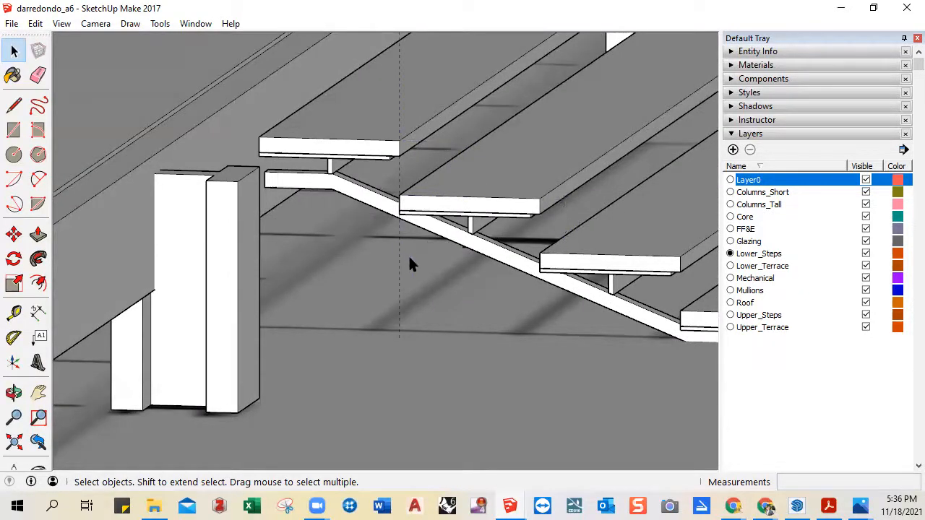
click(398, 290)
key(Delete)
- Examine the lower stair from several angles, both close up and in relation to the lower terrace, ground and building
scroll(390, 289, down, 4)
middle_drag(355, 241, 353, 195)
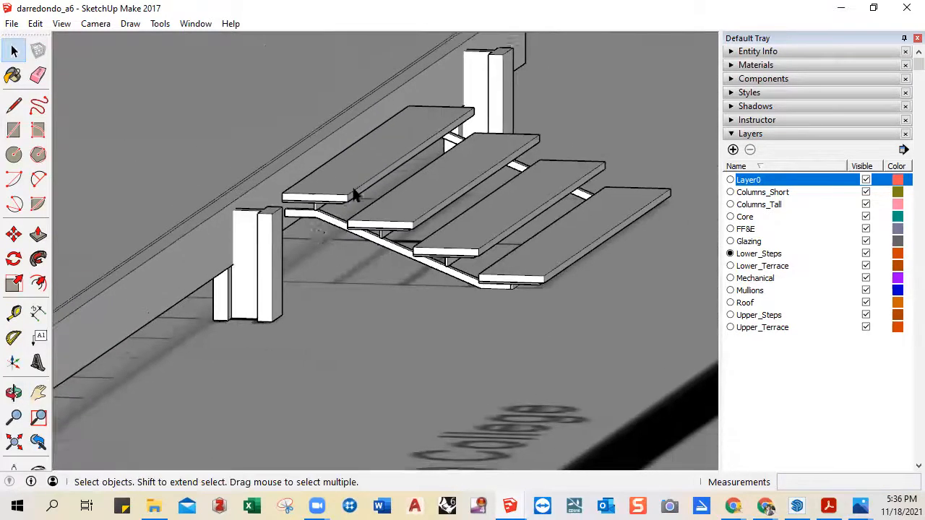
scroll(353, 192, up, 2)
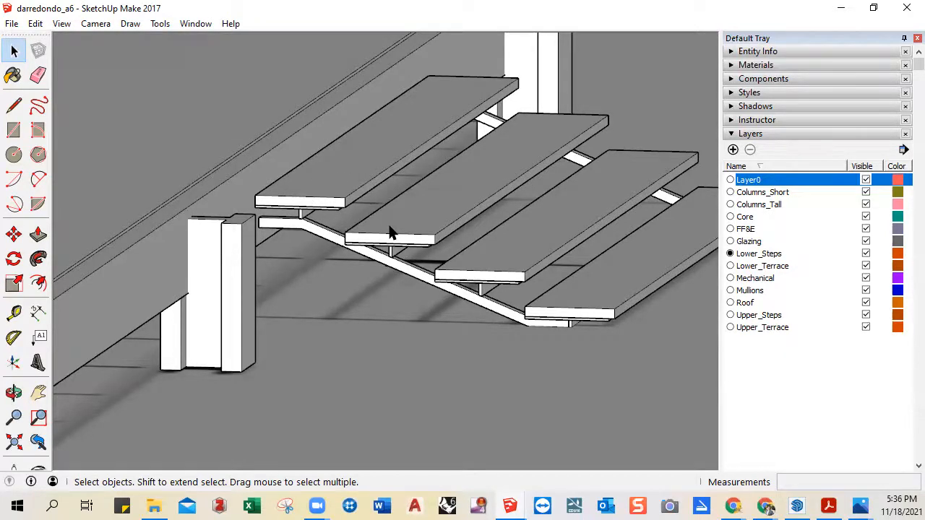
scroll(368, 249, down, 5)
middle_drag(368, 261, 349, 286)
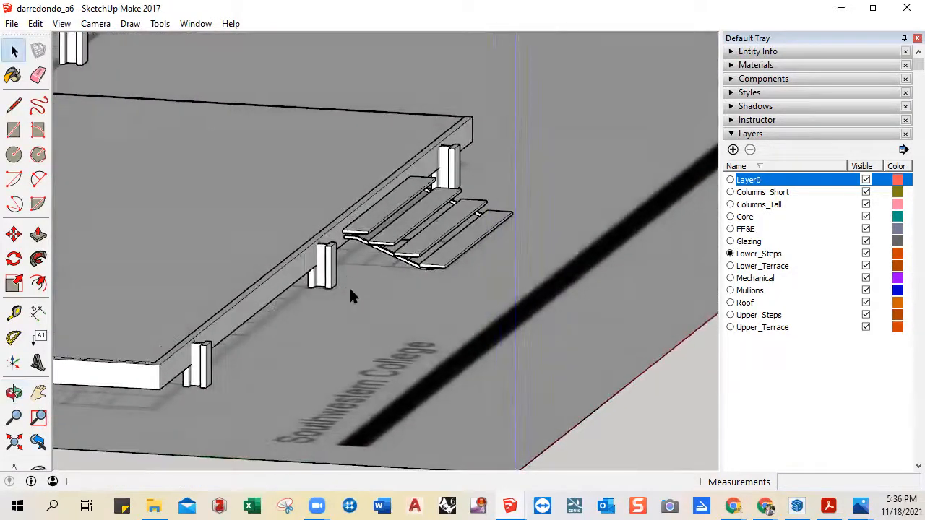
scroll(349, 285, down, 5)
scroll(332, 300, down, 2)
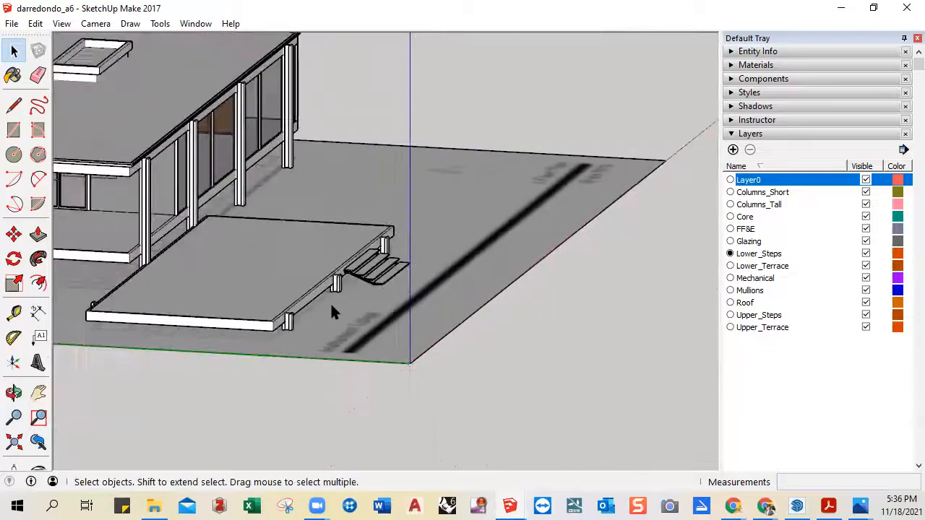
scroll(336, 296, up, 5)
scroll(361, 272, up, 3)
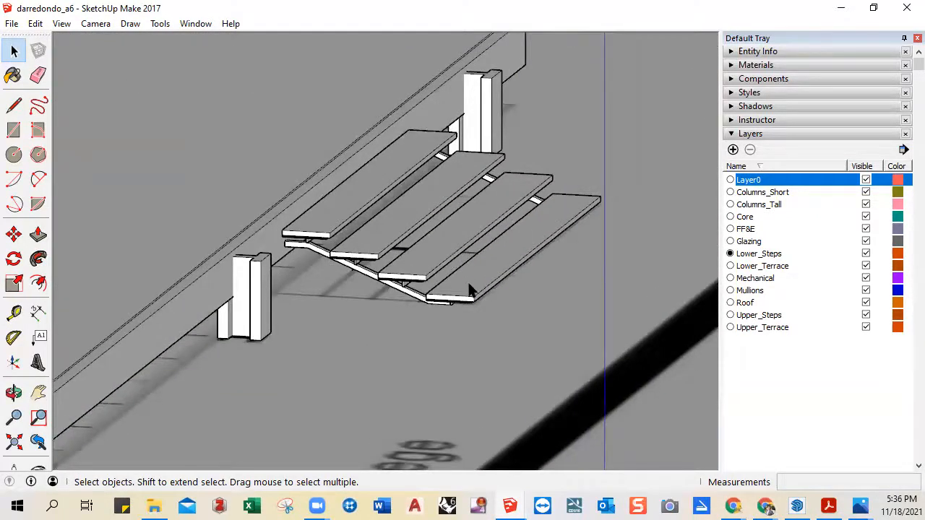
middle_drag(470, 292, 494, 254)
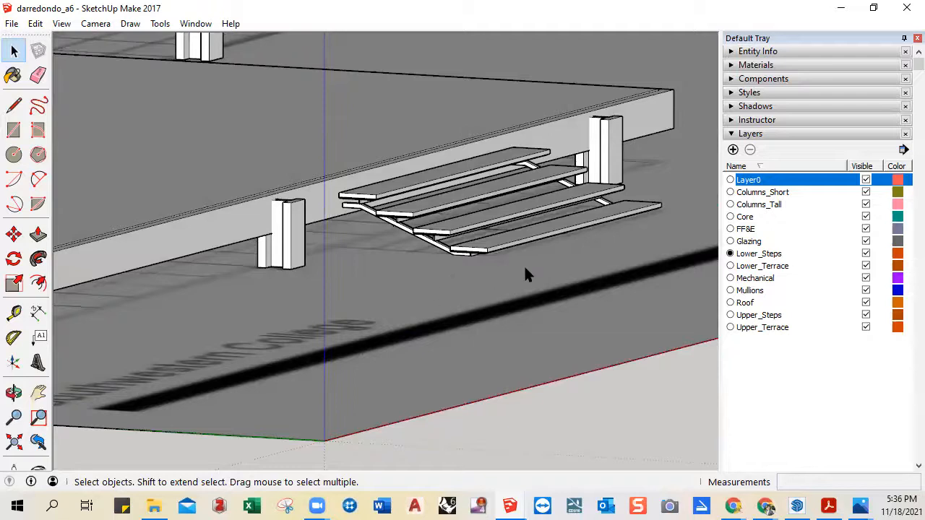
middle_drag(389, 309, 460, 312)
scroll(442, 274, down, 2)
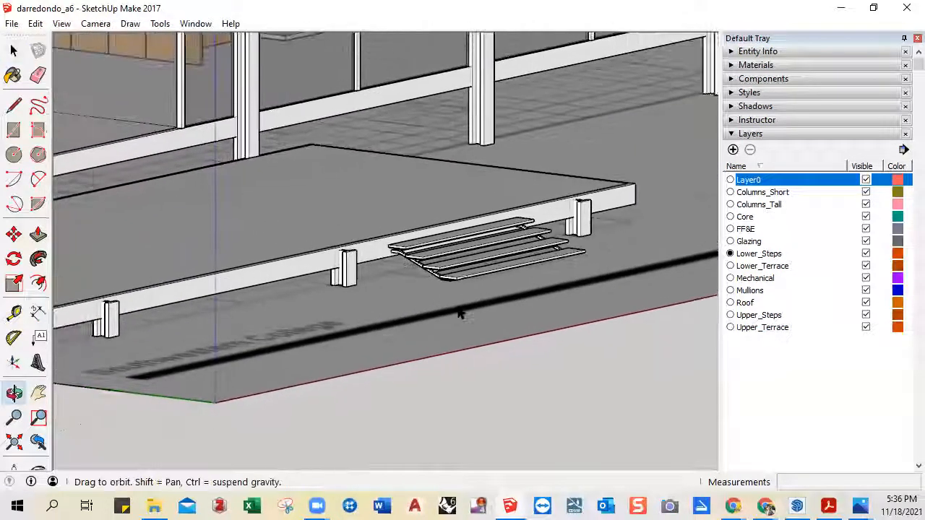
scroll(457, 304, down, 3)
shift+middle_drag(486, 282, 469, 353)
scroll(465, 353, up, 4)
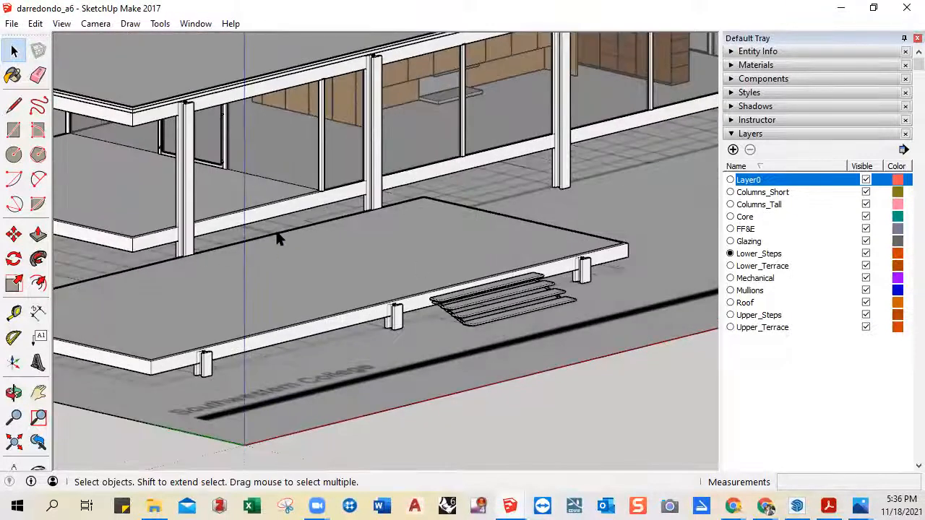